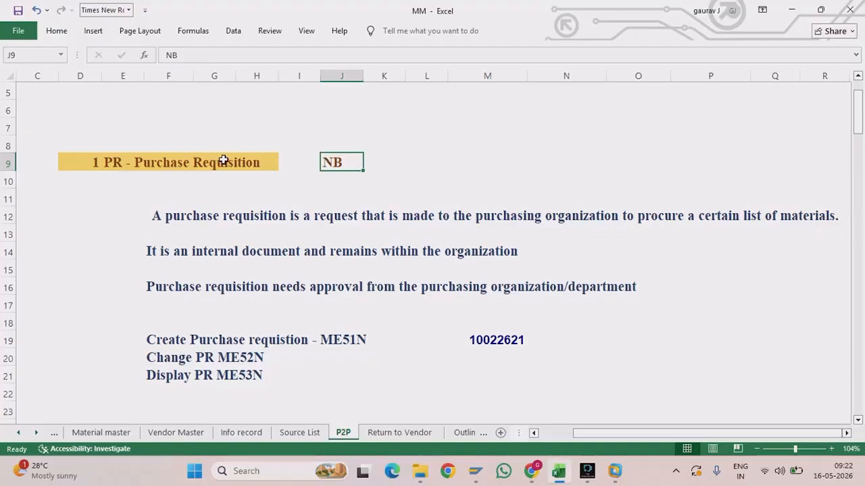
Step: Review the Purchase Requisition notes on the P2P sheet and highlight the create and change transaction codes ME51N and ME52N
{"action": "scroll", "coordinate": [326, 171], "scroll_direction": "down", "scroll_amount": 1}
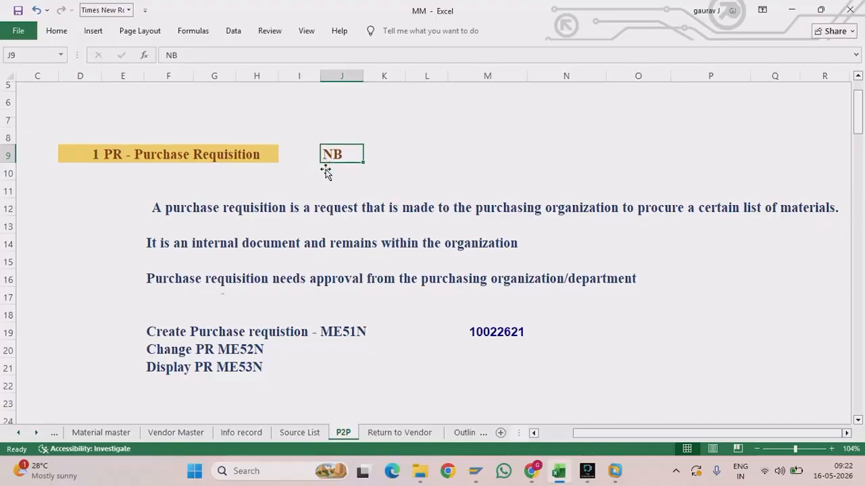
{"action": "scroll", "coordinate": [326, 171], "scroll_direction": "up", "scroll_amount": 1}
{"action": "scroll", "coordinate": [326, 171], "scroll_direction": "down", "scroll_amount": 1}
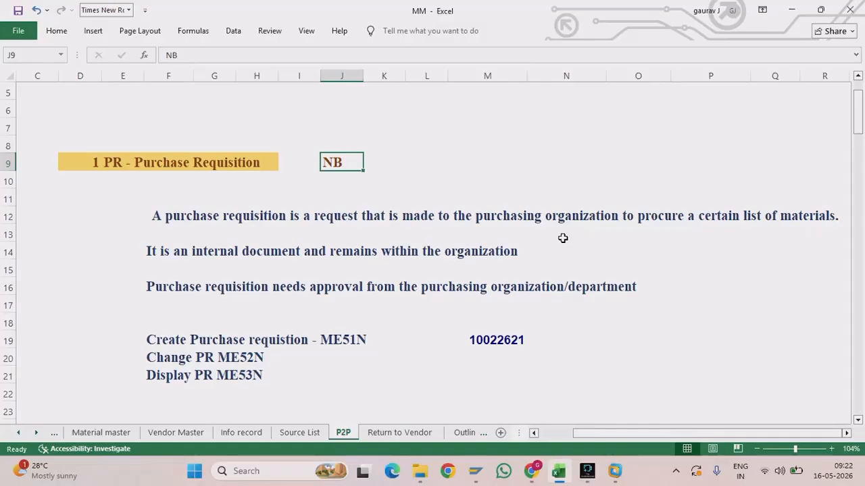
{"action": "scroll", "coordinate": [563, 238], "scroll_direction": "down", "scroll_amount": 1}
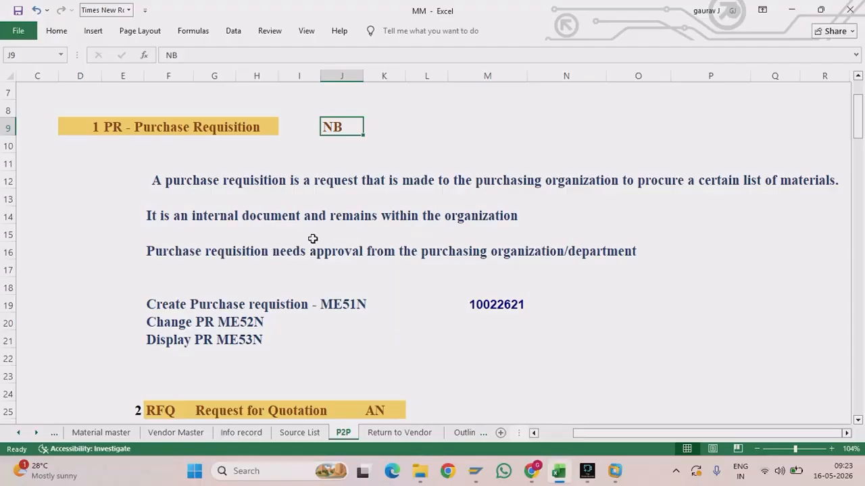
{"action": "scroll", "coordinate": [313, 238], "scroll_direction": "down", "scroll_amount": 1}
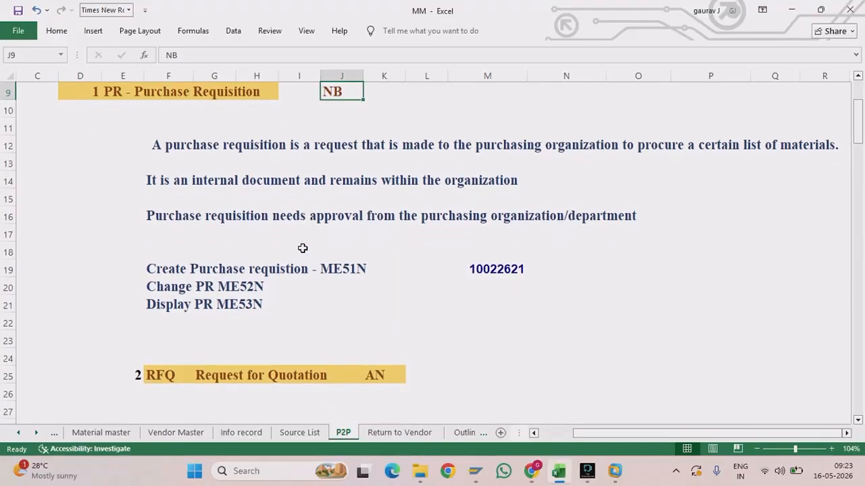
{"action": "left_click_drag", "start_coordinate": [164, 275], "coordinate": [342, 277]}
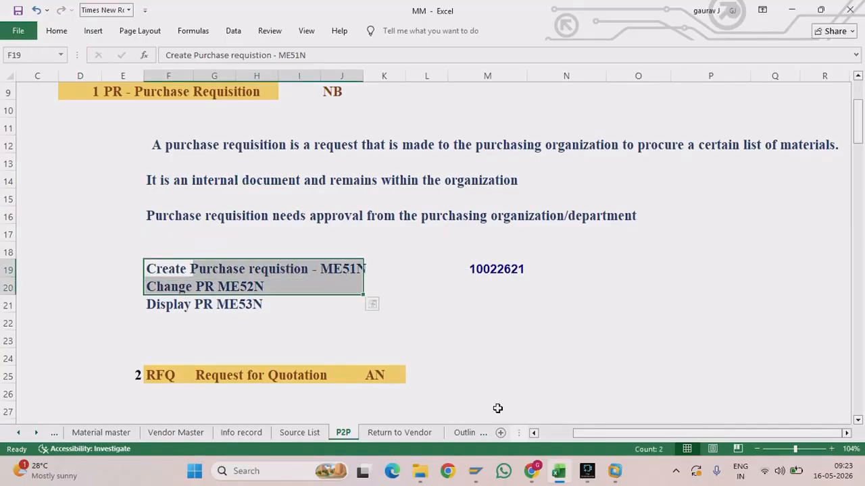
Step: Switch to SAP Logon, try to log on to the SD system, and view the connection error's details
{"action": "left_click", "coordinate": [476, 473]}
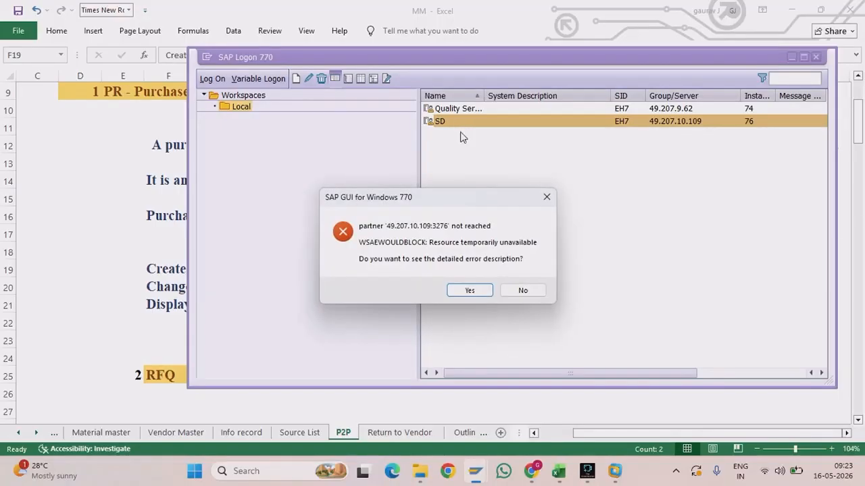
{"action": "left_click", "coordinate": [473, 289]}
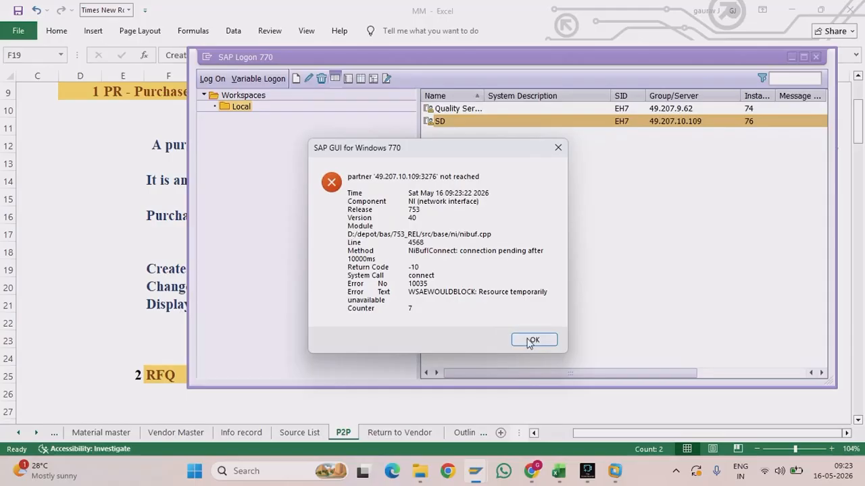
{"action": "left_click", "coordinate": [526, 340]}
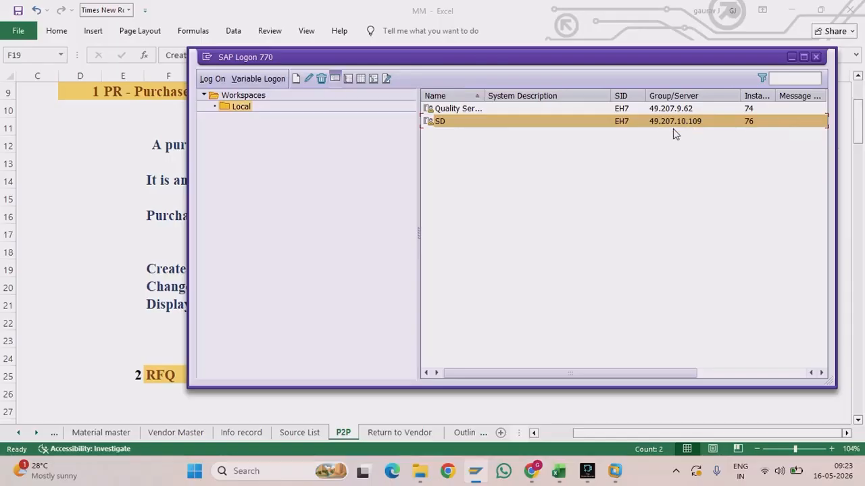
{"action": "left_click", "coordinate": [792, 58]}
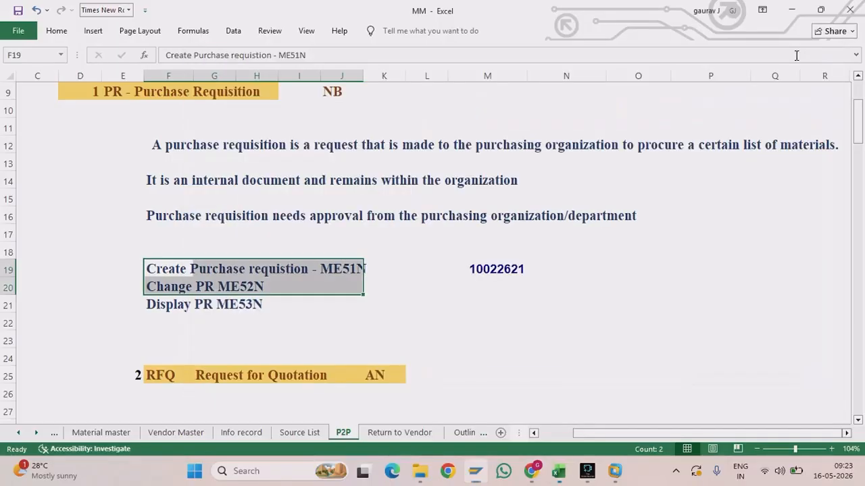
Step: Switch to the Windows Server 2003 virtual machine in VMware Workstation and show it in full screen
{"action": "left_click", "coordinate": [800, 7]}
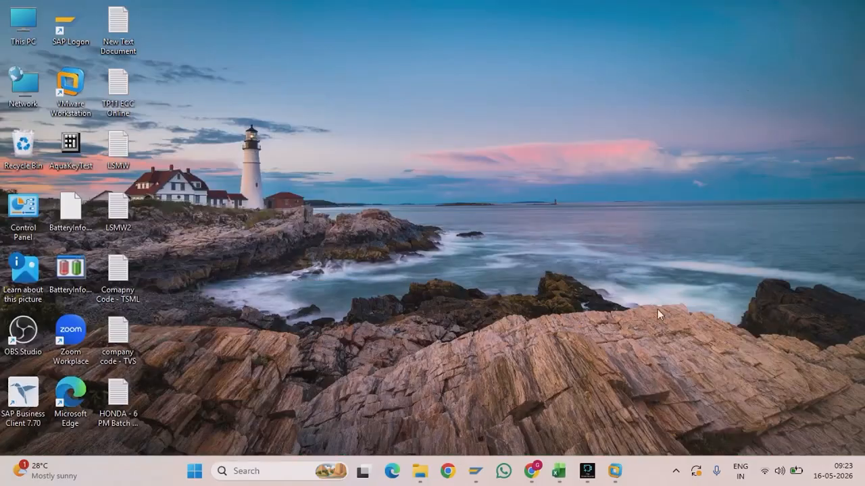
{"action": "left_click", "coordinate": [616, 471]}
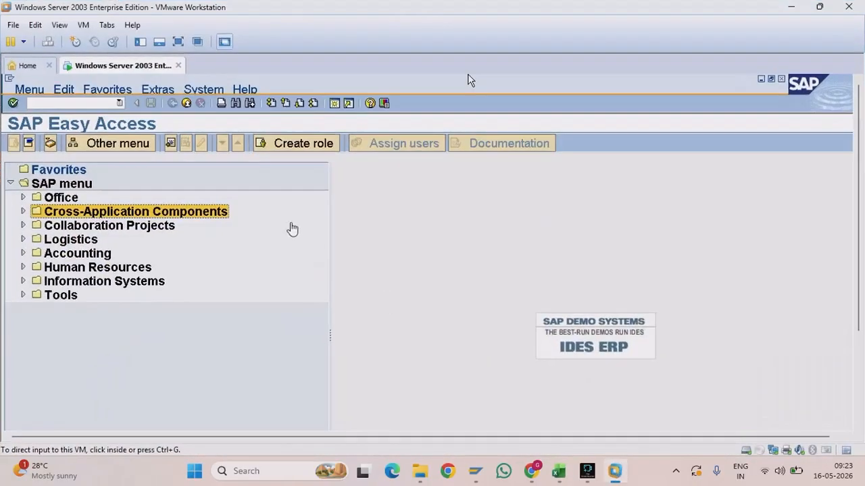
{"action": "left_click", "coordinate": [178, 42]}
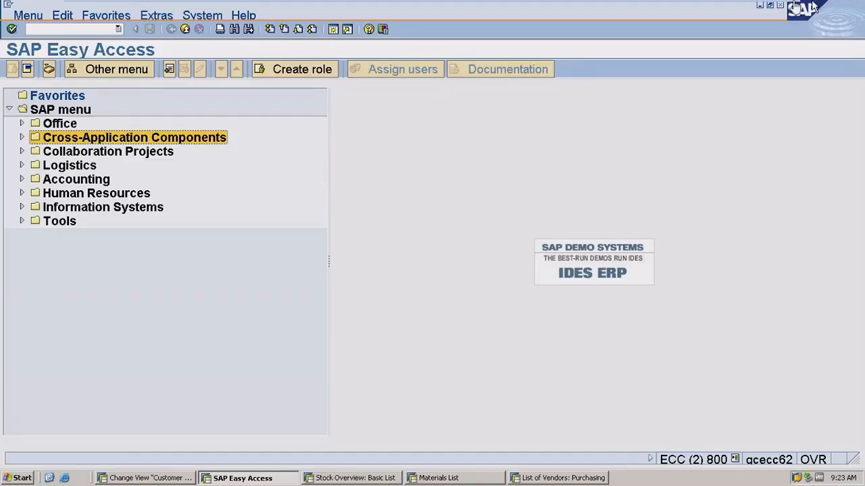
Step: Switch to SAP Logon, look over the SD server entry, and minimize the window
{"action": "left_click", "coordinate": [749, 7]}
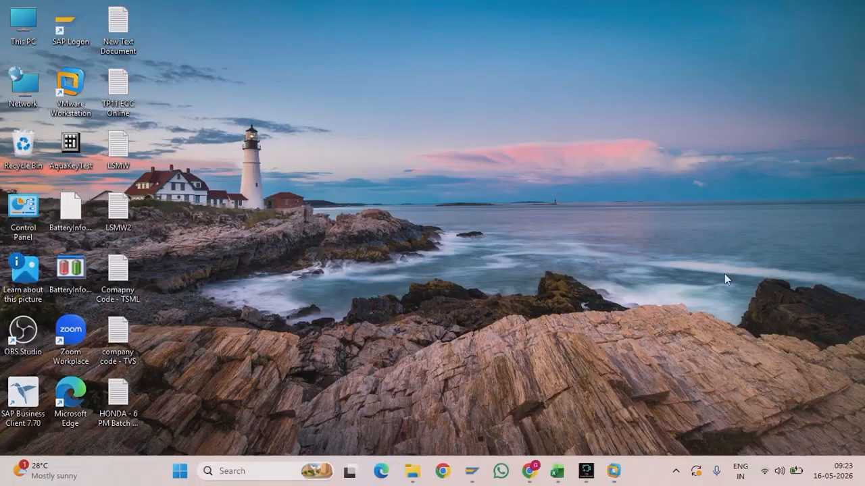
{"action": "mouse_move", "coordinate": [476, 471]}
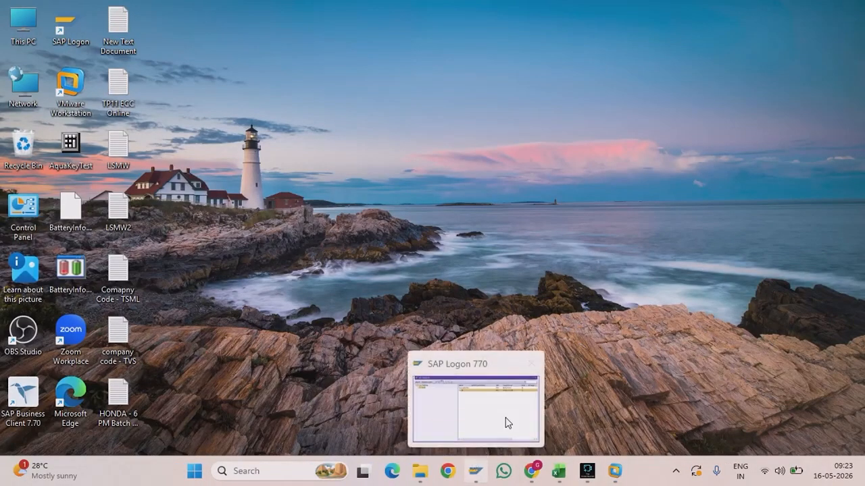
{"action": "left_click", "coordinate": [508, 413]}
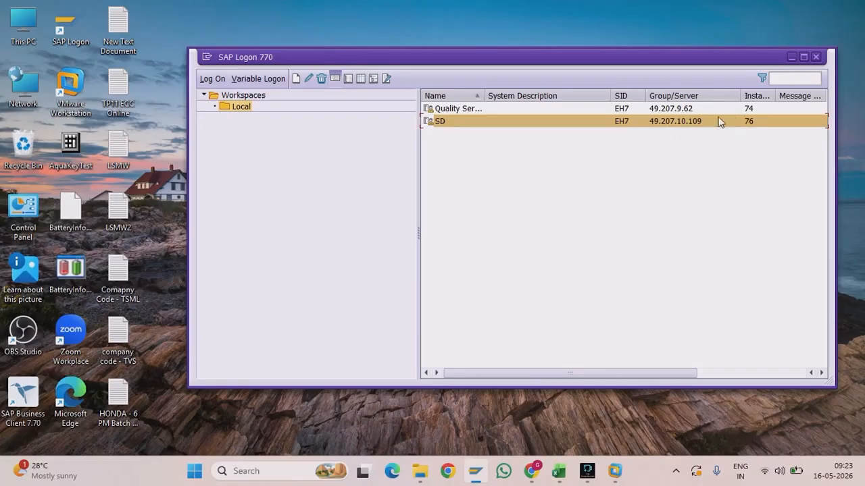
{"action": "left_click", "coordinate": [791, 56]}
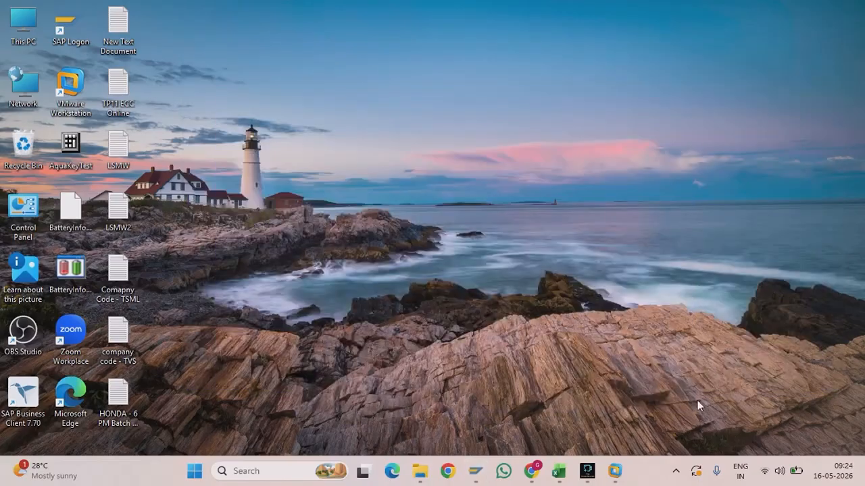
Step: Return to the virtual machine's SAP Easy Access screen and start transaction ME51N
{"action": "left_click", "coordinate": [614, 470]}
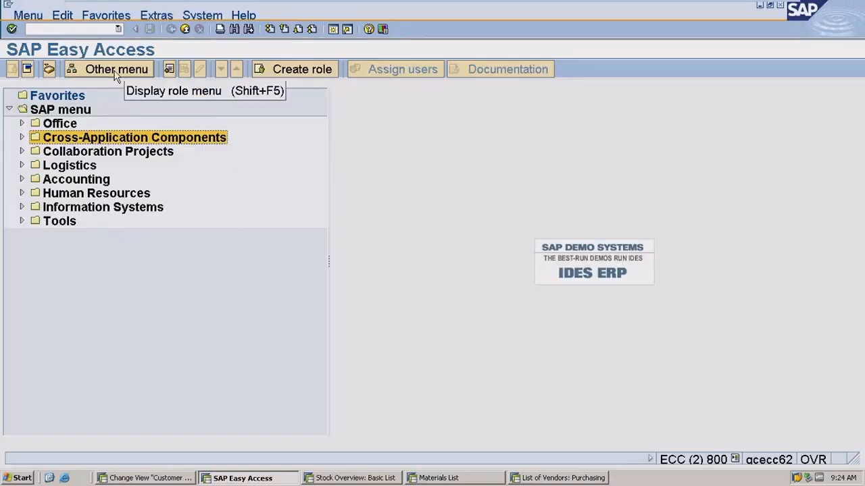
{"action": "left_click", "coordinate": [80, 28]}
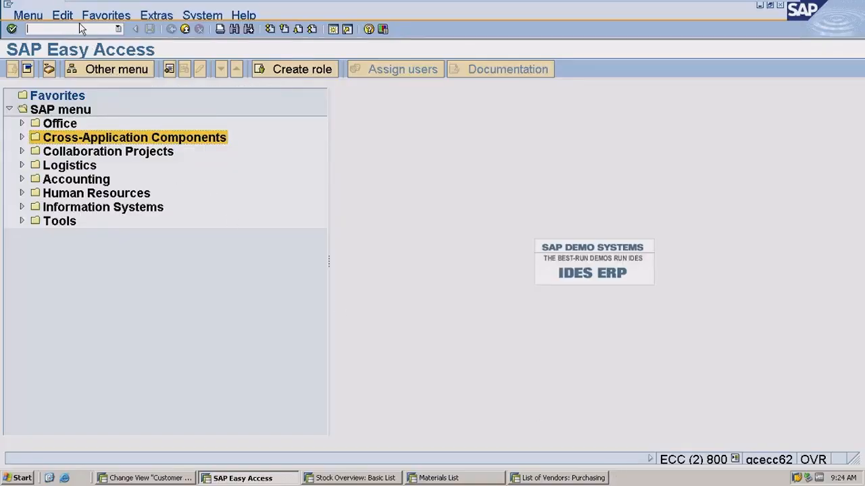
{"action": "type", "text": "me51n"}
{"action": "key", "text": "Return"}
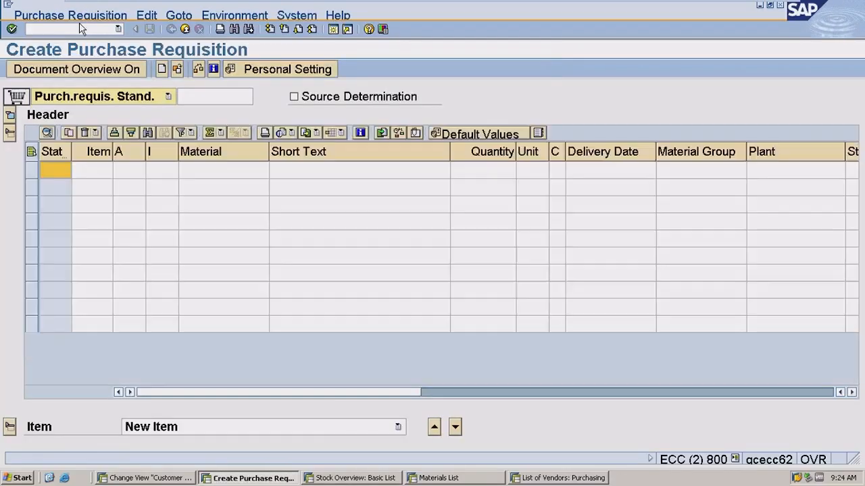
Step: Examine the requisition's Header and Item Overview sections by expanding and collapsing them, and go back to SAP Easy Access
{"action": "left_click", "coordinate": [10, 135]}
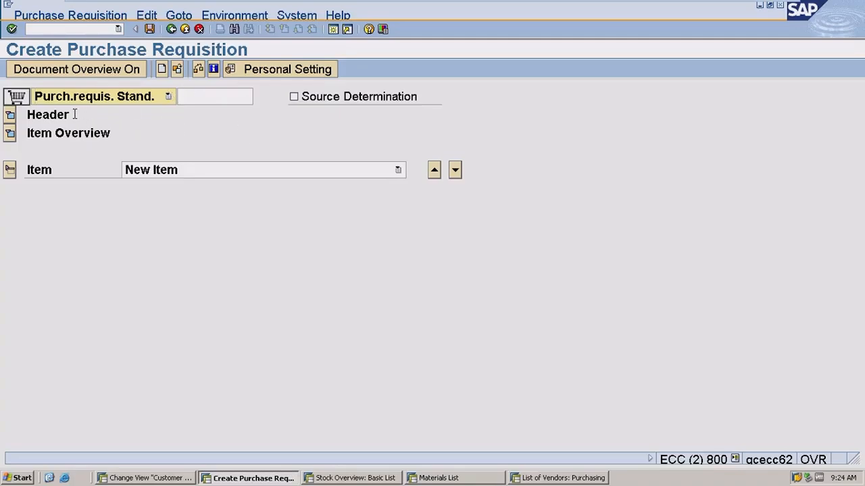
{"action": "left_click", "coordinate": [10, 115]}
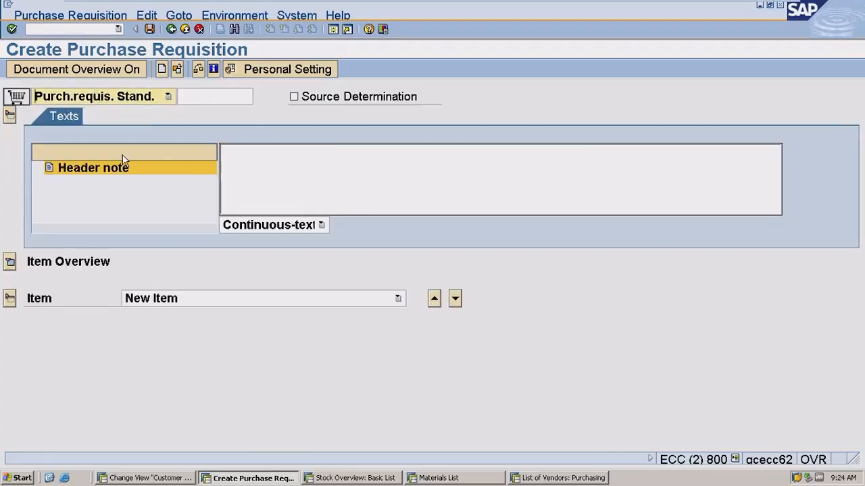
{"action": "left_click", "coordinate": [11, 262]}
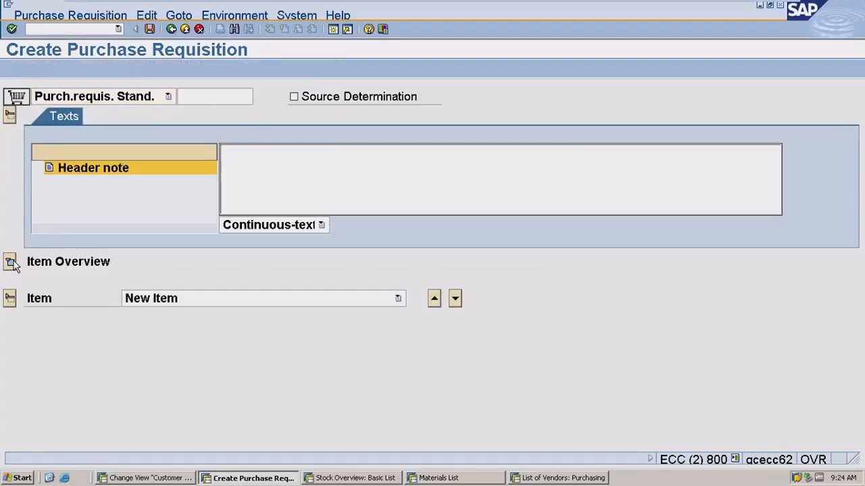
{"action": "left_click", "coordinate": [10, 116]}
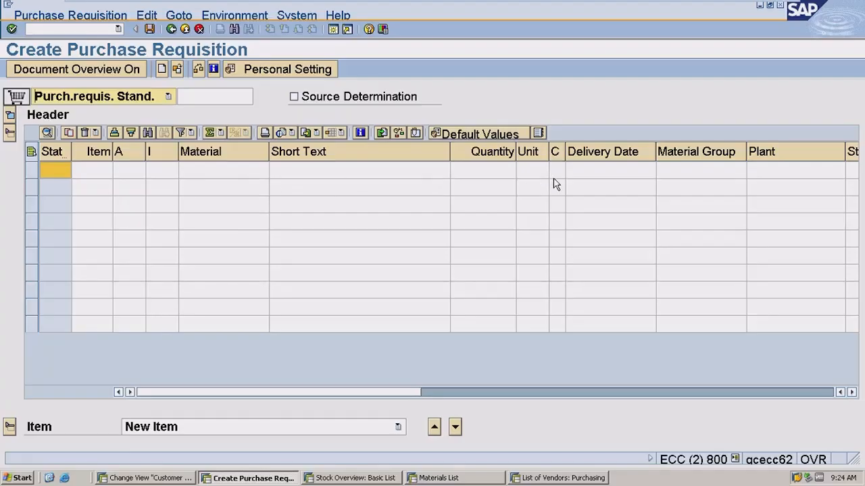
{"action": "left_click", "coordinate": [9, 133]}
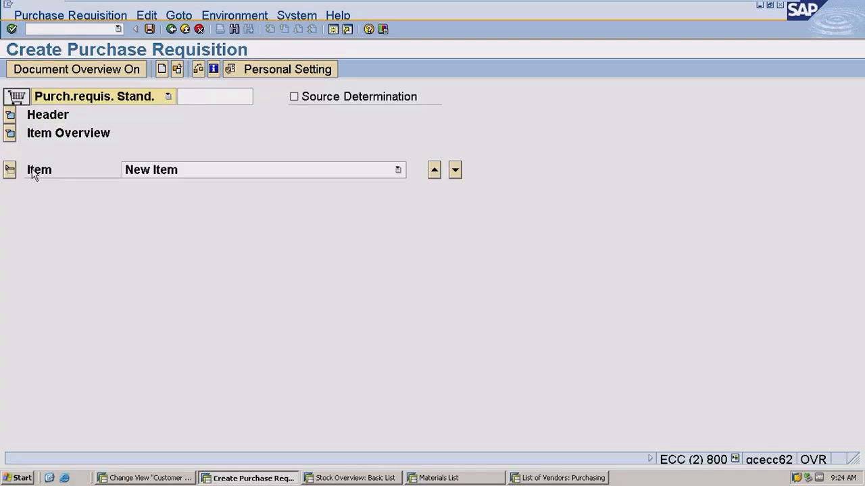
{"action": "left_click", "coordinate": [173, 30]}
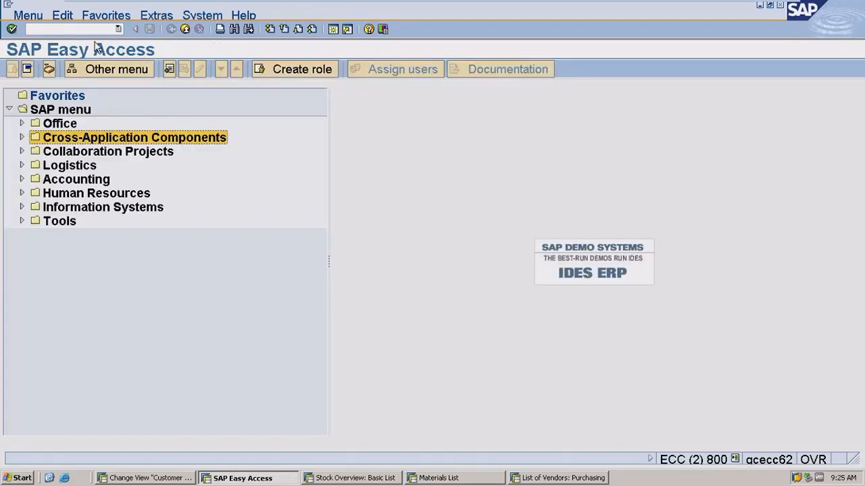
Step: Start the Create transaction from the SAP menu under Logistics, Materials Management, Purchasing, Purchase Requisition, and minimize the virtual machine
{"action": "left_click", "coordinate": [71, 165]}
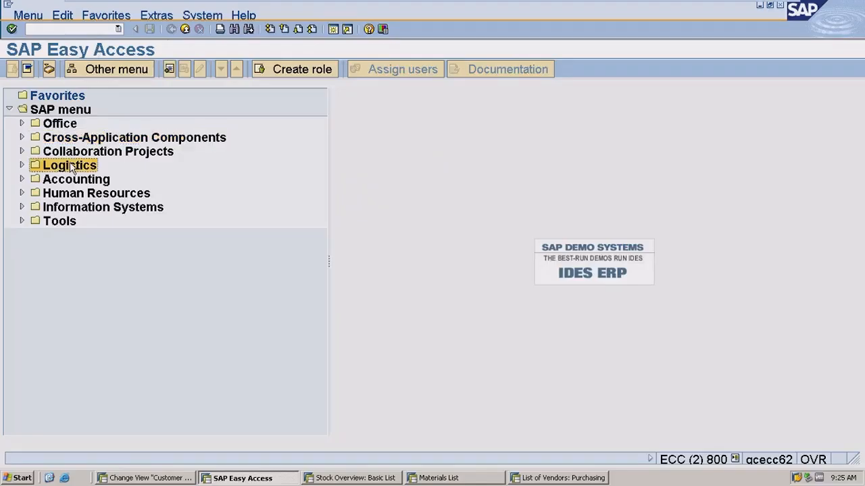
{"action": "left_click", "coordinate": [22, 166]}
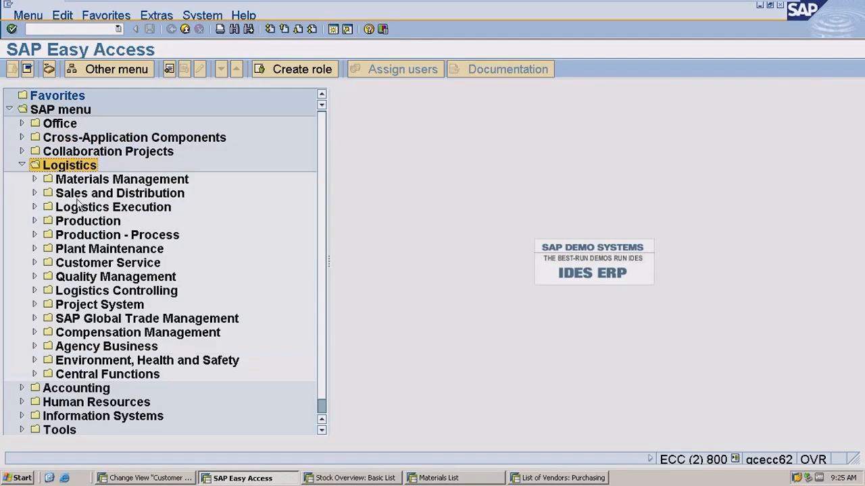
{"action": "left_click", "coordinate": [89, 182]}
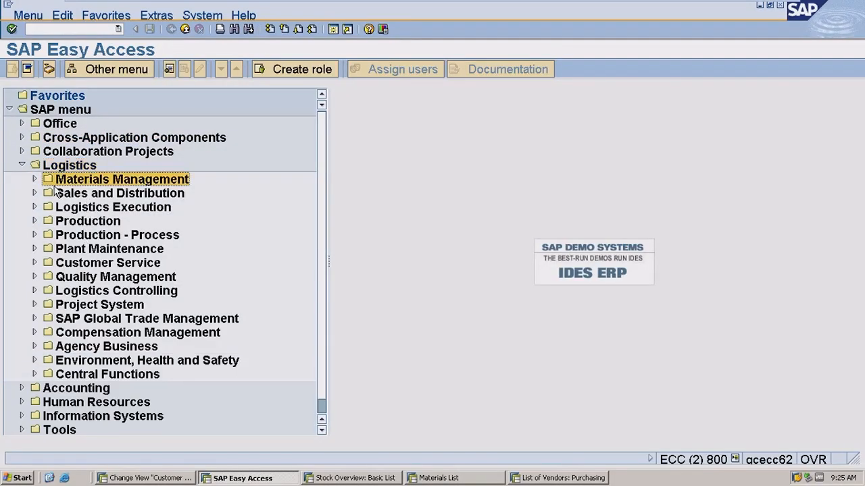
{"action": "left_click", "coordinate": [35, 179]}
{"action": "left_click", "coordinate": [79, 195]}
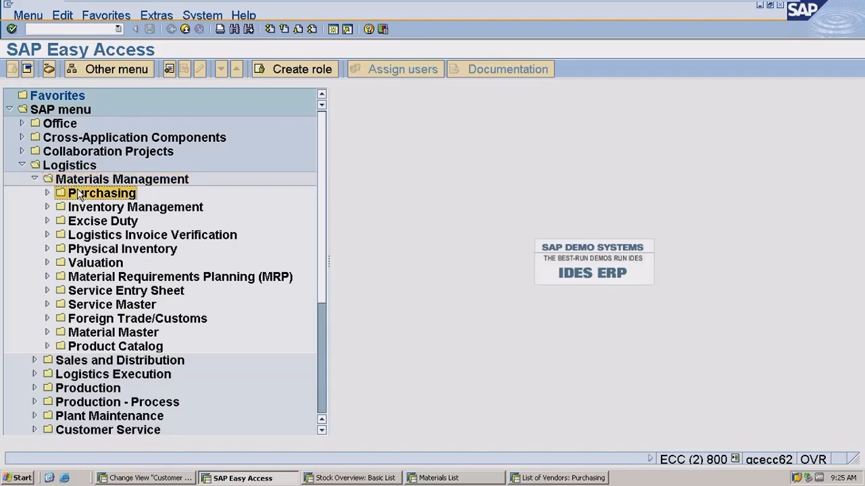
{"action": "left_click", "coordinate": [47, 193]}
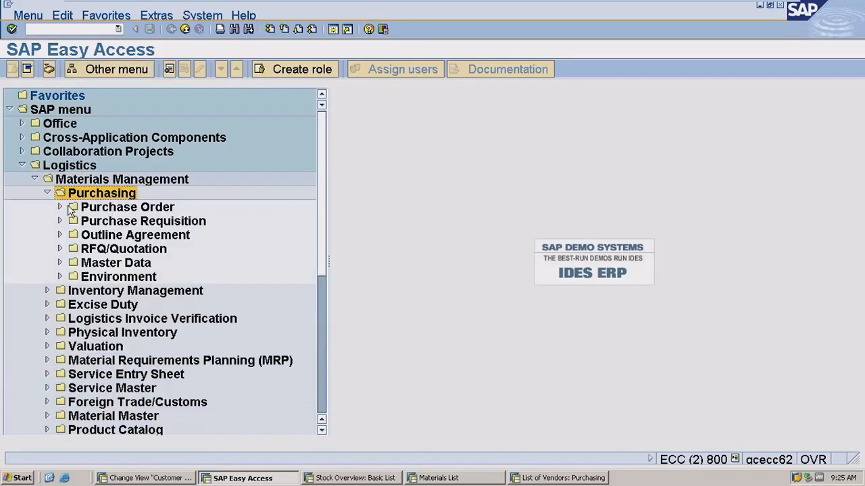
{"action": "left_click", "coordinate": [91, 221]}
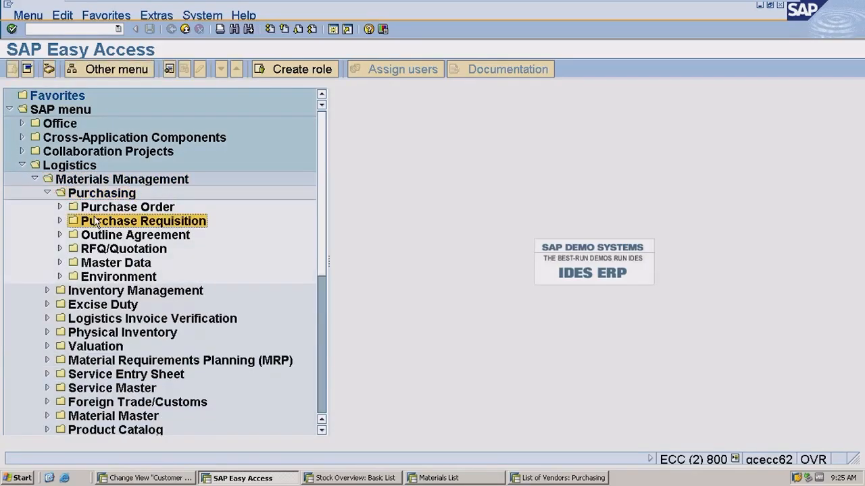
{"action": "left_click", "coordinate": [60, 221]}
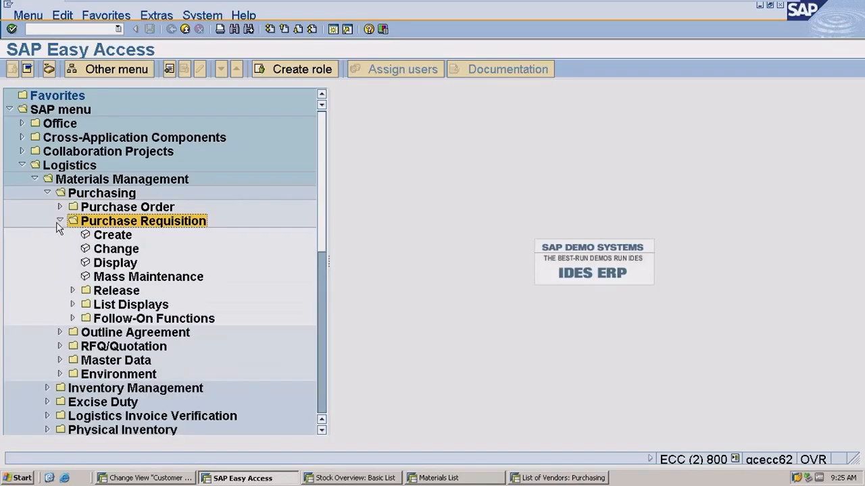
{"action": "left_click", "coordinate": [111, 236]}
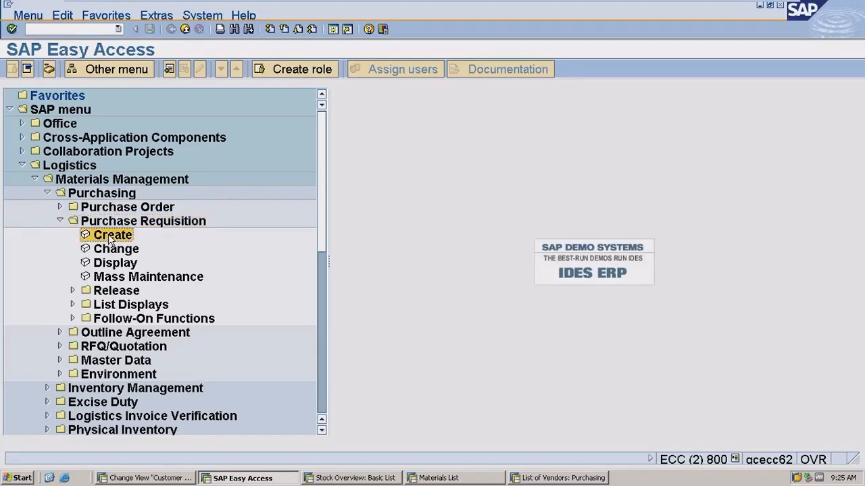
{"action": "double_click", "coordinate": [111, 238]}
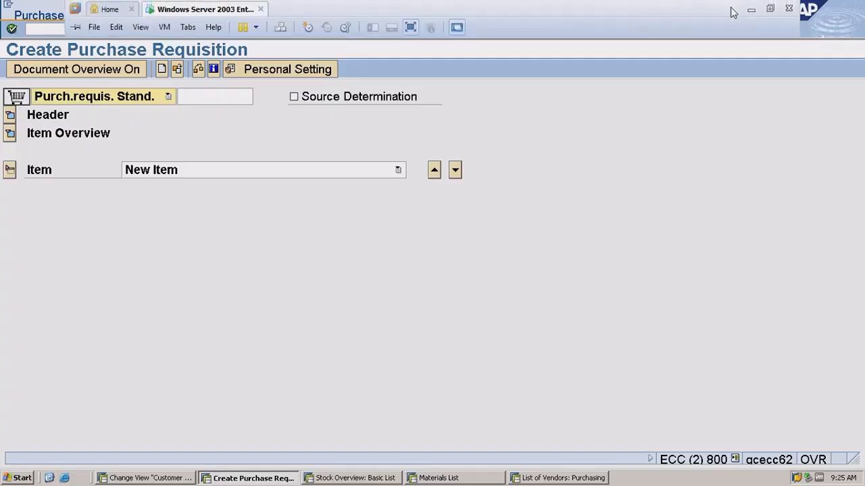
{"action": "left_click", "coordinate": [751, 10]}
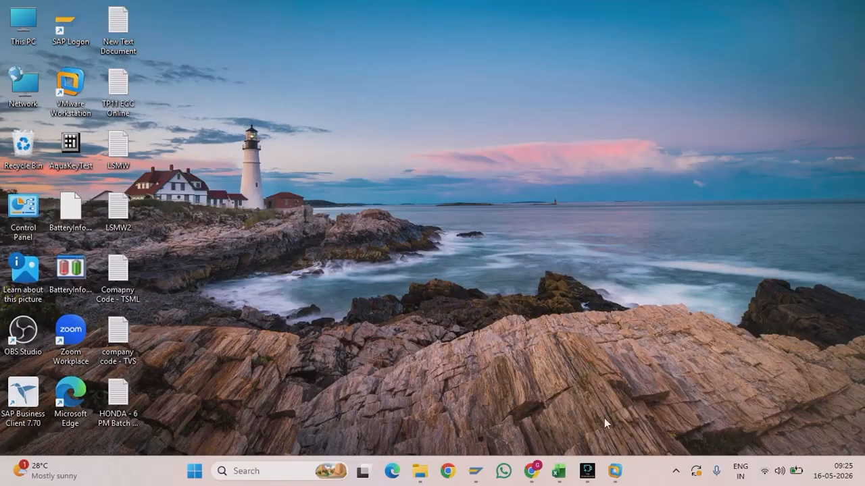
Step: Return to the virtual machine's Create Purchase Requisition screen and expand the Item Overview at the first line's material
{"action": "left_click", "coordinate": [615, 471]}
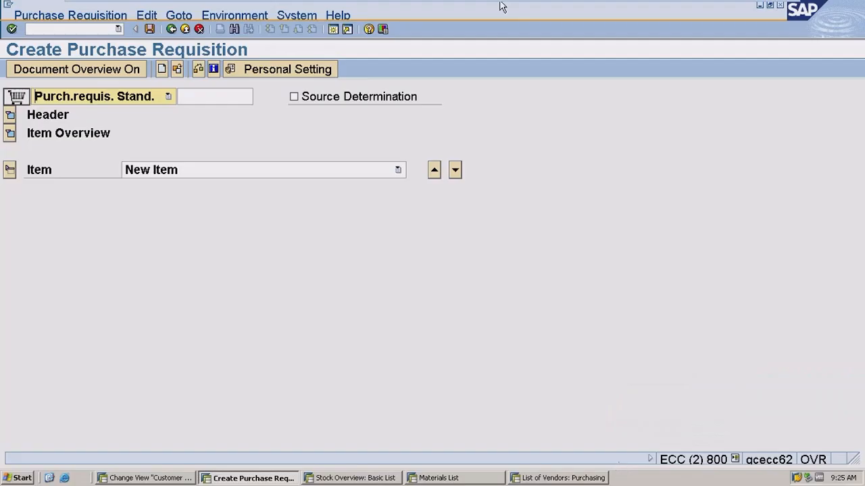
{"action": "left_click", "coordinate": [10, 133]}
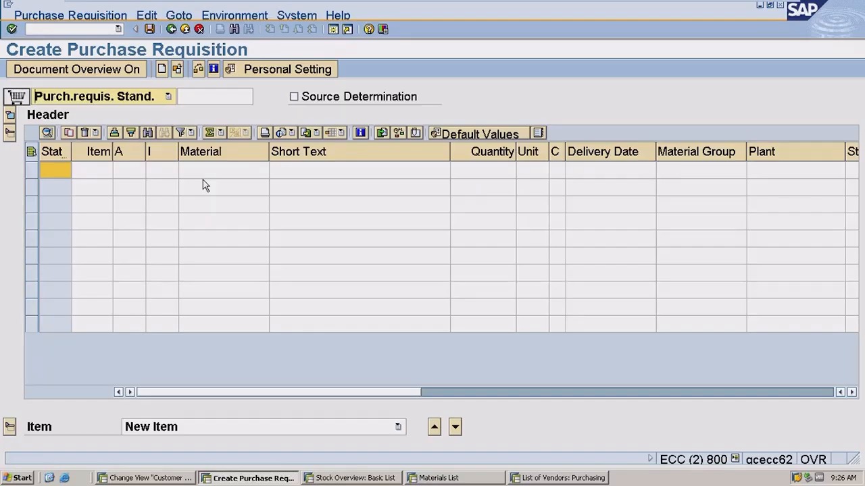
{"action": "left_click", "coordinate": [204, 174]}
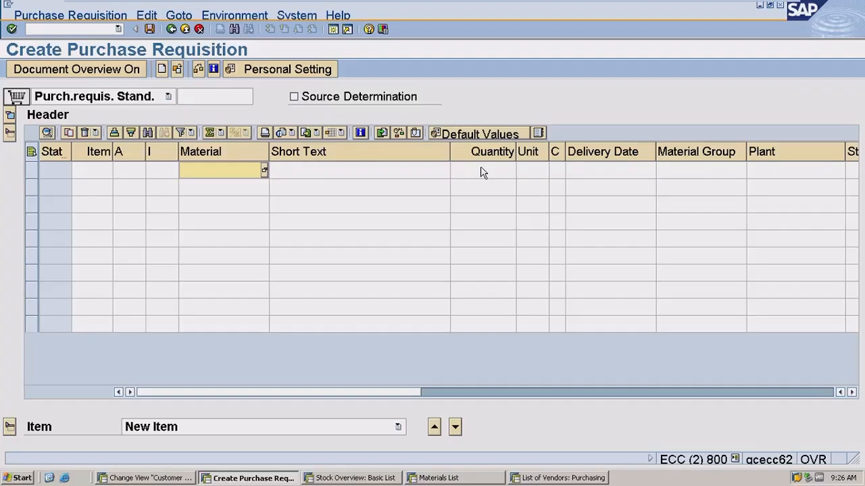
Step: Look up the Cement Block's material number and plant in the Materials List session, and return to the requisition
{"action": "left_click", "coordinate": [464, 478]}
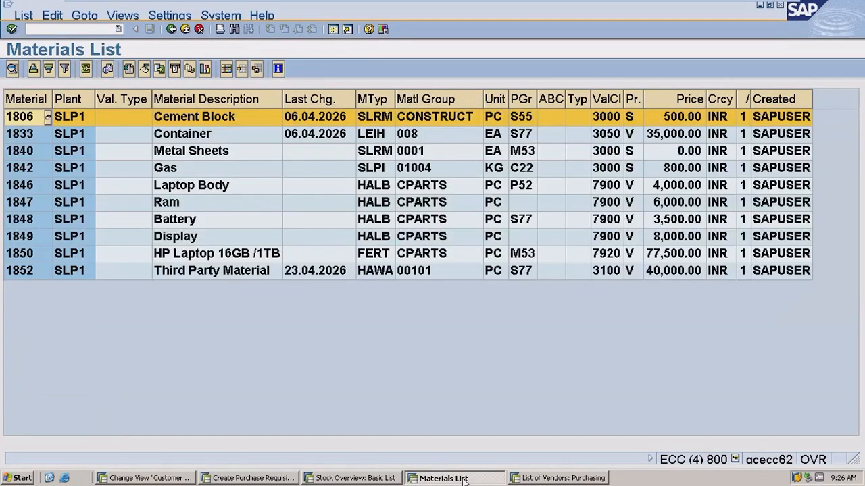
{"action": "left_click", "coordinate": [71, 125]}
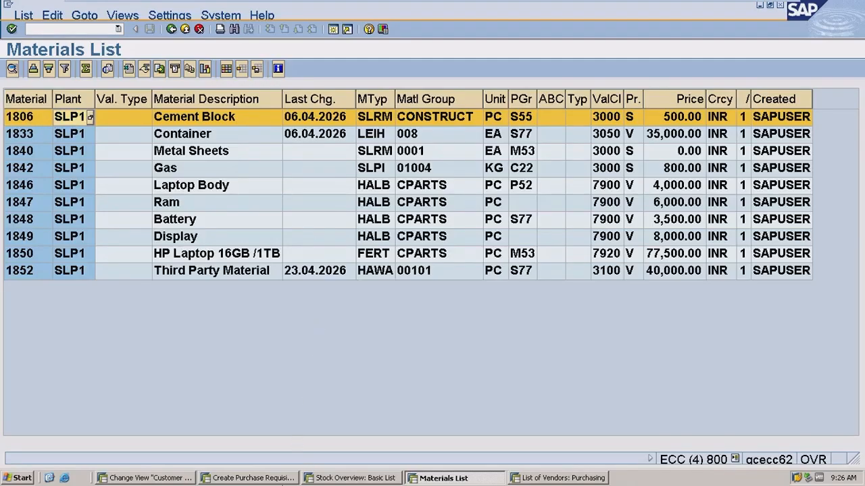
{"action": "left_click", "coordinate": [294, 478]}
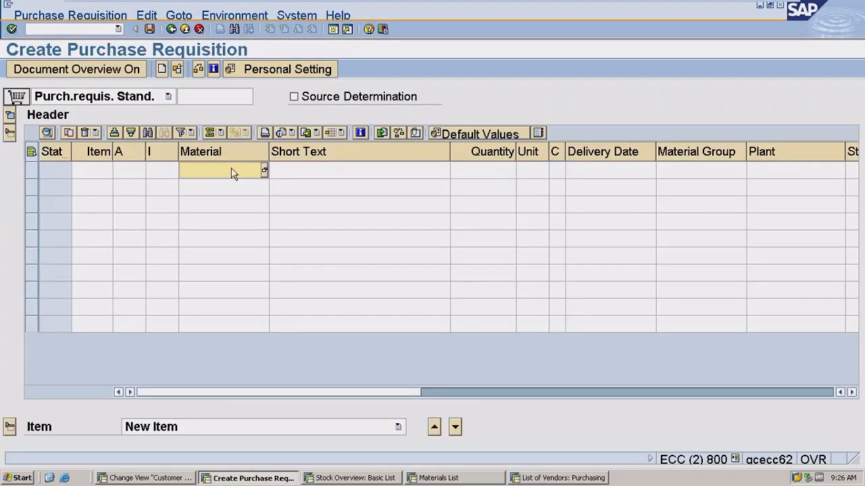
Step: Enter material 1806 with a quantity of 1000 on the first item line
{"action": "type", "text": "1806"}
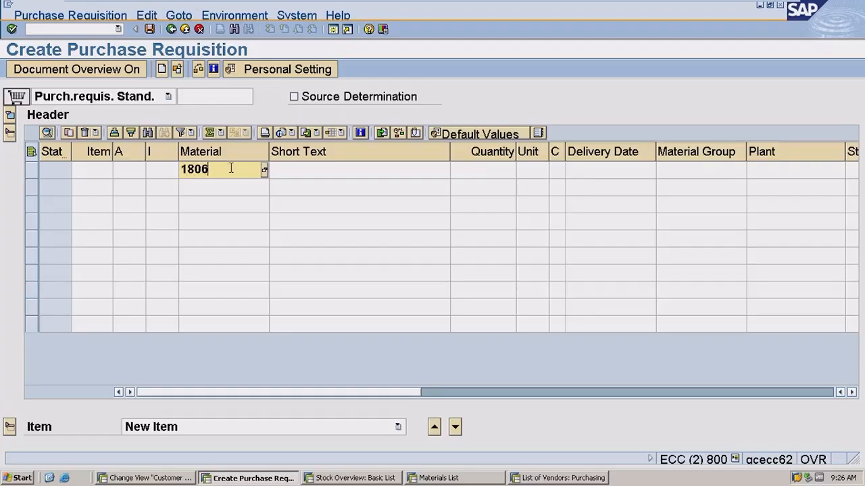
{"action": "left_click", "coordinate": [462, 175]}
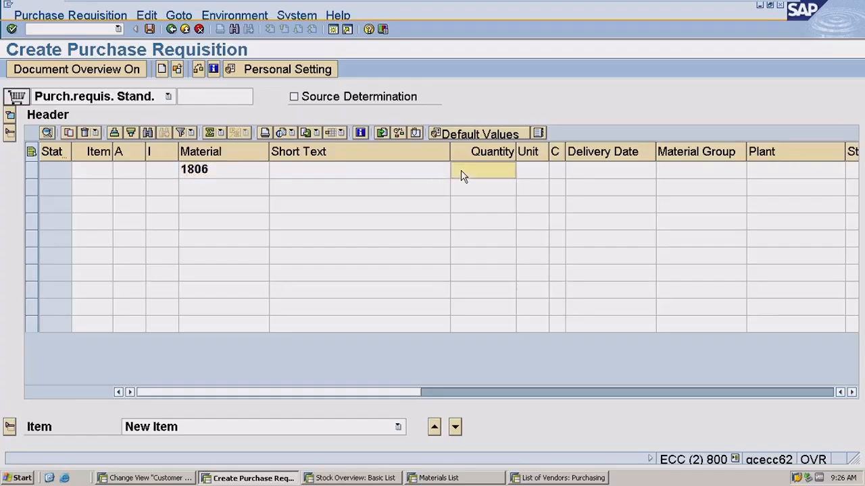
{"action": "type", "text": "1000"}
Step: Set the first item's plant to SLP1 and its storage location to SL01
{"action": "left_click", "coordinate": [752, 177]}
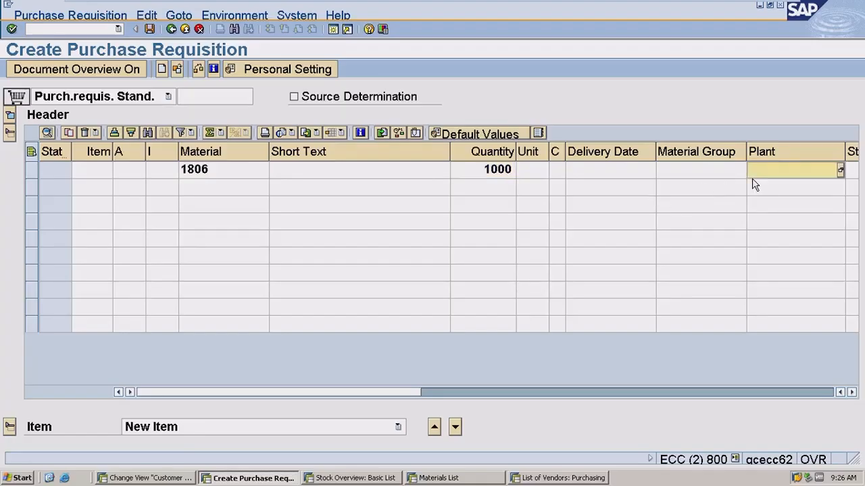
{"action": "type", "text": "slp"}
{"action": "key", "text": "BackSpace"}
{"action": "key", "text": "BackSpace"}
{"action": "key", "text": "BackSpace"}
{"action": "key", "text": "BackSpace"}
{"action": "type", "text": "SLP1"}
{"action": "left_click", "coordinate": [852, 175]}
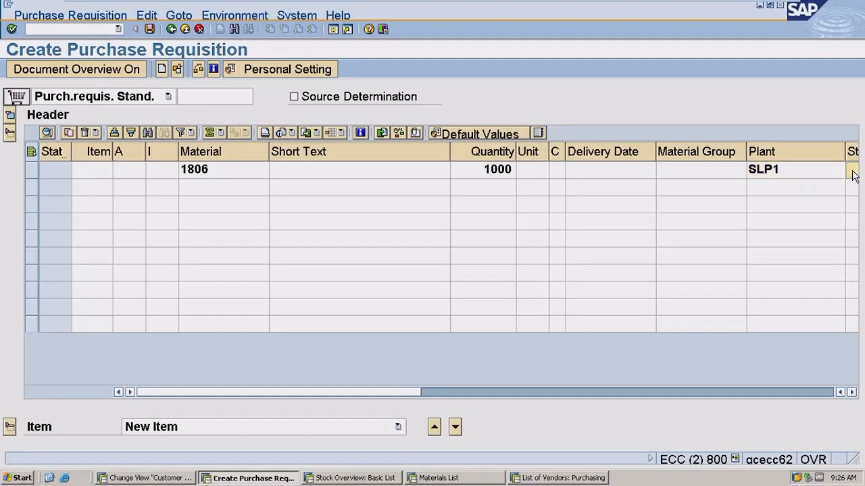
{"action": "type", "text": "SL01"}
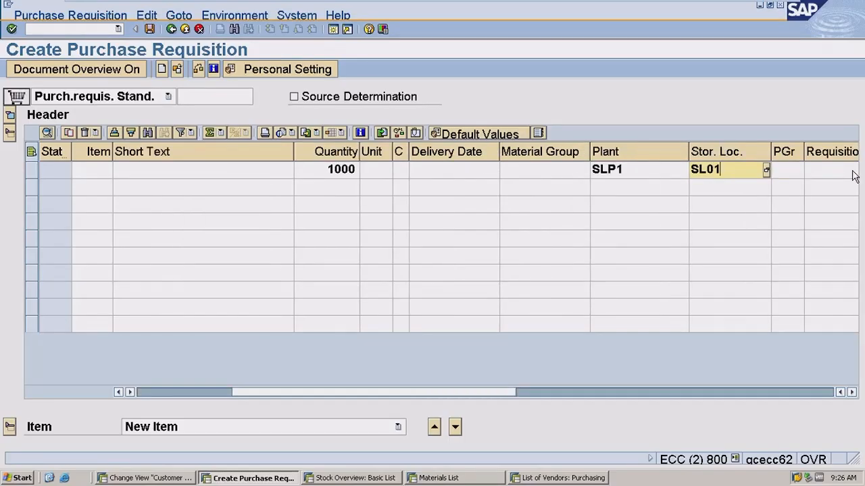
Step: Check the entered item line, confirm it so the remaining material data is filled in, and collapse the Item Detail section
{"action": "left_click", "coordinate": [157, 393]}
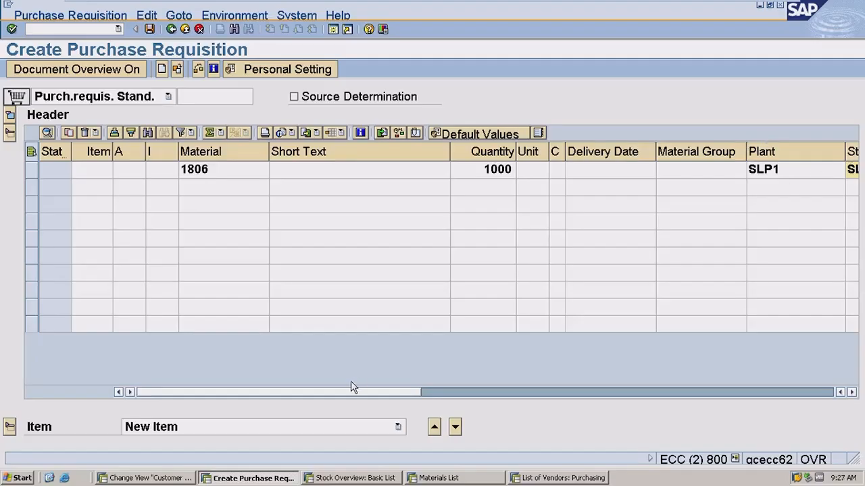
{"action": "left_click", "coordinate": [130, 392]}
{"action": "left_click", "coordinate": [130, 391]}
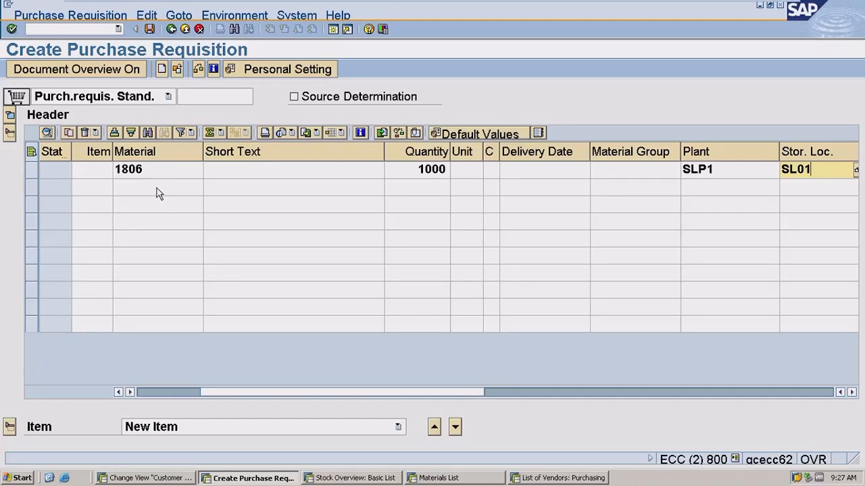
{"action": "key", "text": "Return"}
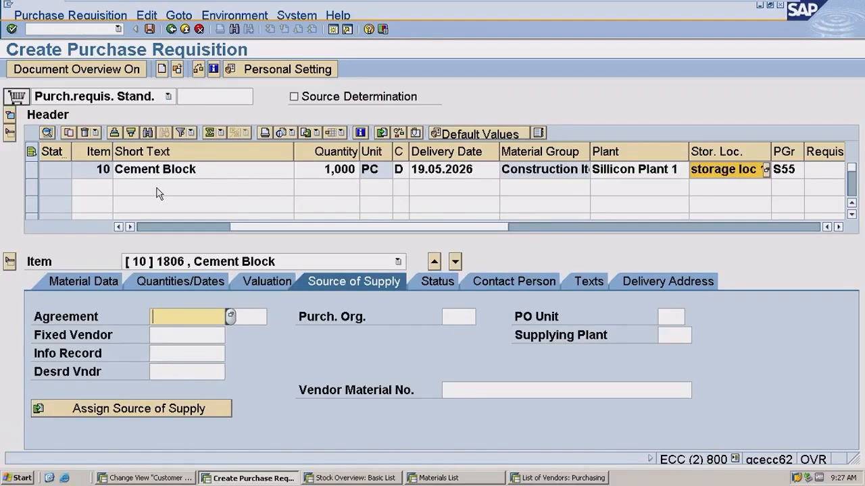
{"action": "left_click", "coordinate": [9, 262]}
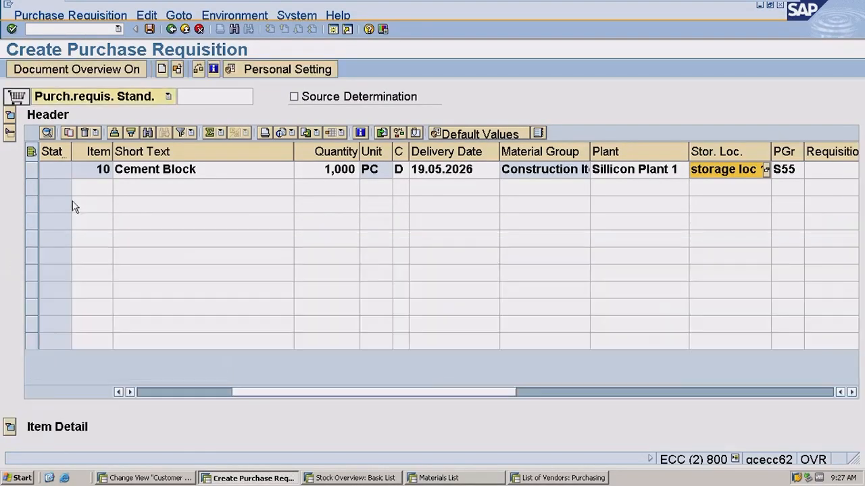
Step: Examine the Cement Block line's columns from material and delivery date through storage location and purchasing group
{"action": "left_click", "coordinate": [162, 393]}
{"action": "left_click", "coordinate": [161, 392]}
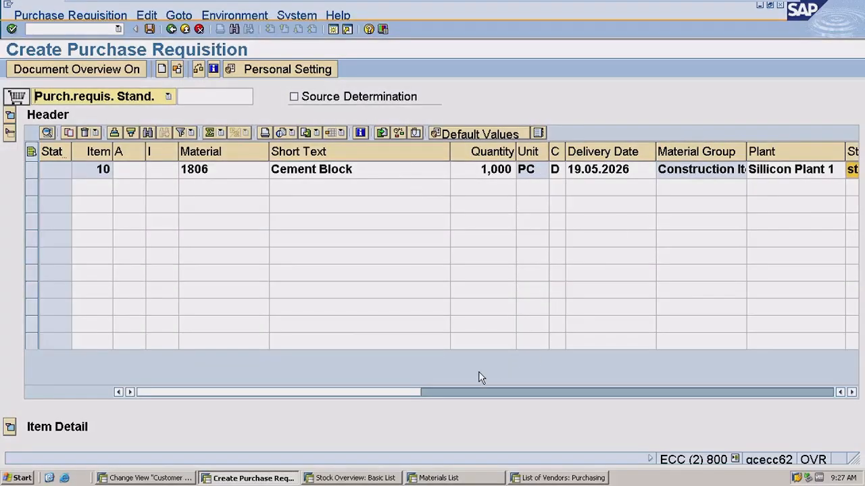
{"action": "left_click", "coordinate": [452, 392]}
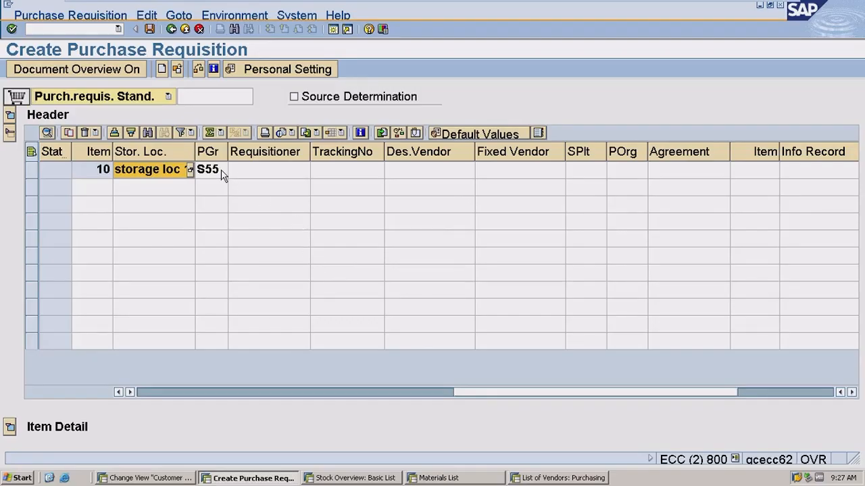
{"action": "left_click", "coordinate": [179, 396]}
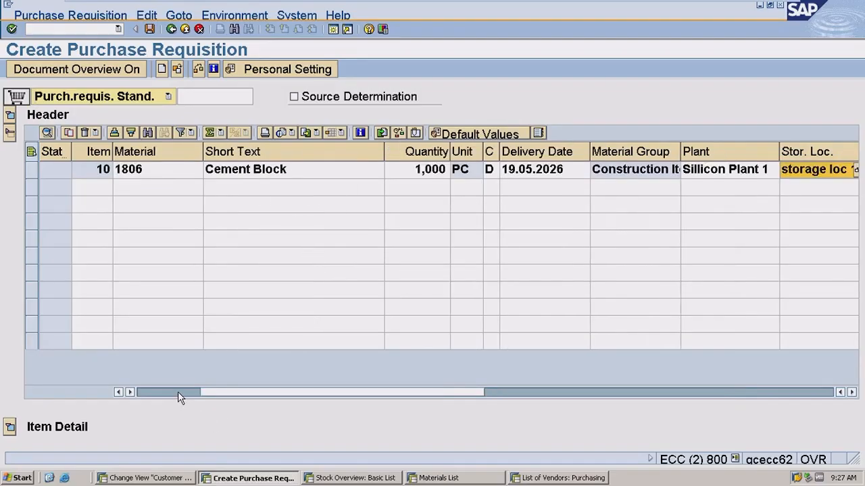
Step: Switch to the MM workbook in Excel, view its Info record sheet, and return to the virtual machine's requisition
{"action": "left_click", "coordinate": [752, 9]}
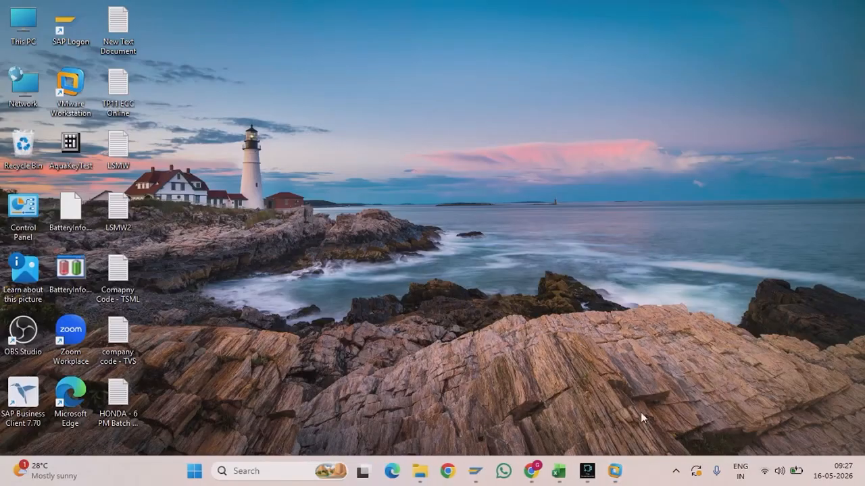
{"action": "left_click", "coordinate": [558, 471]}
{"action": "left_click", "coordinate": [262, 434]}
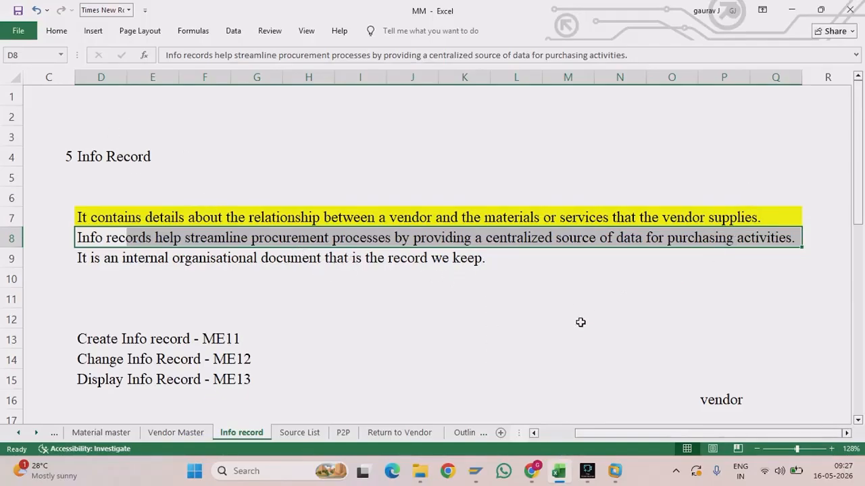
{"action": "left_click", "coordinate": [587, 472]}
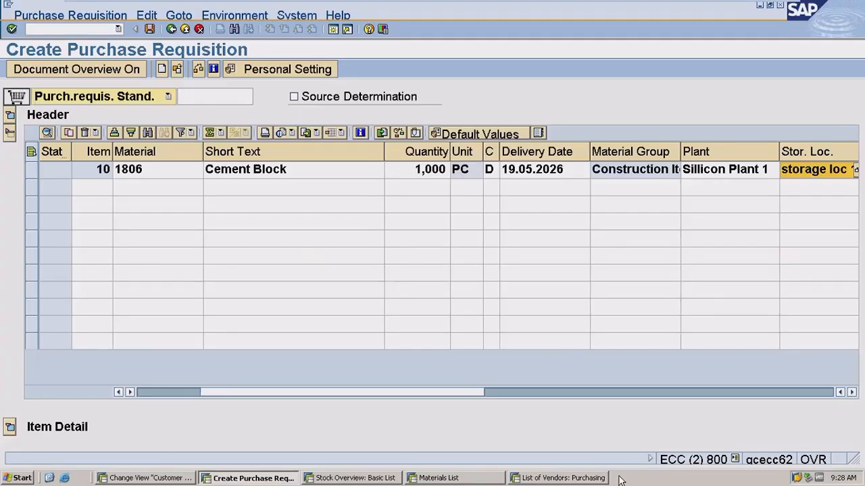
Step: Review the Cement Block line from its first columns, collapsing and re-expanding the Item Overview
{"action": "left_click", "coordinate": [157, 394]}
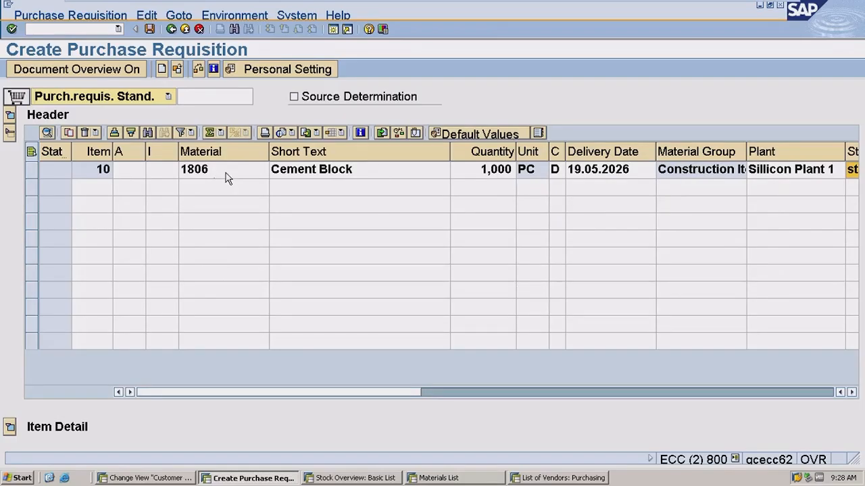
{"action": "left_click", "coordinate": [10, 134]}
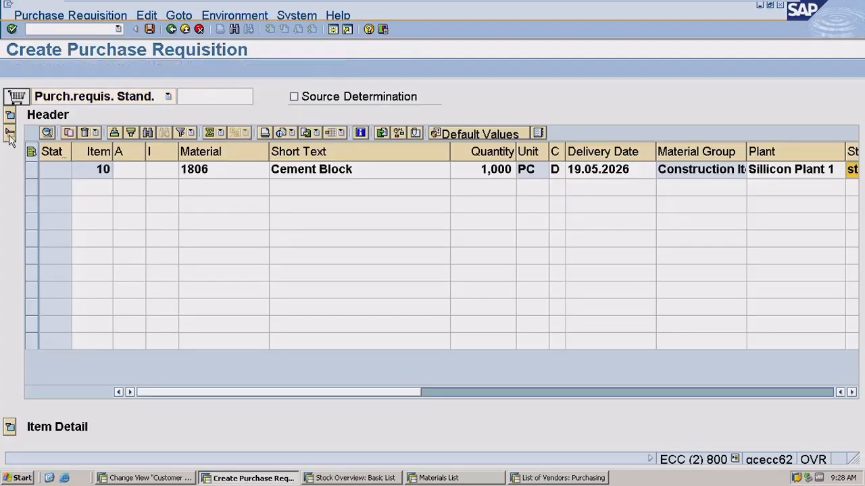
{"action": "left_click", "coordinate": [10, 135]}
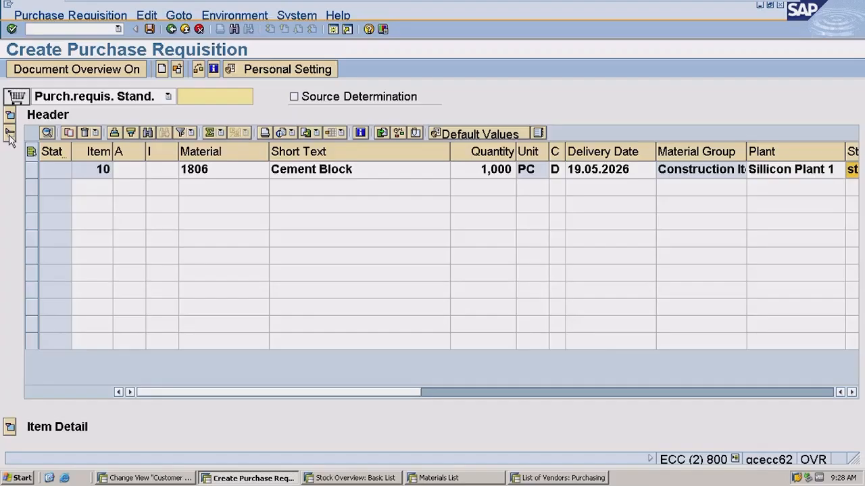
{"action": "left_click", "coordinate": [9, 133]}
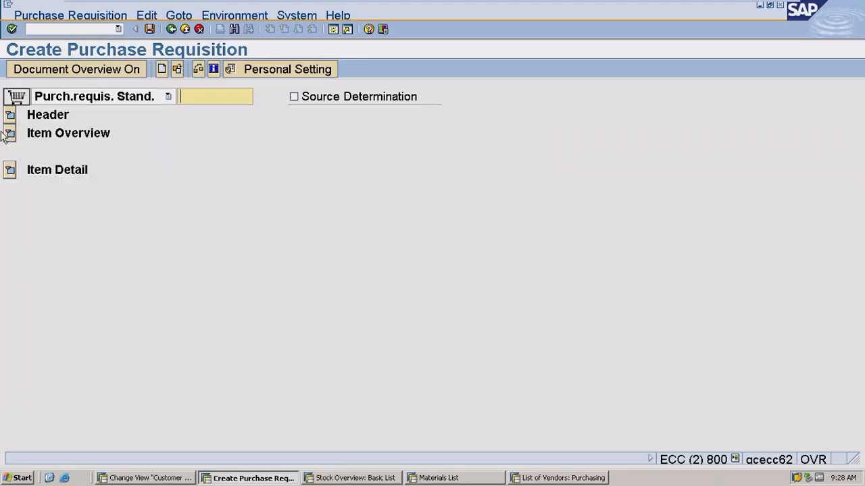
{"action": "left_click", "coordinate": [9, 133]}
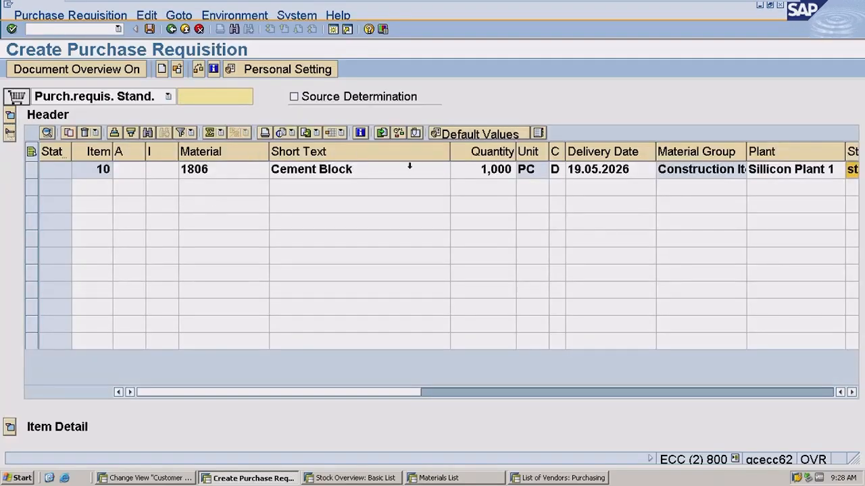
Step: Clear the Cement Block item's plant and check the line without it, and re-enter plant SLP1
{"action": "left_click", "coordinate": [130, 392]}
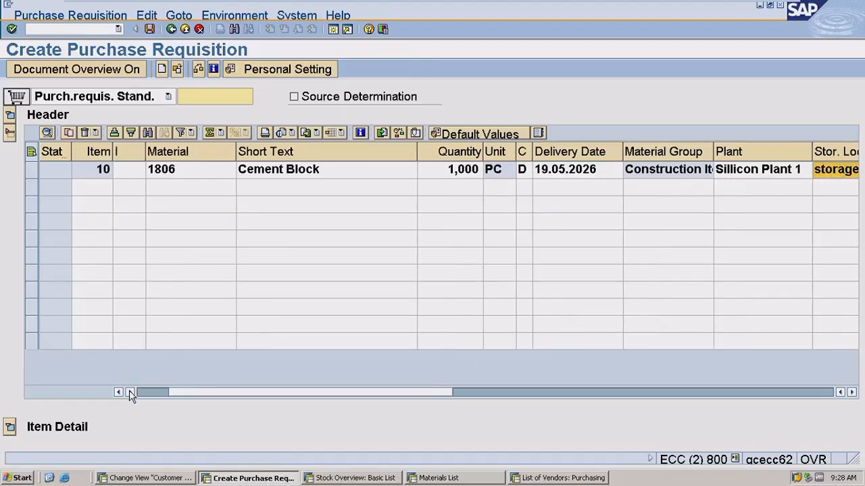
{"action": "left_click", "coordinate": [809, 173]}
{"action": "key", "text": "BackSpace"}
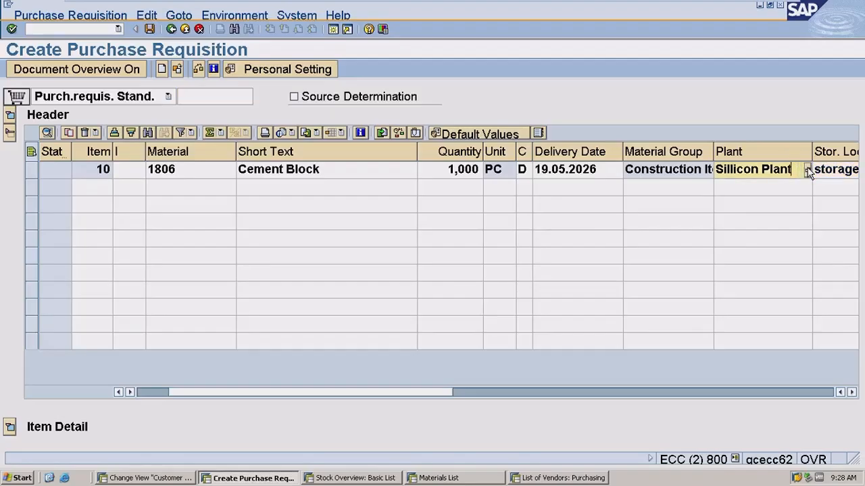
{"action": "key", "text": "BackSpace"}
{"action": "key", "text": "BackSpace"}
{"action": "key", "text": "BackSpace"}
{"action": "key", "text": "BackSpace"}
{"action": "key", "text": "BackSpace"}
{"action": "key", "text": "BackSpace"}
{"action": "key", "text": "BackSpace"}
{"action": "key", "text": "BackSpace"}
{"action": "key", "text": "BackSpace"}
{"action": "key", "text": "BackSpace"}
{"action": "key", "text": "BackSpace"}
{"action": "key", "text": "BackSpace"}
{"action": "key", "text": "BackSpace"}
{"action": "key", "text": "BackSpace"}
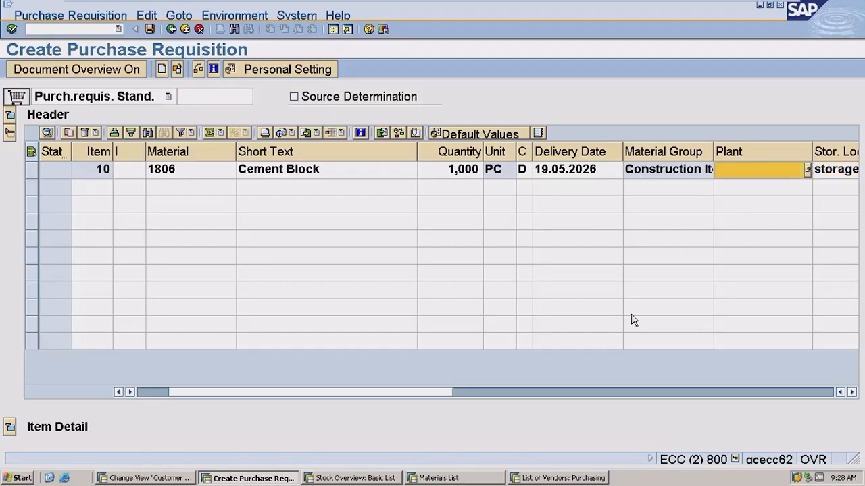
{"action": "key", "text": "Return"}
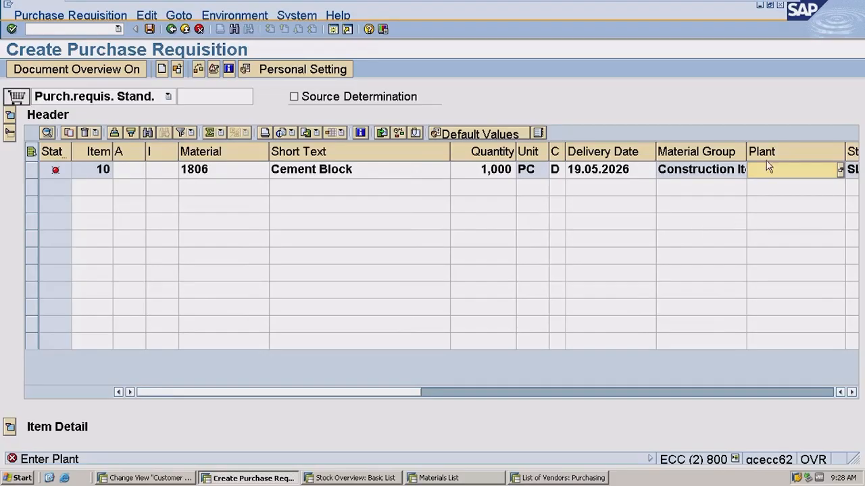
{"action": "type", "text": "SLP1"}
{"action": "key", "text": "Return"}
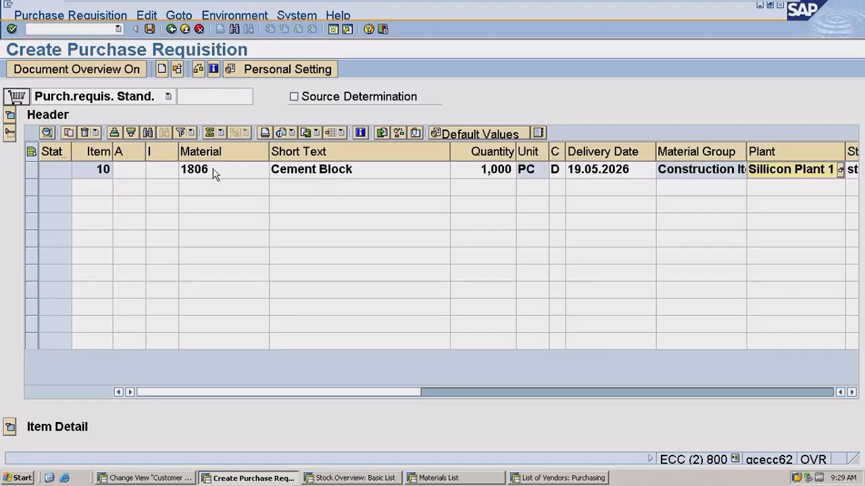
Step: Expand the Item Detail section and examine the Cement Block's Material Data, including its material group, alongside the line's quantity
{"action": "left_click", "coordinate": [10, 426]}
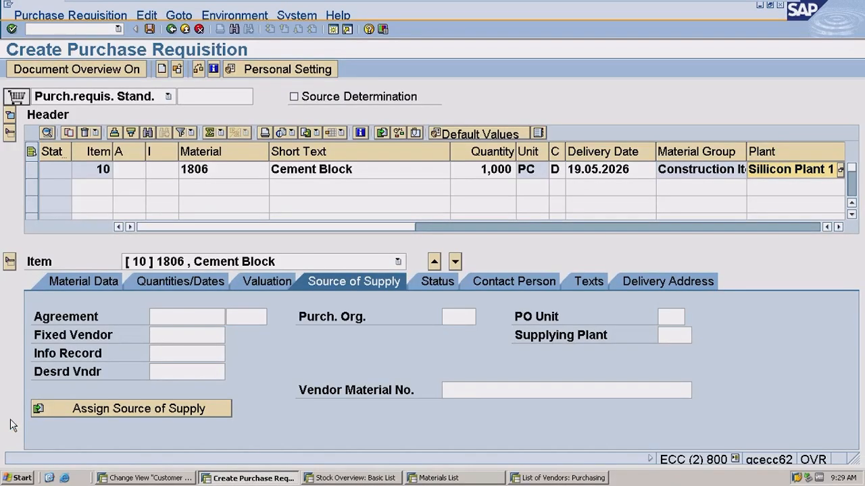
{"action": "left_click", "coordinate": [90, 282]}
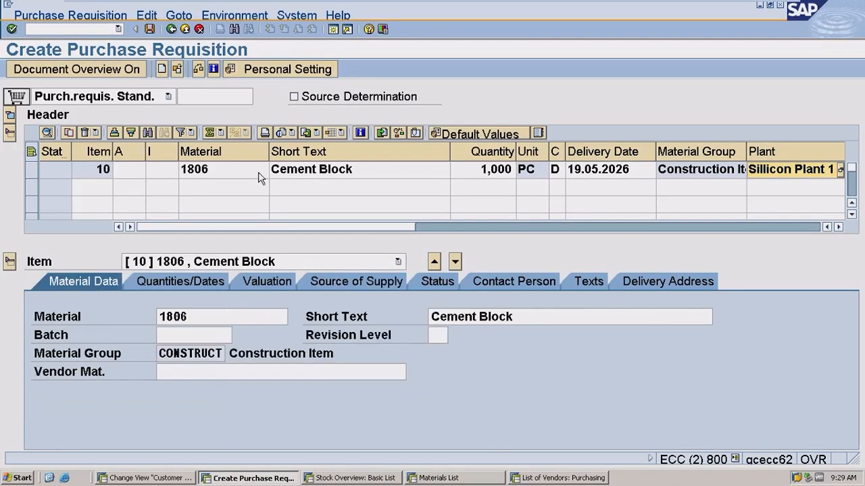
{"action": "left_click", "coordinate": [482, 170]}
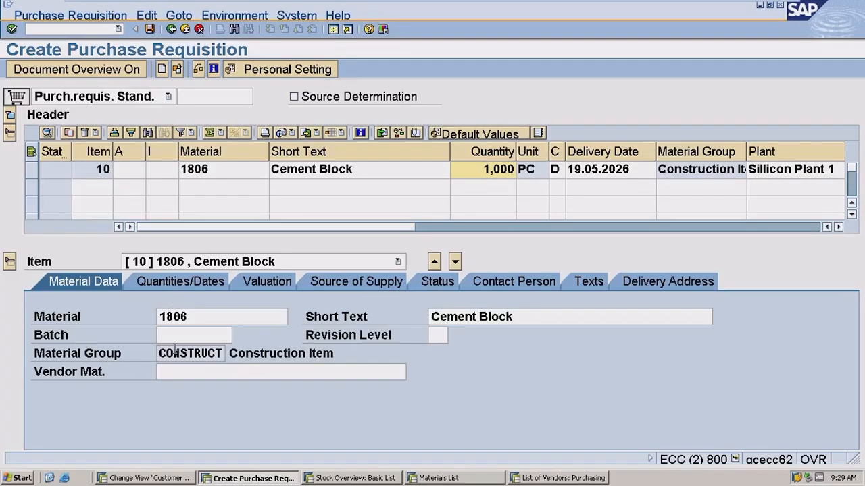
{"action": "left_click", "coordinate": [100, 353]}
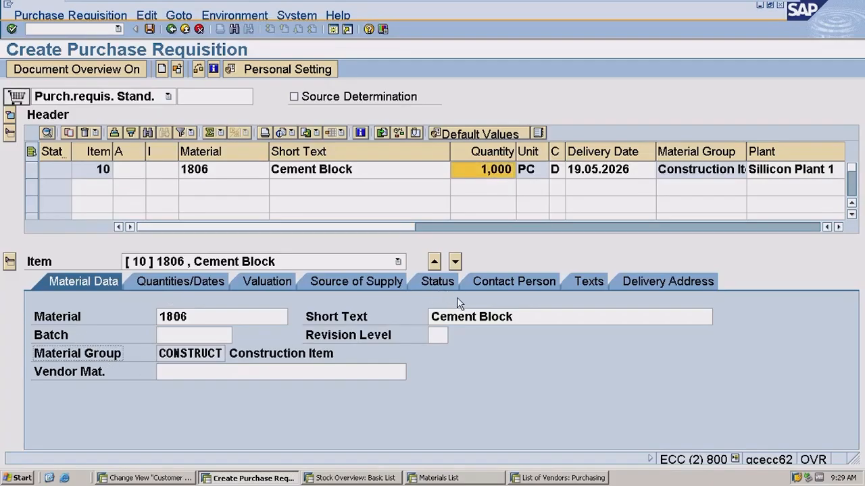
Step: Review the Cement Block's remaining item details: quantities and dates, valuation, source of supply, status, contact person, texts and delivery address
{"action": "left_click", "coordinate": [458, 315]}
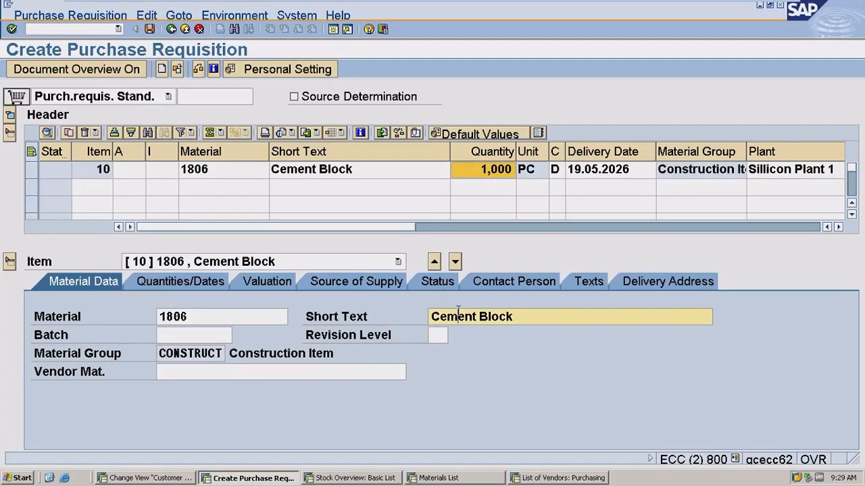
{"action": "left_click", "coordinate": [167, 279]}
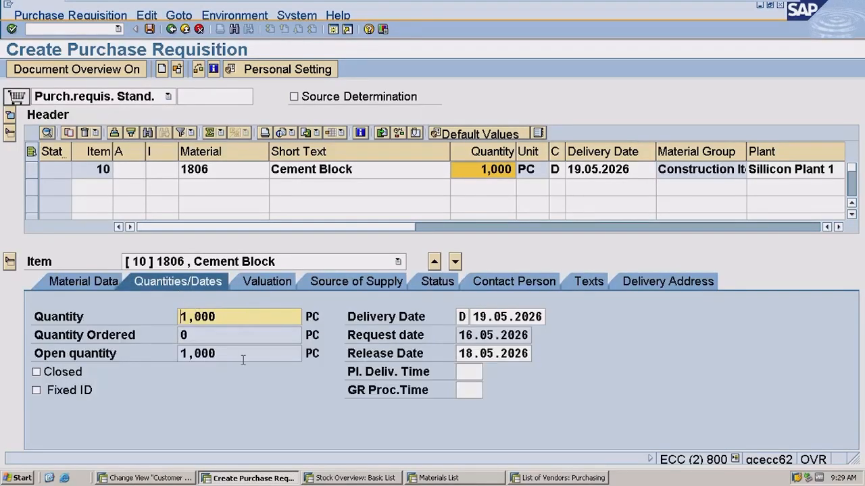
{"action": "left_click", "coordinate": [265, 282]}
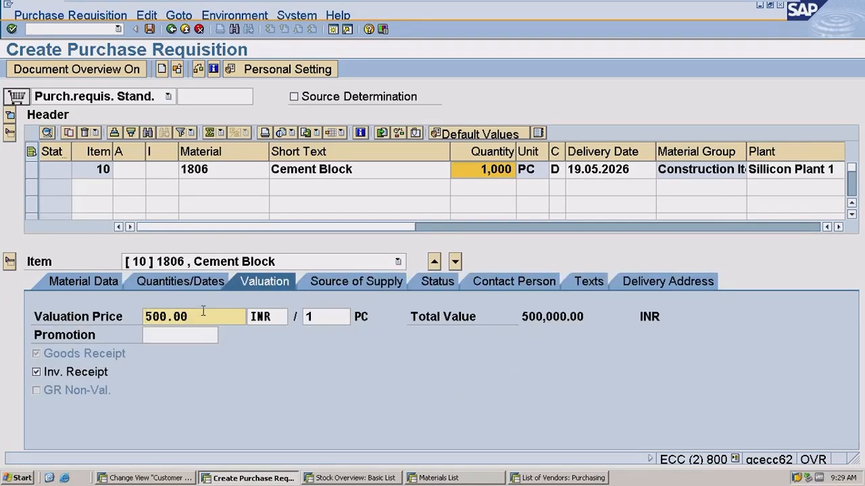
{"action": "left_click", "coordinate": [371, 279]}
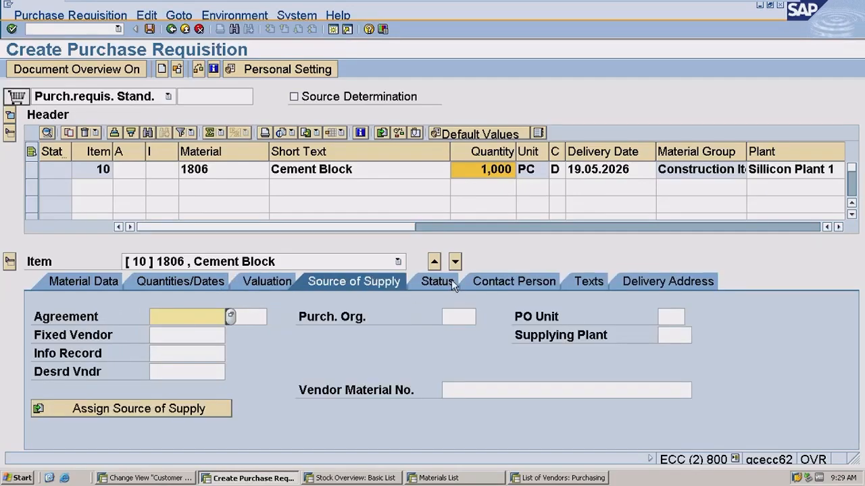
{"action": "left_click", "coordinate": [452, 279]}
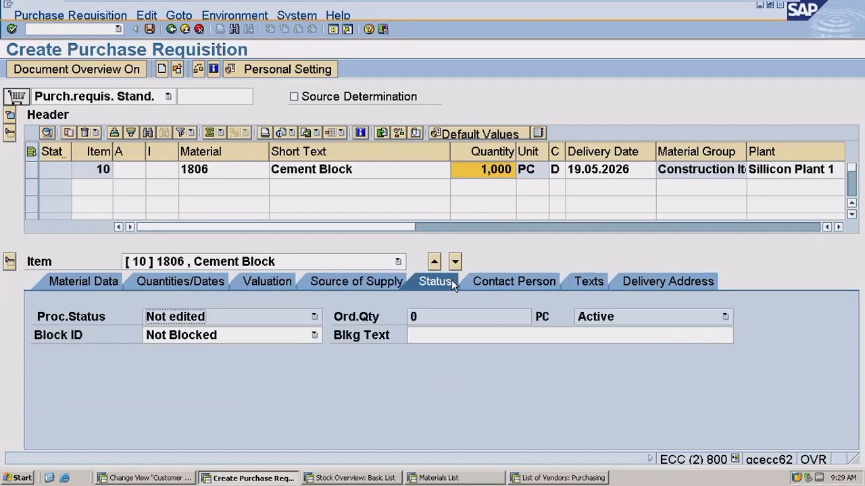
{"action": "left_click", "coordinate": [507, 282]}
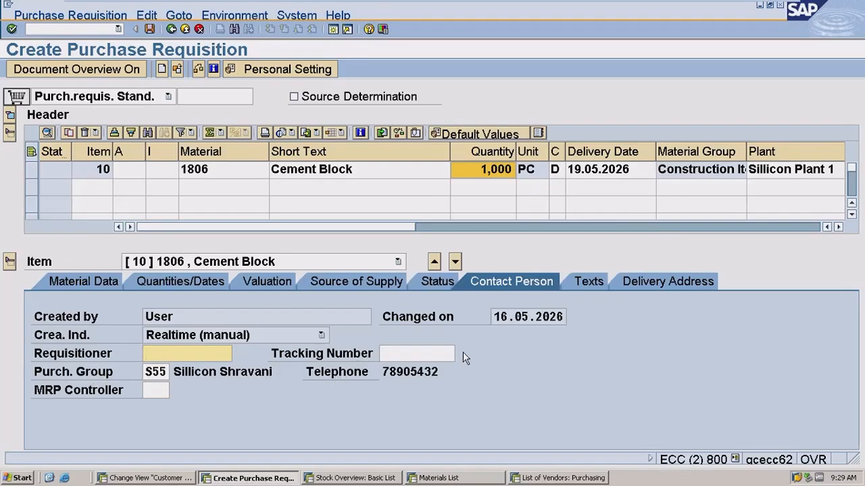
{"action": "left_click", "coordinate": [589, 282]}
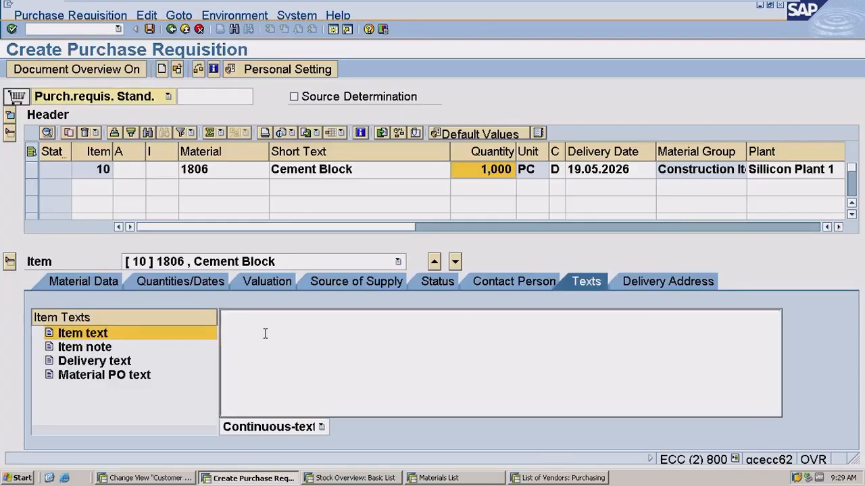
{"action": "left_click", "coordinate": [659, 284]}
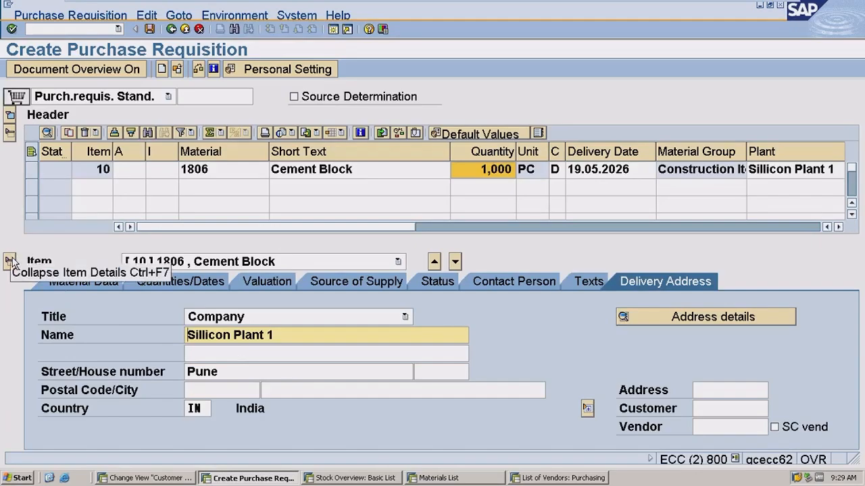
Step: Switch to the MM workbook in Excel, review the P2P sheet's purchasing notes and procurement-to-pay cycle diagram, and return to the virtual machine's requisition
{"action": "mouse_move", "coordinate": [615, 3]}
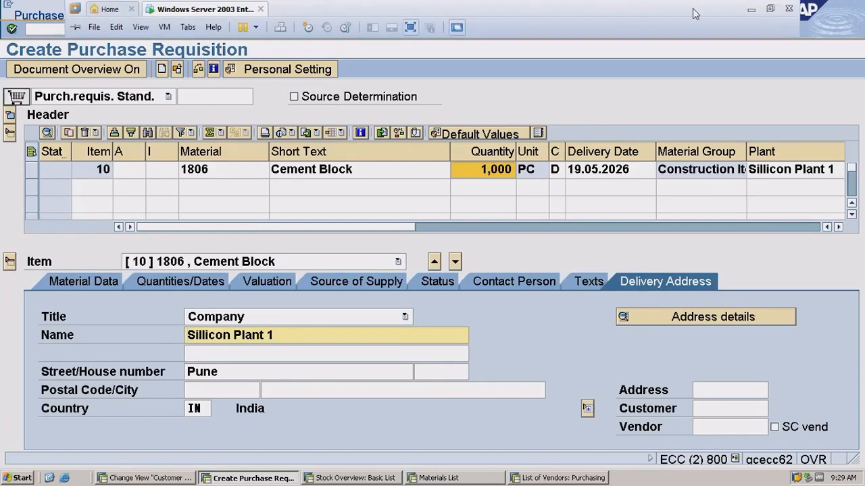
{"action": "left_click", "coordinate": [751, 9]}
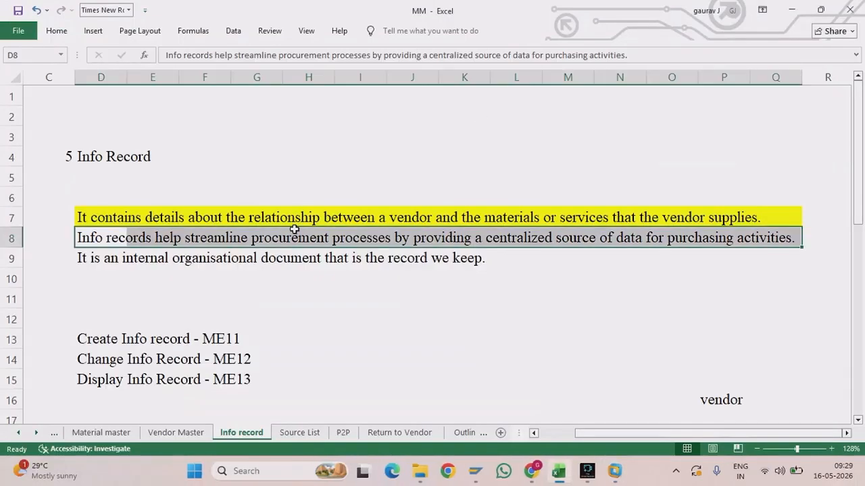
{"action": "left_click", "coordinate": [343, 433]}
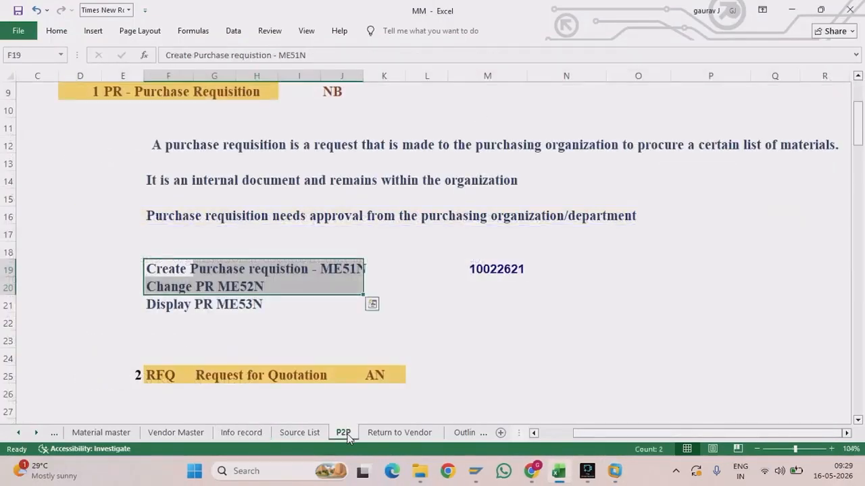
{"action": "left_click", "coordinate": [256, 244]}
{"action": "scroll", "coordinate": [257, 244], "scroll_direction": "down", "scroll_amount": 13}
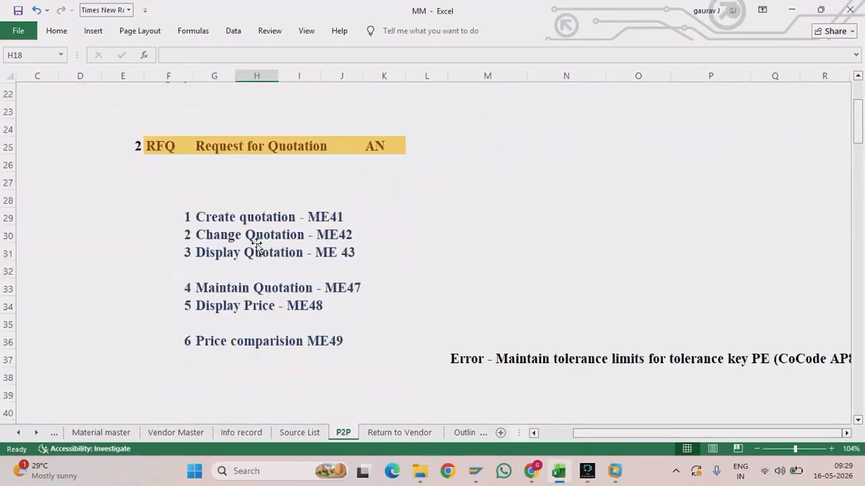
{"action": "scroll", "coordinate": [257, 244], "scroll_direction": "down", "scroll_amount": 13}
{"action": "scroll", "coordinate": [308, 194], "scroll_direction": "up", "scroll_amount": 8}
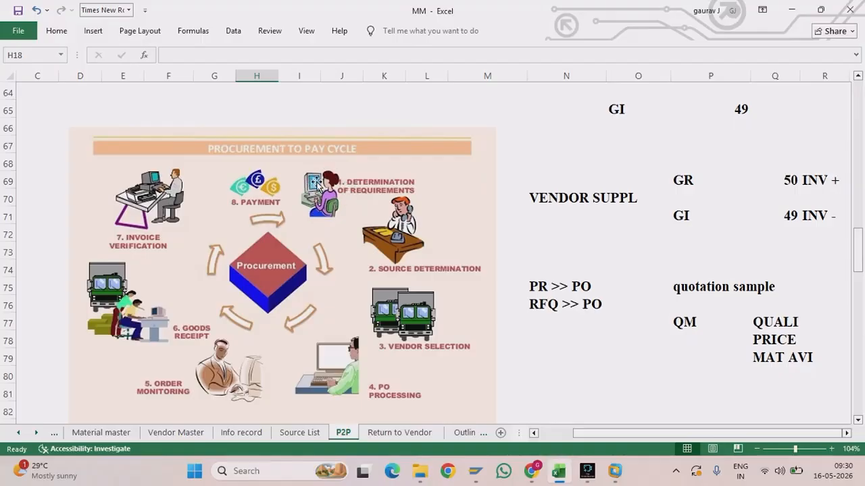
{"action": "scroll", "coordinate": [318, 400], "scroll_direction": "up", "scroll_amount": 18}
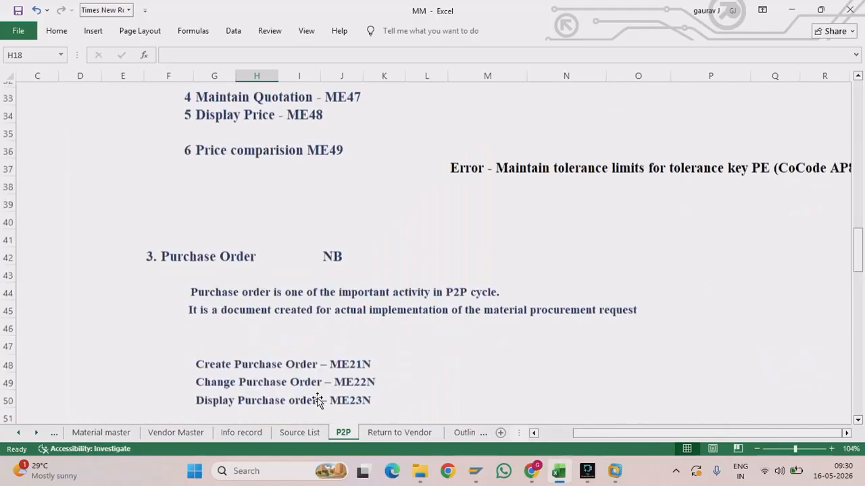
{"action": "scroll", "coordinate": [317, 397], "scroll_direction": "up", "scroll_amount": 1}
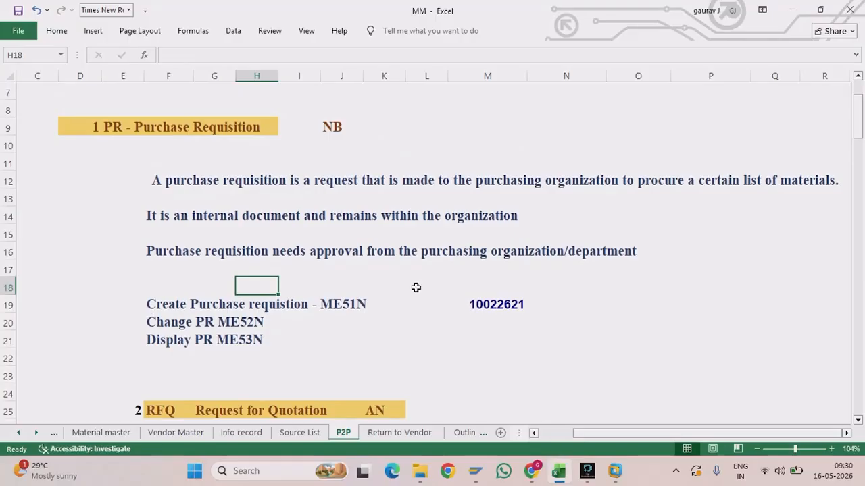
{"action": "mouse_move", "coordinate": [614, 467]}
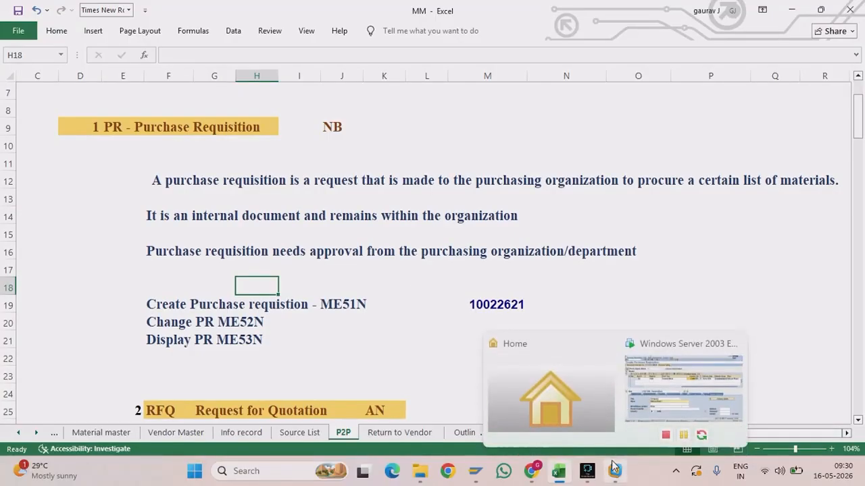
{"action": "left_click", "coordinate": [651, 405]}
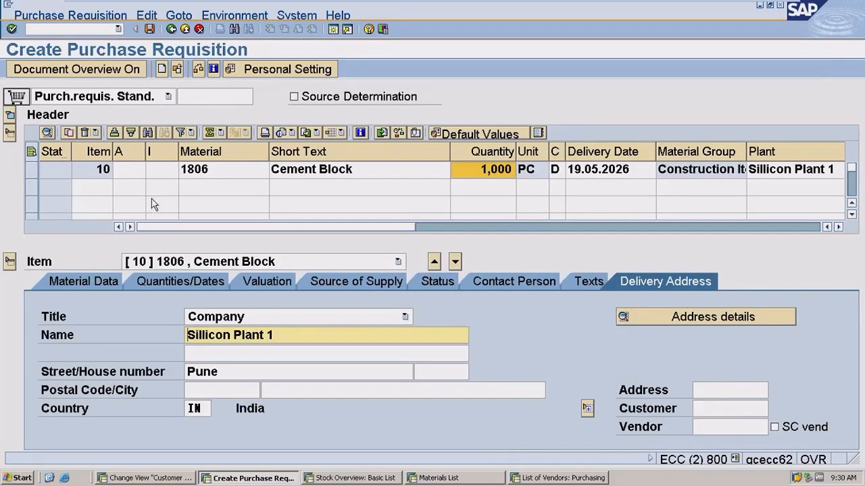
Step: Collapse the item details, look up Metal Sheets in the open Materials List, and enter material 1840 on the requisition's second line
{"action": "left_click", "coordinate": [202, 189]}
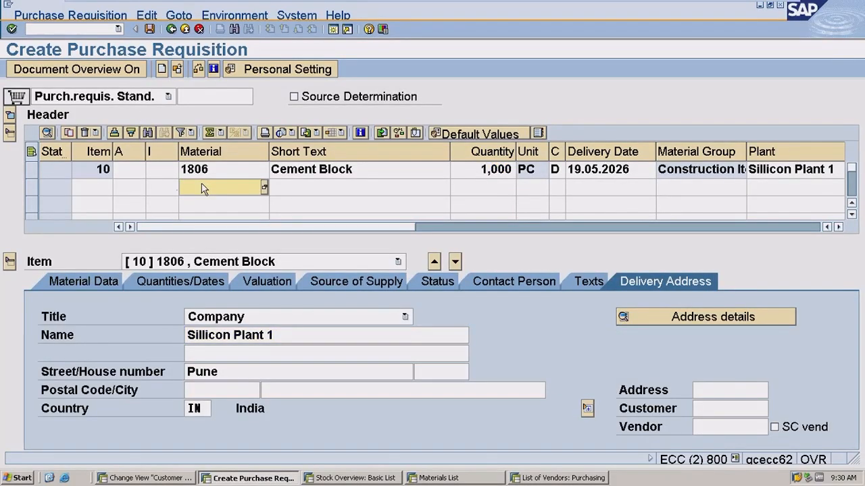
{"action": "left_click", "coordinate": [10, 261]}
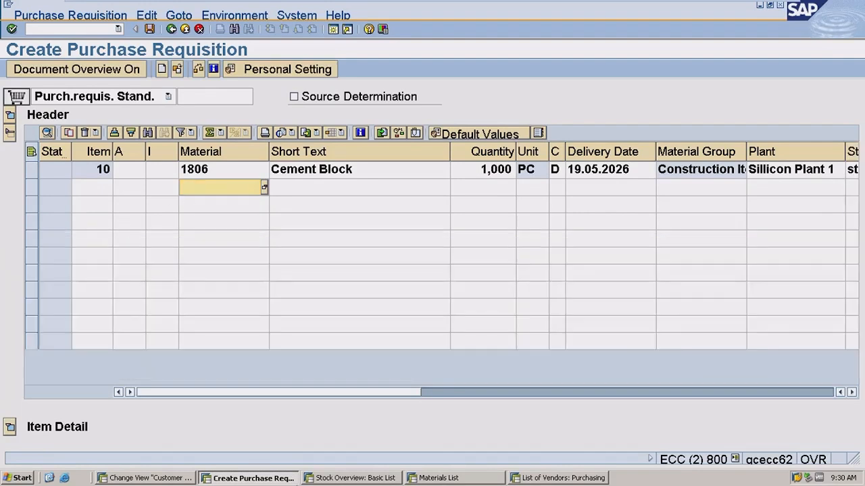
{"action": "left_click", "coordinate": [454, 478]}
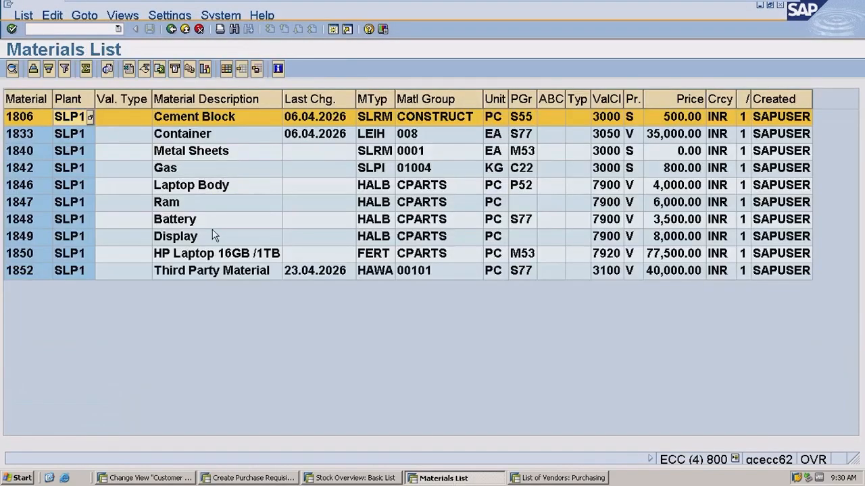
{"action": "left_click", "coordinate": [44, 135]}
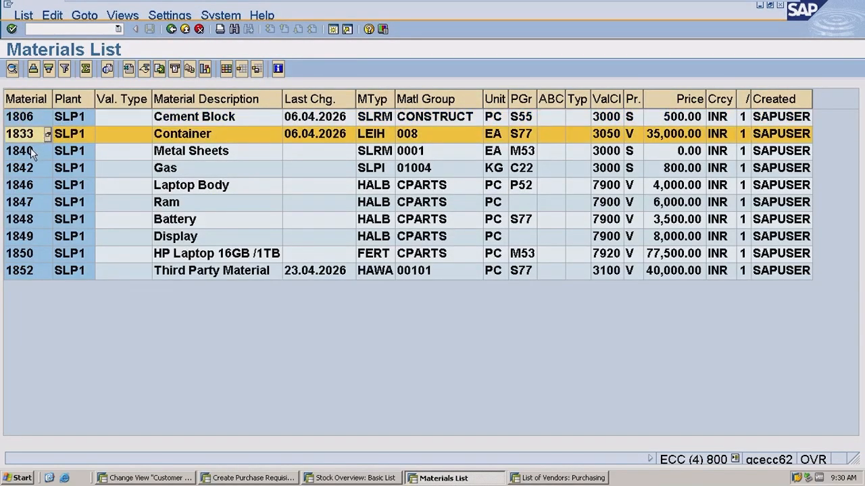
{"action": "left_click", "coordinate": [30, 149]}
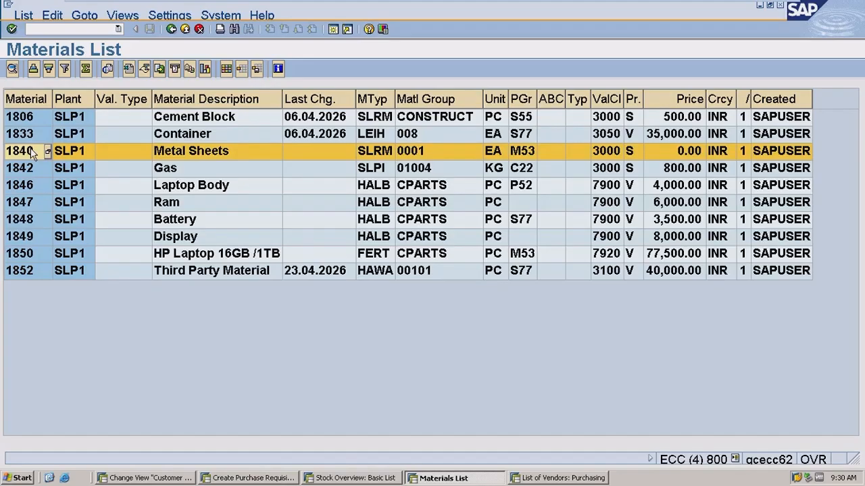
{"action": "left_click", "coordinate": [257, 477]}
{"action": "type", "text": "1840"}
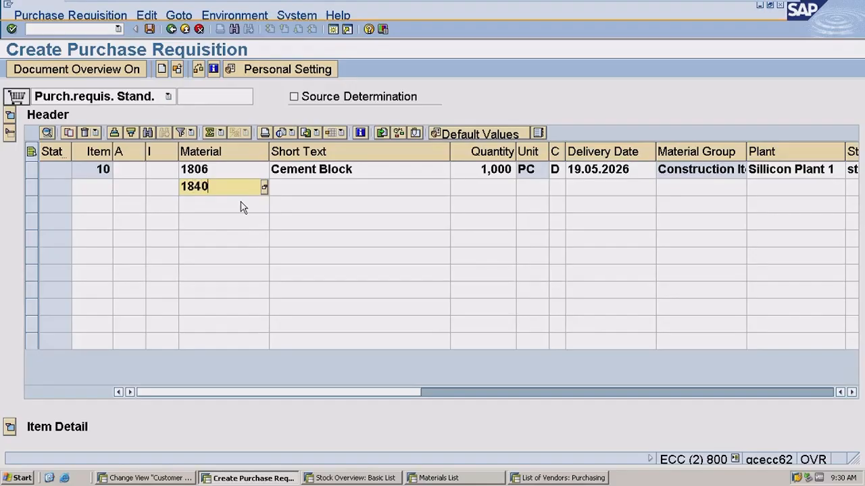
Step: Enter quantity 500 and plant SLP1 for material 1840, and have the new line checked
{"action": "left_click", "coordinate": [501, 189]}
{"action": "type", "text": "500"}
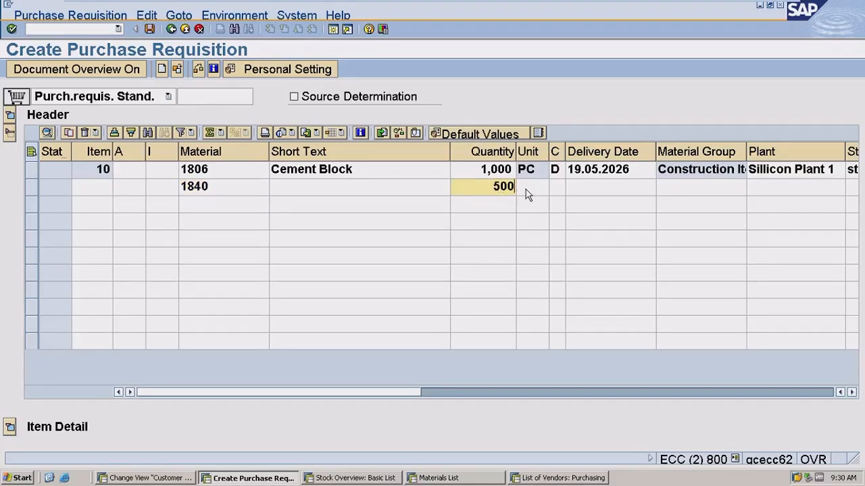
{"action": "left_click", "coordinate": [755, 190]}
{"action": "type", "text": "SLP1"}
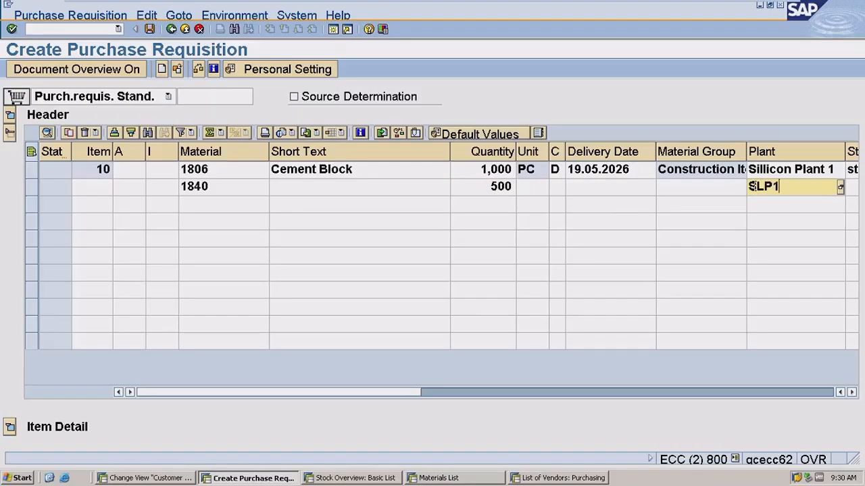
{"action": "left_click", "coordinate": [854, 192]}
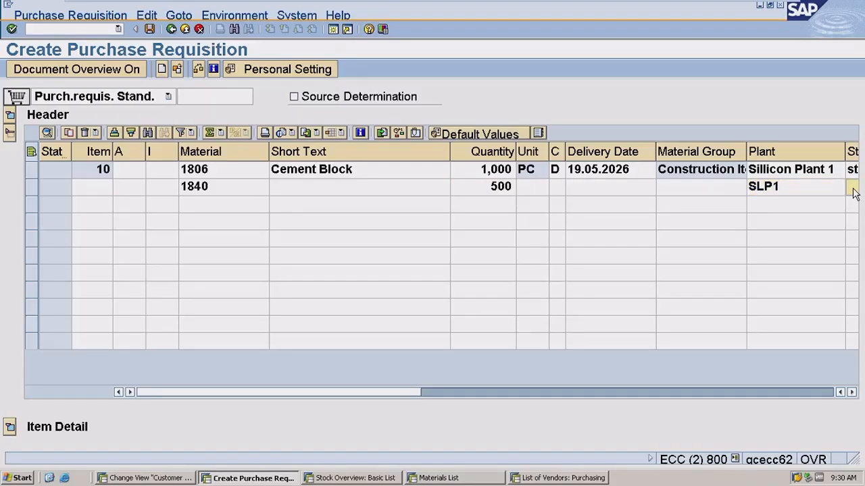
{"action": "type", "text": "SLP1"}
{"action": "key", "text": "Return"}
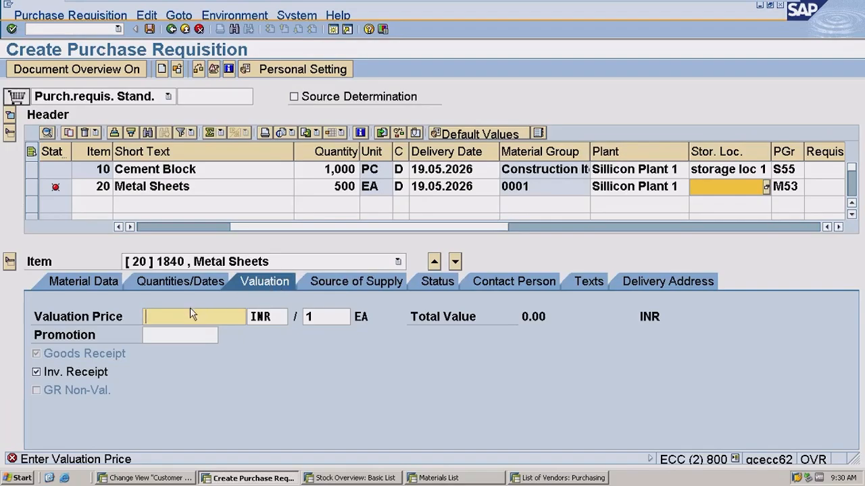
Step: Set the Metal Sheets item's valuation price to 500 INR and collapse the item details
{"action": "type", "text": "500"}
{"action": "key", "text": "Return"}
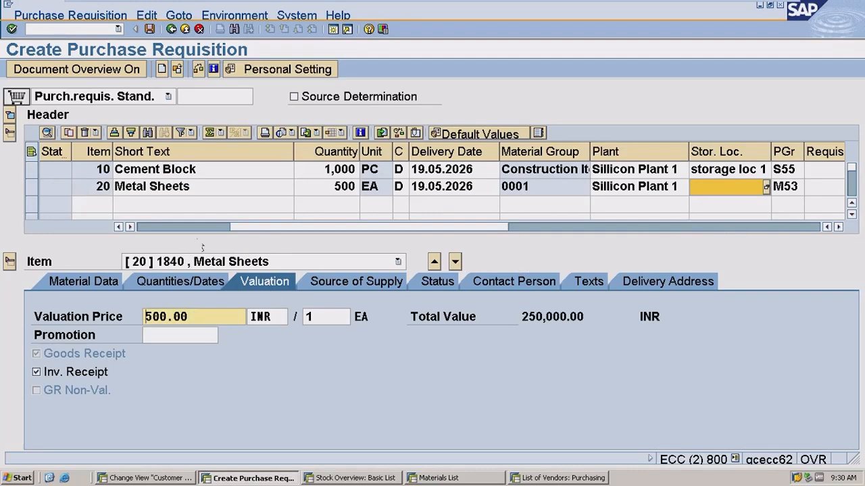
{"action": "left_click", "coordinate": [9, 262]}
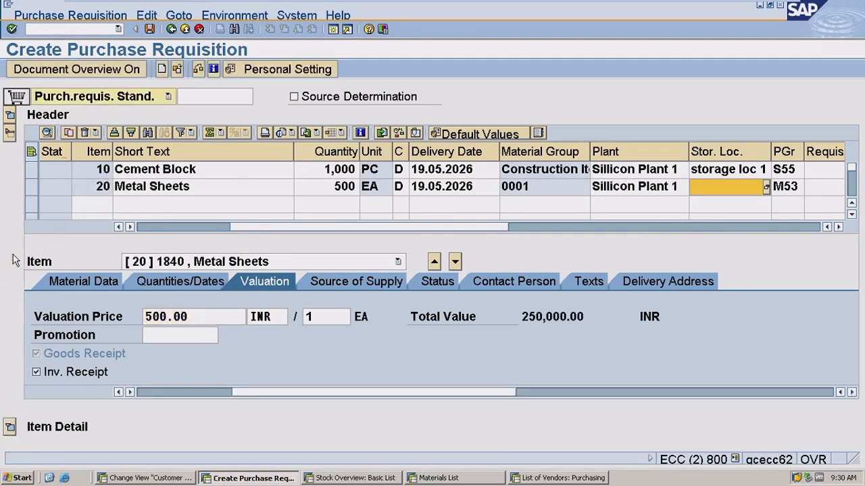
Step: Set the Metal Sheets item's storage location to SL01 and check both requisition lines
{"action": "left_click", "coordinate": [209, 168]}
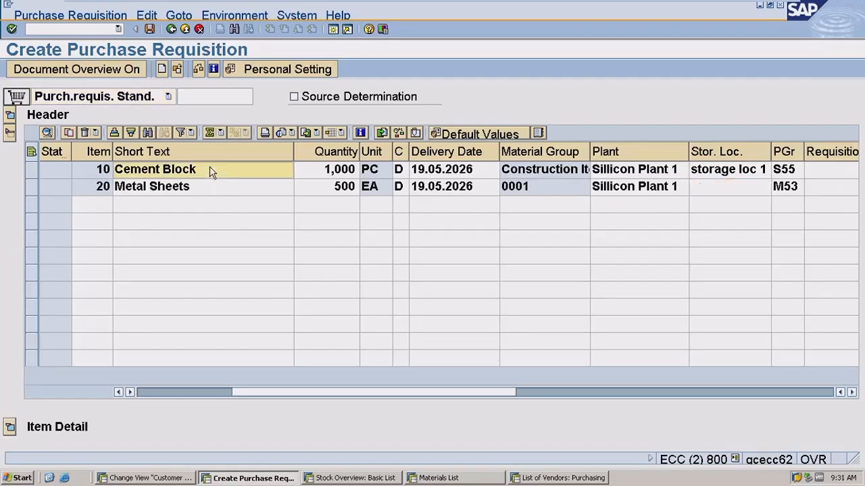
{"action": "left_click", "coordinate": [160, 392]}
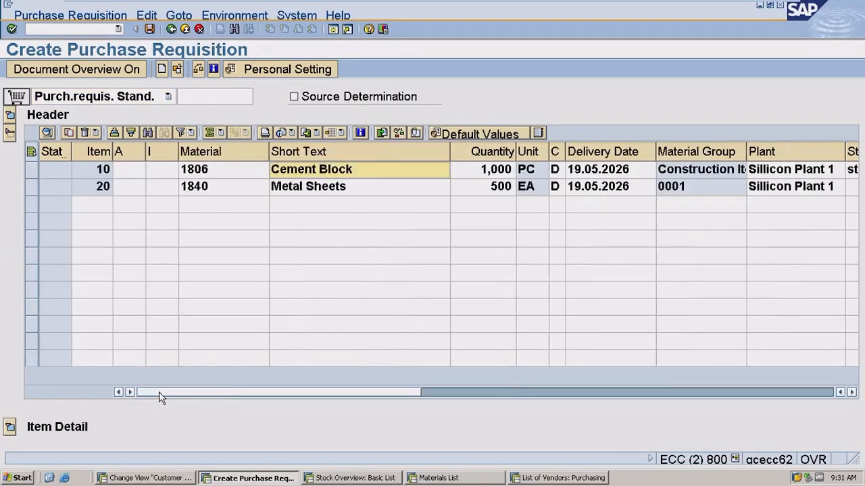
{"action": "left_click", "coordinate": [437, 394]}
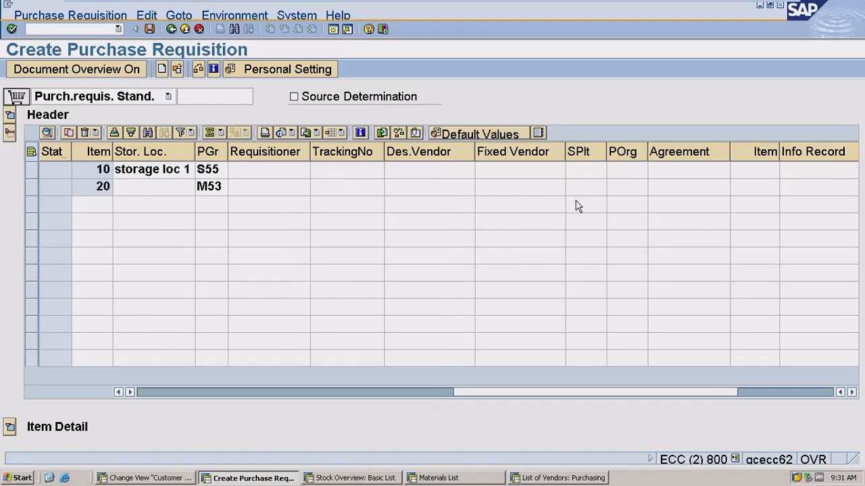
{"action": "left_click", "coordinate": [150, 187]}
{"action": "type", "text": "SL"}
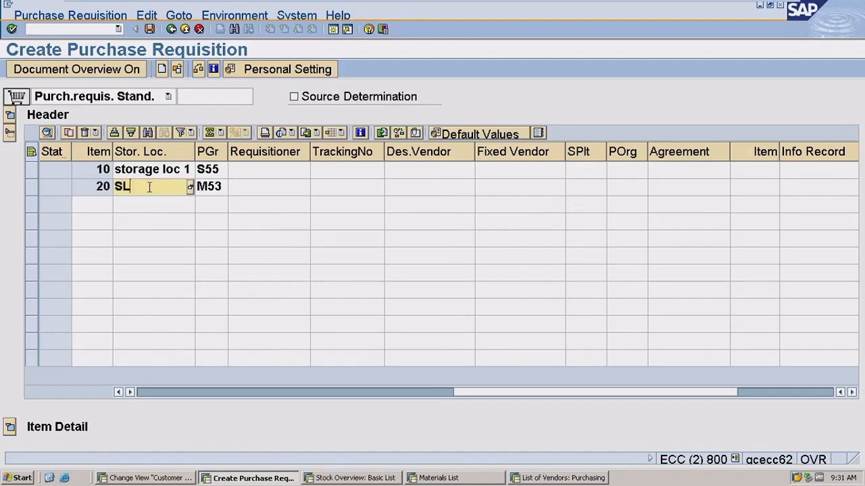
{"action": "type", "text": "01"}
{"action": "key", "text": "Return"}
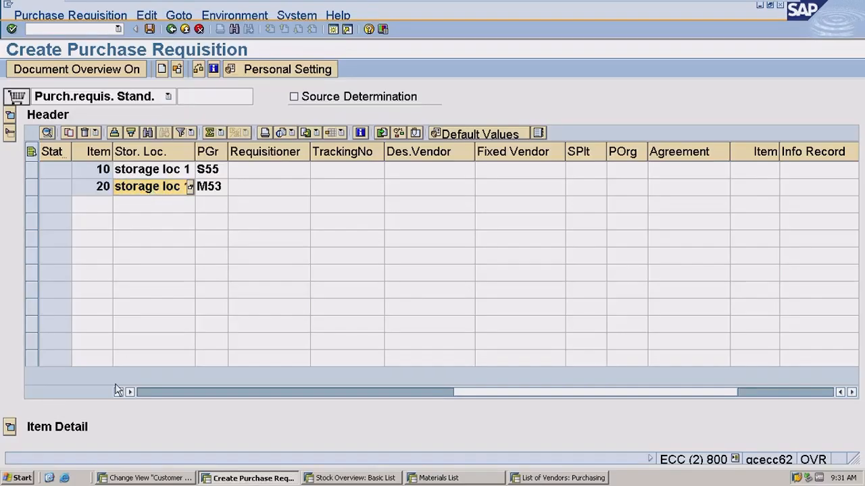
{"action": "left_click", "coordinate": [147, 393]}
{"action": "left_click", "coordinate": [147, 393]}
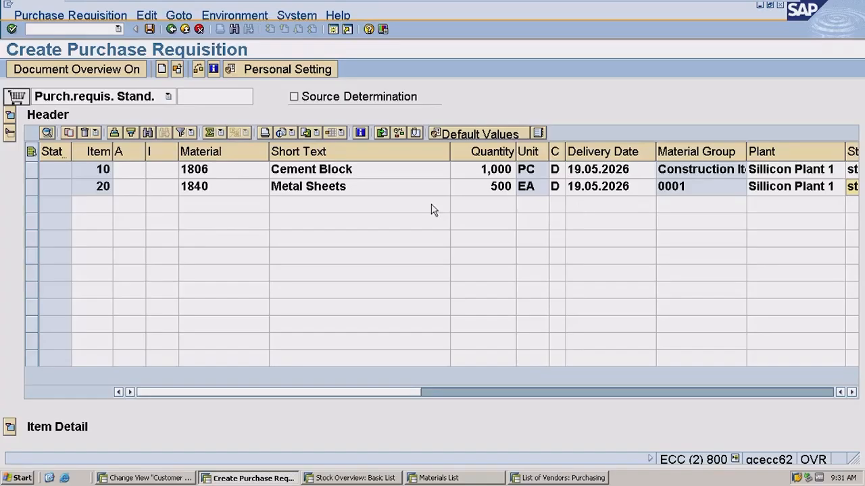
Step: Save the purchase requisition, copy its document number from the message details, and close the details
{"action": "left_click", "coordinate": [151, 29]}
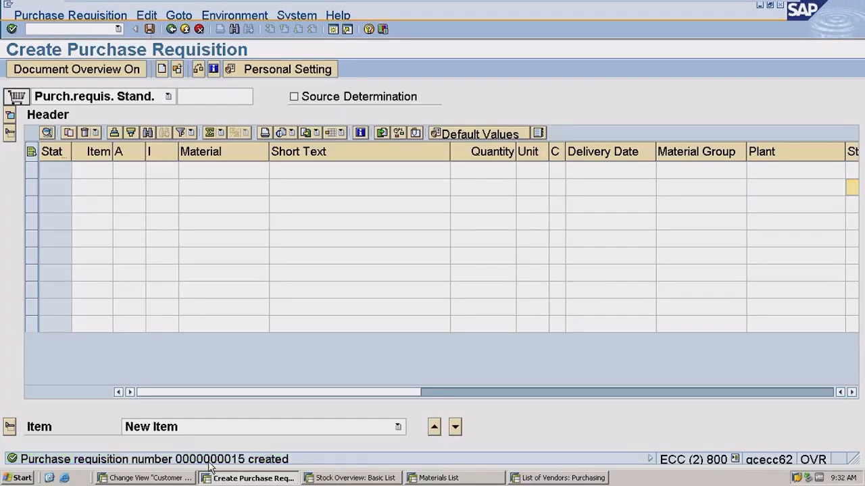
{"action": "double_click", "coordinate": [210, 465]}
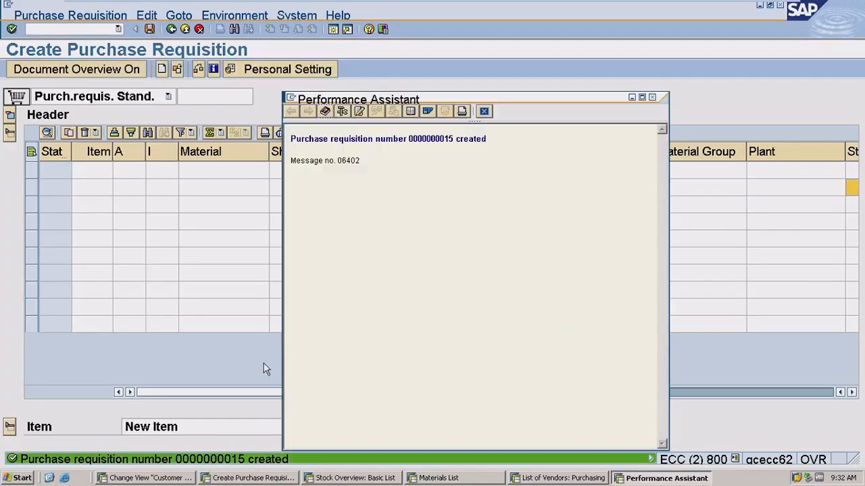
{"action": "double_click", "coordinate": [426, 139]}
{"action": "key", "text": "ctrl+c"}
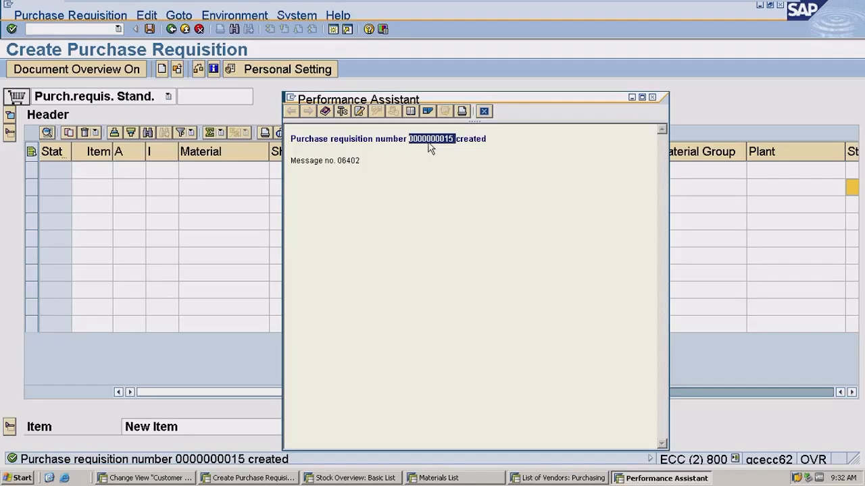
{"action": "left_click", "coordinate": [484, 111]}
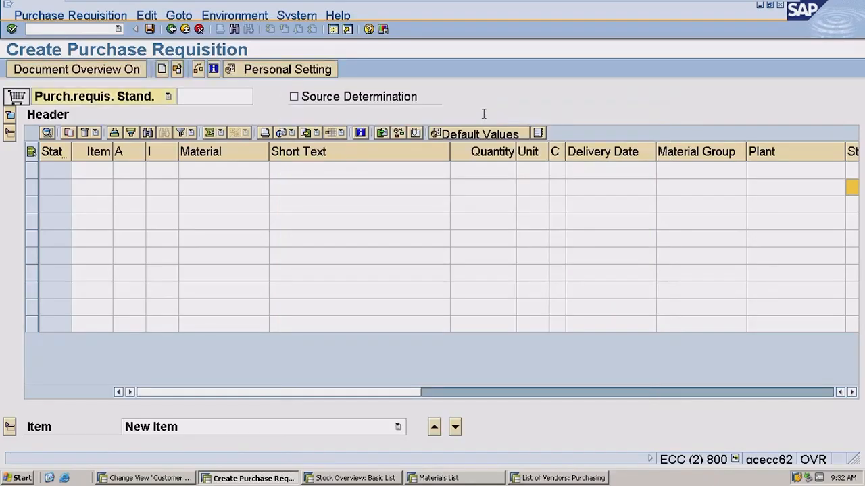
Step: Leave requisition creation, consult the PR notes in Excel's P2P sheet, and open the Change purchase requisition transaction back in SAP
{"action": "left_click", "coordinate": [172, 29]}
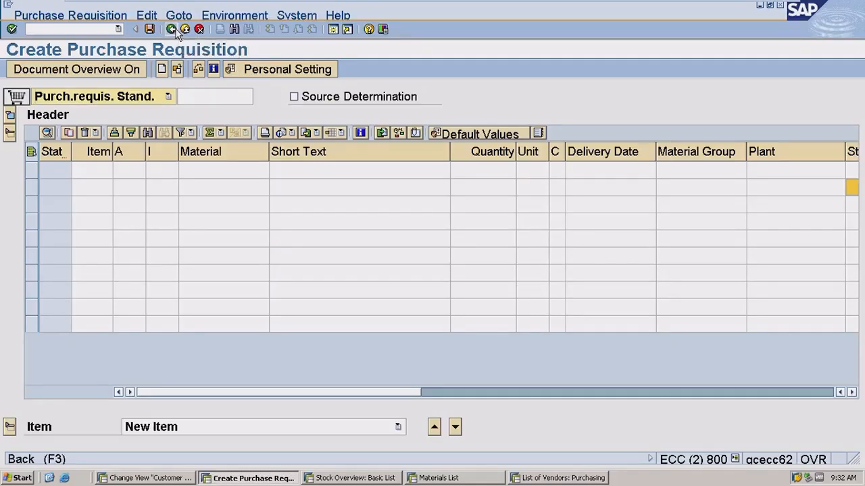
{"action": "left_click", "coordinate": [751, 8]}
{"action": "left_click_drag", "start_coordinate": [479, 307], "coordinate": [526, 303]}
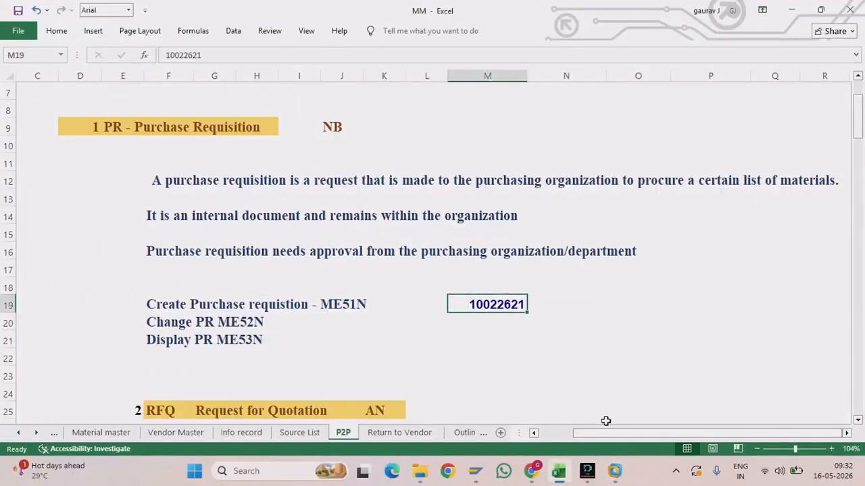
{"action": "left_click", "coordinate": [616, 469]}
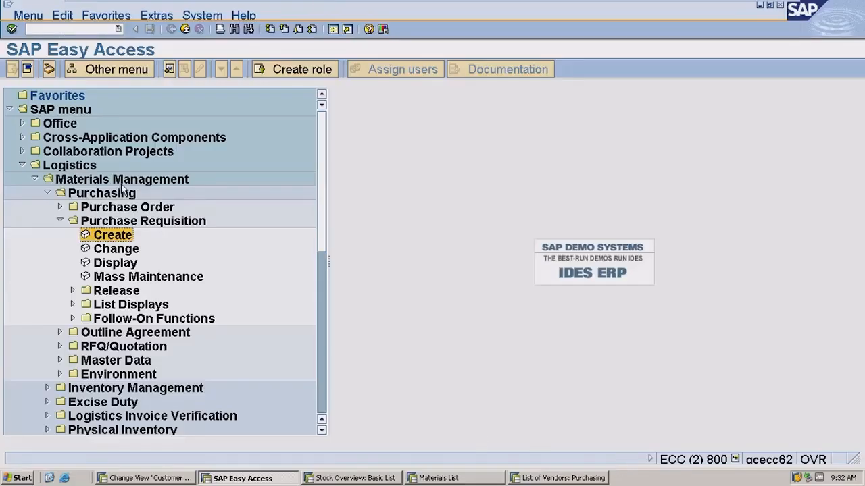
{"action": "left_click", "coordinate": [116, 250]}
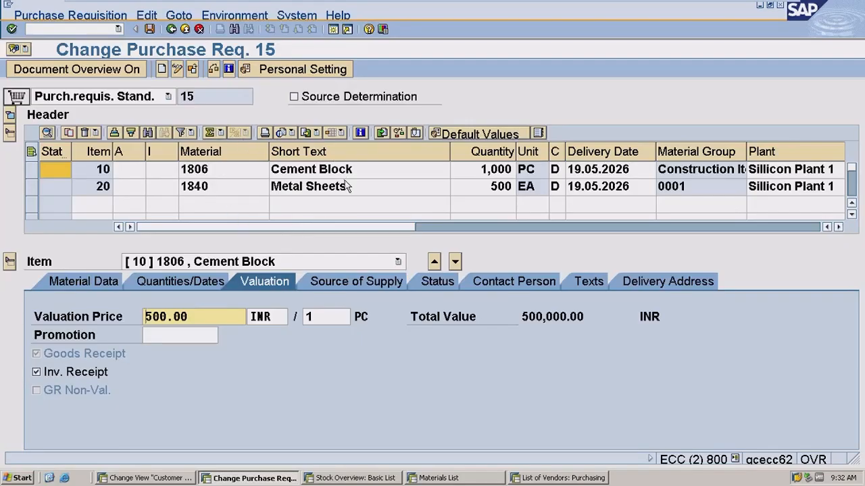
Step: Load the saved purchase requisition through Other Document using its copied document number
{"action": "left_click", "coordinate": [192, 70]}
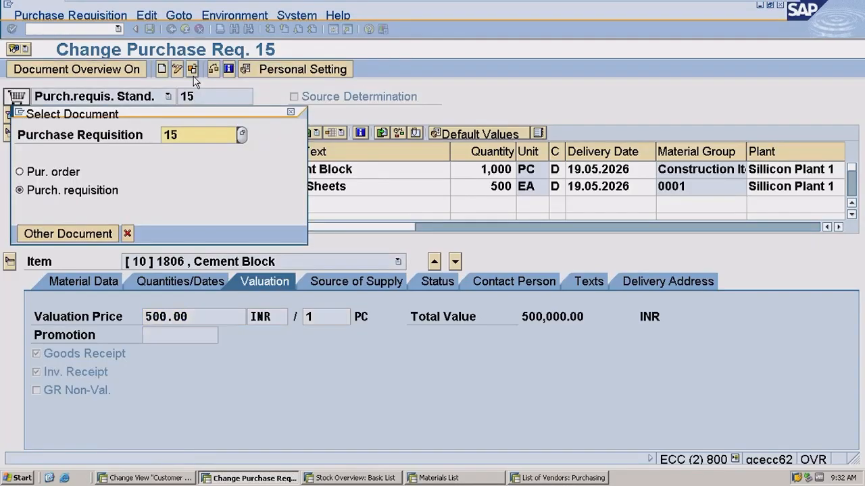
{"action": "left_click_drag", "start_coordinate": [201, 134], "coordinate": [141, 129]}
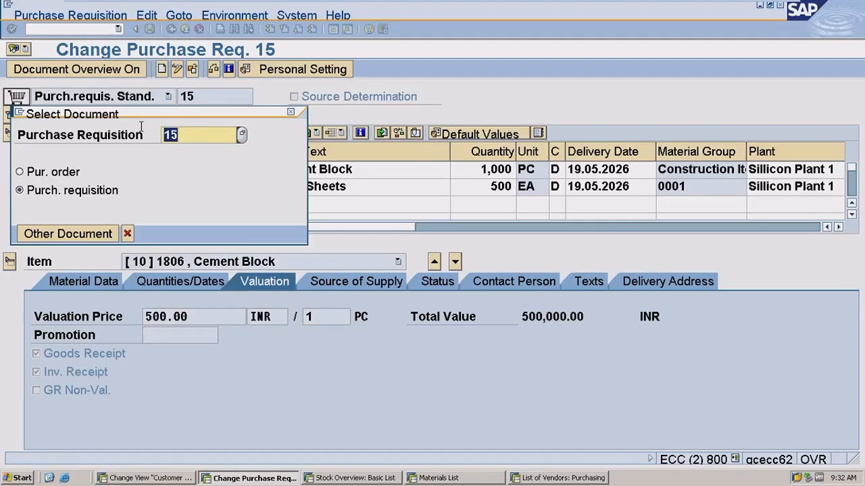
{"action": "key", "text": "ctrl+v"}
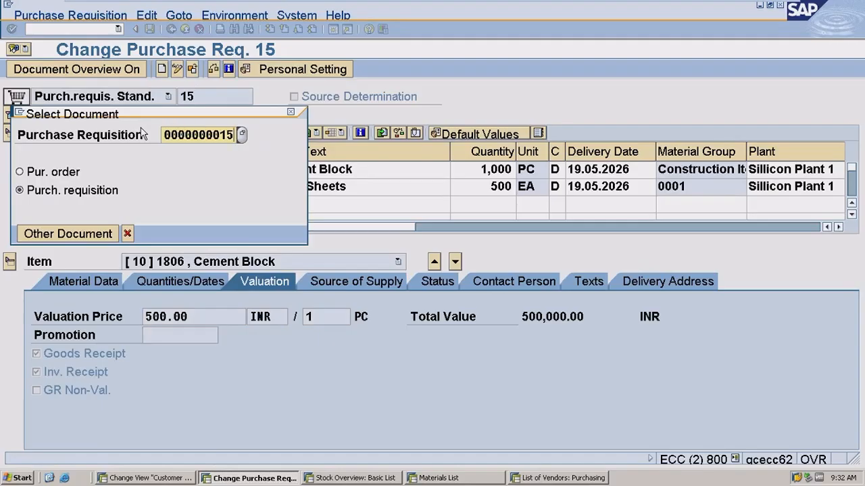
{"action": "key", "text": "Return"}
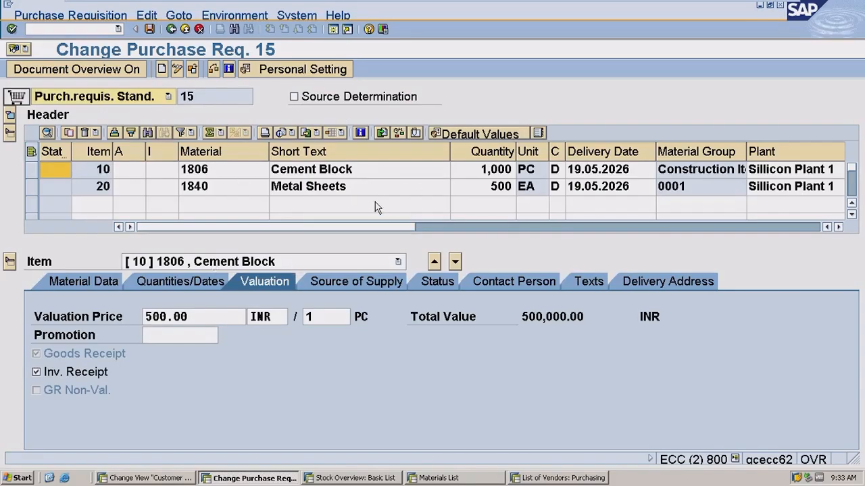
Step: Set the Cement Block item's quantity to 1500, save the requisition, and return to SAP Easy Access
{"action": "left_click", "coordinate": [489, 171]}
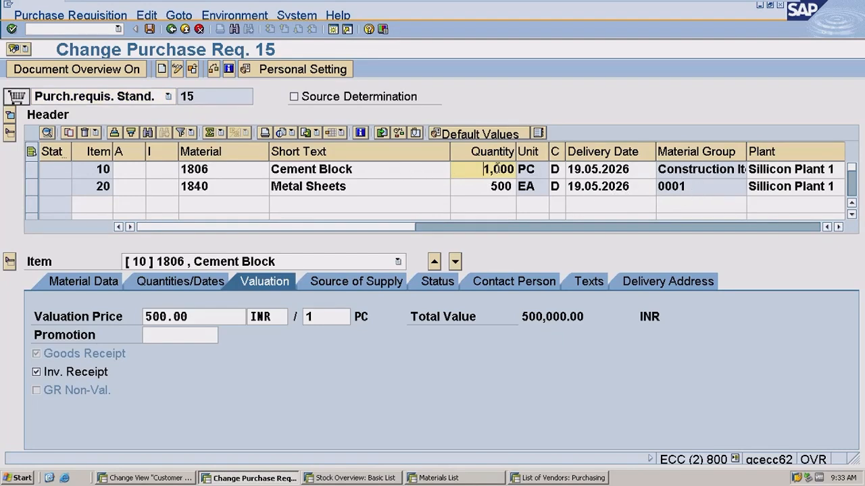
{"action": "left_click", "coordinate": [514, 169]}
{"action": "key", "text": "BackSpace"}
{"action": "key", "text": "BackSpace"}
{"action": "key", "text": "BackSpace"}
{"action": "key", "text": "BackSpace"}
{"action": "key", "text": "BackSpace"}
{"action": "type", "text": "1500"}
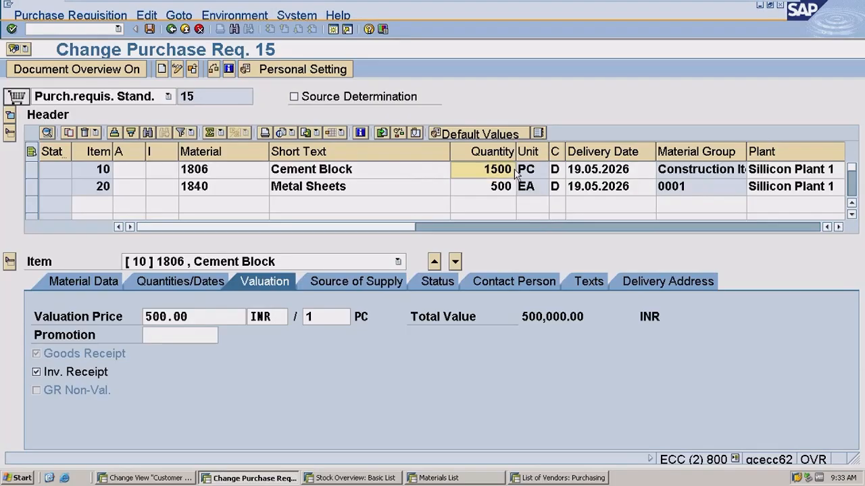
{"action": "key", "text": "Return"}
{"action": "left_click", "coordinate": [152, 31]}
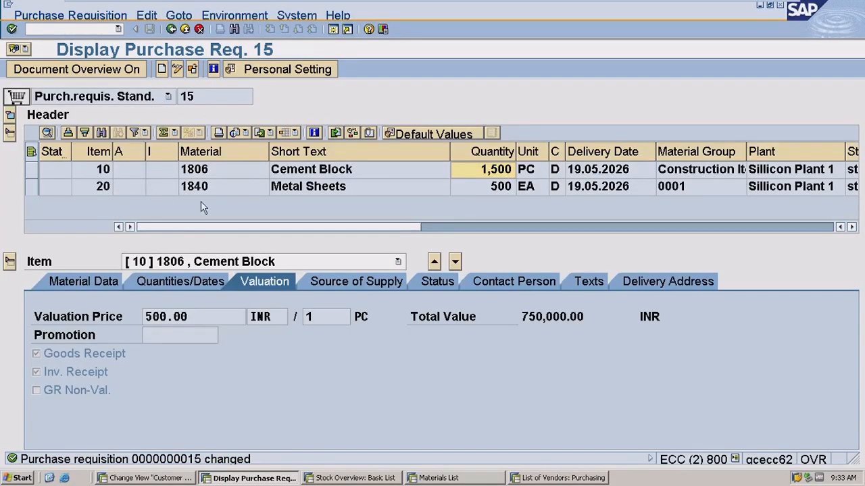
{"action": "left_click", "coordinate": [172, 29]}
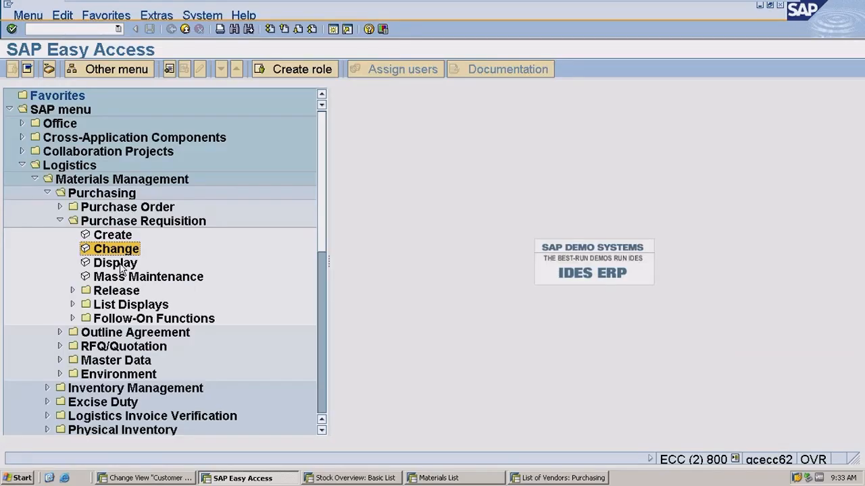
Step: Switch to Excel, highlight the ME51N, ME52N and ME53N entries on the P2P sheet, and return to SAP
{"action": "mouse_move", "coordinate": [696, 2]}
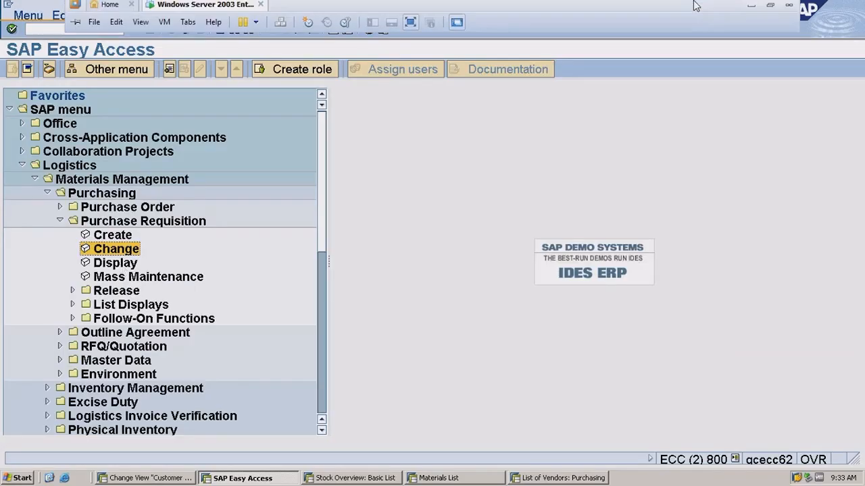
{"action": "left_click", "coordinate": [752, 9]}
{"action": "left_click_drag", "start_coordinate": [141, 295], "coordinate": [414, 357]}
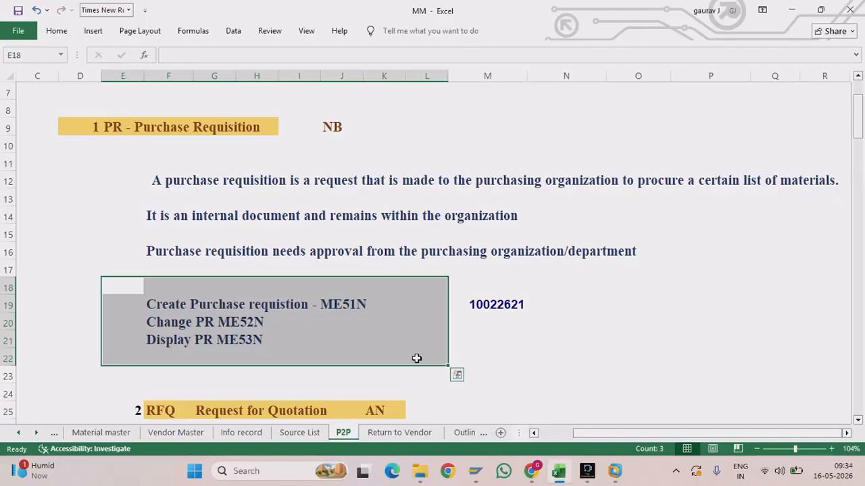
{"action": "mouse_move", "coordinate": [614, 473]}
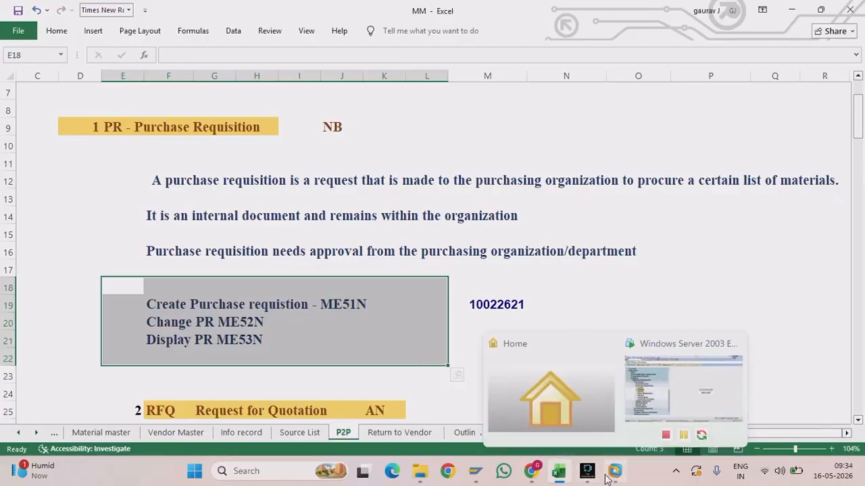
{"action": "left_click", "coordinate": [653, 420]}
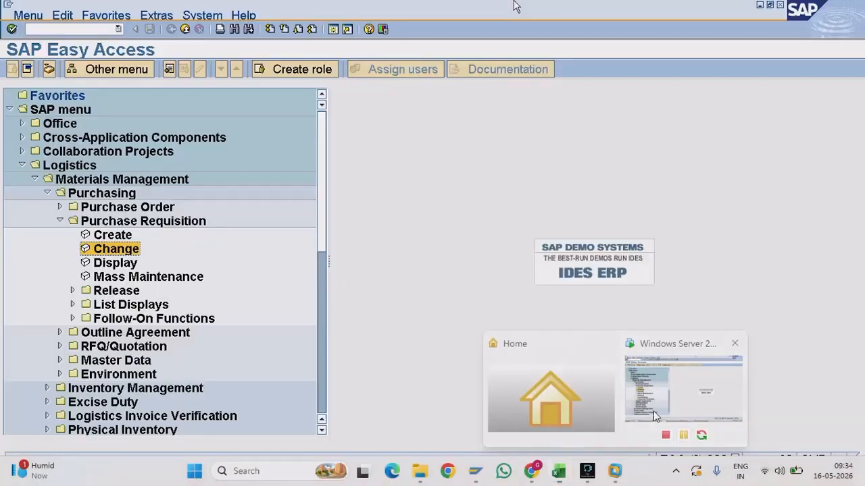
Step: Try deleting the Metal Sheets item from the requisition, exit without saving, and reopen the requisition briefly to check it
{"action": "double_click", "coordinate": [128, 251]}
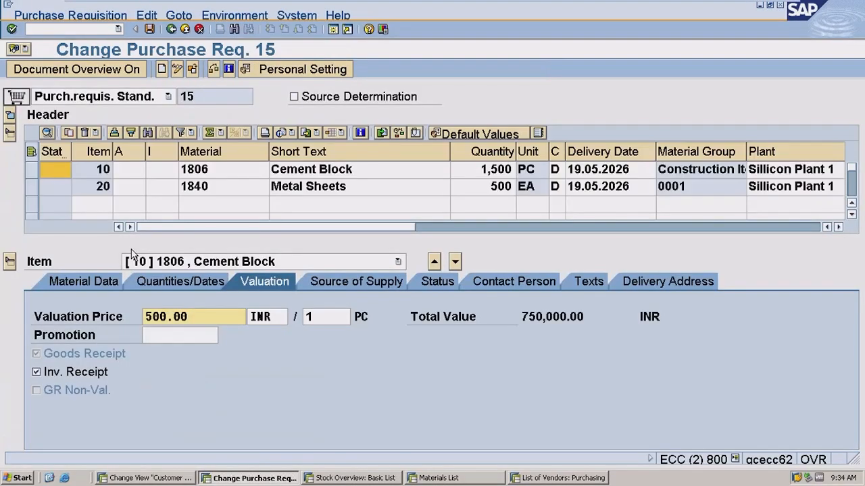
{"action": "left_click", "coordinate": [30, 172]}
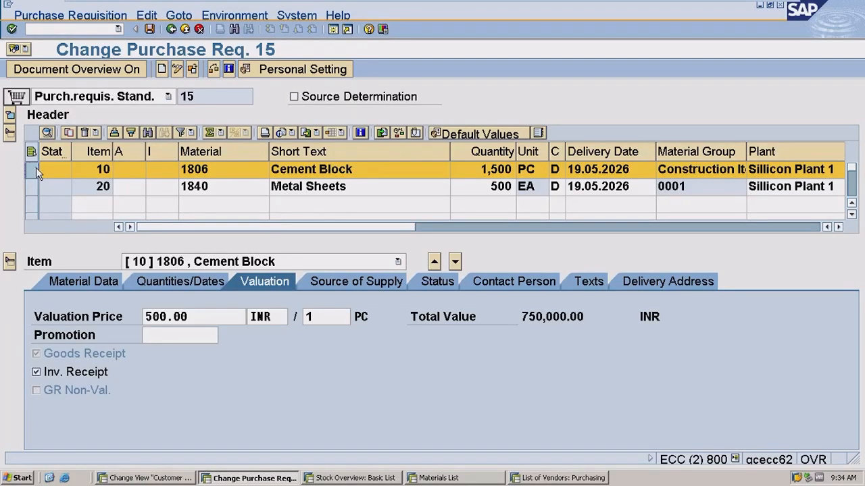
{"action": "left_click", "coordinate": [34, 187]}
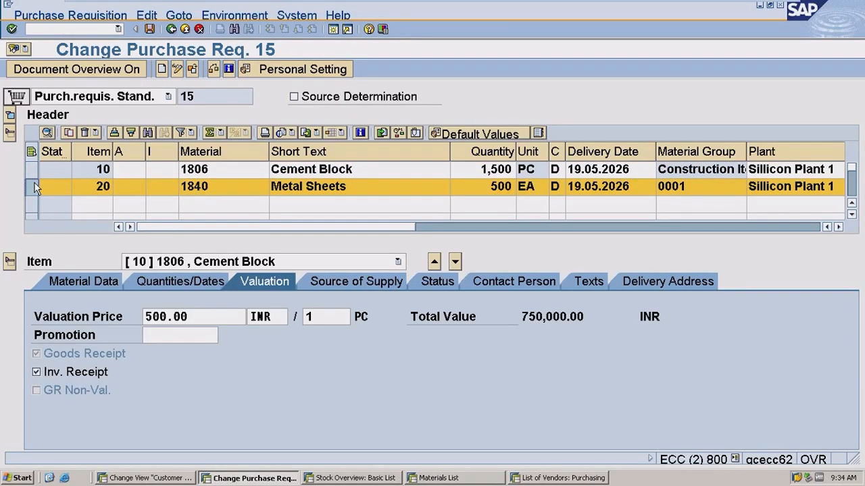
{"action": "left_click", "coordinate": [85, 134]}
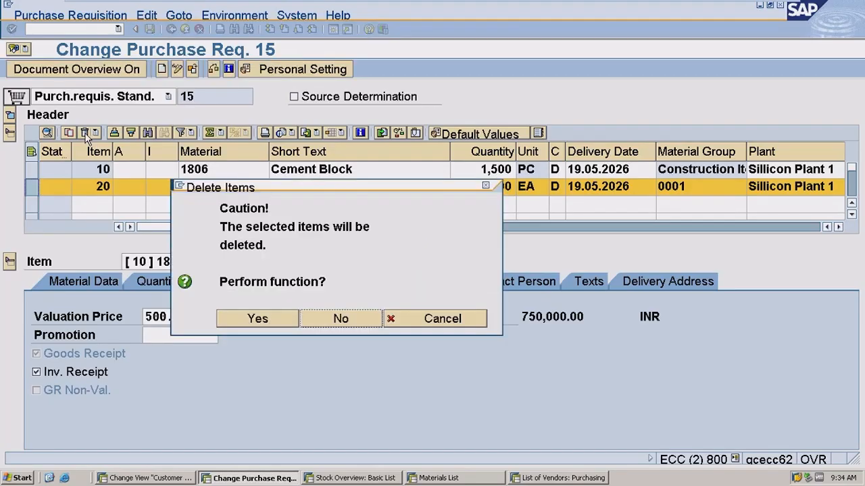
{"action": "left_click", "coordinate": [251, 323]}
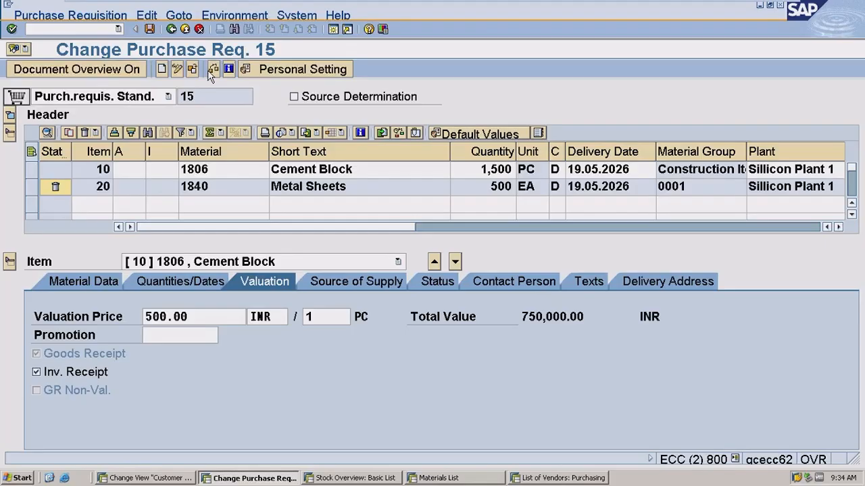
{"action": "left_click", "coordinate": [199, 29]}
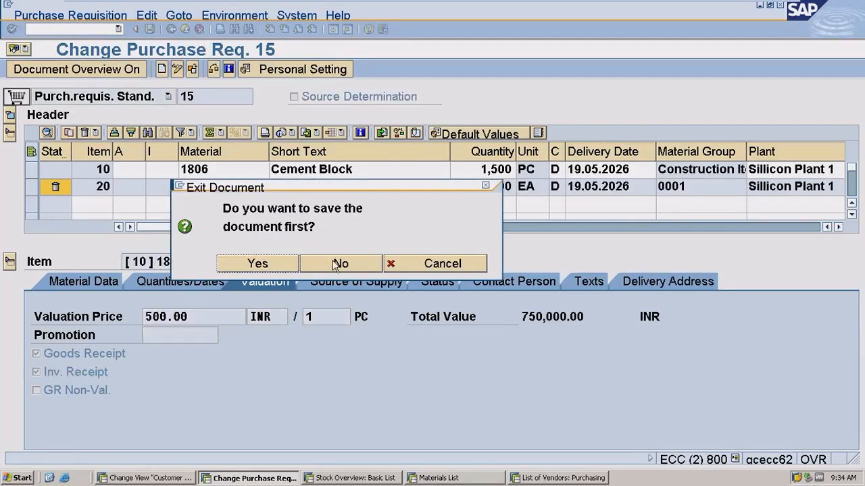
{"action": "left_click", "coordinate": [336, 264]}
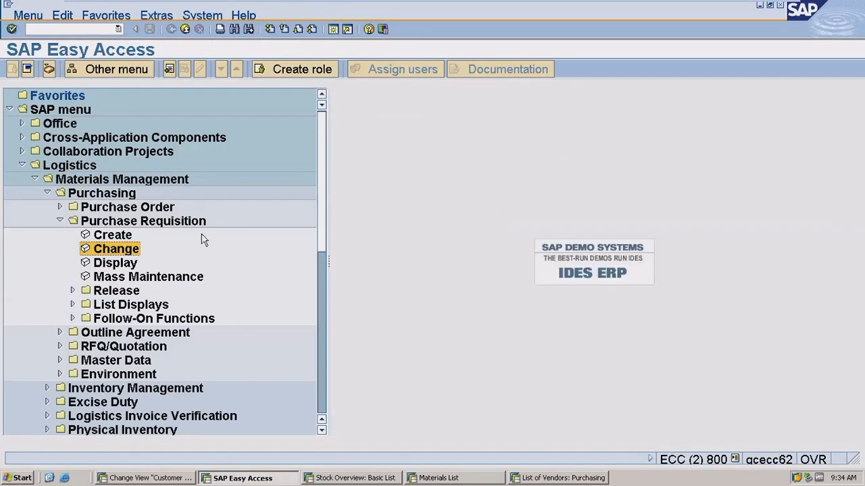
{"action": "double_click", "coordinate": [128, 252]}
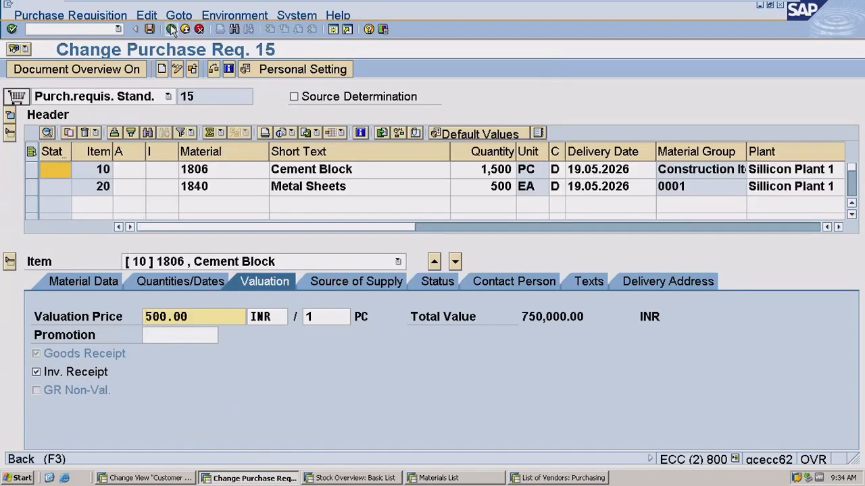
{"action": "left_click", "coordinate": [171, 29]}
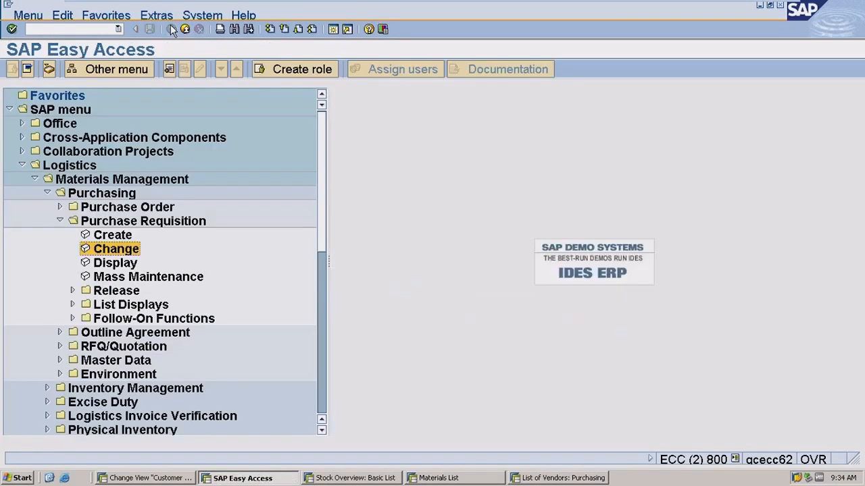
Step: Switch to Excel and review the Request for Quotation section, its transaction codes and the procurement to pay cycle diagram on the P2P sheet
{"action": "left_click", "coordinate": [751, 8]}
{"action": "scroll", "coordinate": [419, 236], "scroll_direction": "down", "scroll_amount": 4}
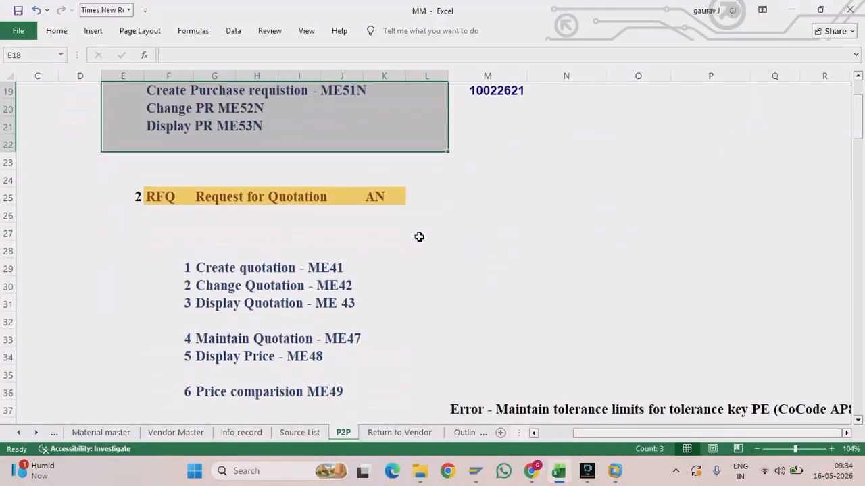
{"action": "scroll", "coordinate": [419, 235], "scroll_direction": "down", "scroll_amount": 1}
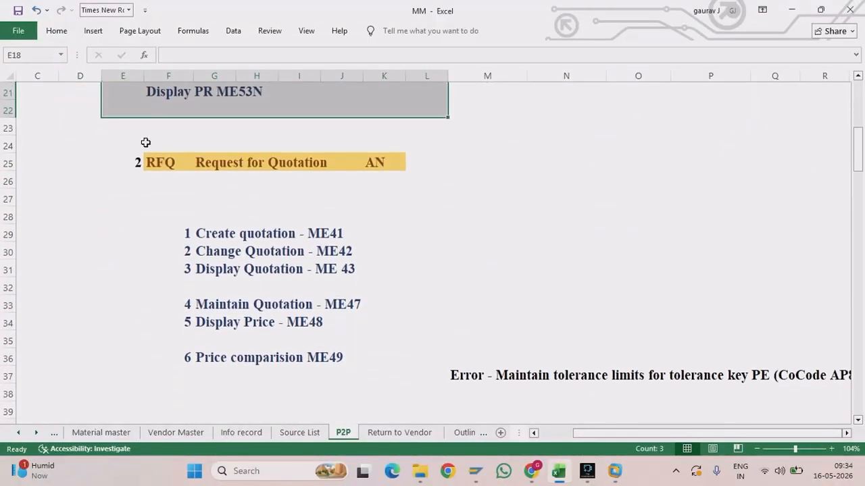
{"action": "left_click_drag", "start_coordinate": [145, 142], "coordinate": [432, 172]}
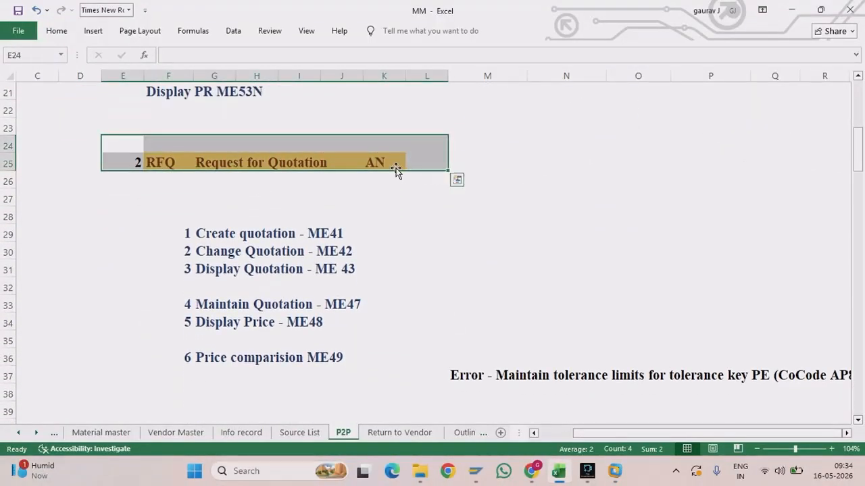
{"action": "scroll", "coordinate": [389, 169], "scroll_direction": "down", "scroll_amount": 15}
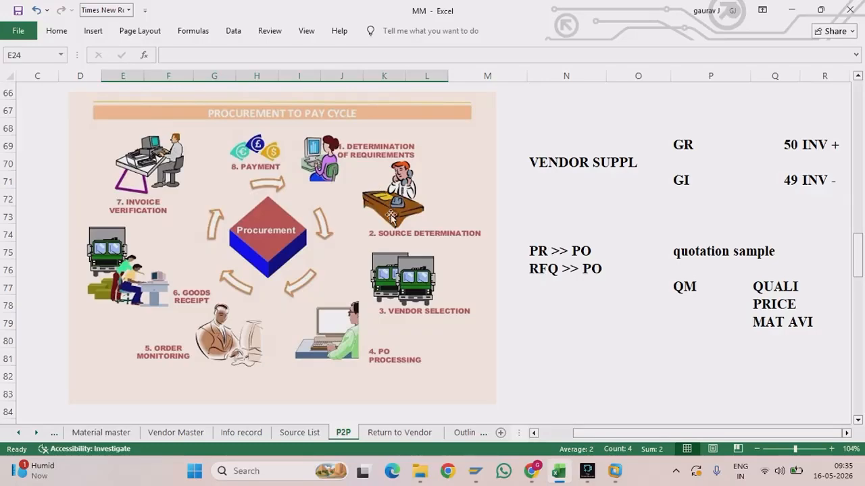
{"action": "scroll", "coordinate": [400, 226], "scroll_direction": "up", "scroll_amount": 14}
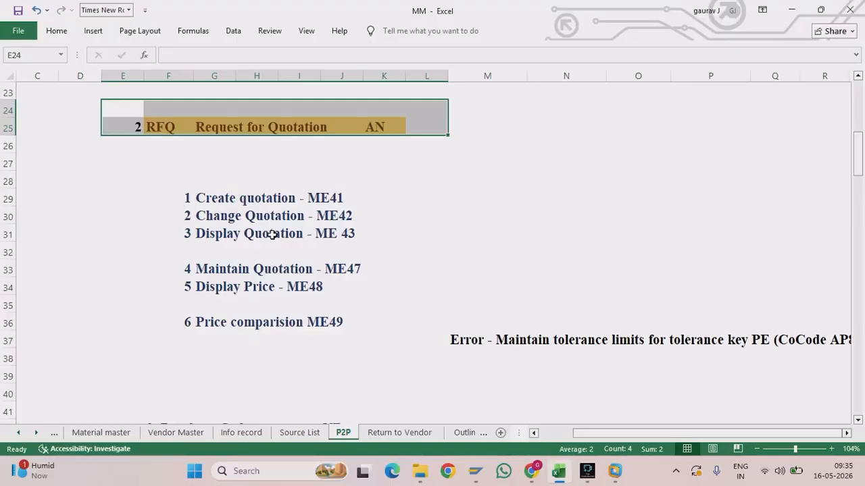
{"action": "scroll", "coordinate": [315, 201], "scroll_direction": "up", "scroll_amount": 1}
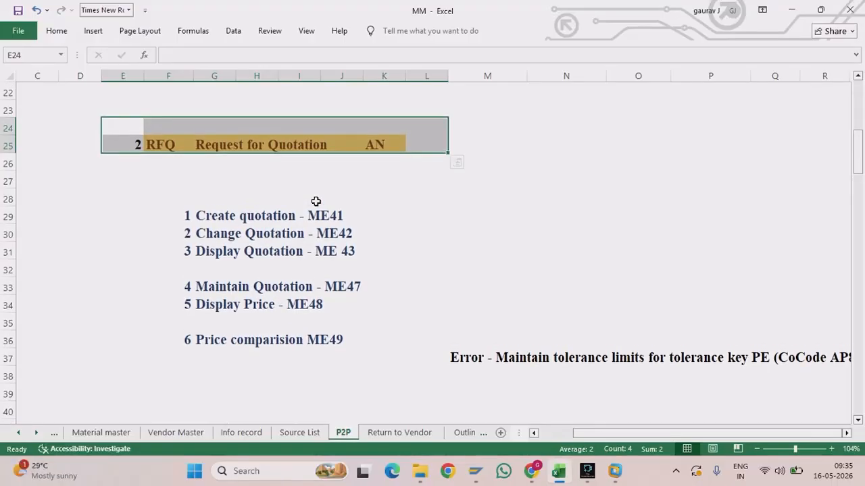
Step: Find the tyre sourcing example on the P2P sheet and highlight the vendor price rows from apollo to rolco
{"action": "scroll", "coordinate": [316, 201], "scroll_direction": "down", "scroll_amount": 20}
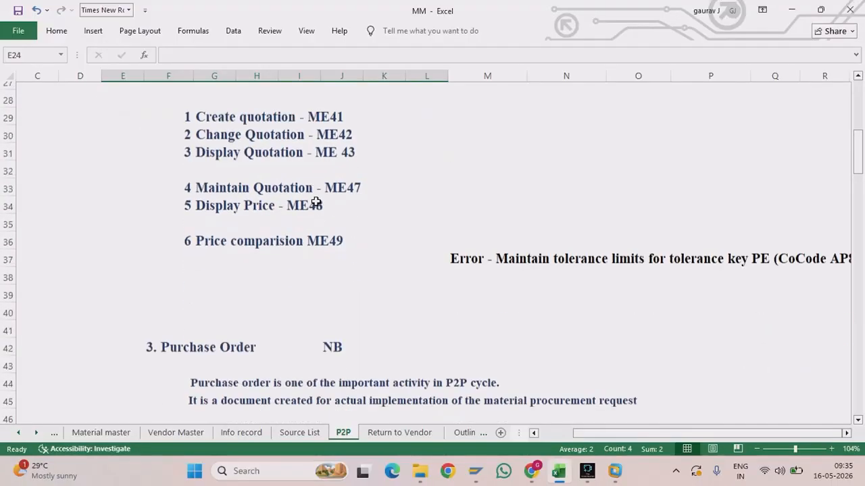
{"action": "scroll", "coordinate": [315, 201], "scroll_direction": "down", "scroll_amount": 9}
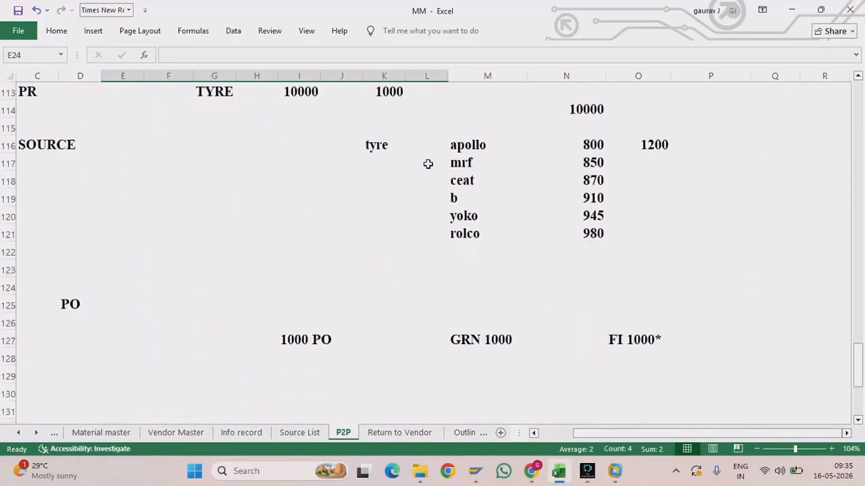
{"action": "left_click_drag", "start_coordinate": [451, 145], "coordinate": [565, 166]}
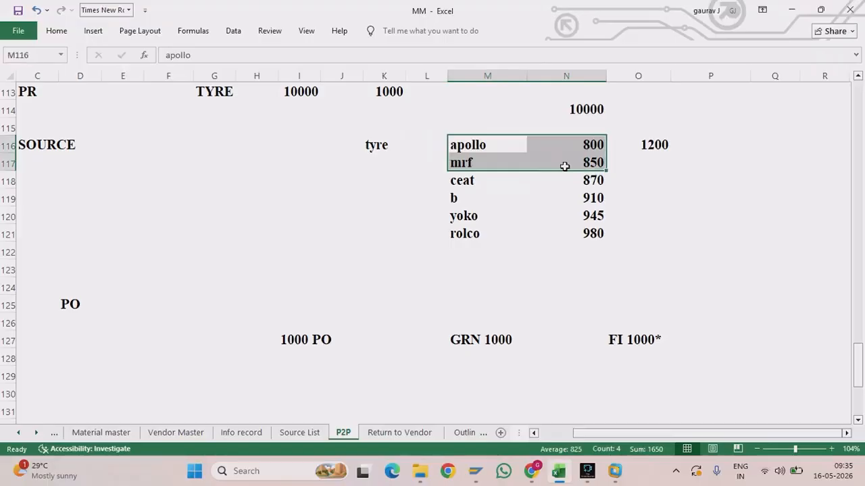
{"action": "left_click_drag", "start_coordinate": [452, 181], "coordinate": [592, 246]}
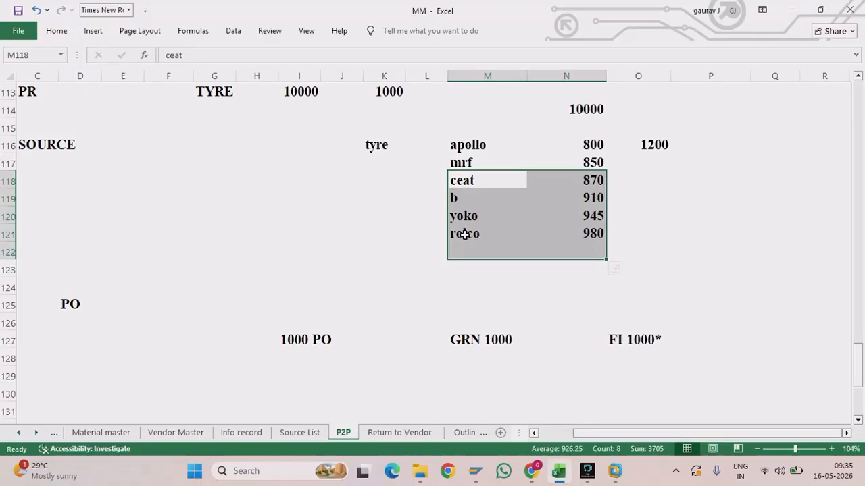
{"action": "scroll", "coordinate": [464, 233], "scroll_direction": "up", "scroll_amount": 1}
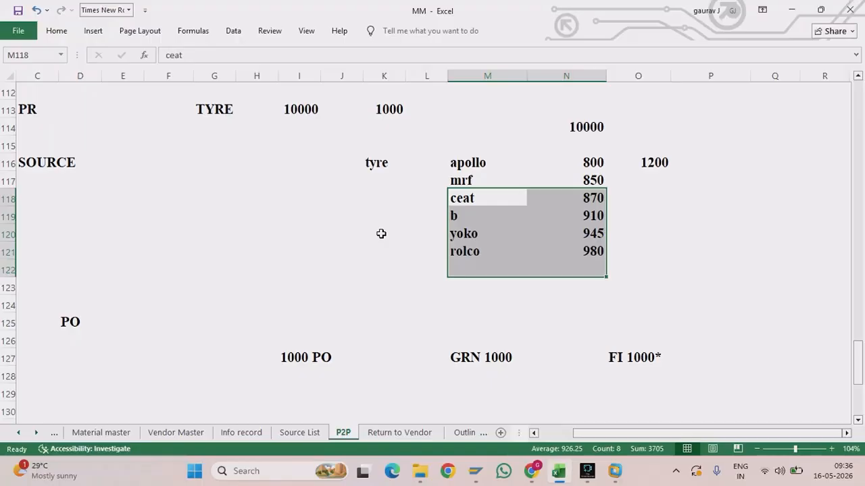
Step: Go back to the Request for Quotation section and highlight the Create quotation - ME41 entry
{"action": "scroll", "coordinate": [381, 234], "scroll_direction": "left", "scroll_amount": 2}
{"action": "scroll", "coordinate": [381, 234], "scroll_direction": "up", "scroll_amount": 4}
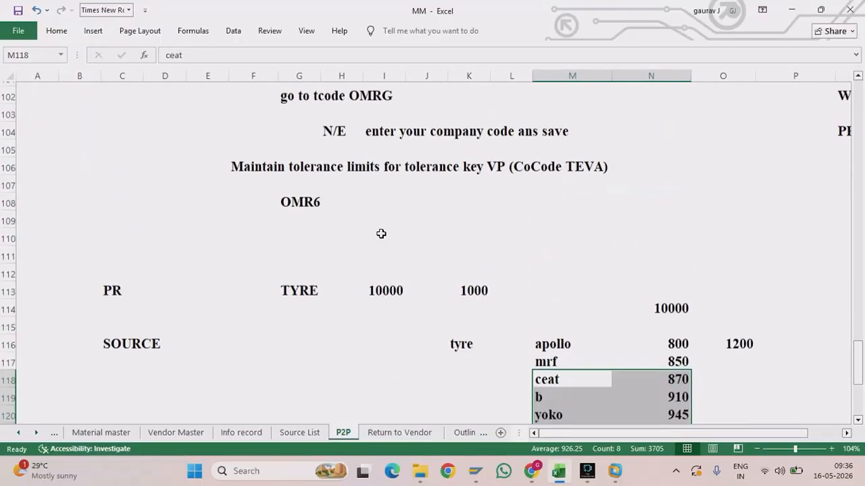
{"action": "scroll", "coordinate": [381, 234], "scroll_direction": "up", "scroll_amount": 20}
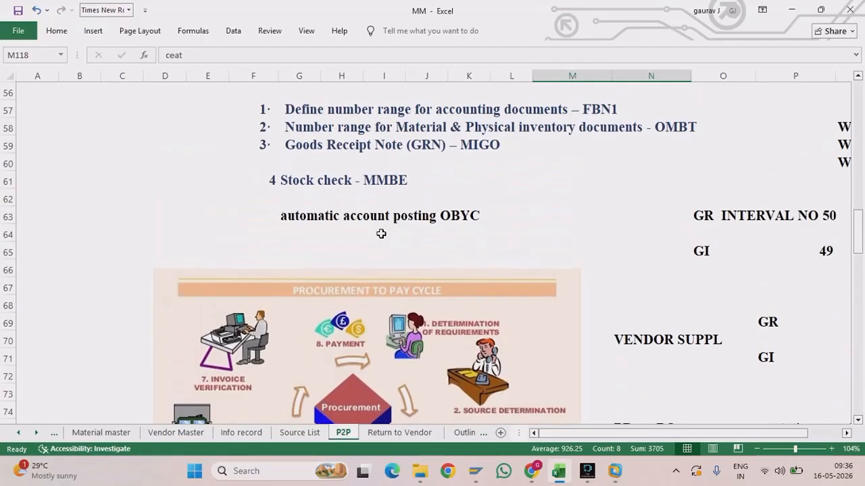
{"action": "scroll", "coordinate": [381, 234], "scroll_direction": "up", "scroll_amount": 5}
{"action": "scroll", "coordinate": [372, 227], "scroll_direction": "down", "scroll_amount": 2}
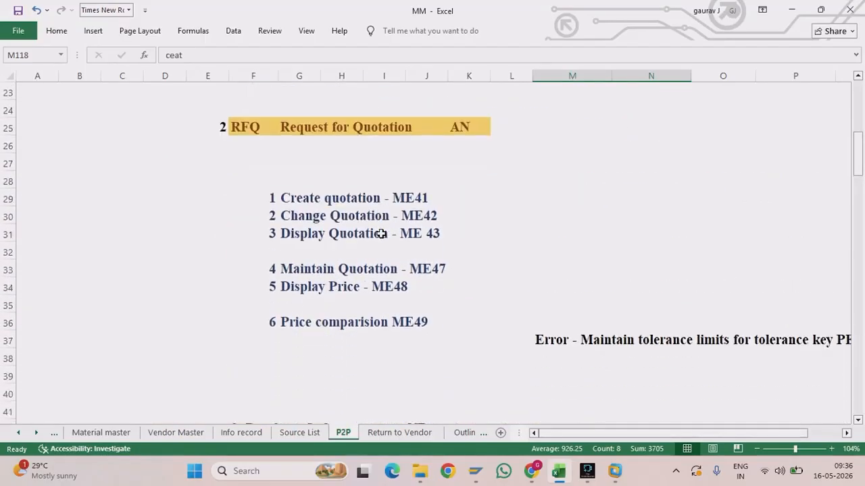
{"action": "scroll", "coordinate": [247, 204], "scroll_direction": "right", "scroll_amount": 2}
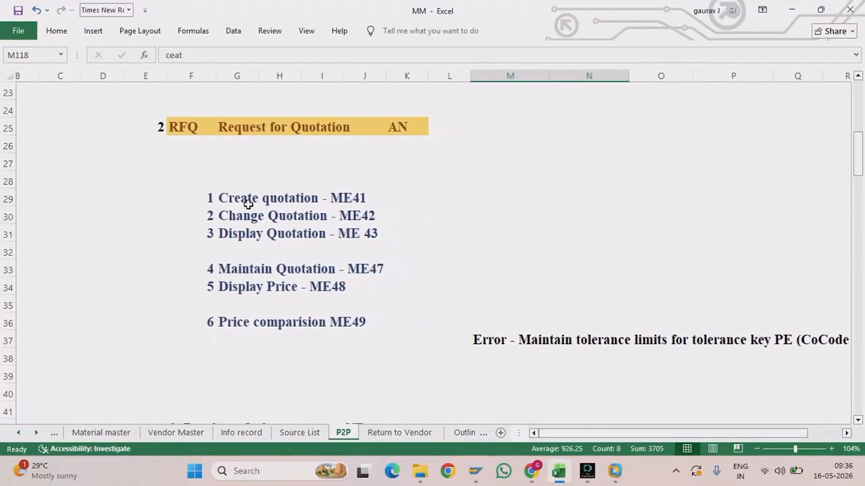
{"action": "scroll", "coordinate": [248, 204], "scroll_direction": "right", "scroll_amount": 1}
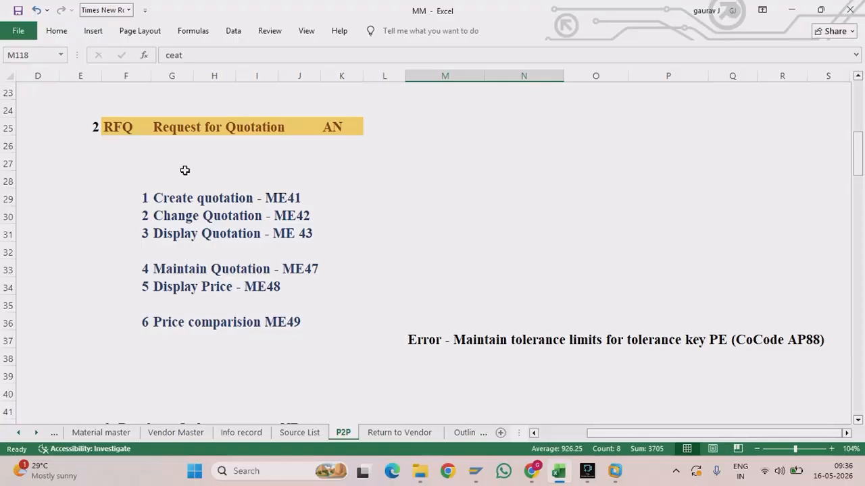
{"action": "left_click_drag", "start_coordinate": [142, 191], "coordinate": [328, 199]}
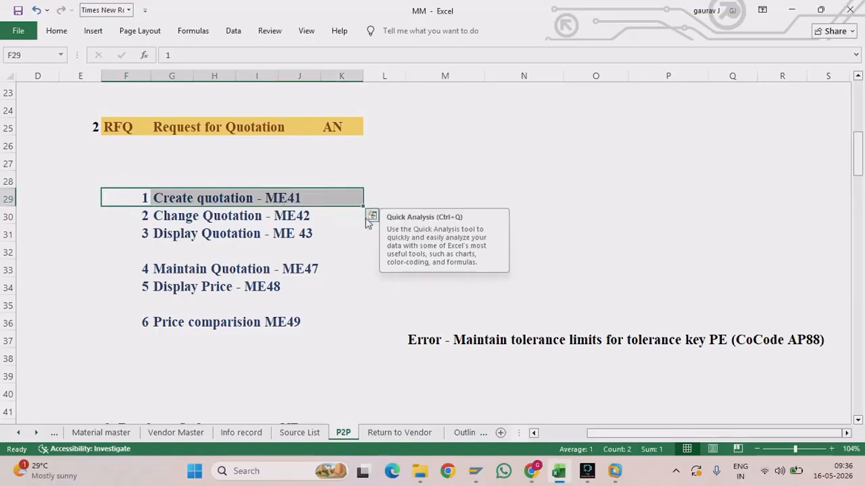
Step: Switch to SAP, collapse Purchase Requisition, and open the Create transaction for Request for Quotation under RFQ/Quotation
{"action": "left_click", "coordinate": [615, 471]}
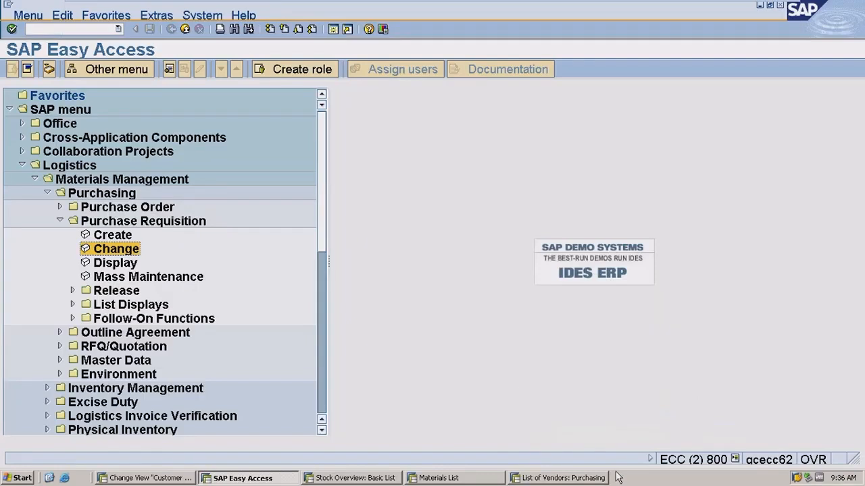
{"action": "left_click", "coordinate": [62, 220]}
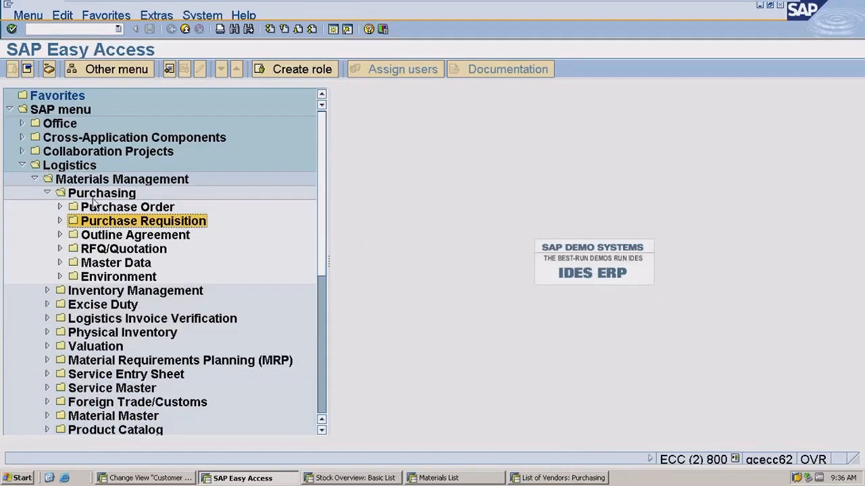
{"action": "left_click", "coordinate": [116, 251]}
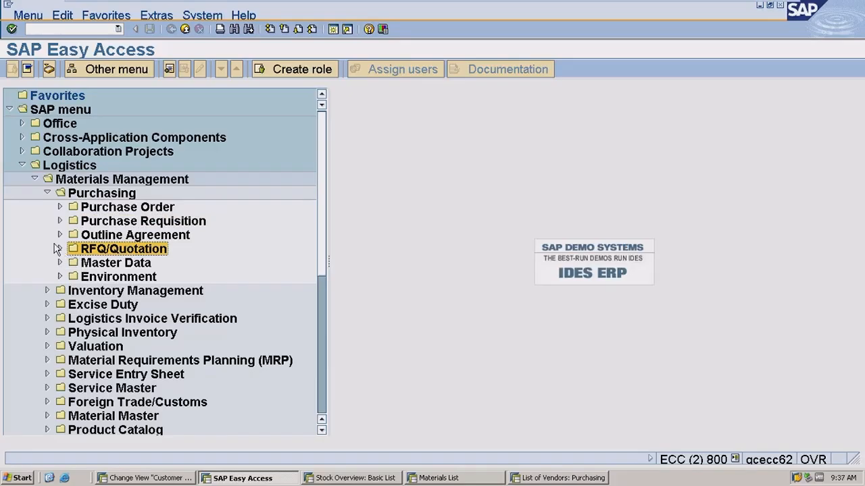
{"action": "left_click", "coordinate": [60, 248]}
{"action": "left_click", "coordinate": [105, 265]}
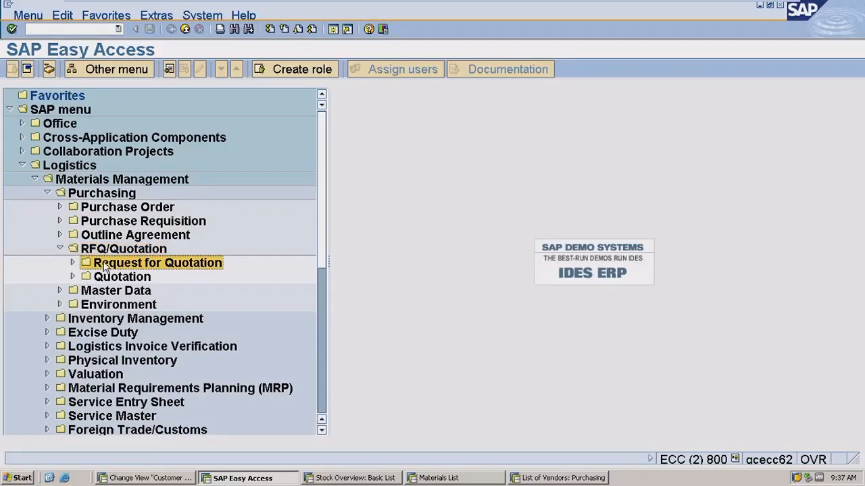
{"action": "left_click", "coordinate": [72, 263]}
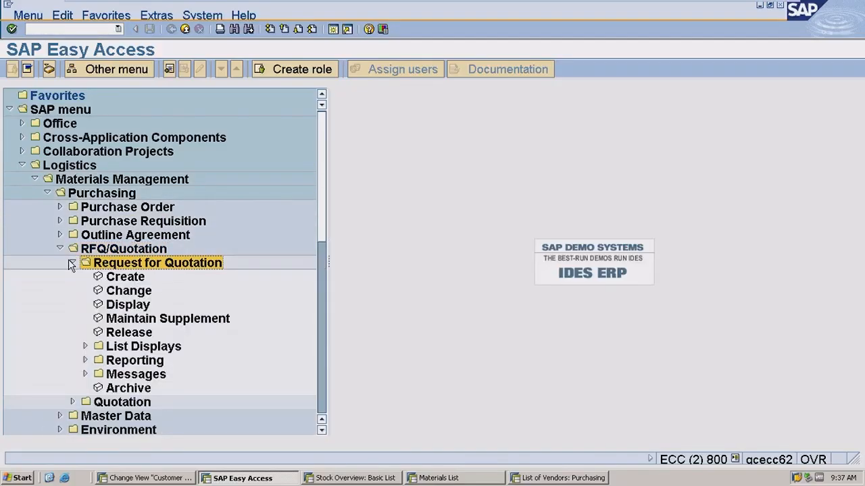
{"action": "left_click", "coordinate": [111, 282]}
{"action": "double_click", "coordinate": [112, 281]}
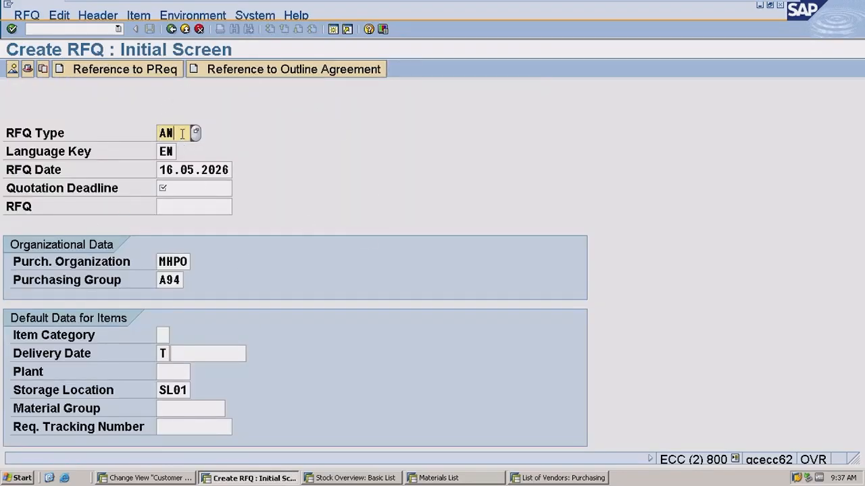
Step: Check the language key and RFQ date, and pick 20.05.2026 from the calendar as the quotation deadline
{"action": "left_click", "coordinate": [167, 151]}
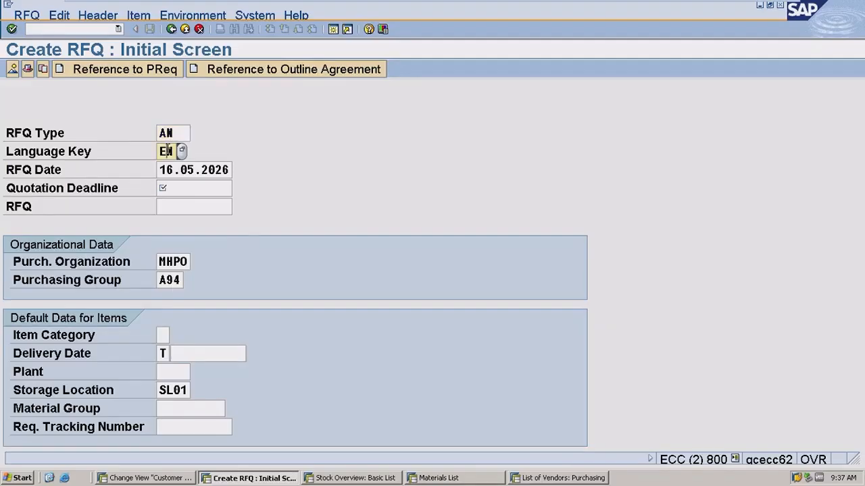
{"action": "left_click", "coordinate": [194, 166]}
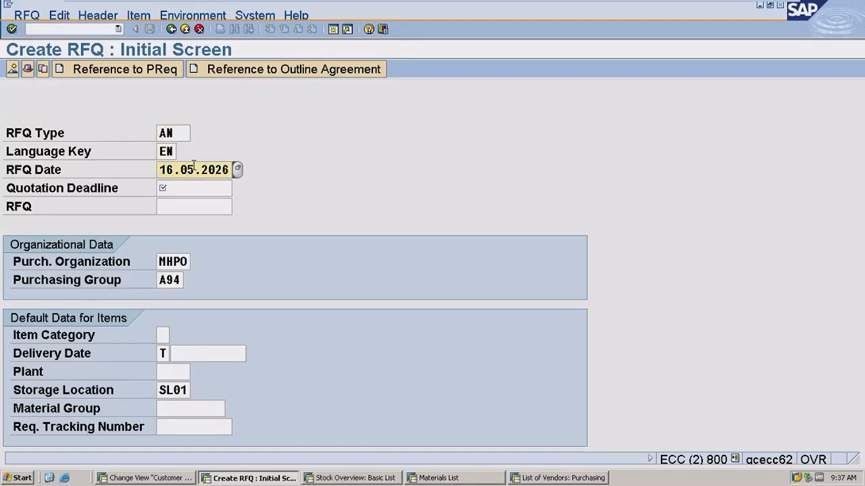
{"action": "left_click", "coordinate": [198, 187]}
{"action": "left_click", "coordinate": [237, 188]}
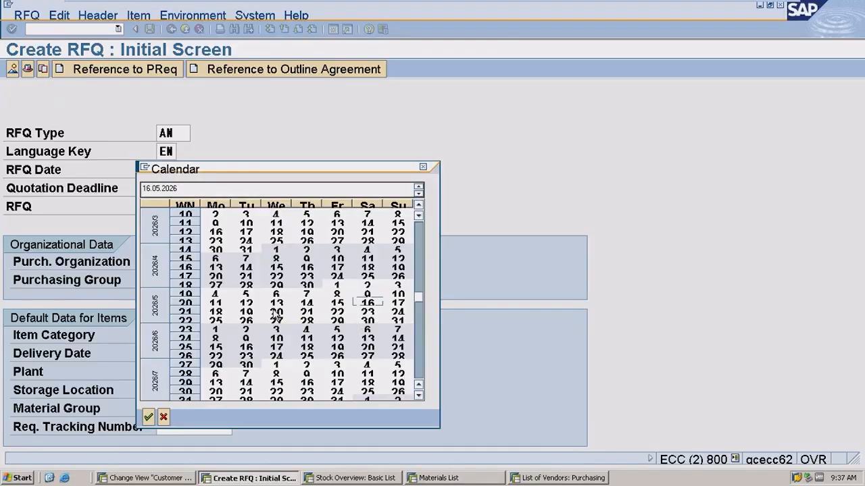
{"action": "double_click", "coordinate": [277, 316]}
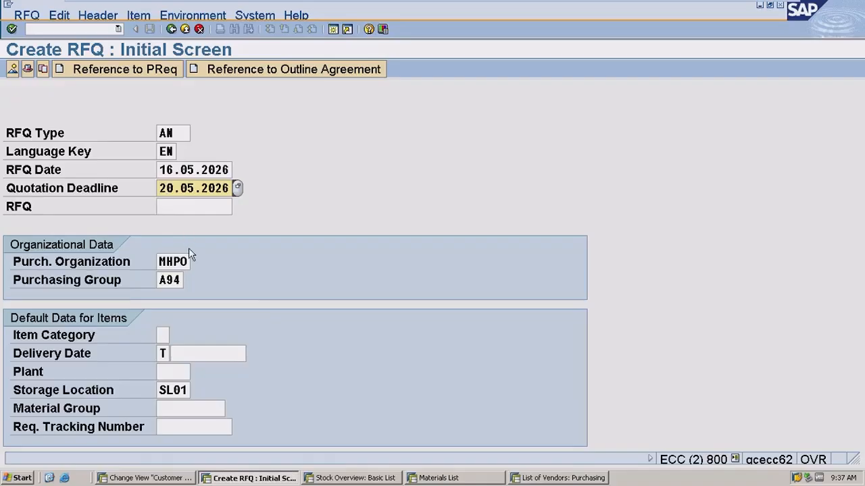
Step: Set the purchasing organization to SLPO and the purchasing group to S55
{"action": "left_click_drag", "start_coordinate": [189, 262], "coordinate": [152, 262]}
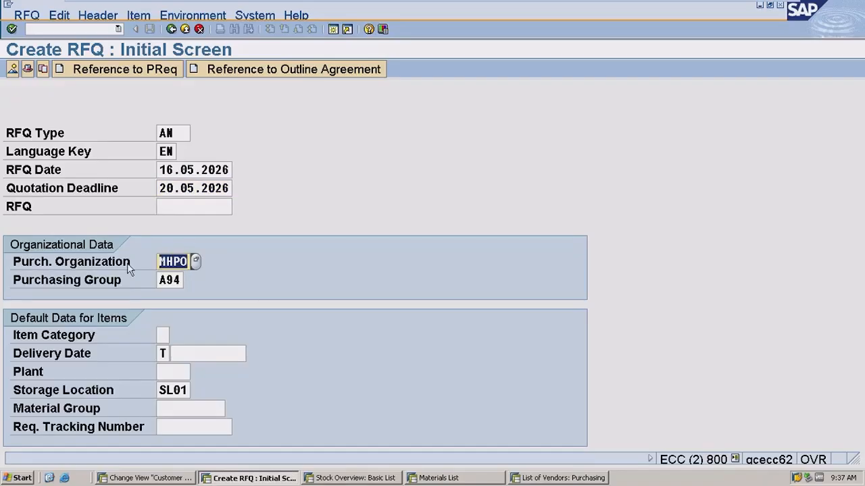
{"action": "type", "text": "SLPO"}
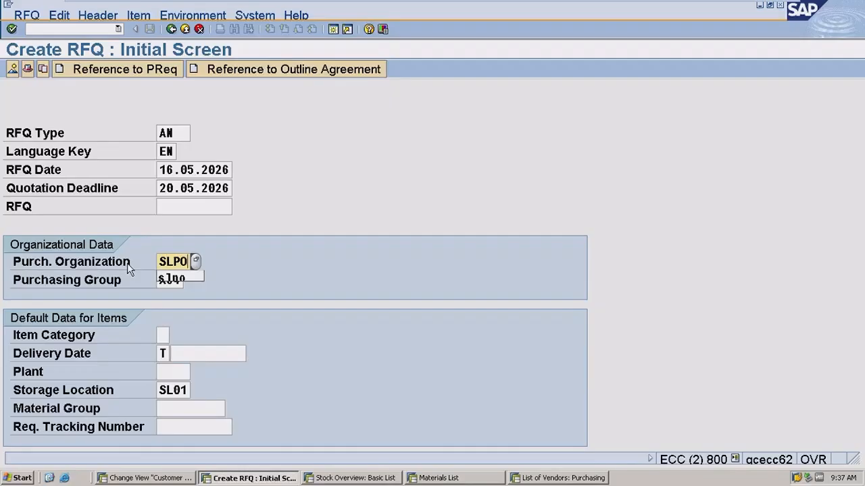
{"action": "key", "text": "Tab"}
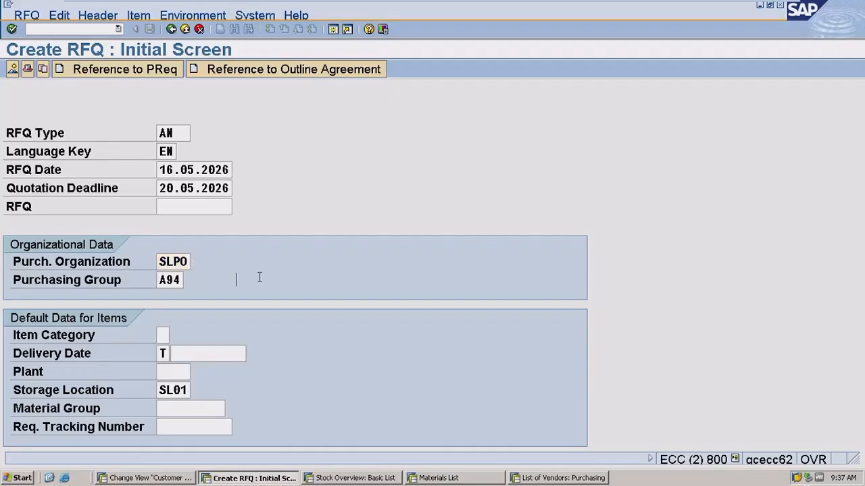
{"action": "left_click", "coordinate": [181, 280]}
{"action": "key", "text": "BackSpace"}
{"action": "key", "text": "BackSpace"}
{"action": "key", "text": "BackSpace"}
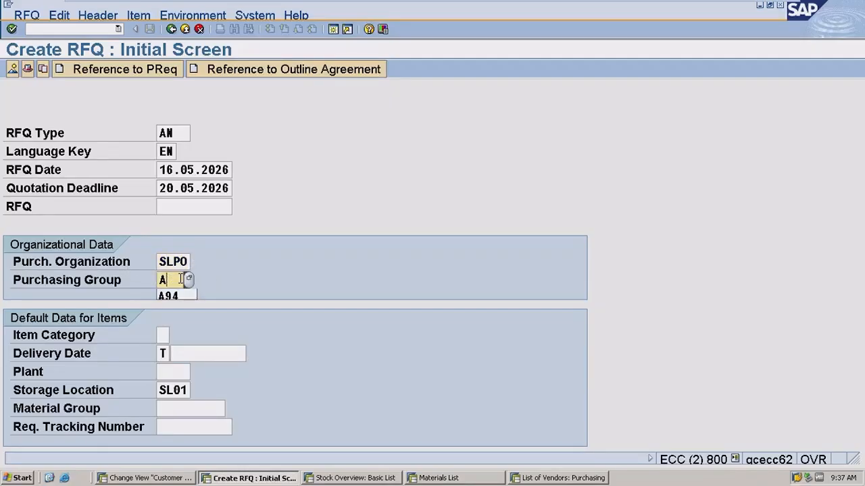
{"action": "type", "text": "S55"}
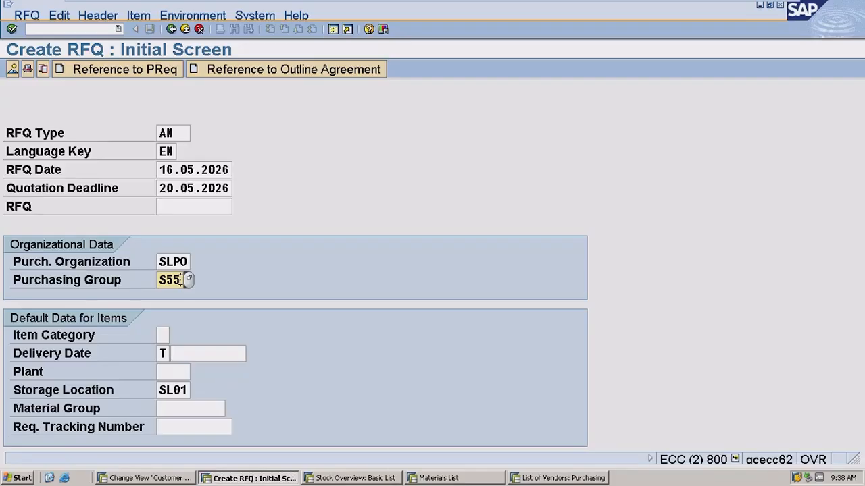
Step: Set the default plant to SLP1, proceed to the RFQ header data, and cancel back to the initial screen
{"action": "left_click", "coordinate": [171, 370]}
{"action": "type", "text": "SLP1"}
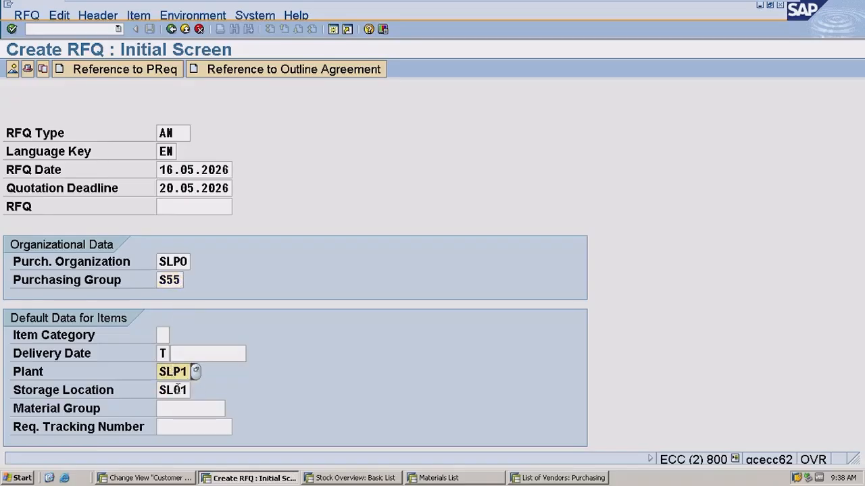
{"action": "left_click", "coordinate": [175, 390]}
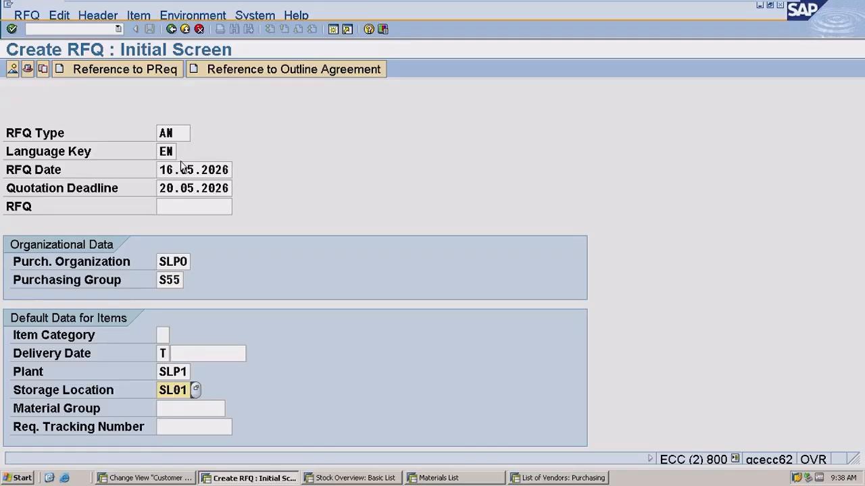
{"action": "key", "text": "Return"}
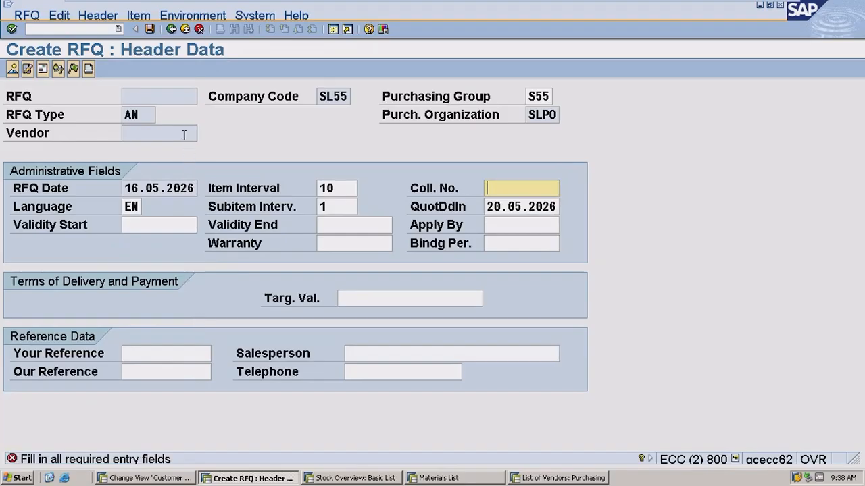
{"action": "left_click", "coordinate": [199, 30]}
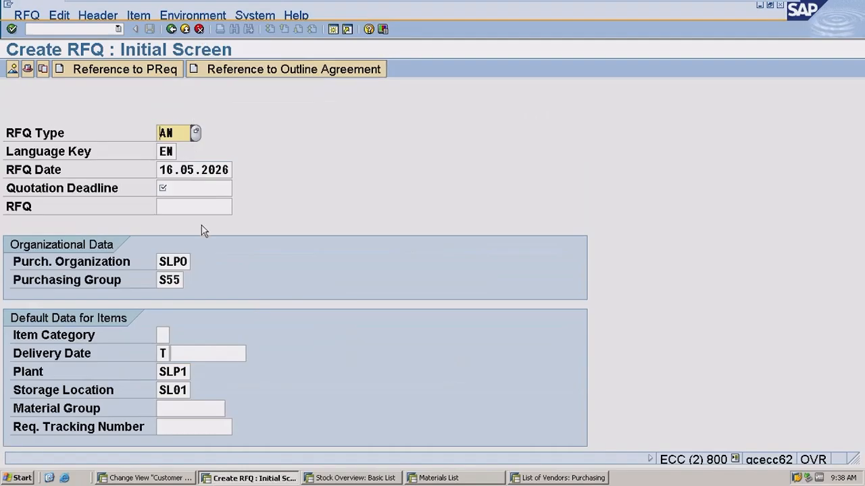
Step: Enter the quotation deadline again by choosing 20.05.2026 in the calendar
{"action": "left_click", "coordinate": [196, 188]}
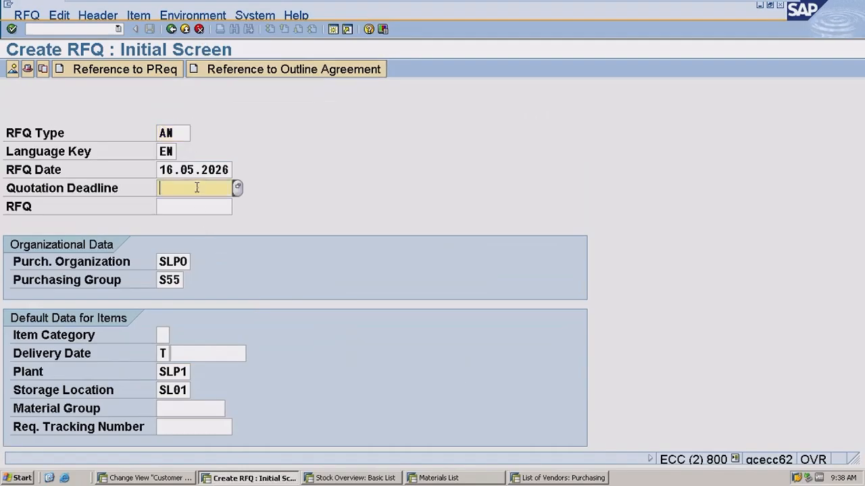
{"action": "left_click", "coordinate": [237, 189]}
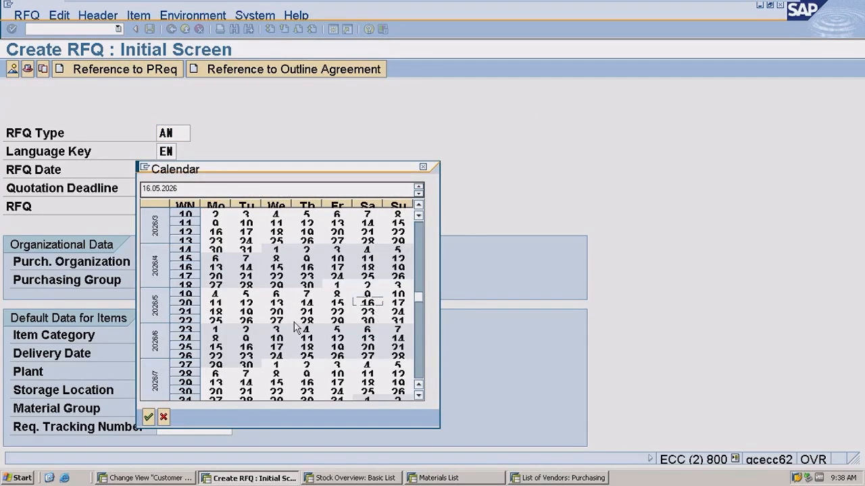
{"action": "double_click", "coordinate": [277, 313]}
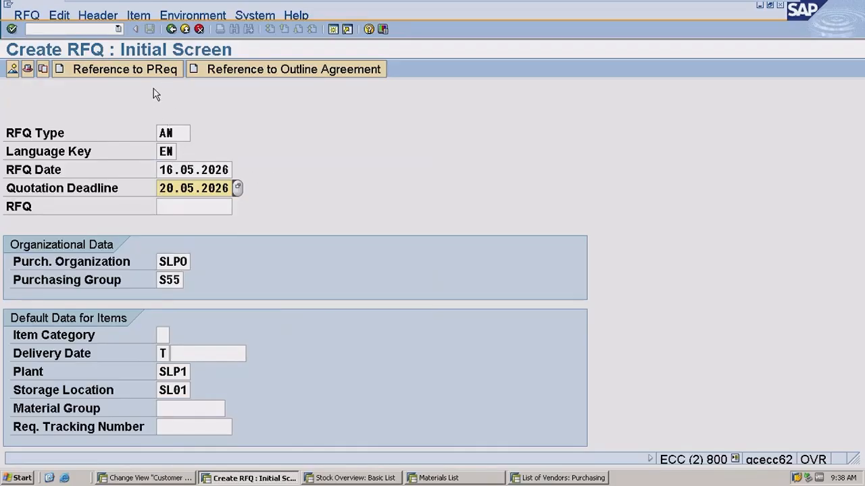
Step: Reference purchase requisition 15 for purchasing group S55 and proceed to the RFQ header data
{"action": "left_click", "coordinate": [125, 70]}
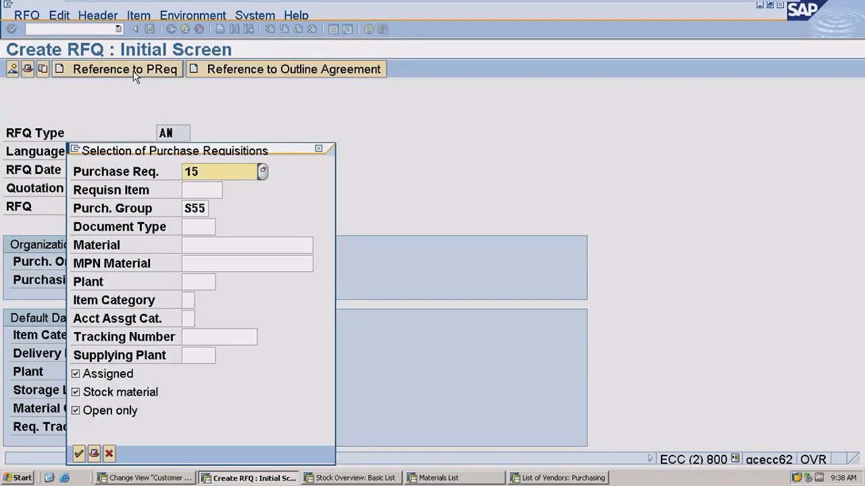
{"action": "left_click_drag", "start_coordinate": [202, 155], "coordinate": [423, 94]}
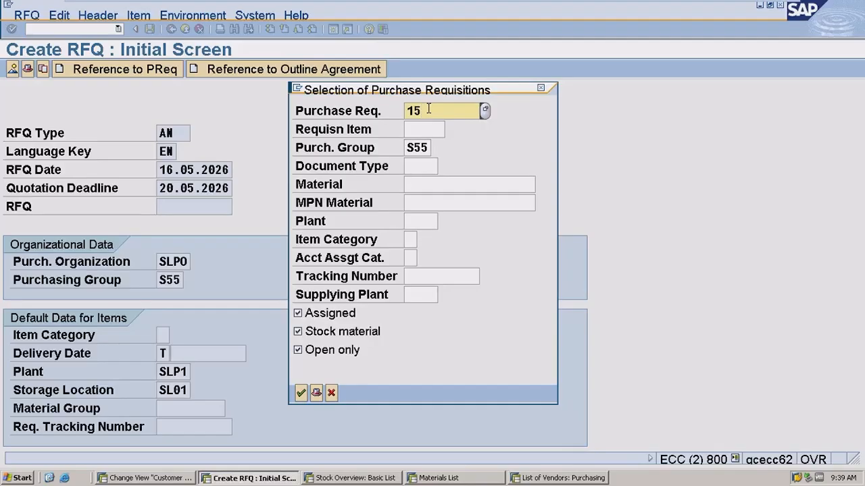
{"action": "key", "text": "Return"}
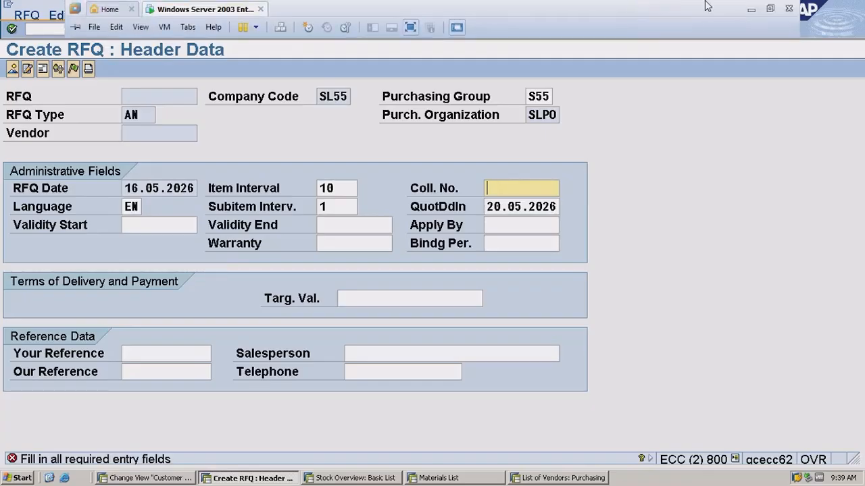
Step: Switch to the MM workbook in Excel and enter TYRE in F117 and B in H117 below SOURCE on the P2P sheet
{"action": "left_click", "coordinate": [752, 11]}
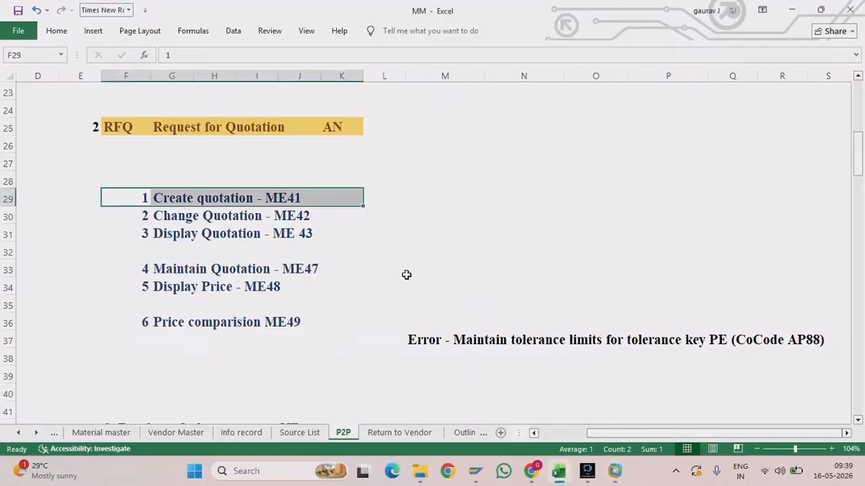
{"action": "scroll", "coordinate": [405, 275], "scroll_direction": "down", "scroll_amount": 15}
{"action": "scroll", "coordinate": [406, 274], "scroll_direction": "down", "scroll_amount": 10}
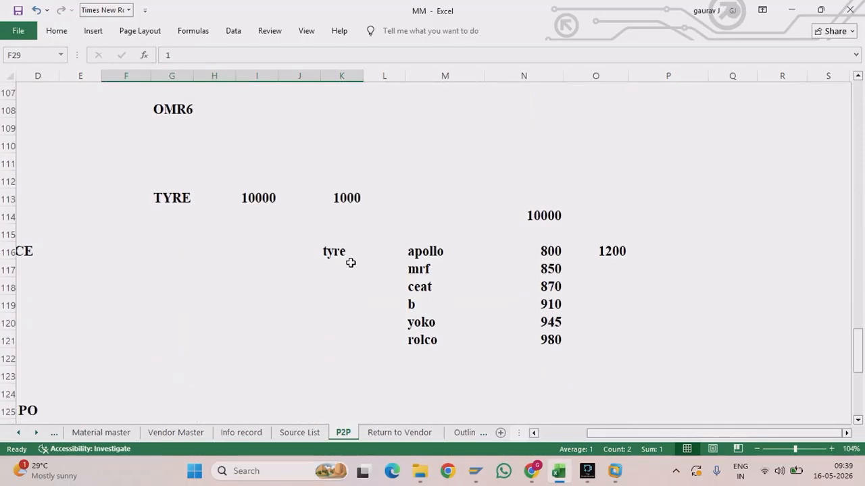
{"action": "scroll", "coordinate": [351, 262], "scroll_direction": "up", "scroll_amount": 1}
{"action": "scroll", "coordinate": [350, 263], "scroll_direction": "left", "scroll_amount": 3}
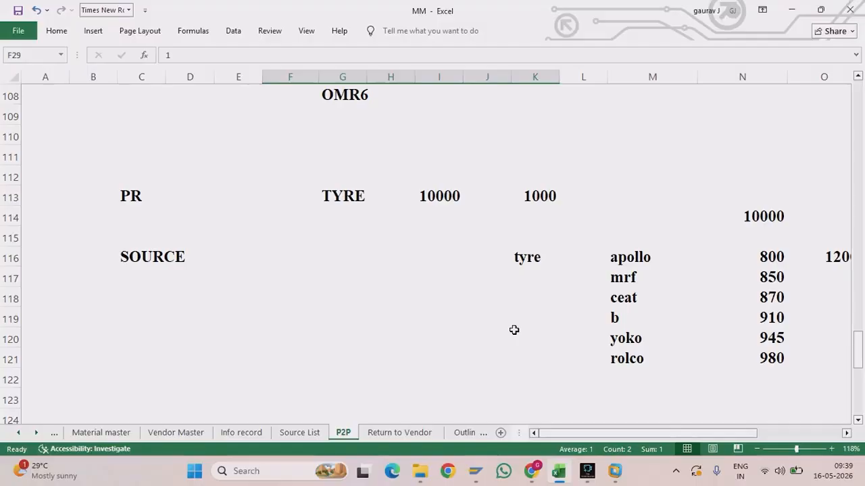
{"action": "left_click", "coordinate": [273, 278]}
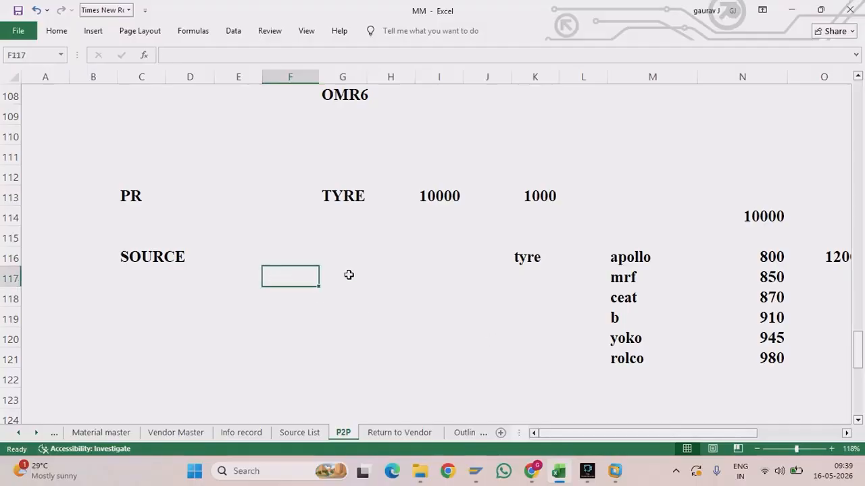
{"action": "left_click", "coordinate": [394, 277]}
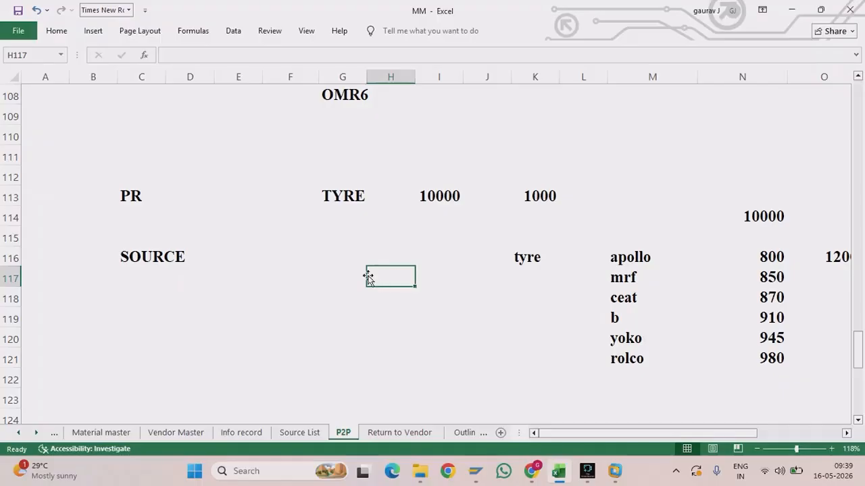
{"action": "left_click", "coordinate": [292, 270]}
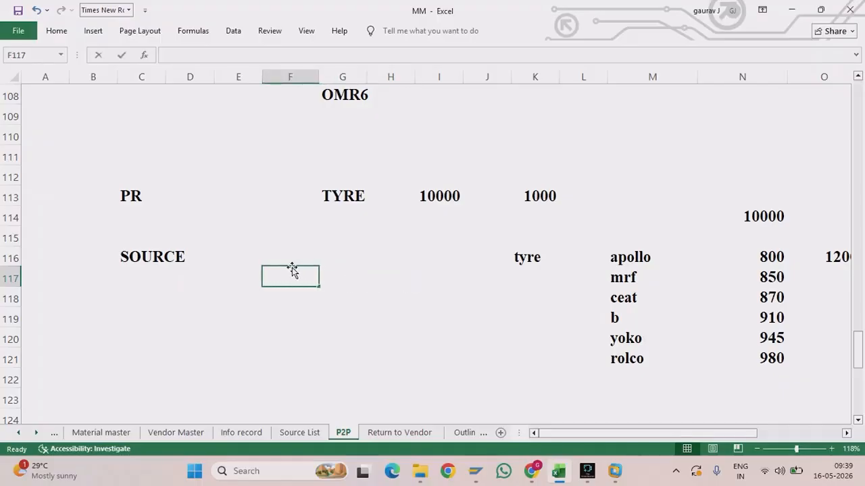
{"action": "type", "text": "TYRE"}
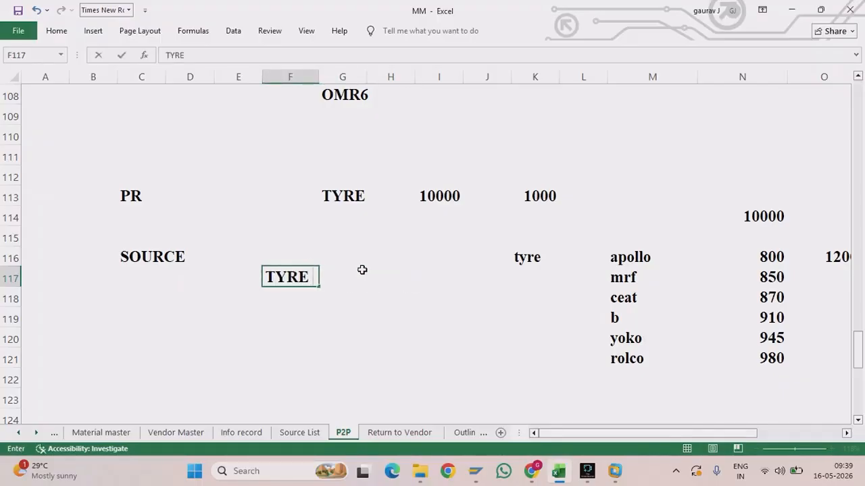
{"action": "left_click", "coordinate": [378, 277]}
{"action": "type", "text": "B"}
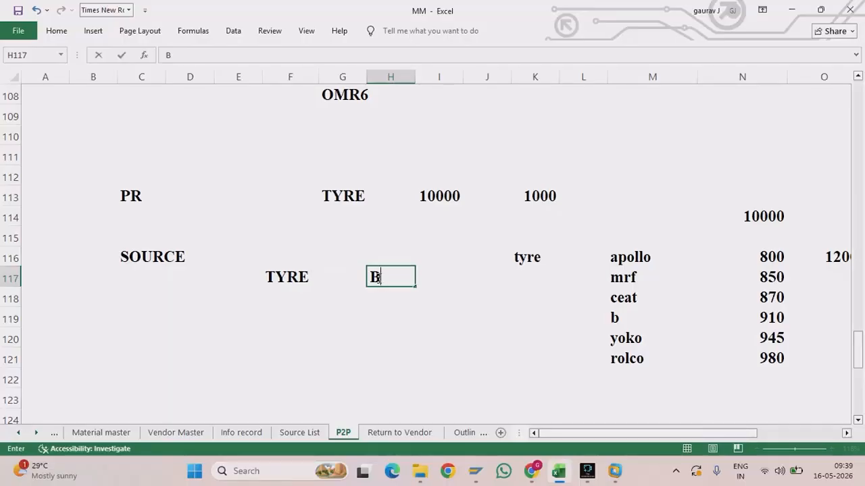
{"action": "key", "text": "Return"}
{"action": "left_click", "coordinate": [386, 313]}
{"action": "scroll", "coordinate": [385, 313], "scroll_direction": "down", "scroll_amount": 1}
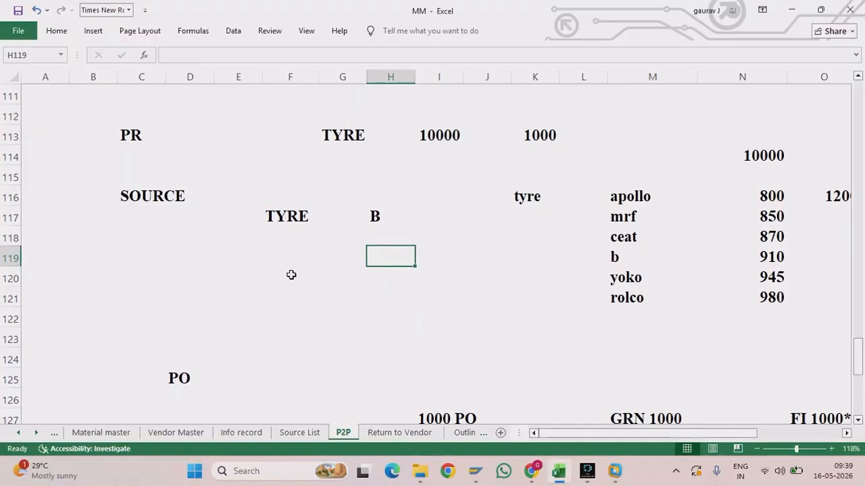
Step: Switch to SAP and examine the collective number field in the RFQ header data
{"action": "mouse_move", "coordinate": [614, 471]}
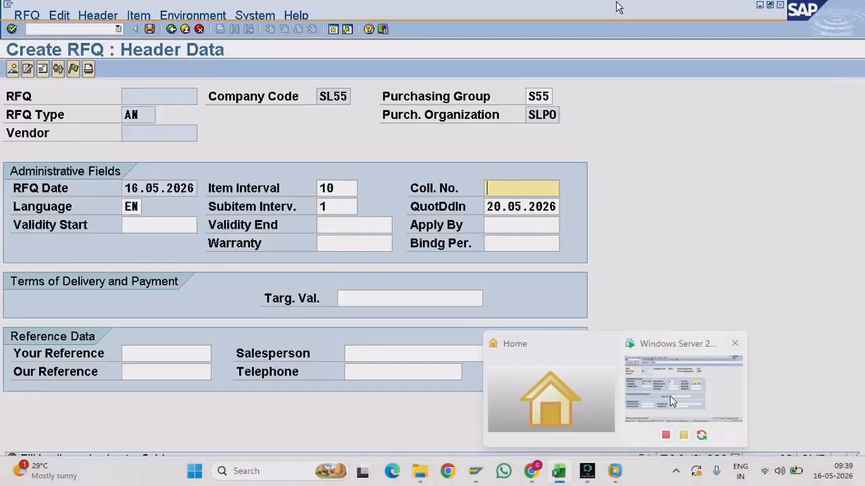
{"action": "left_click", "coordinate": [672, 402]}
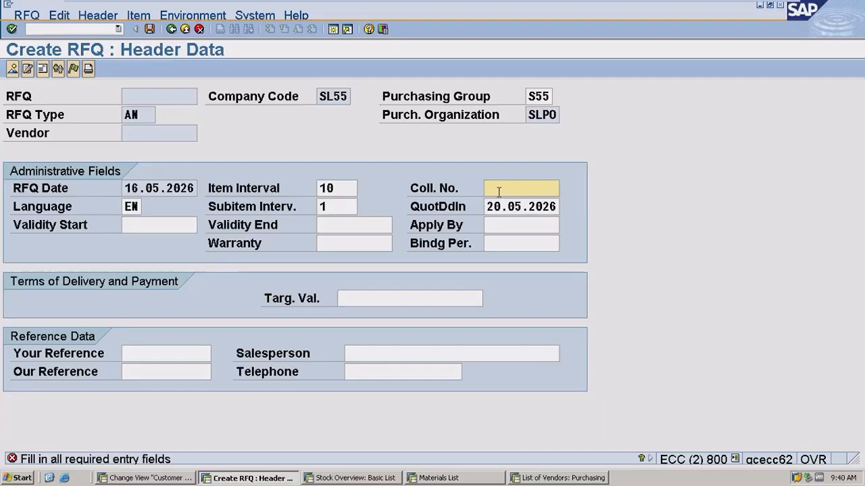
{"action": "mouse_move", "coordinate": [658, 5]}
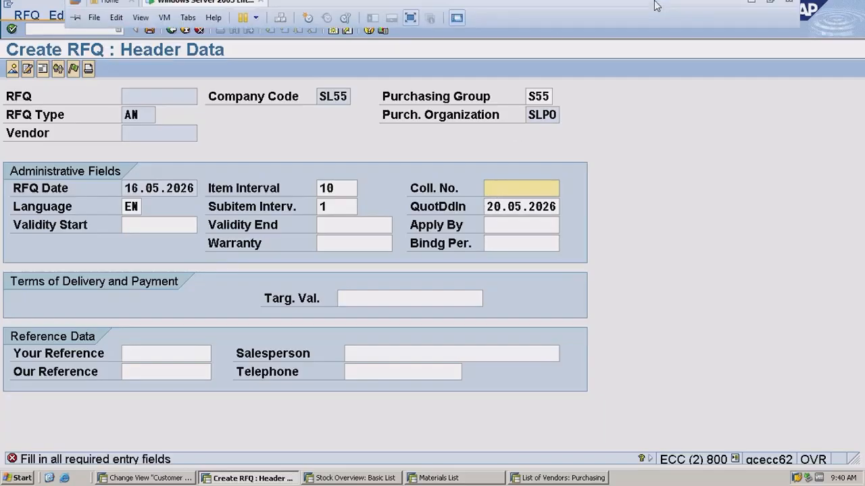
Step: Return to the Excel workbook and highlight the column ranges below TYRE and B as two separate groups
{"action": "left_click", "coordinate": [752, 8]}
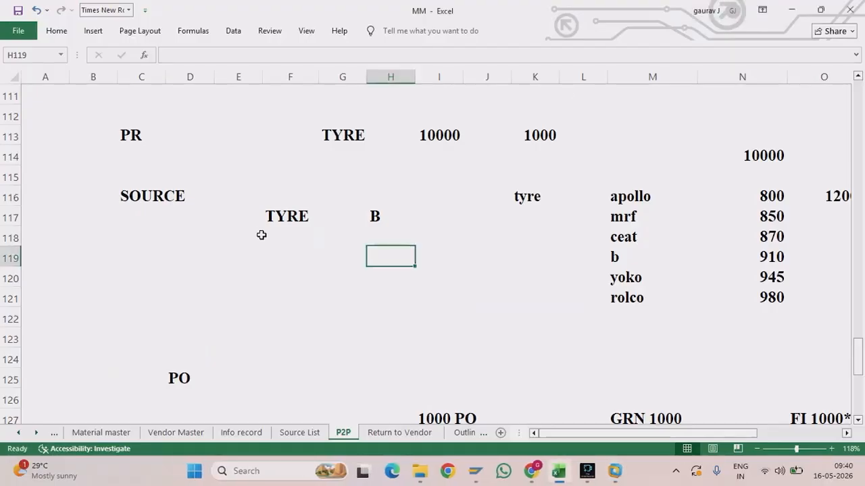
{"action": "left_click", "coordinate": [271, 215]}
{"action": "left_click", "coordinate": [373, 215]}
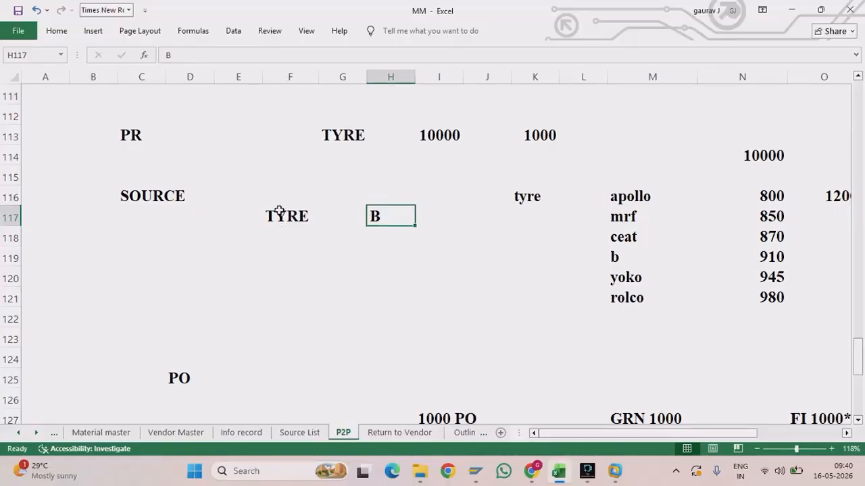
{"action": "left_click_drag", "start_coordinate": [280, 214], "coordinate": [284, 322]}
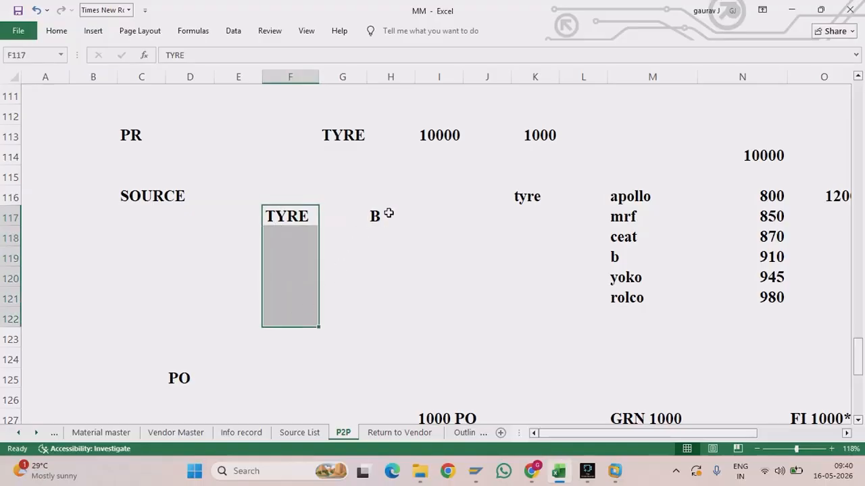
{"action": "left_click_drag", "start_coordinate": [386, 215], "coordinate": [382, 360]}
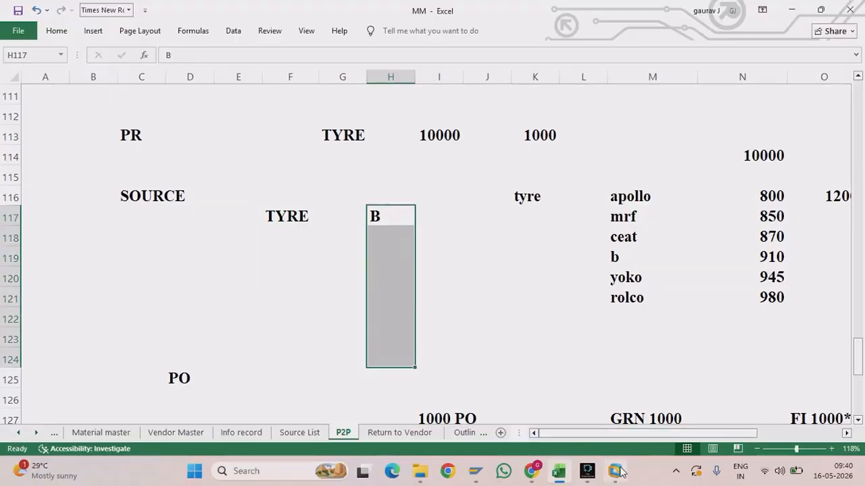
Step: Switch back to SAP and look over the administrative fields of the RFQ header again
{"action": "mouse_move", "coordinate": [615, 471]}
{"action": "left_click", "coordinate": [665, 398]}
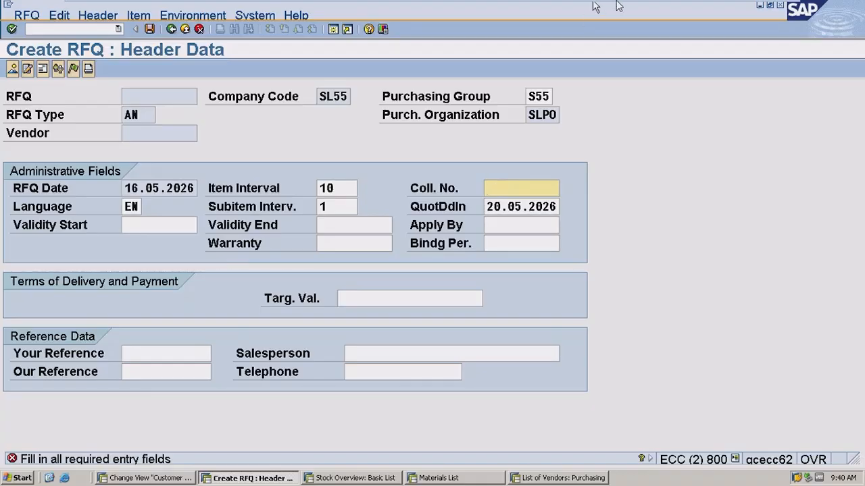
{"action": "mouse_move", "coordinate": [620, 5]}
Step: Switch to the Excel workbook and fill row 119 with A in D119, 122 in F119 and 123 in H119
{"action": "left_click", "coordinate": [749, 7]}
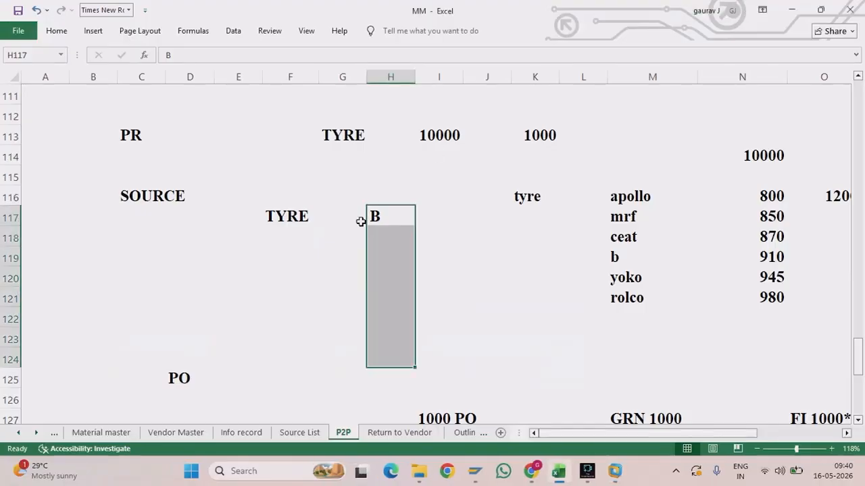
{"action": "left_click", "coordinate": [309, 264]}
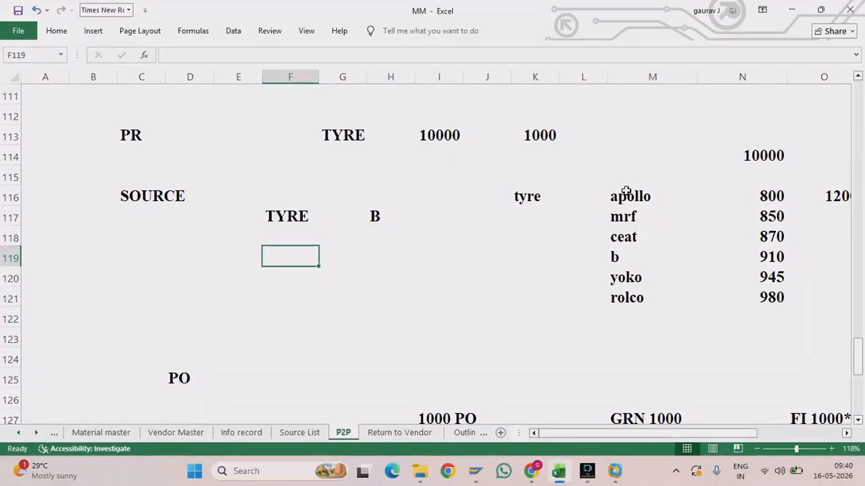
{"action": "double_click", "coordinate": [204, 261]}
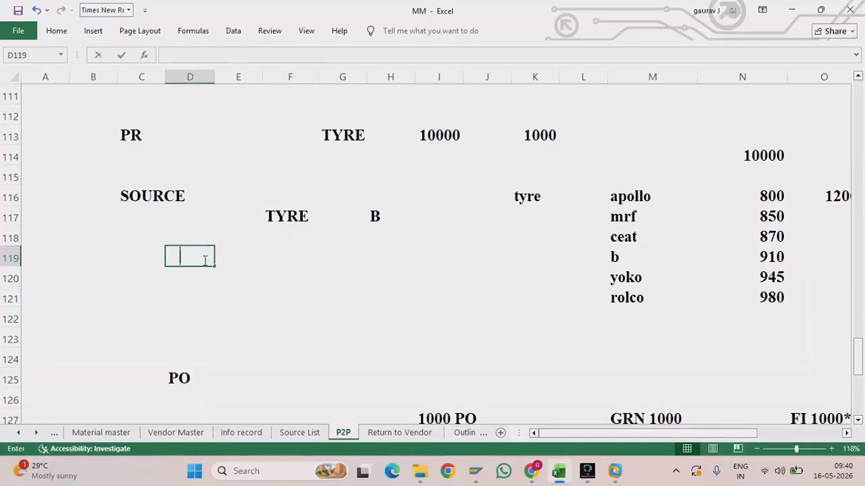
{"action": "type", "text": "A"}
{"action": "left_click", "coordinate": [268, 257]}
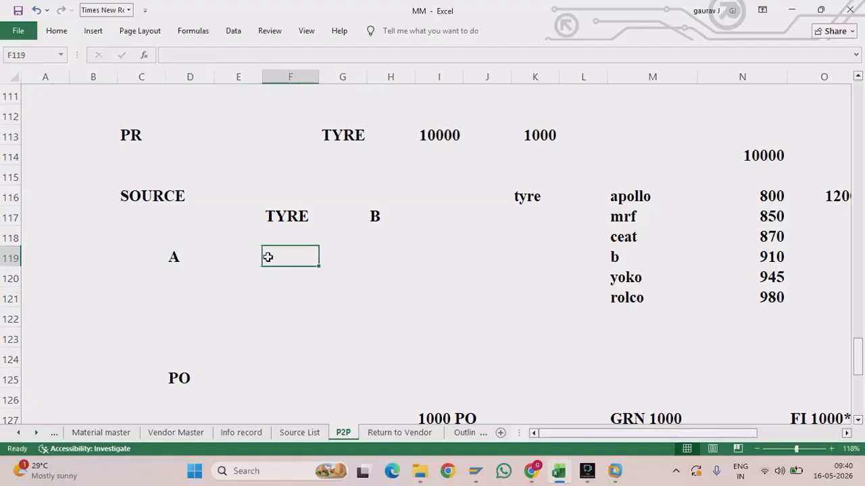
{"action": "type", "text": "122"}
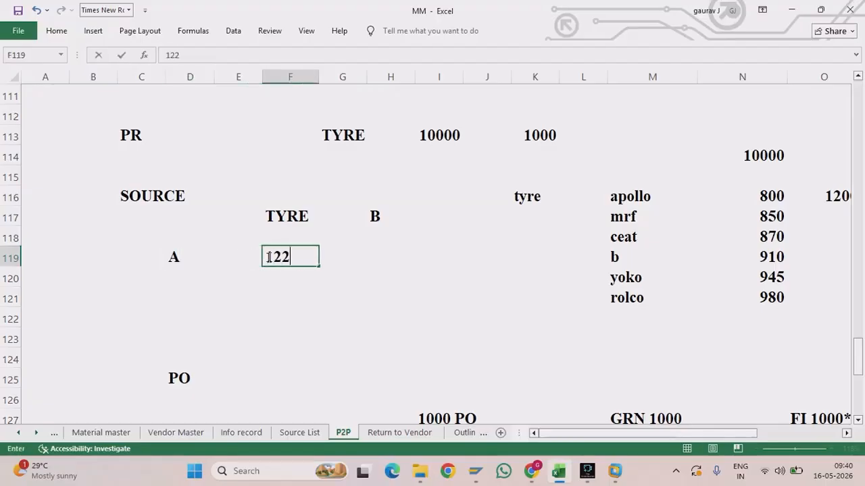
{"action": "left_click", "coordinate": [385, 252]}
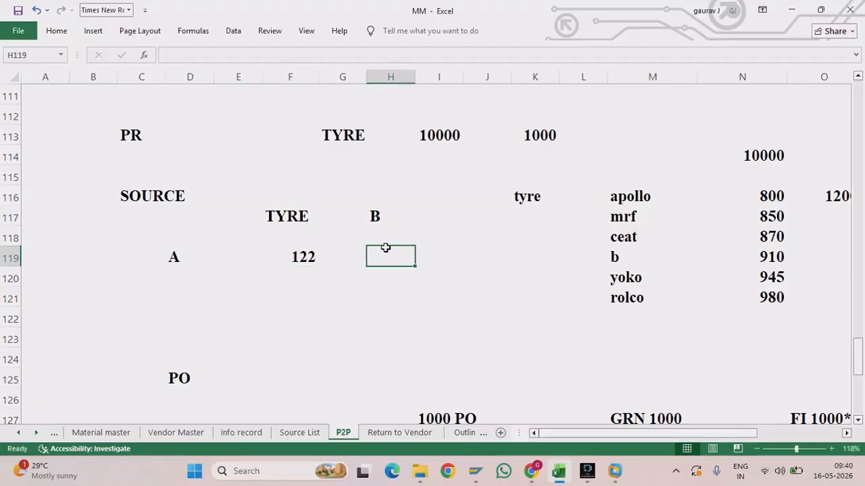
{"action": "left_click", "coordinate": [376, 217]}
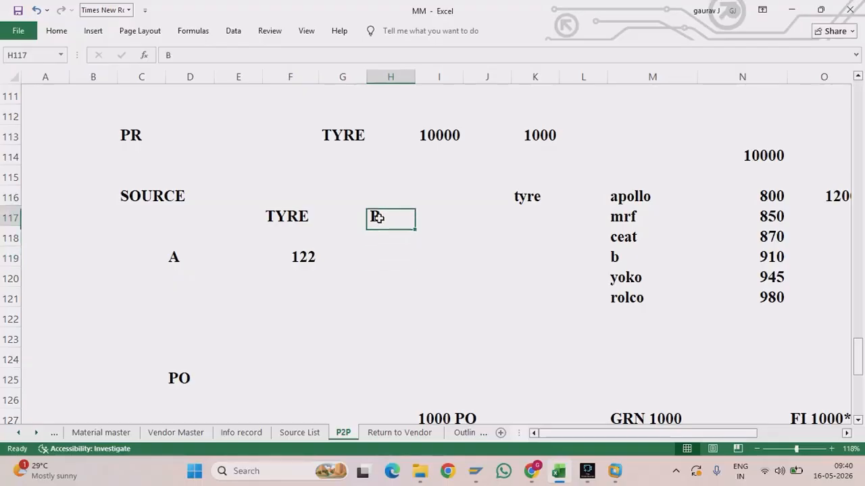
{"action": "left_click", "coordinate": [386, 252]}
{"action": "type", "text": "123"}
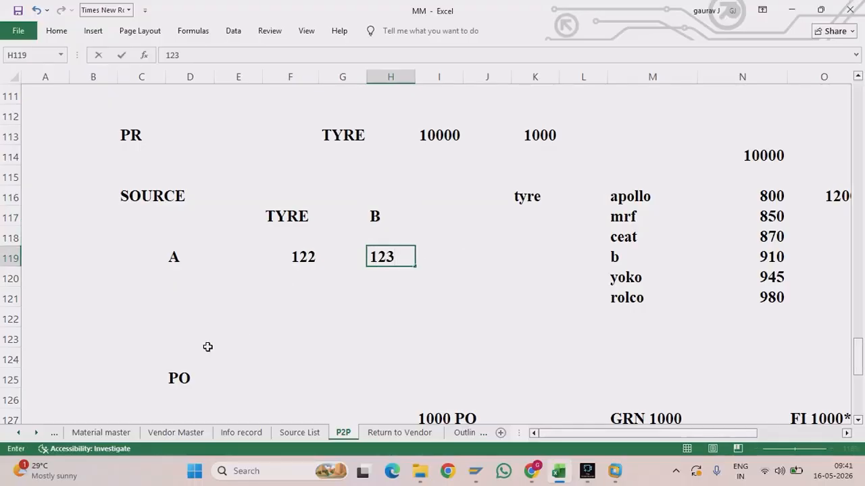
{"action": "left_click", "coordinate": [305, 279]}
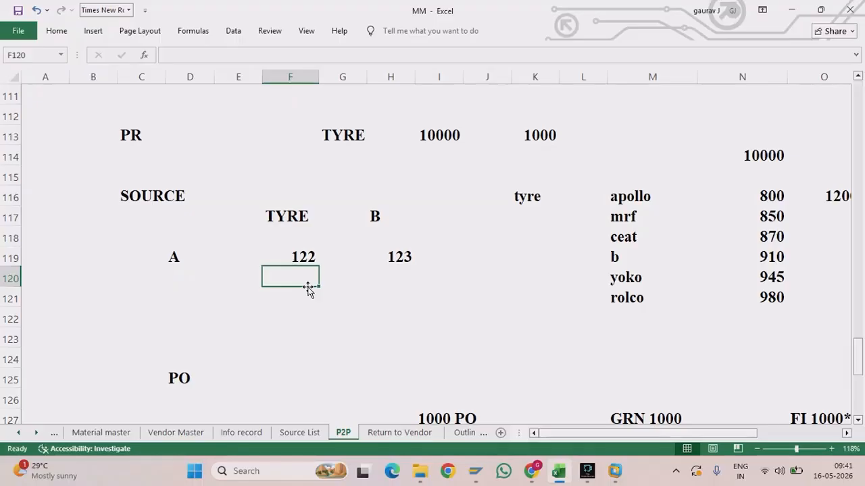
Step: Switch to SAP and enter TYRE as the collective number in the RFQ header
{"action": "left_click", "coordinate": [615, 471]}
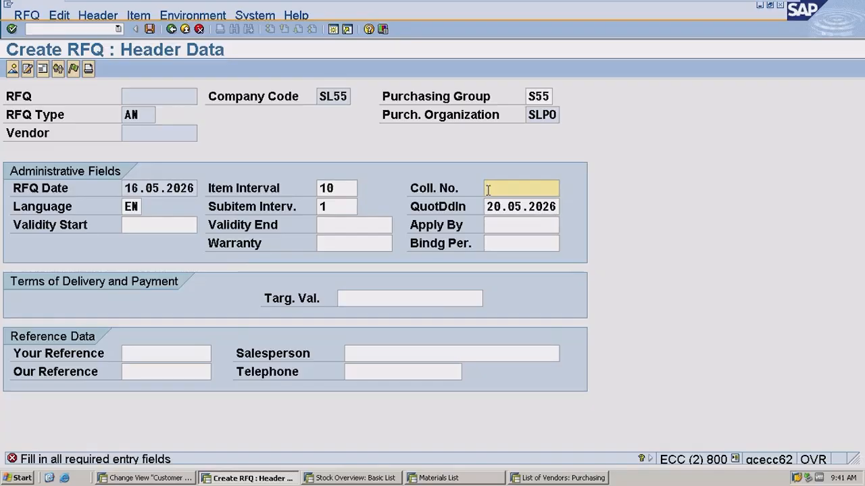
{"action": "type", "text": "RE"}
{"action": "left_click_drag", "start_coordinate": [532, 193], "coordinate": [486, 203]}
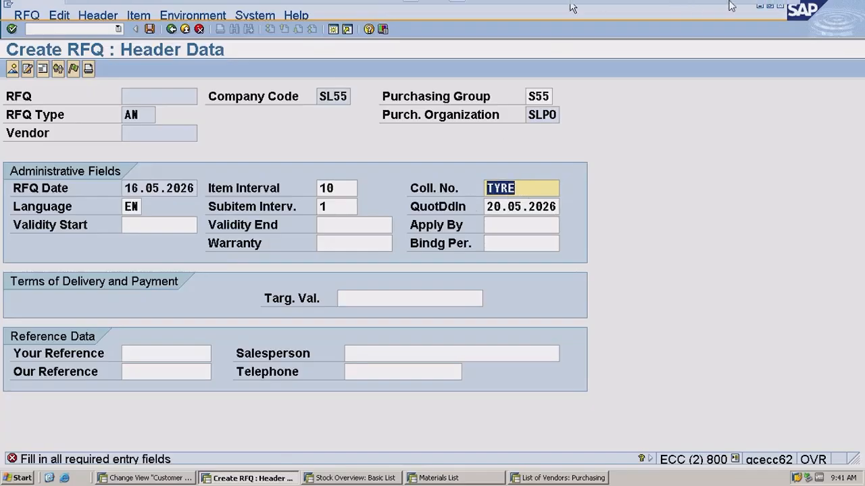
Step: Return to the Excel workbook and review the TYRE and B block in F117:J119, including the number under TYRE
{"action": "left_click", "coordinate": [750, 10]}
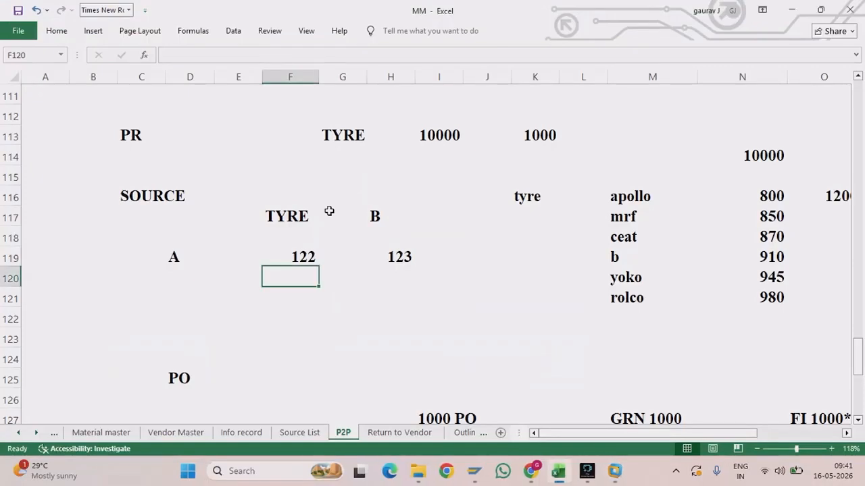
{"action": "left_click_drag", "start_coordinate": [270, 216], "coordinate": [472, 262]}
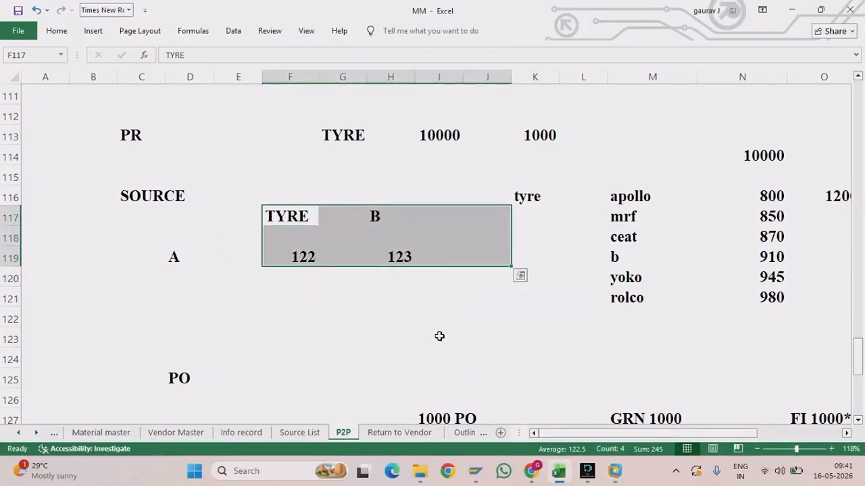
{"action": "left_click", "coordinate": [466, 219]}
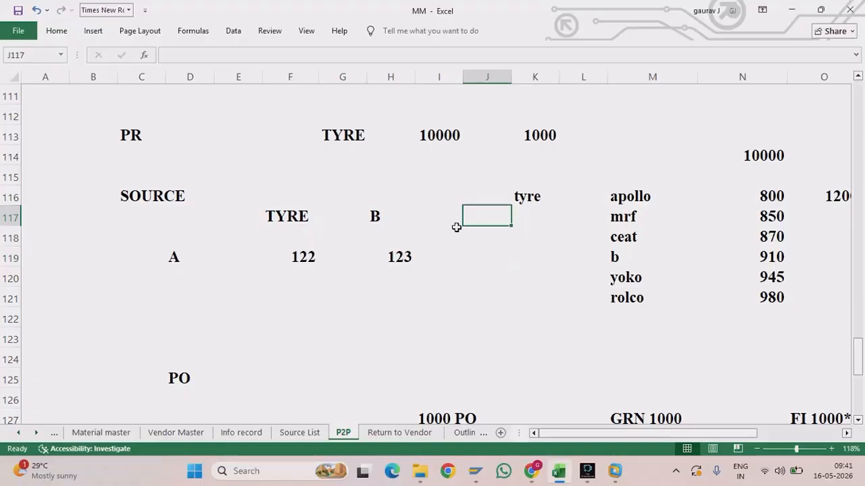
{"action": "left_click", "coordinate": [284, 257]}
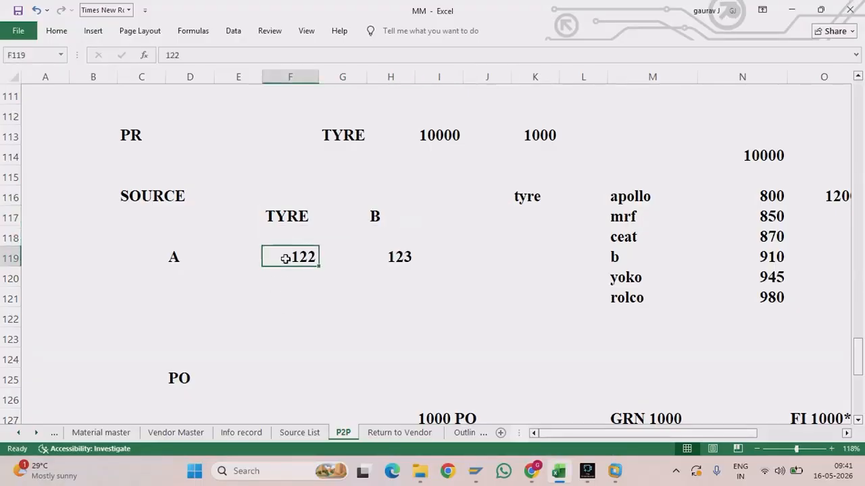
Step: Enter 15 in cell E115, above the TYRE and B number block
{"action": "double_click", "coordinate": [285, 259]}
{"action": "left_click_drag", "start_coordinate": [288, 259], "coordinate": [332, 255]}
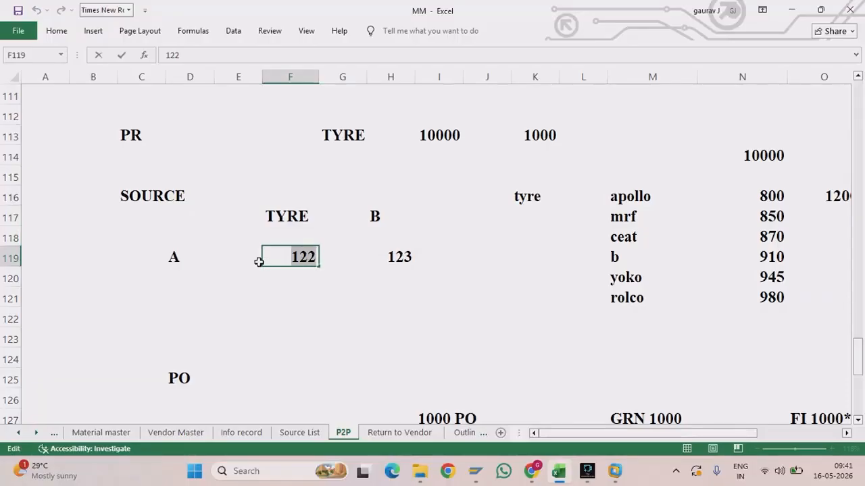
{"action": "left_click", "coordinate": [253, 175]}
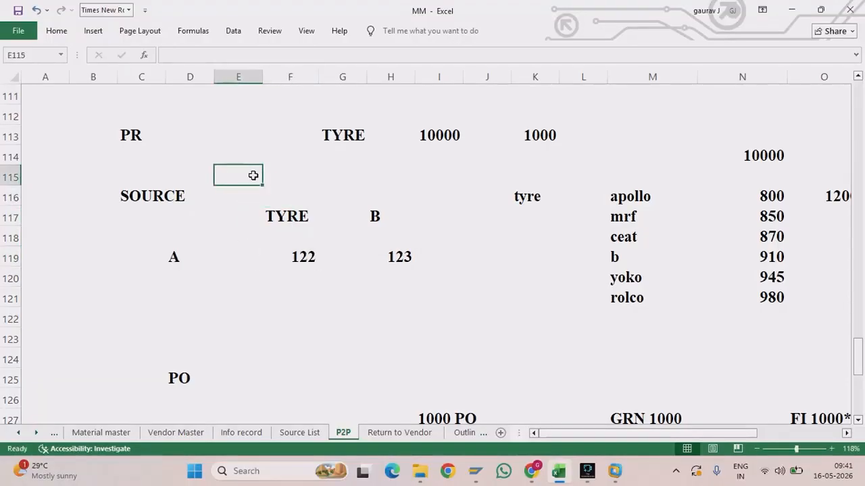
{"action": "type", "text": "15"}
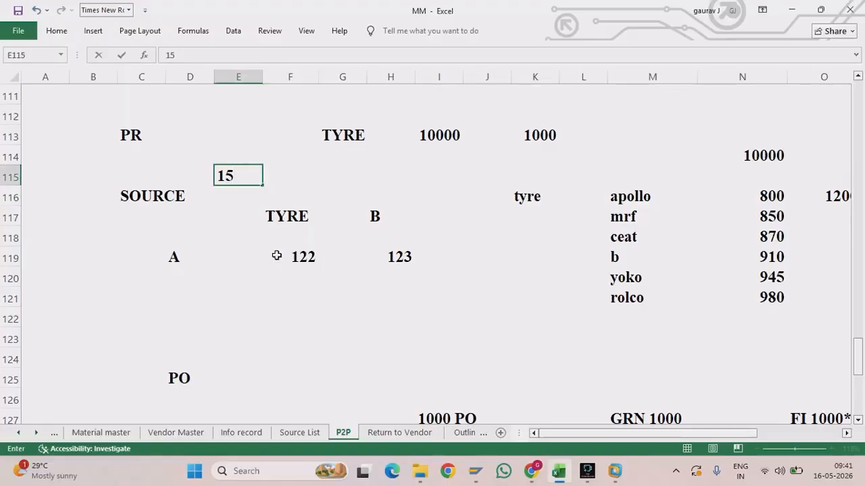
{"action": "left_click_drag", "start_coordinate": [278, 256], "coordinate": [323, 257]}
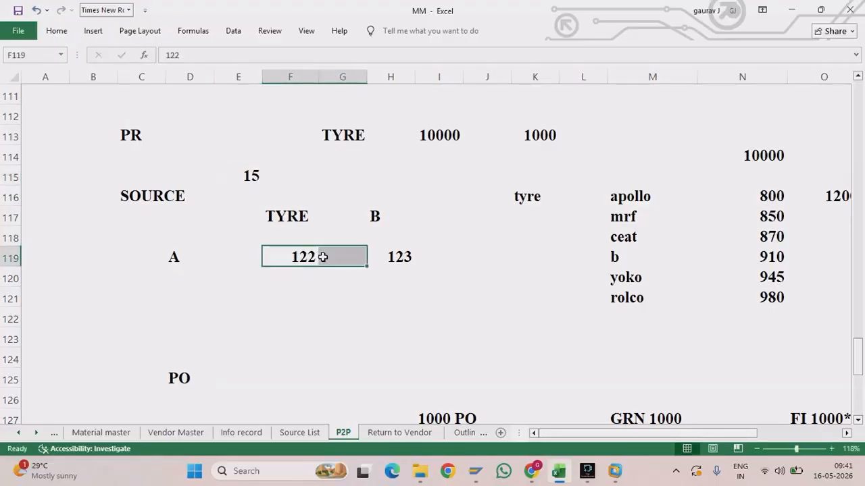
{"action": "left_click", "coordinate": [277, 256]}
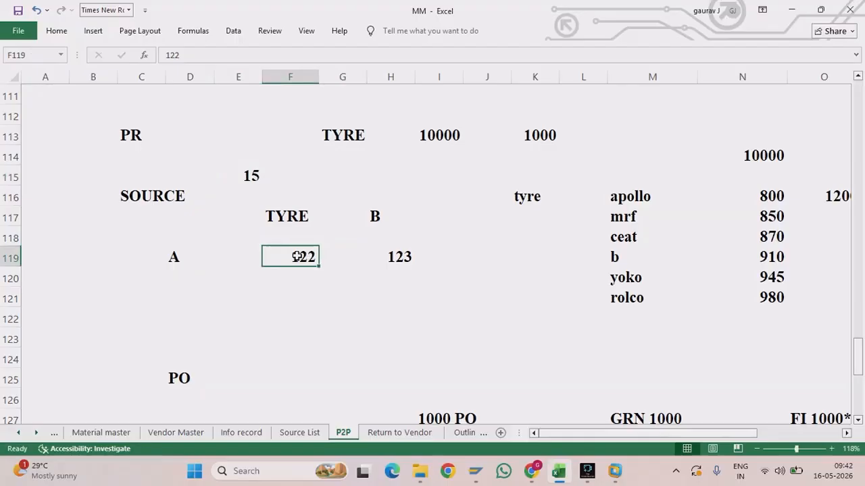
Step: Add 124 in J119 and 125 in F121 to extend the number block
{"action": "left_click", "coordinate": [412, 249]}
{"action": "left_click", "coordinate": [297, 260]}
{"action": "double_click", "coordinate": [486, 251]}
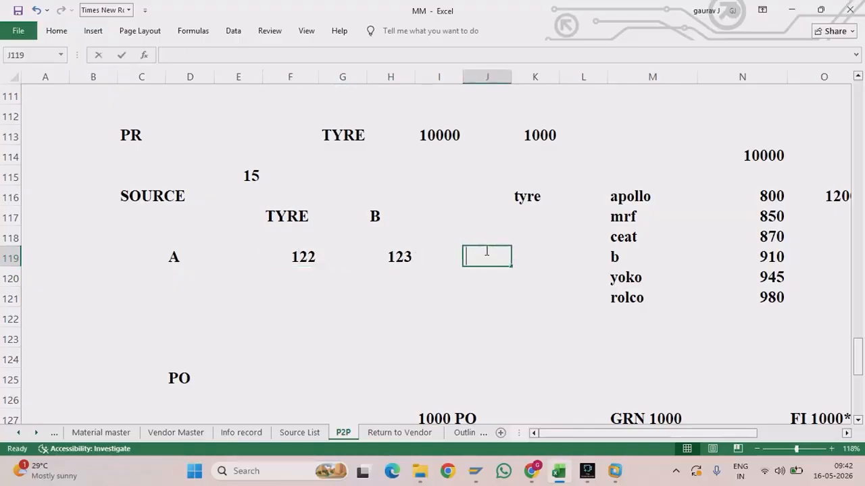
{"action": "type", "text": "124"}
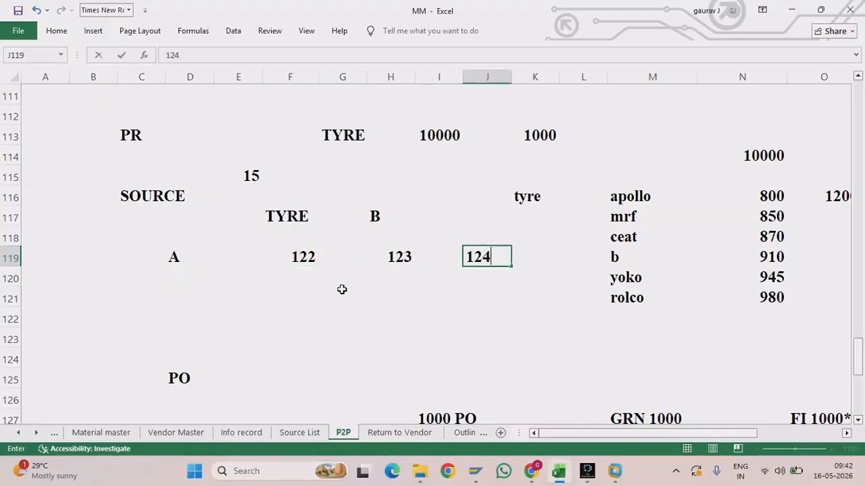
{"action": "left_click", "coordinate": [304, 289]}
{"action": "type", "text": "1"}
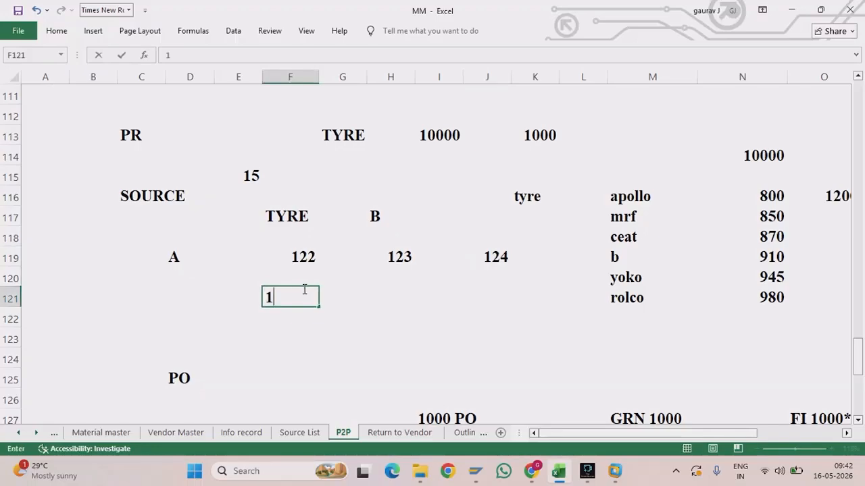
{"action": "type", "text": "25"}
{"action": "left_click", "coordinate": [437, 284]}
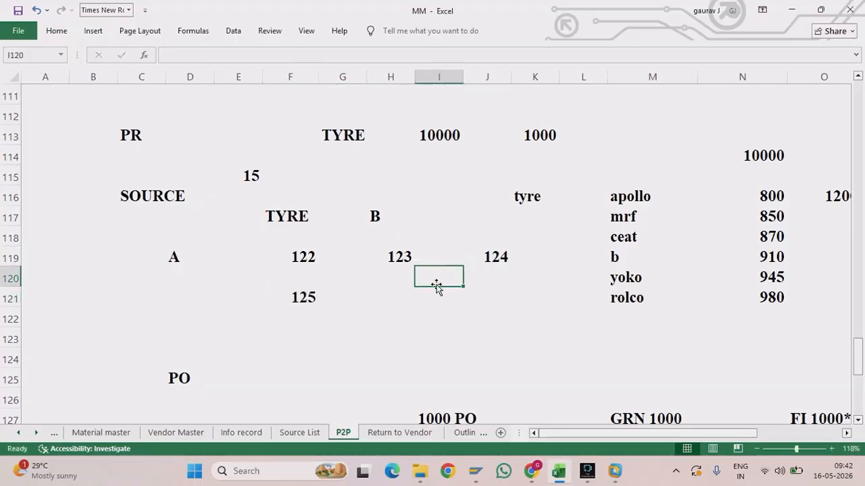
Step: Mark F119:F122 in the number block, and switch to SAP to clear the collective number in the RFQ header
{"action": "left_click", "coordinate": [305, 263]}
{"action": "left_click_drag", "start_coordinate": [305, 265], "coordinate": [309, 313]}
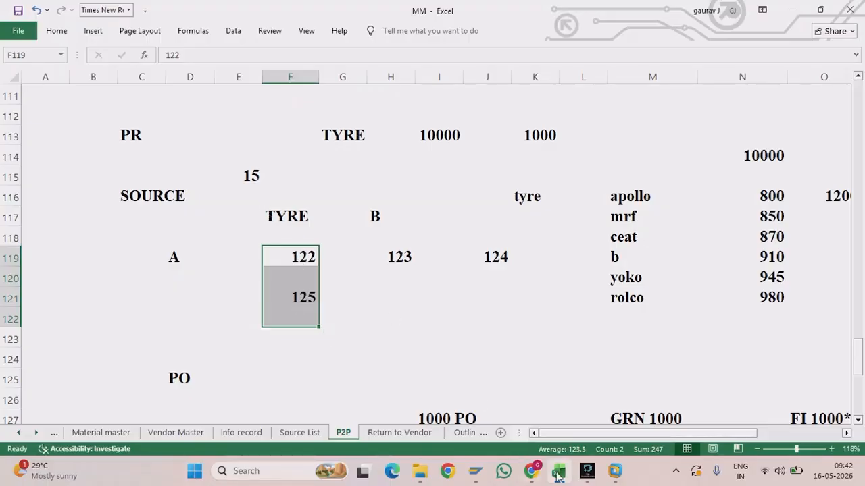
{"action": "left_click", "coordinate": [587, 471]}
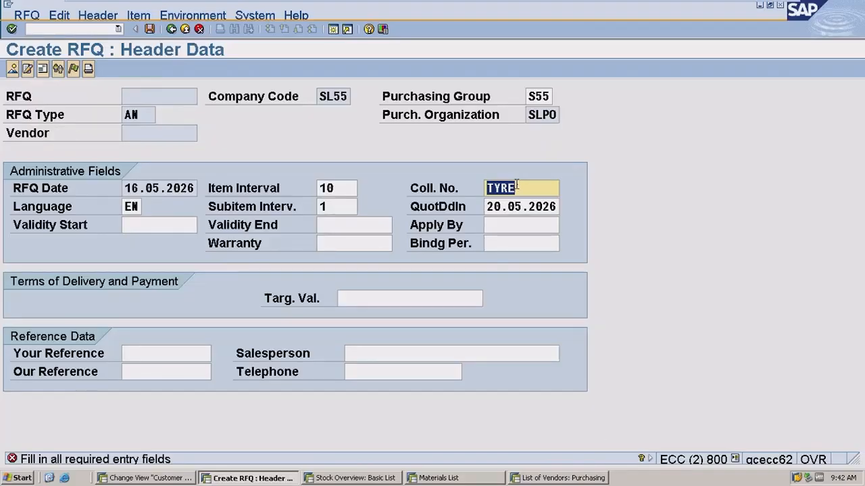
{"action": "key", "text": "BackSpace"}
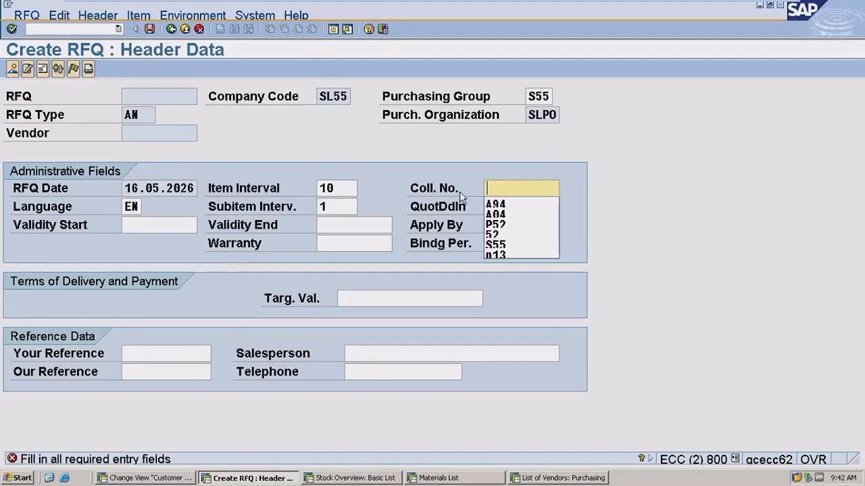
{"action": "left_click", "coordinate": [498, 184]}
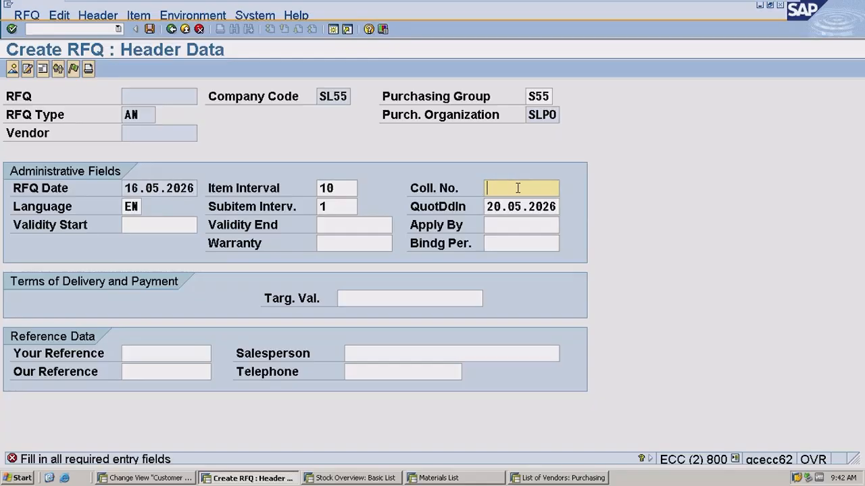
Step: Revisit the Excel number block, and open transaction ME49 in the SAP session that shows the customer account groups
{"action": "left_click", "coordinate": [752, 10]}
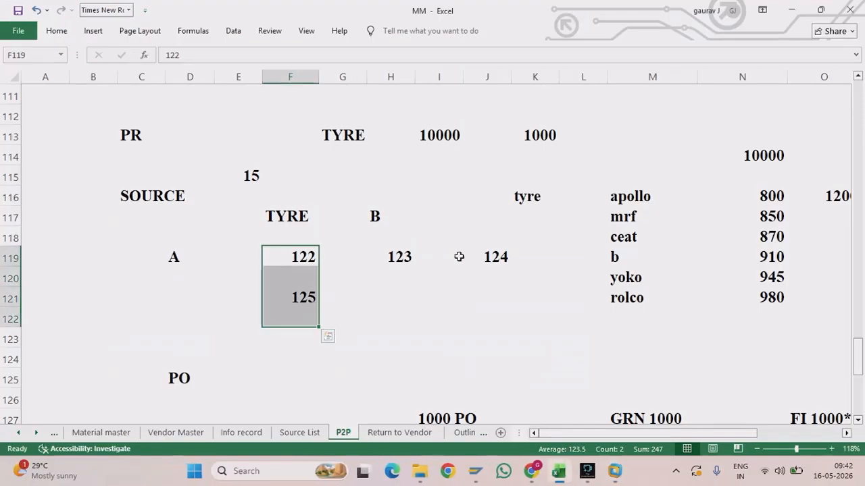
{"action": "left_click", "coordinate": [388, 299]}
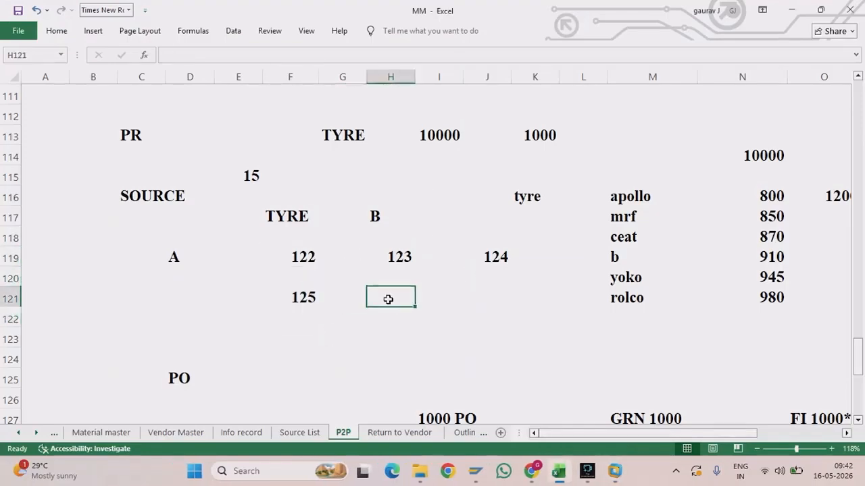
{"action": "left_click", "coordinate": [623, 481]}
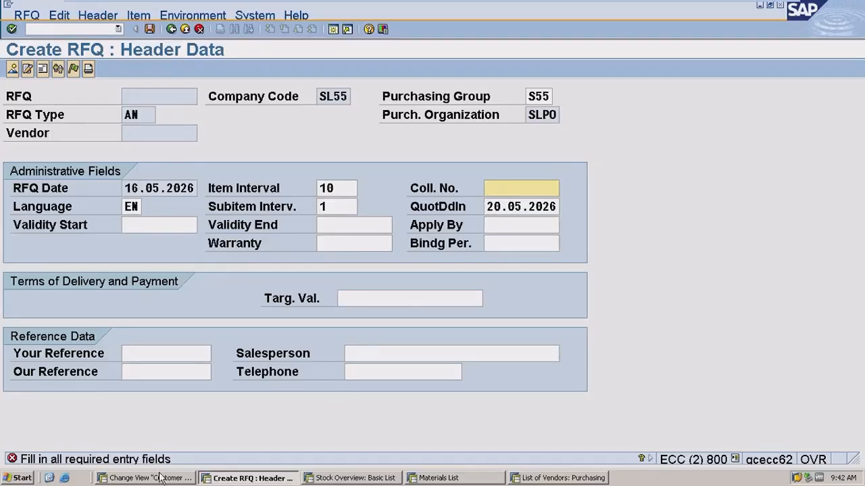
{"action": "left_click", "coordinate": [160, 477]}
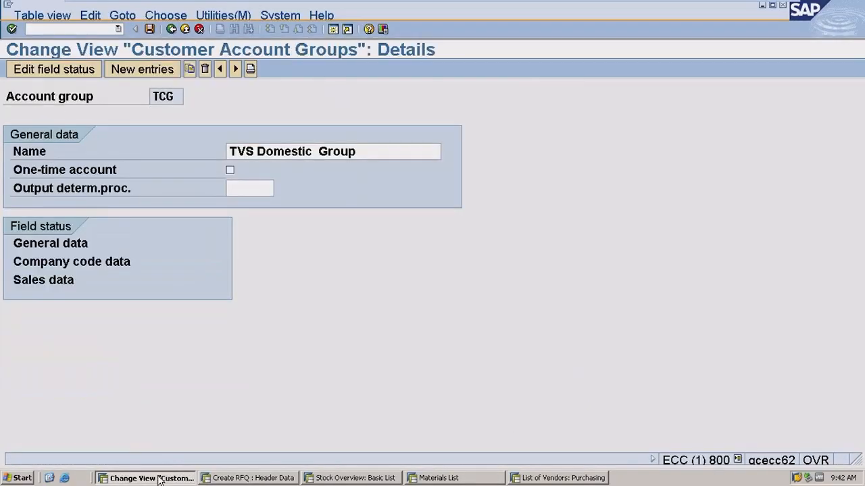
{"action": "left_click", "coordinate": [89, 31]}
{"action": "type", "text": "/NME49"}
{"action": "key", "text": "Return"}
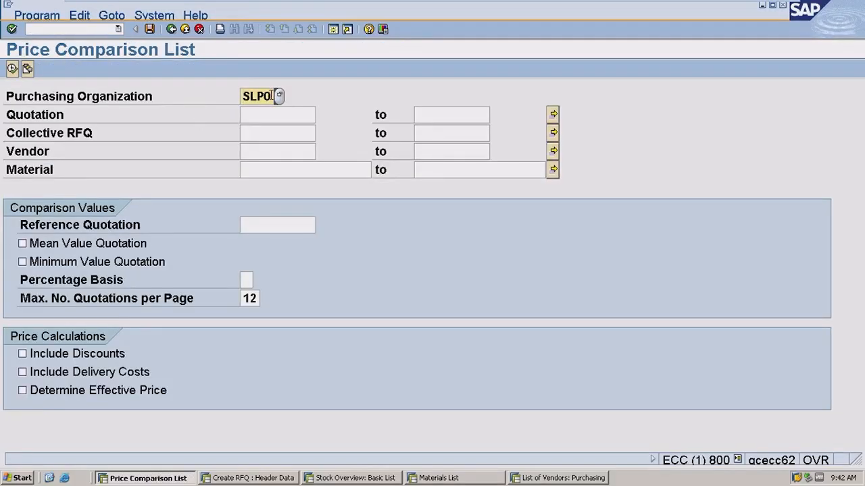
Step: Set the collective RFQ to a49 in the price comparison selection and clear the purchasing organization
{"action": "left_click", "coordinate": [262, 133]}
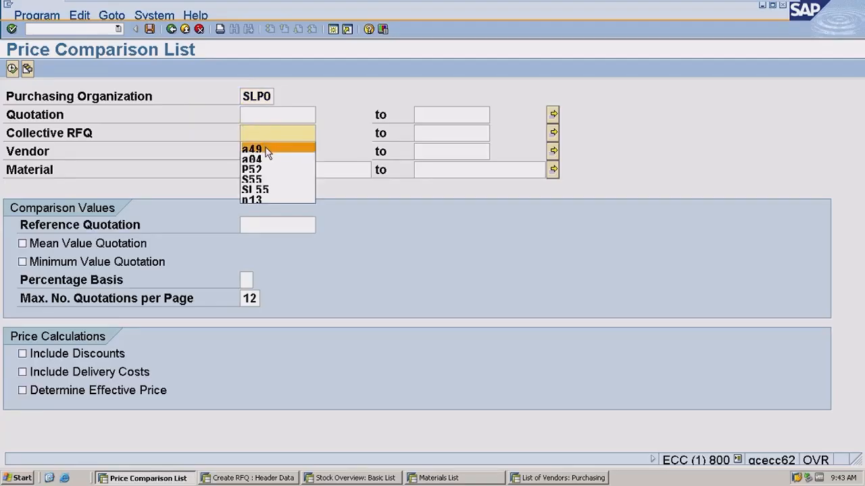
{"action": "left_click", "coordinate": [267, 149]}
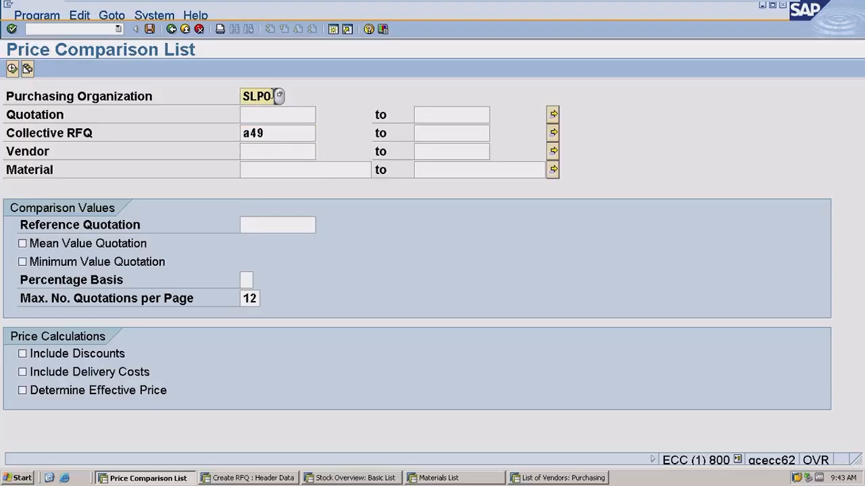
{"action": "left_click", "coordinate": [275, 97]}
{"action": "key", "text": "BackSpace"}
{"action": "key", "text": "BackSpace"}
{"action": "key", "text": "BackSpace"}
{"action": "key", "text": "BackSpace"}
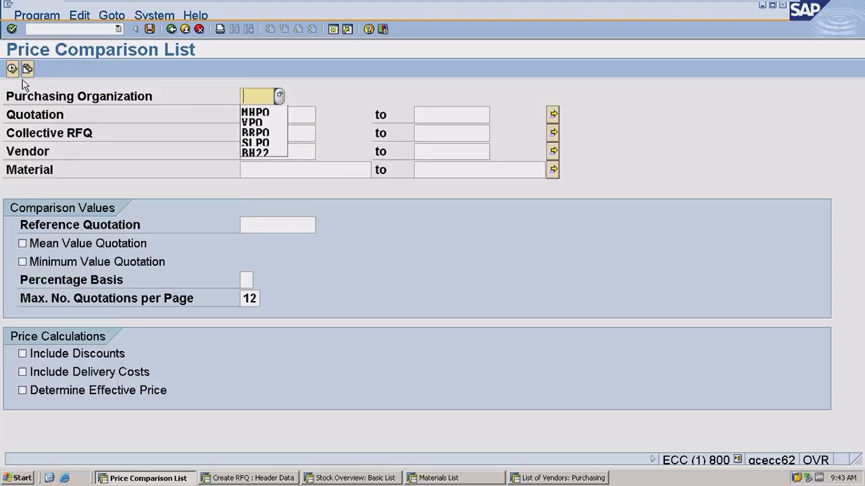
{"action": "left_click", "coordinate": [114, 124]}
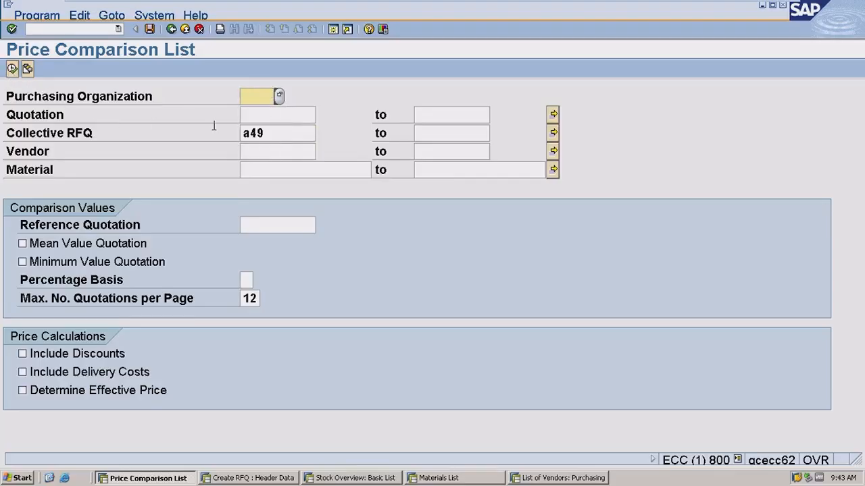
{"action": "left_click", "coordinate": [263, 116]}
{"action": "type", "text": "6"}
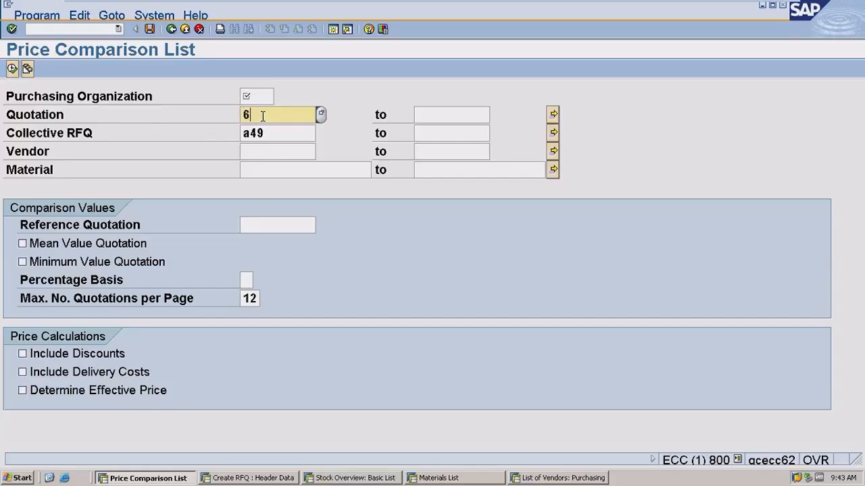
{"action": "key", "text": "Return"}
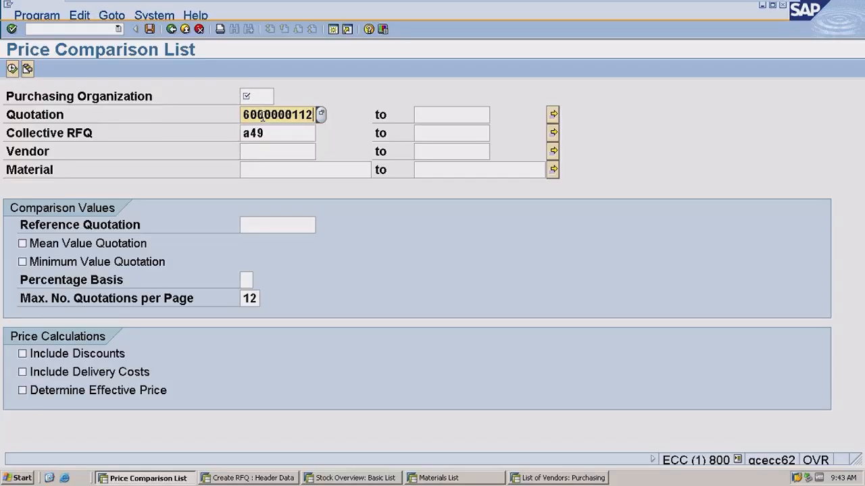
{"action": "left_click", "coordinate": [263, 94]}
{"action": "type", "text": "S"}
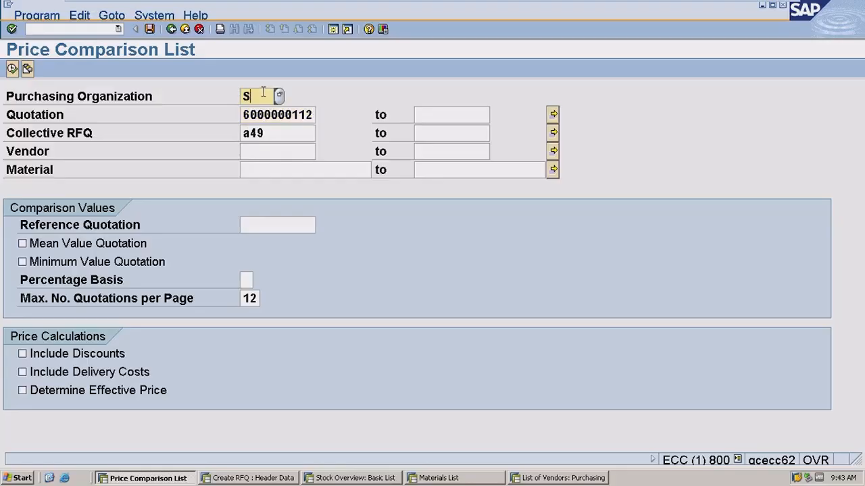
{"action": "key", "text": "Down"}
{"action": "key", "text": "Return"}
{"action": "left_click", "coordinate": [293, 115]}
{"action": "left_click", "coordinate": [434, 114]}
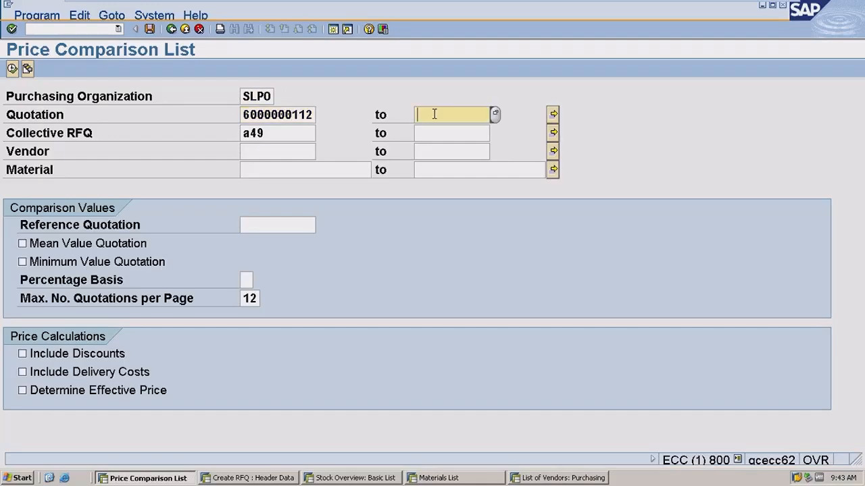
{"action": "left_click", "coordinate": [434, 115]}
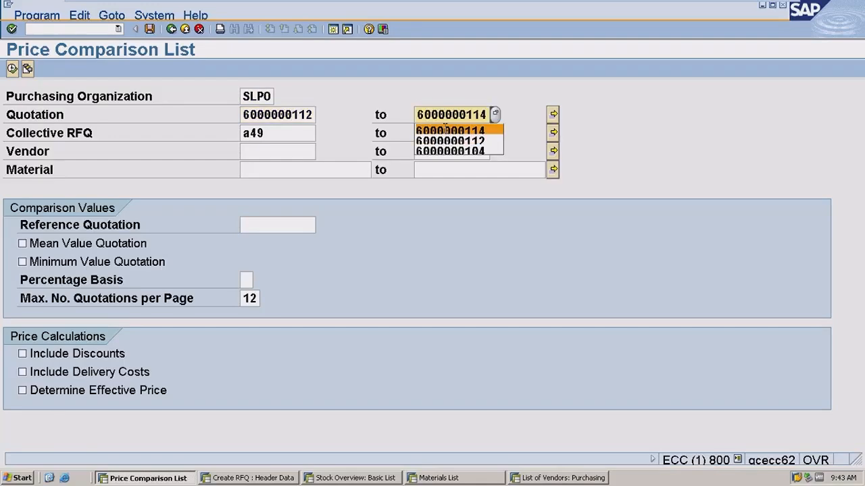
{"action": "left_click", "coordinate": [446, 130]}
{"action": "key", "text": "BackSpace"}
{"action": "type", "text": "8"}
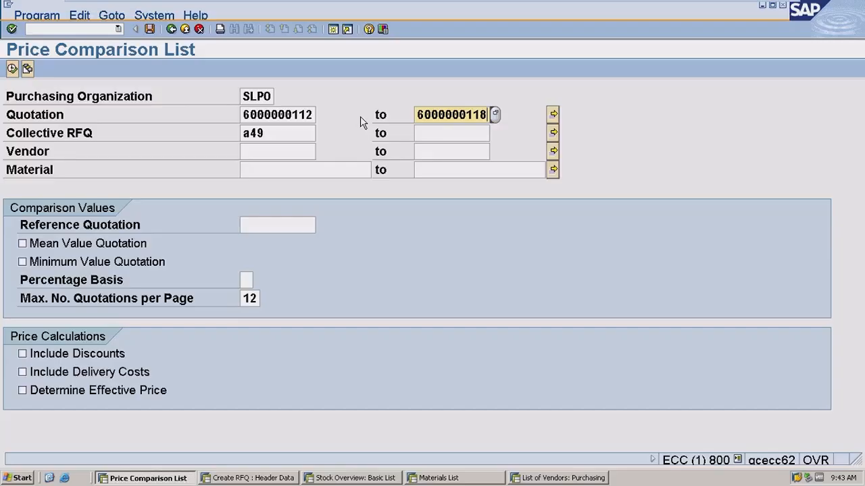
Step: Switch back to the RFQ header session and open the field help for the collective number
{"action": "left_click", "coordinate": [271, 477]}
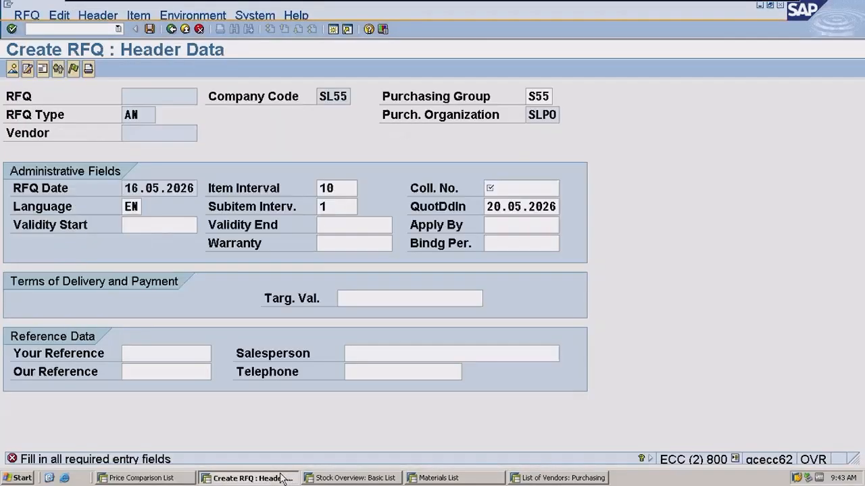
{"action": "left_click", "coordinate": [504, 188]}
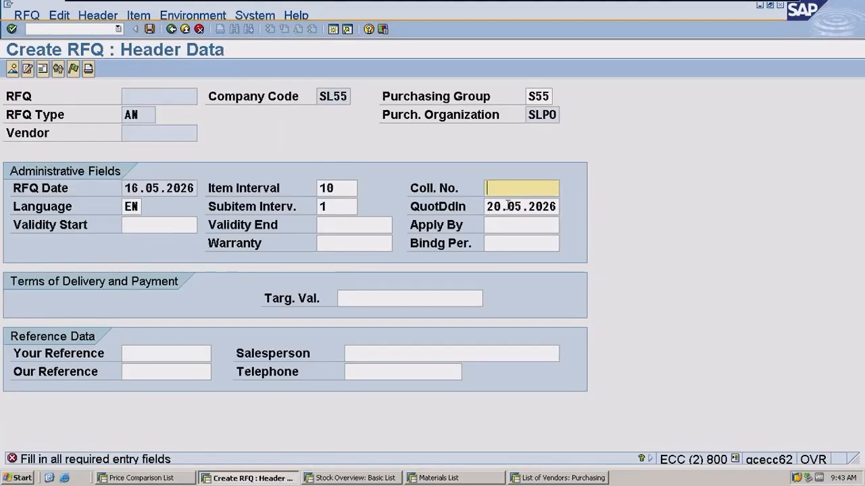
{"action": "left_click", "coordinate": [424, 188]}
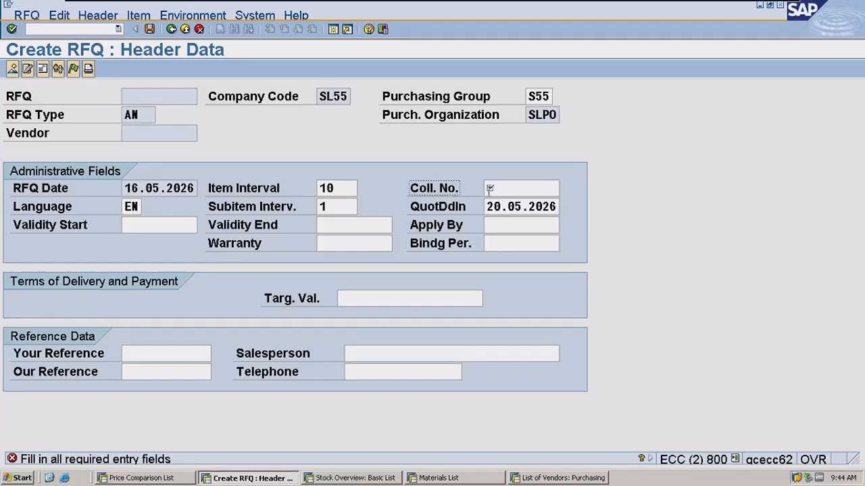
{"action": "left_click", "coordinate": [500, 189]}
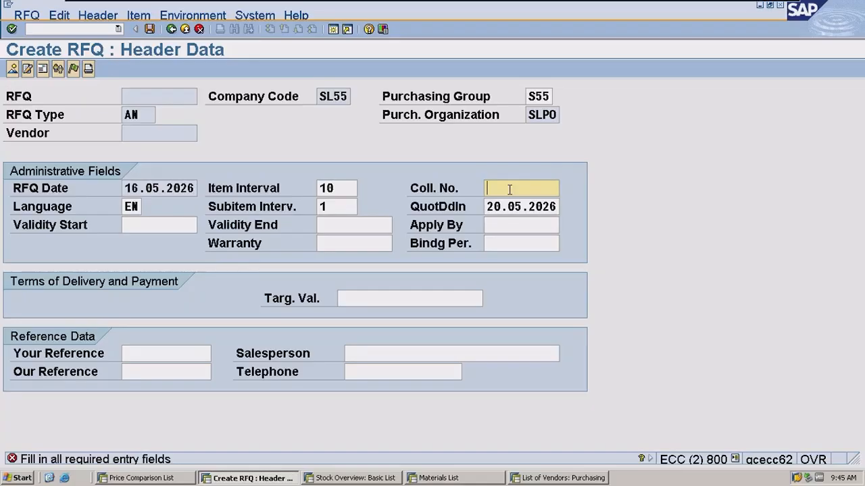
{"action": "left_click", "coordinate": [453, 192]}
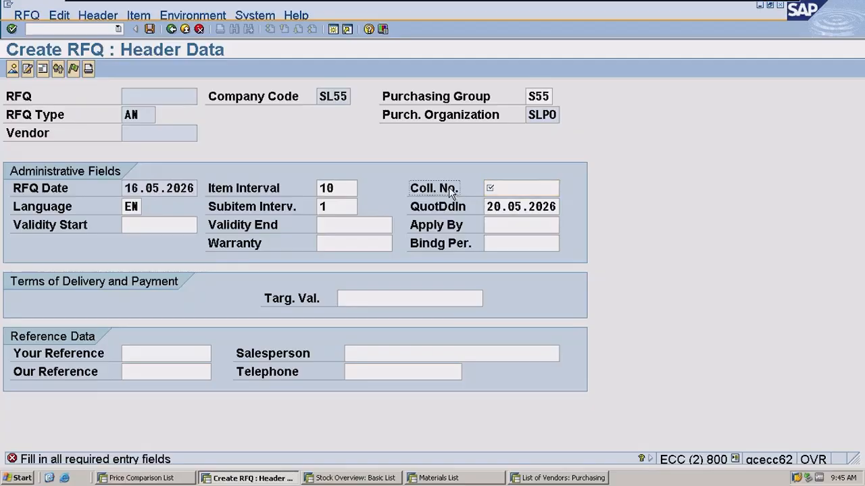
{"action": "left_click", "coordinate": [504, 191]}
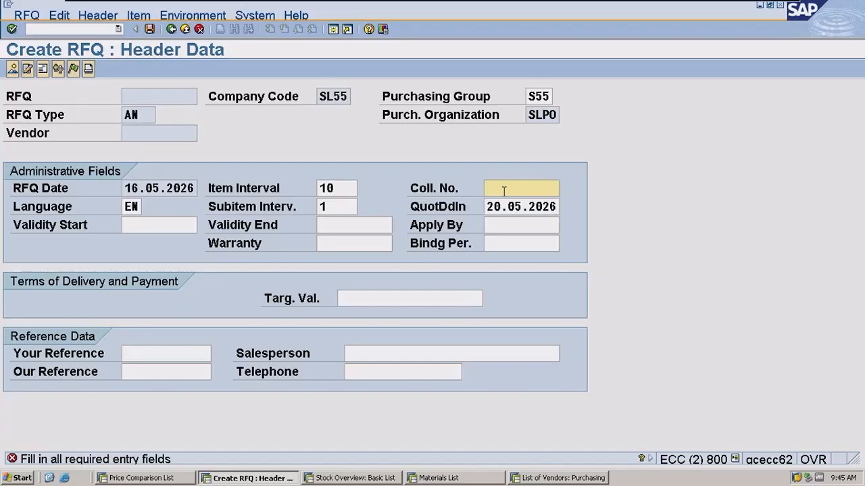
{"action": "left_click", "coordinate": [437, 192]}
{"action": "key", "text": "F1"}
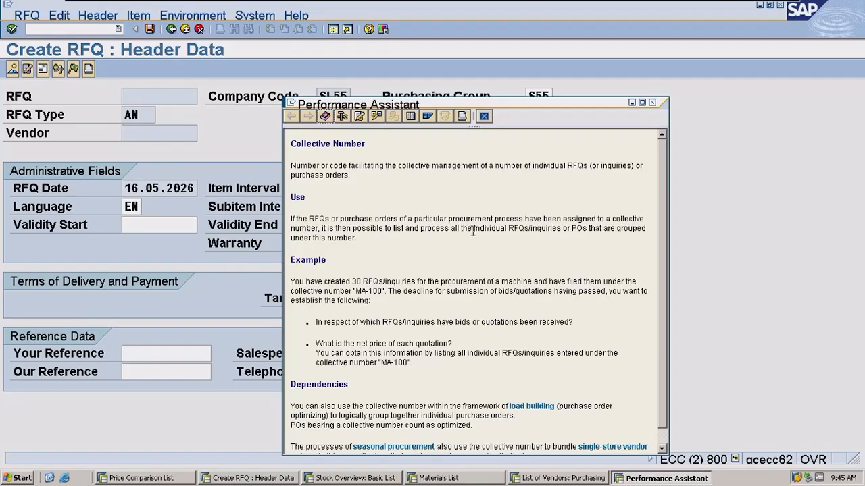
Step: Close the field help, enter the person's name as the RFQ's collective number and continue to the requisition selection list
{"action": "left_click", "coordinate": [651, 104]}
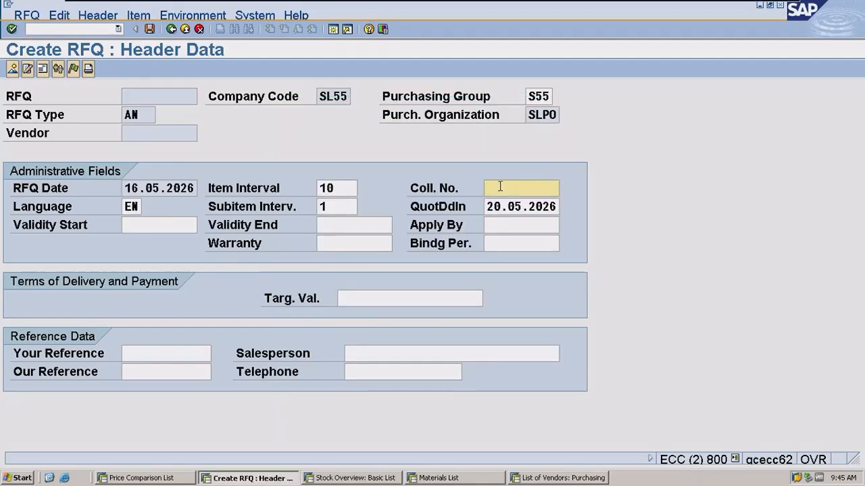
{"action": "type", "text": "Amruta"}
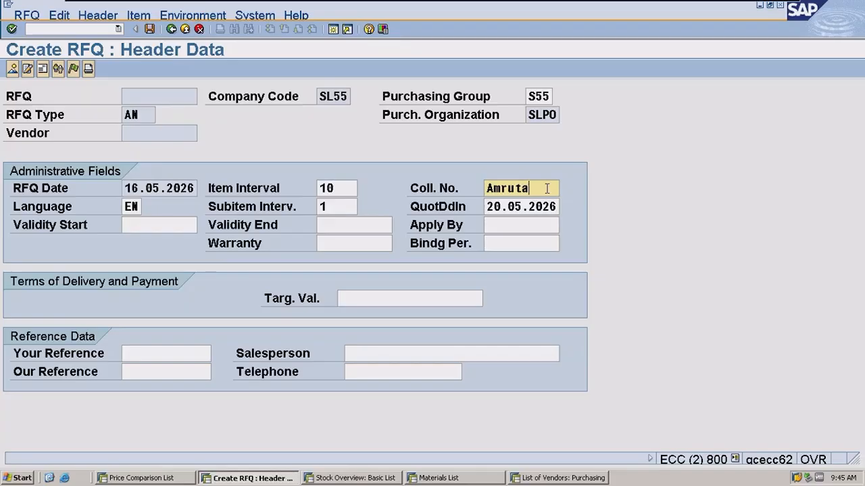
{"action": "left_click", "coordinate": [540, 96]}
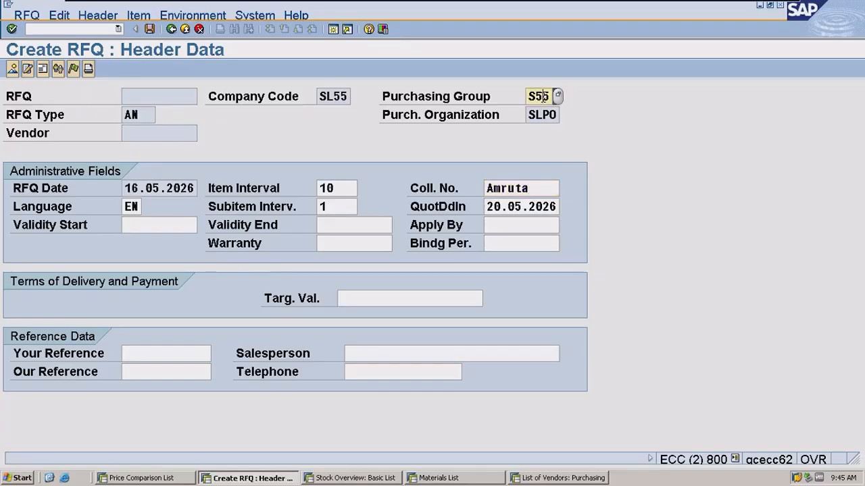
{"action": "left_click", "coordinate": [538, 185]}
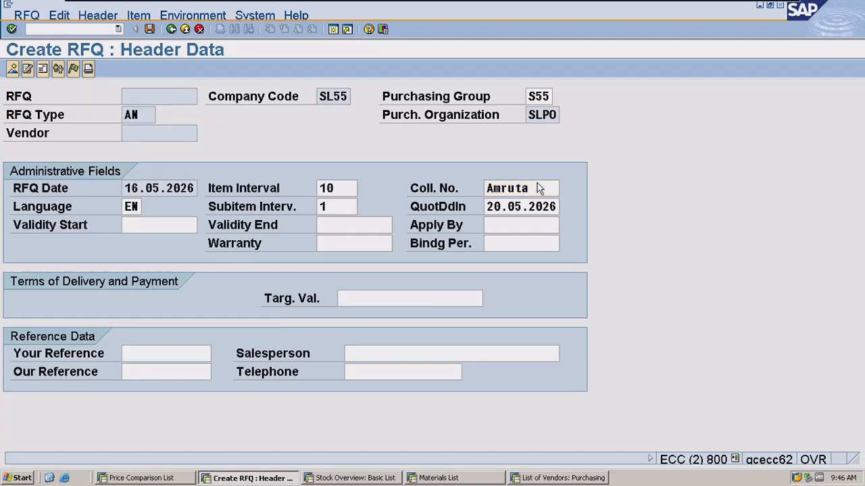
{"action": "key", "text": "Return"}
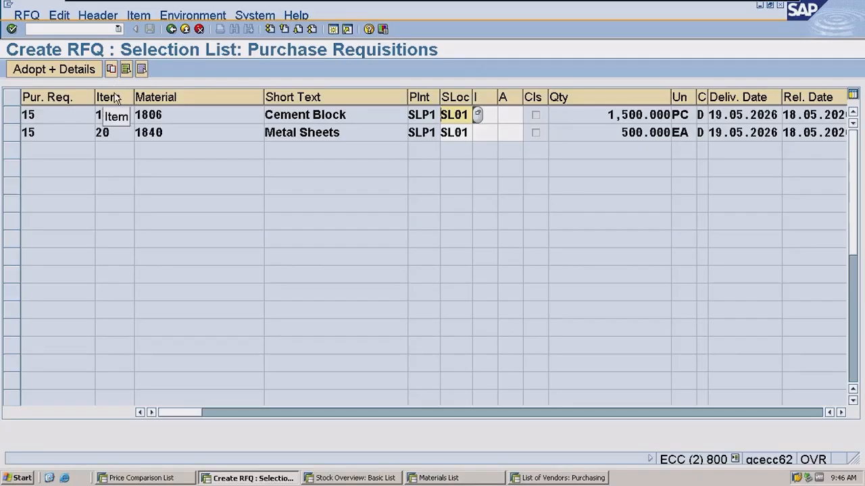
Step: Select requisition item 10, Cement Block, and adopt it into the RFQ with its details
{"action": "left_click", "coordinate": [10, 116]}
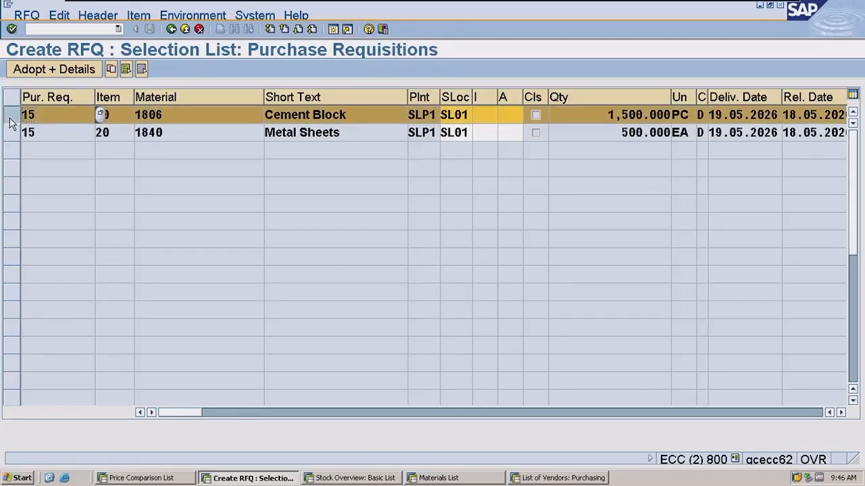
{"action": "left_click", "coordinate": [10, 122]}
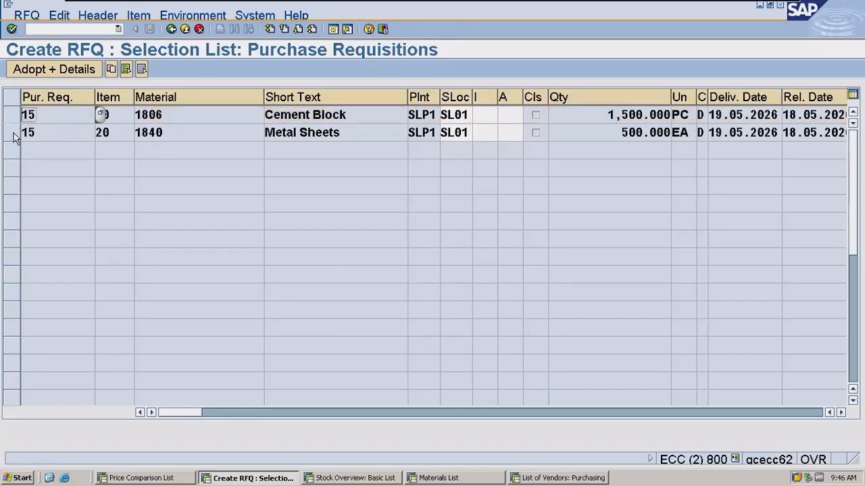
{"action": "left_click", "coordinate": [15, 139]}
{"action": "left_click", "coordinate": [15, 138]}
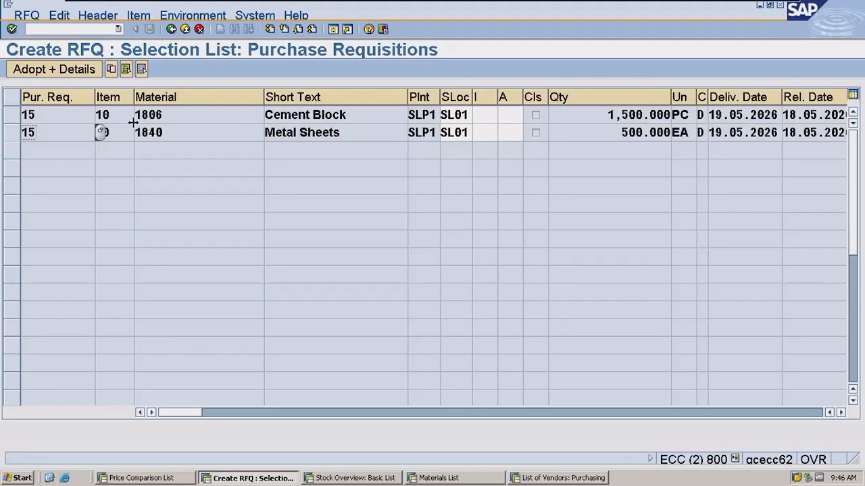
{"action": "left_click", "coordinate": [202, 115]}
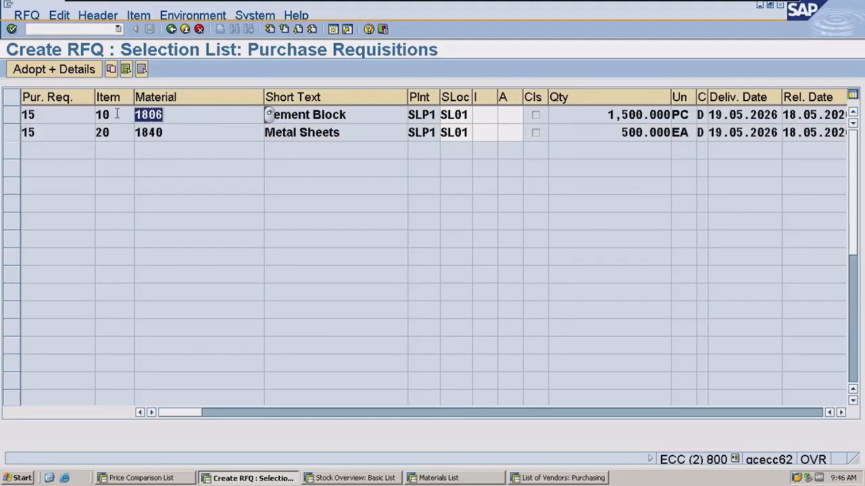
{"action": "left_click", "coordinate": [11, 119]}
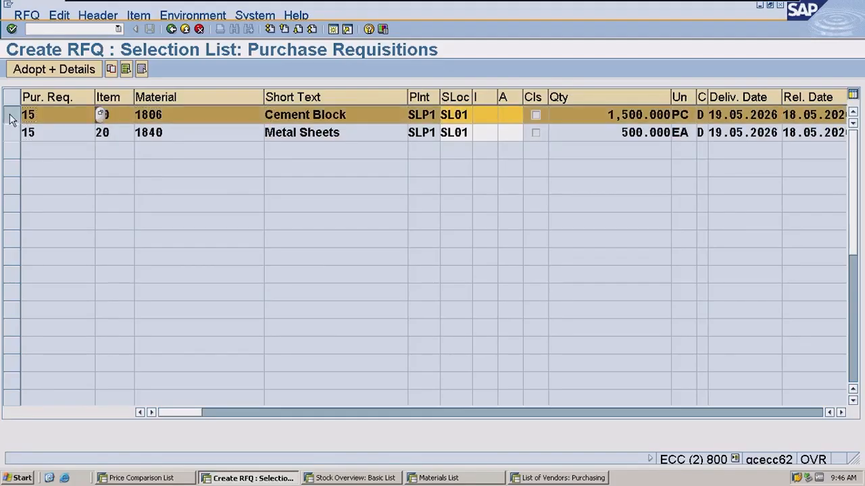
{"action": "left_click", "coordinate": [73, 73]}
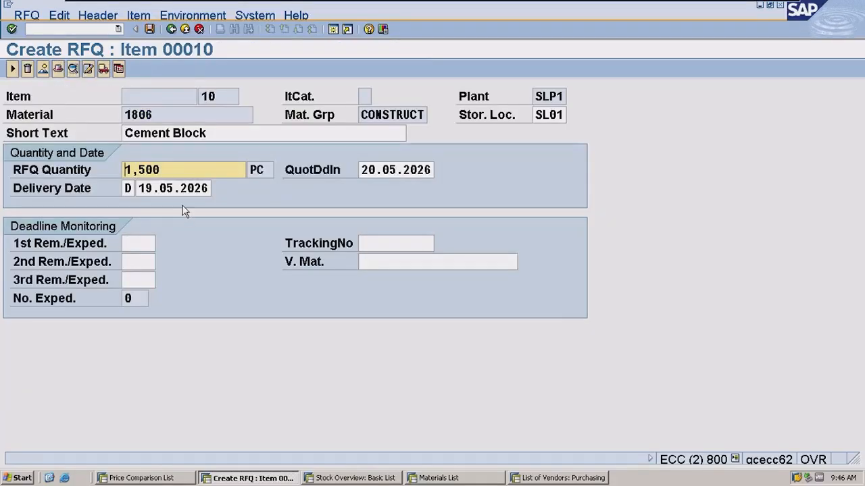
Step: Set the Cement Block item's delivery date to 29.05.2026 and go to the RFQ item overview
{"action": "left_click", "coordinate": [188, 193]}
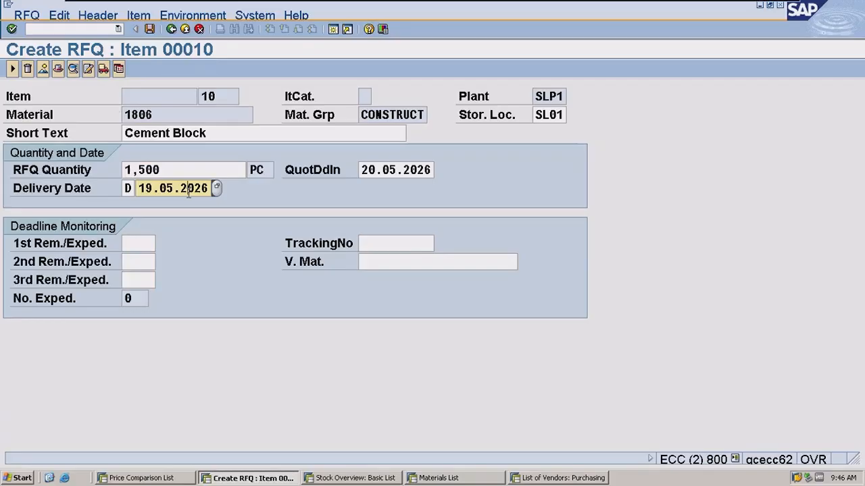
{"action": "left_click", "coordinate": [383, 170]}
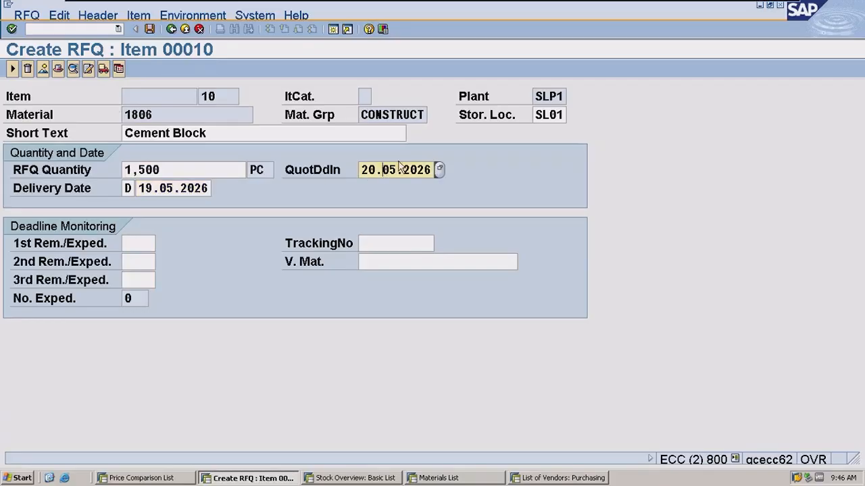
{"action": "key", "text": "Return"}
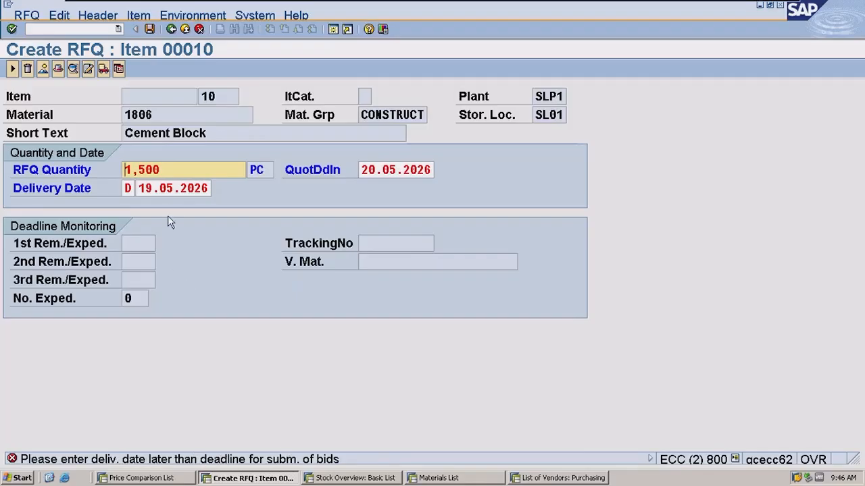
{"action": "left_click", "coordinate": [189, 188]}
{"action": "left_click", "coordinate": [218, 187]}
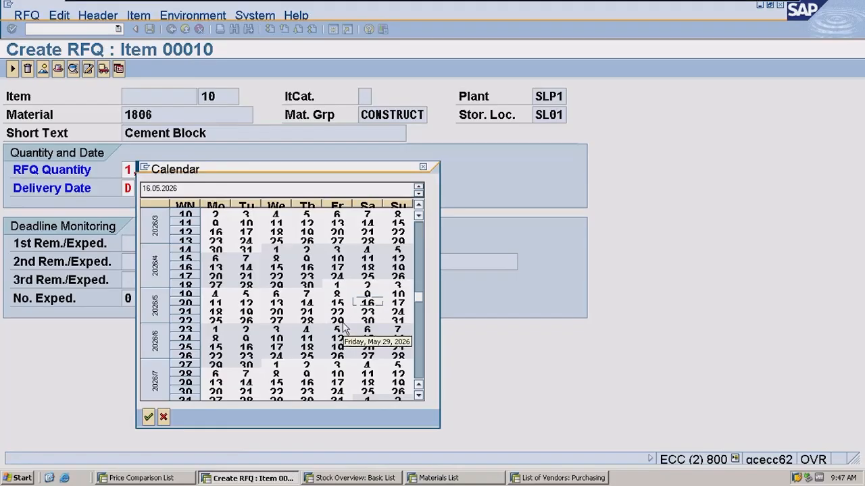
{"action": "key", "text": "Escape"}
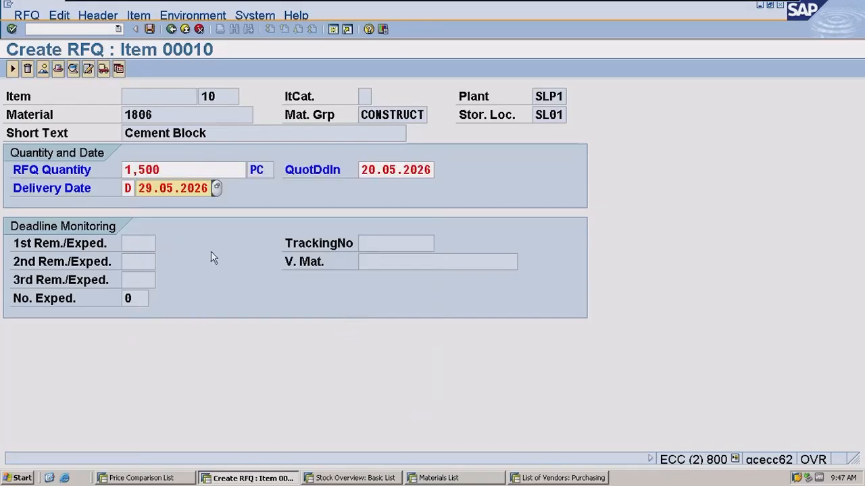
{"action": "key", "text": "F3"}
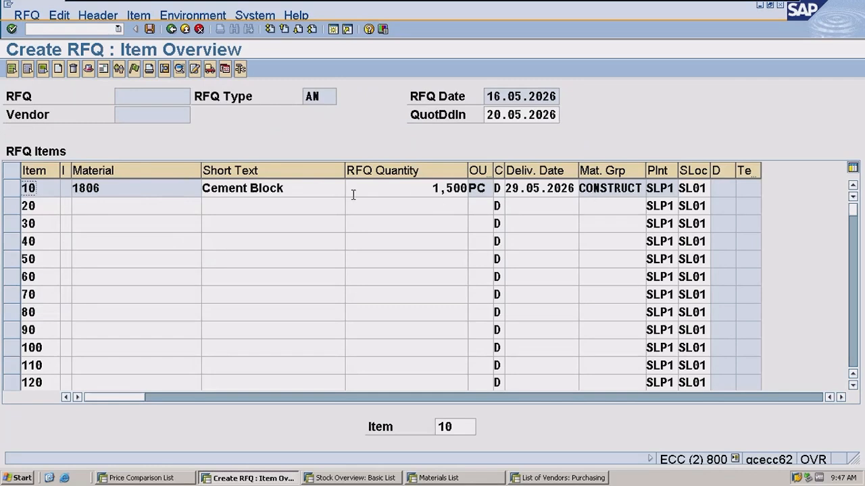
Step: Select the Cement Block item in the overview and open the RFQ's vendor address data
{"action": "left_click_drag", "start_coordinate": [401, 186], "coordinate": [469, 189]}
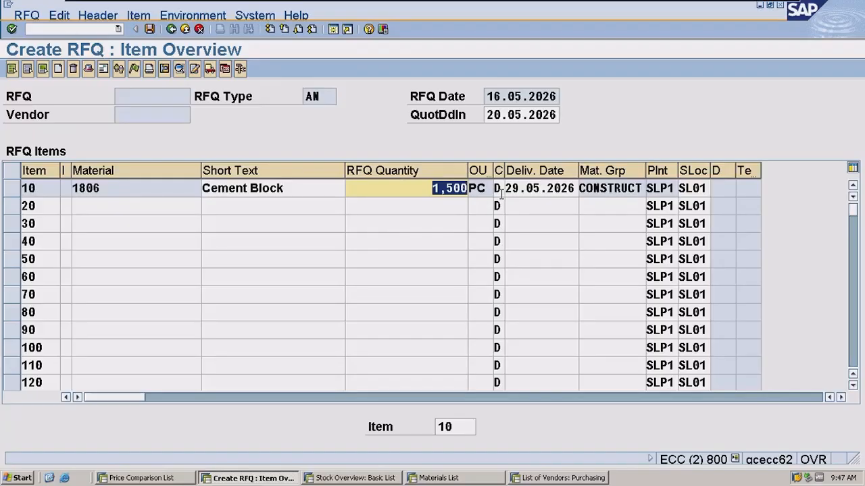
{"action": "left_click", "coordinate": [18, 193]}
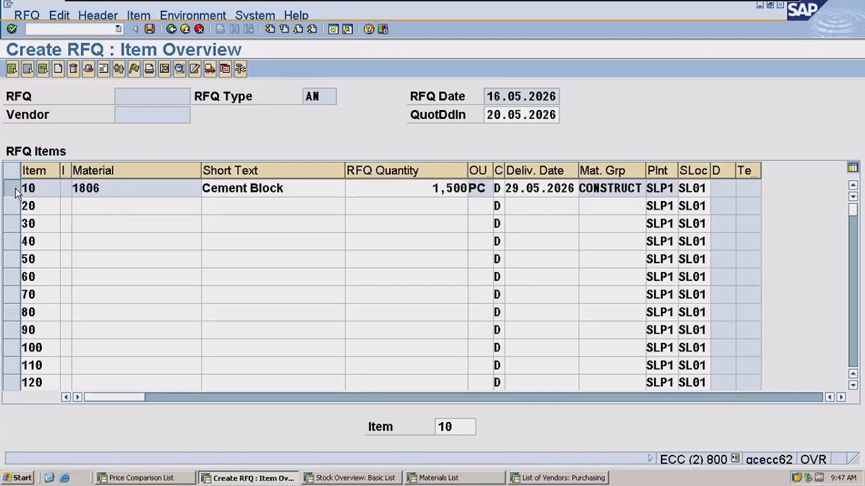
{"action": "left_click", "coordinate": [16, 193]}
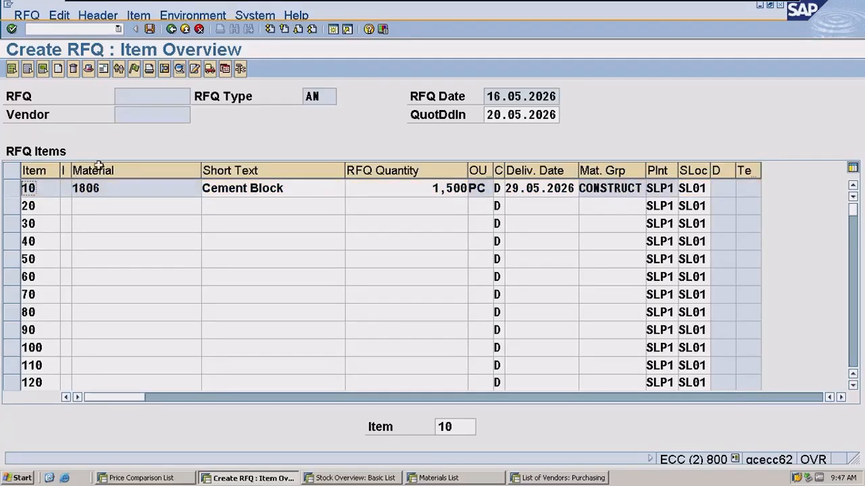
{"action": "left_click", "coordinate": [157, 110]}
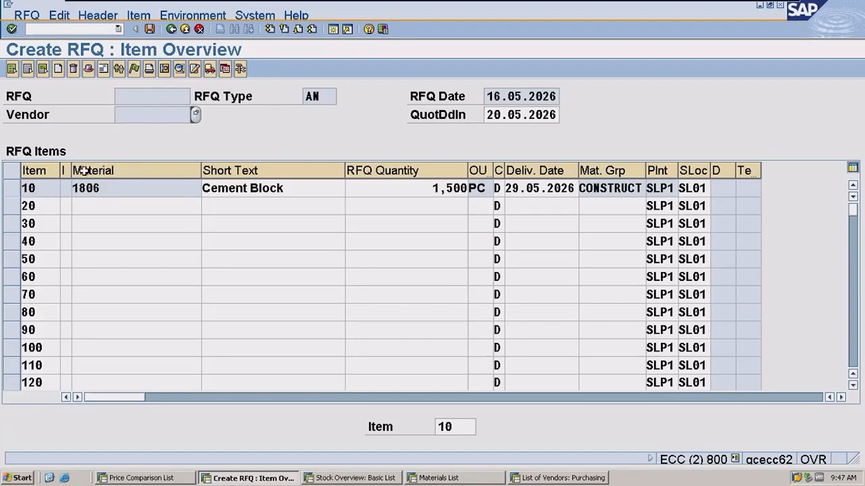
{"action": "left_click", "coordinate": [15, 187]}
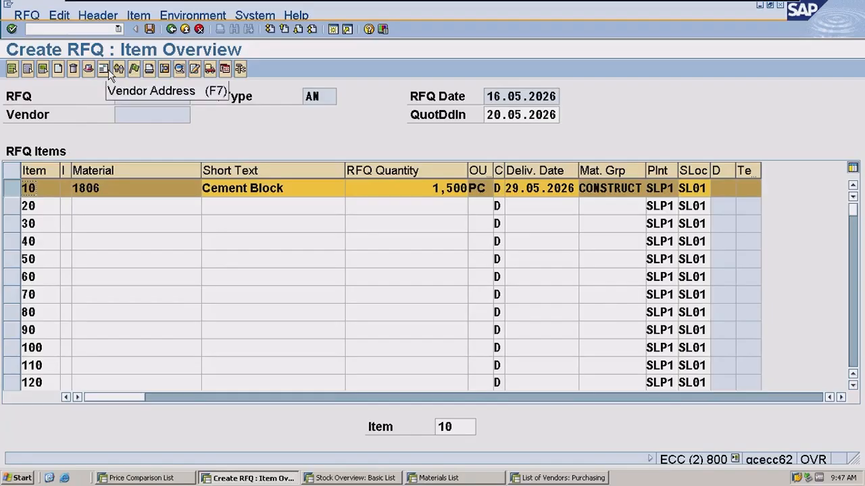
{"action": "left_click", "coordinate": [115, 15]}
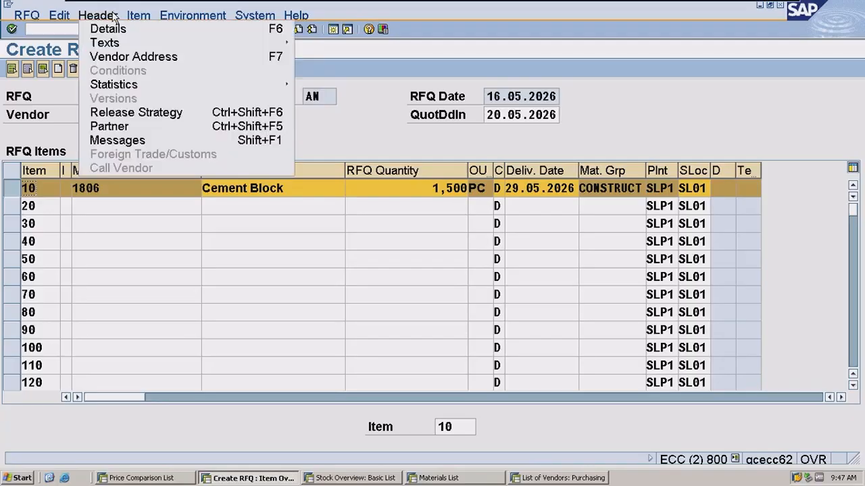
{"action": "left_click", "coordinate": [135, 58]}
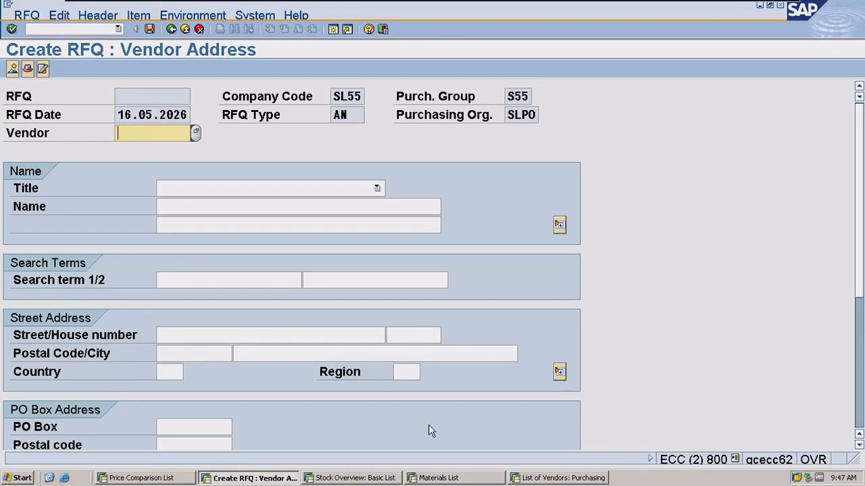
Step: Restart RFQ creation with transaction /nme41 and set the quotation deadline to 20.05.2026
{"action": "left_click", "coordinate": [99, 30]}
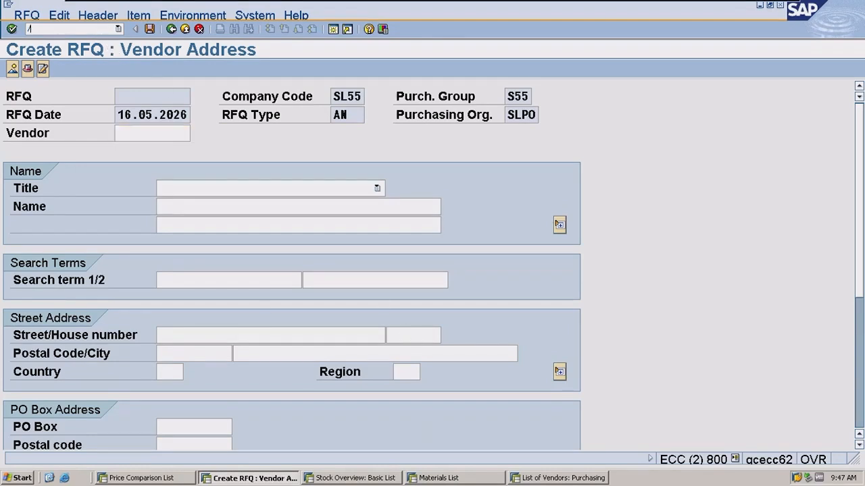
{"action": "type", "text": "/nme41"}
{"action": "key", "text": "Return"}
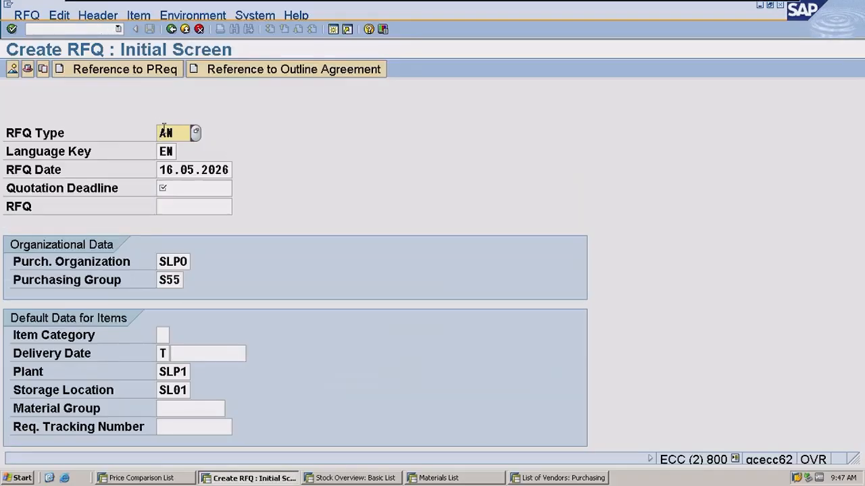
{"action": "left_click", "coordinate": [206, 188]}
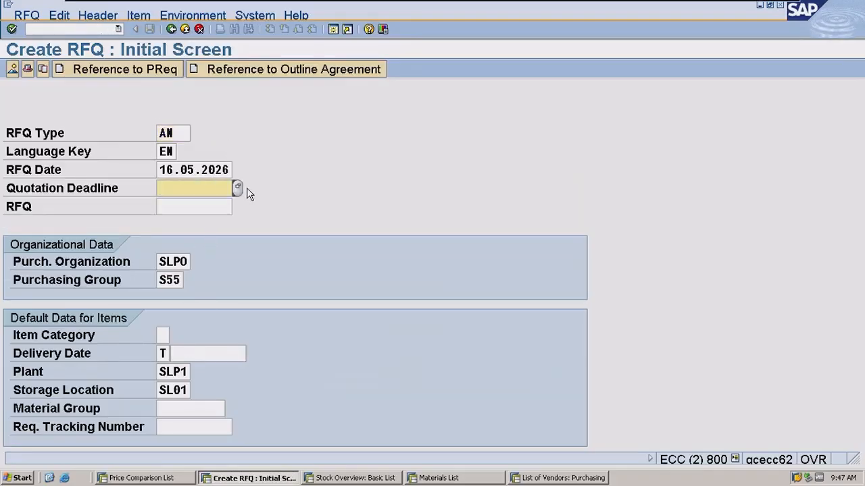
{"action": "left_click", "coordinate": [237, 188]}
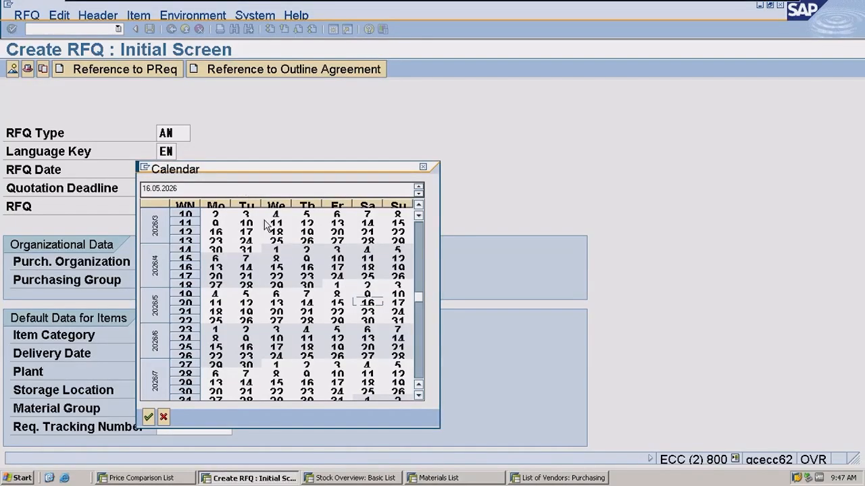
{"action": "double_click", "coordinate": [277, 311]}
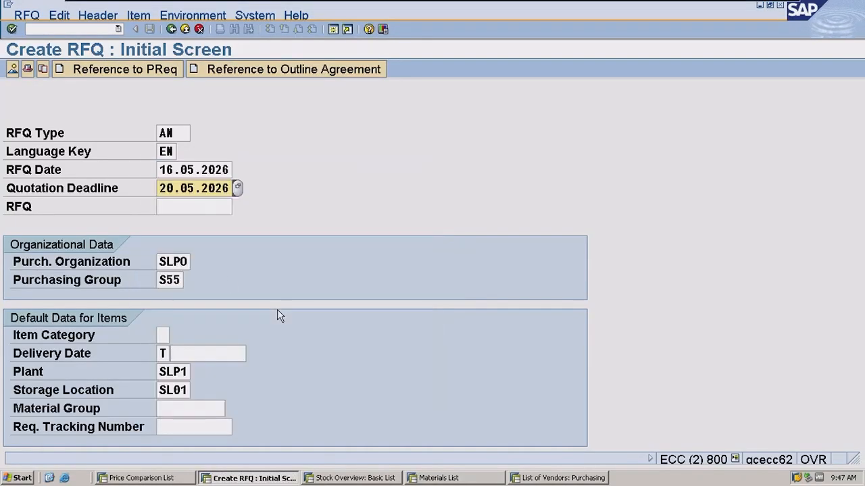
Step: Create the RFQ with reference to purchase requisition 15 for purchasing group S55
{"action": "left_click", "coordinate": [149, 71]}
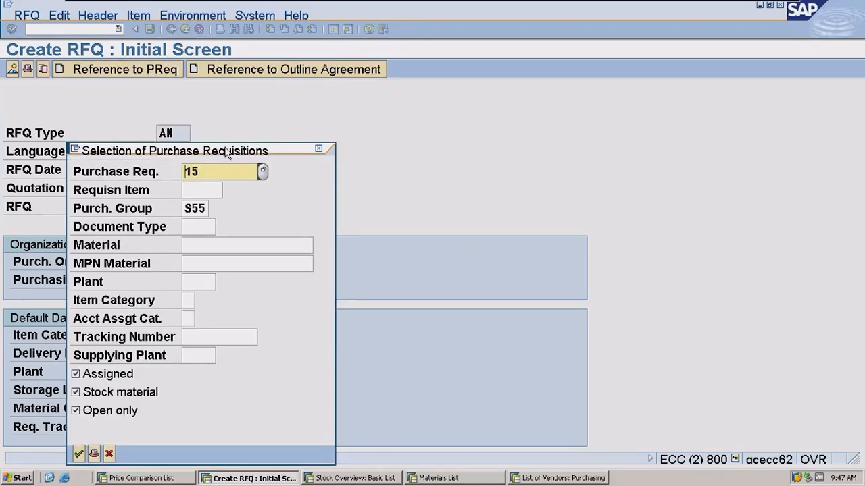
{"action": "left_click_drag", "start_coordinate": [228, 154], "coordinate": [417, 103]}
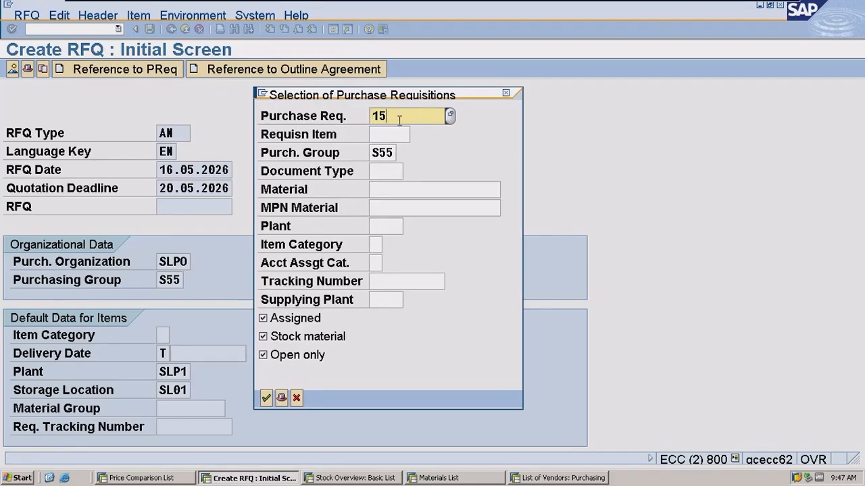
{"action": "key", "text": "Return"}
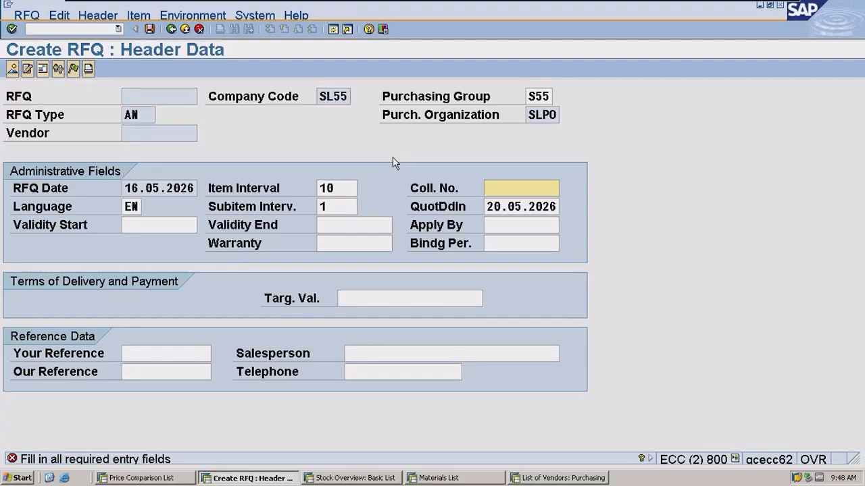
Step: Enter the previously used person's name as the collective number and continue to the requisition selection list
{"action": "type", "text": "a"}
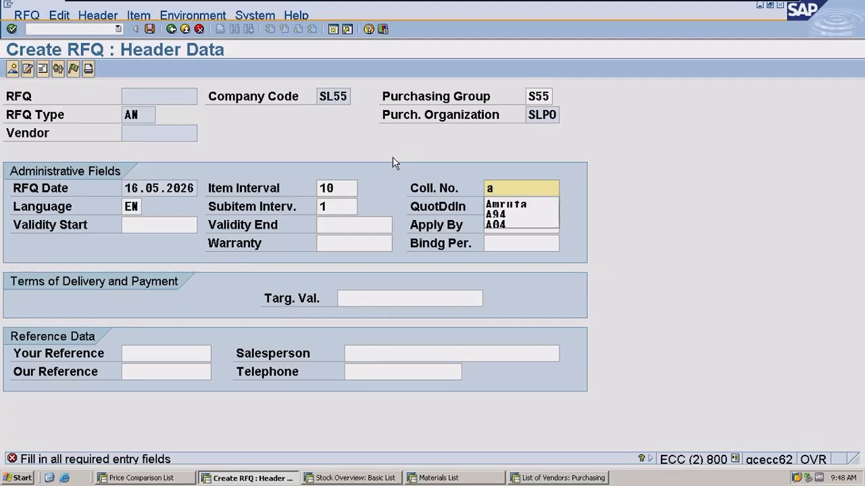
{"action": "key", "text": "Down"}
{"action": "key", "text": "Return"}
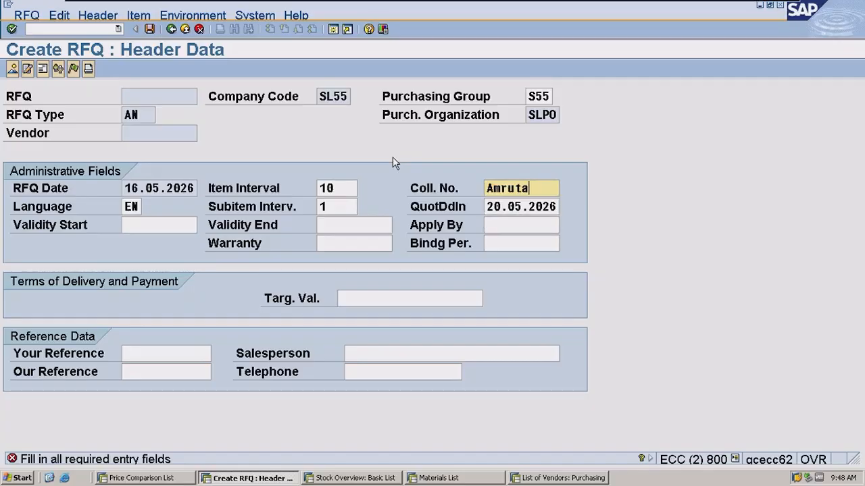
{"action": "key", "text": "Return"}
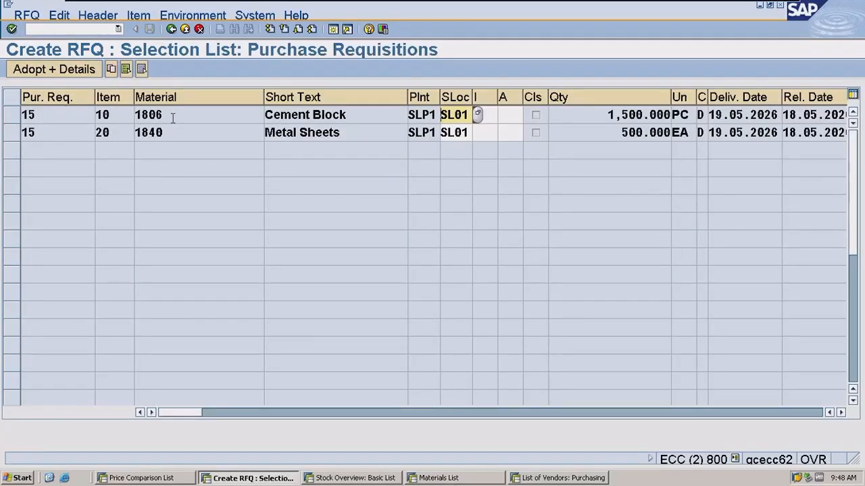
Step: Adopt the Cement Block item from the requisition list with its details and set its delivery date to 29.05.2026
{"action": "left_click", "coordinate": [13, 115]}
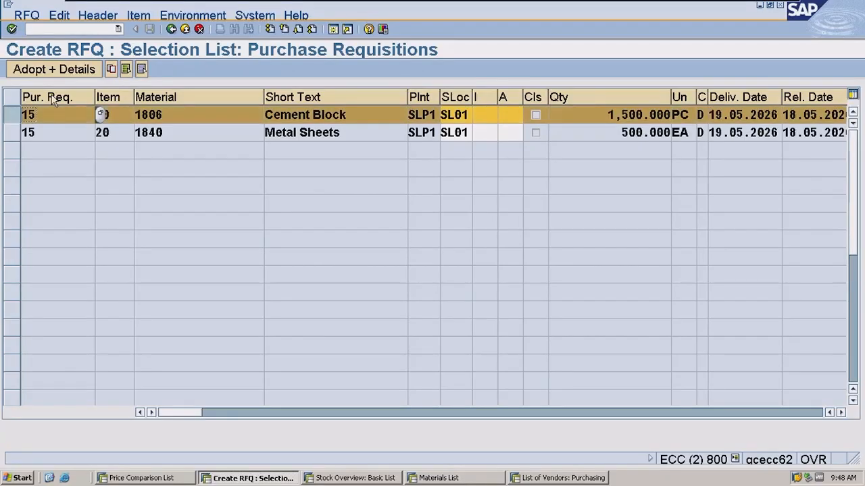
{"action": "left_click", "coordinate": [87, 73]}
{"action": "left_click", "coordinate": [207, 189]}
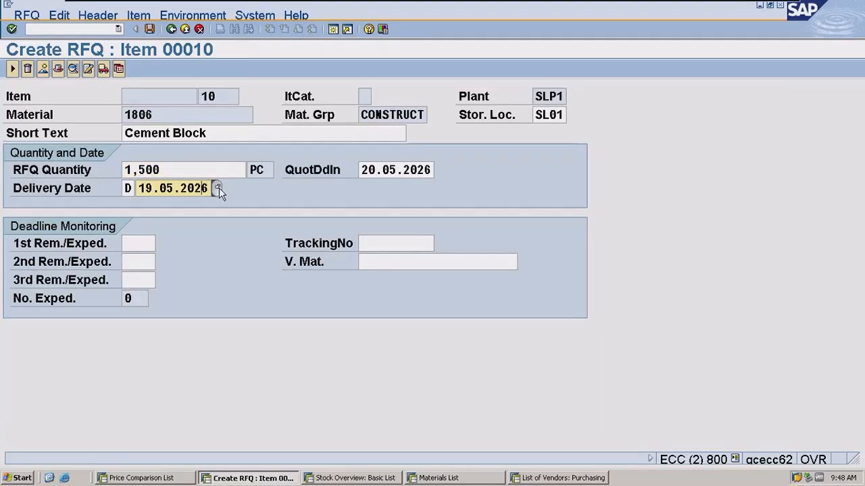
{"action": "left_click", "coordinate": [219, 188]}
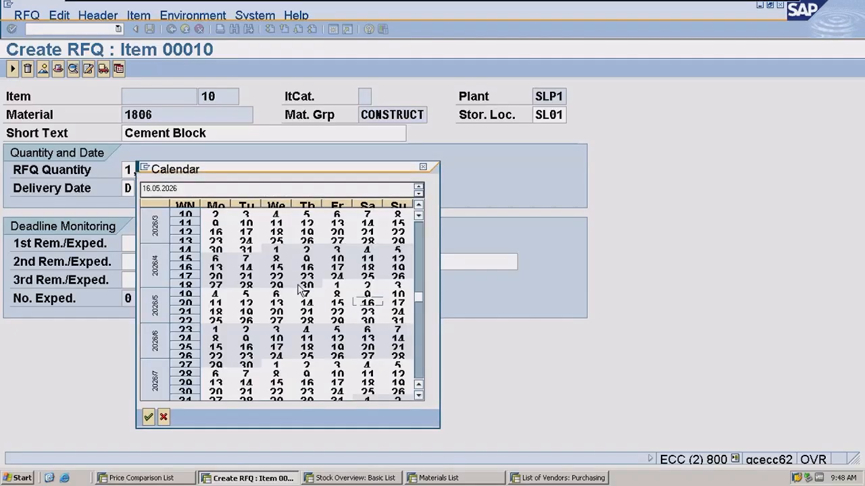
{"action": "double_click", "coordinate": [334, 322]}
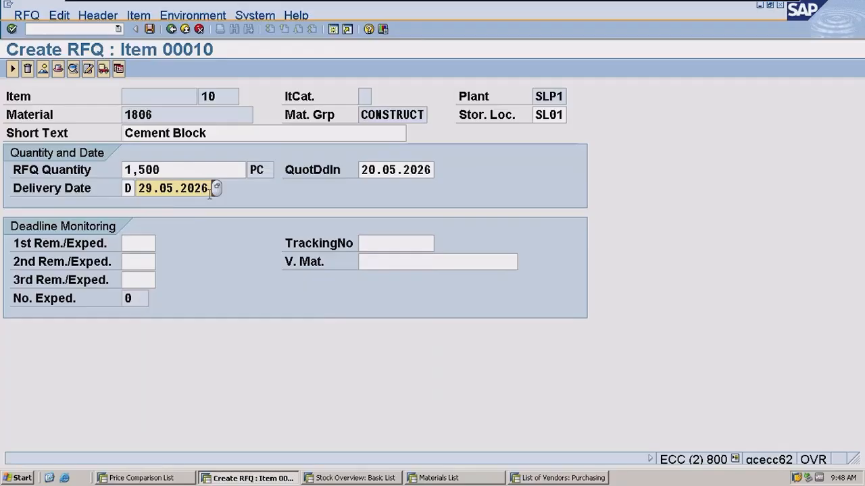
{"action": "key", "text": "Return"}
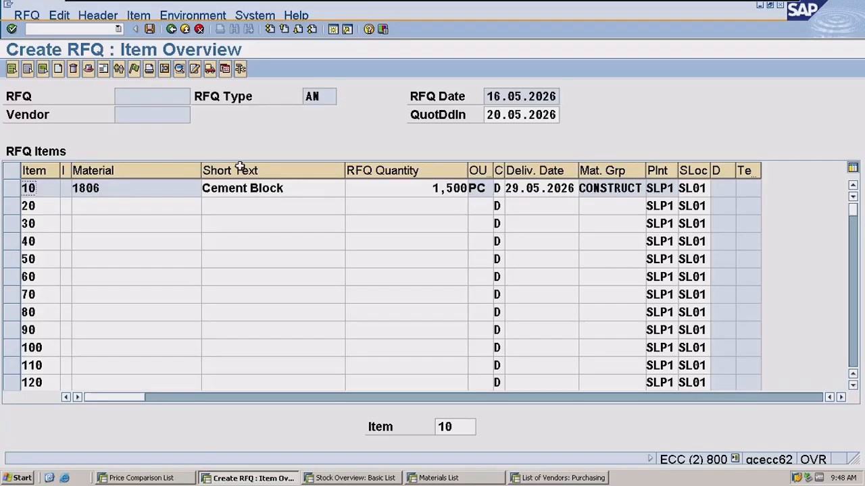
Step: Select the Cement Block item in the RFQ item overview
{"action": "left_click", "coordinate": [12, 189]}
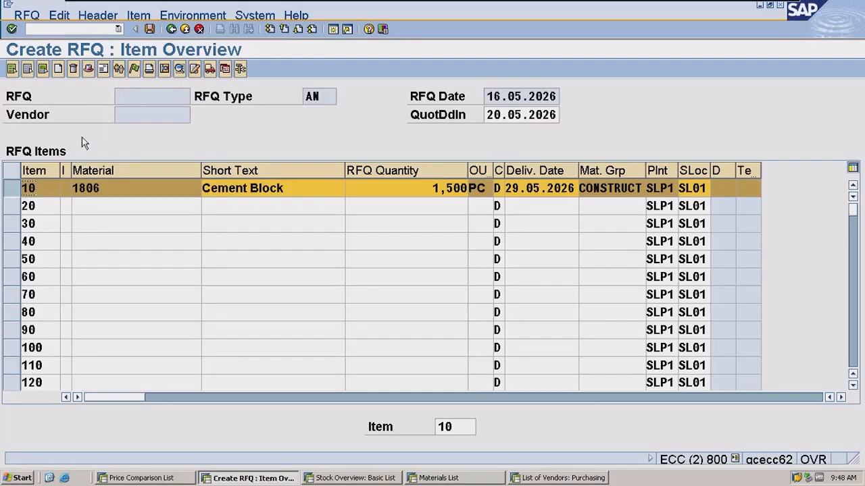
Step: Open the RFQ's vendor address entry and, in the Stock Overview session, list purchasing organization SLPO's vendors with transaction MKVZ
{"action": "left_click", "coordinate": [104, 70]}
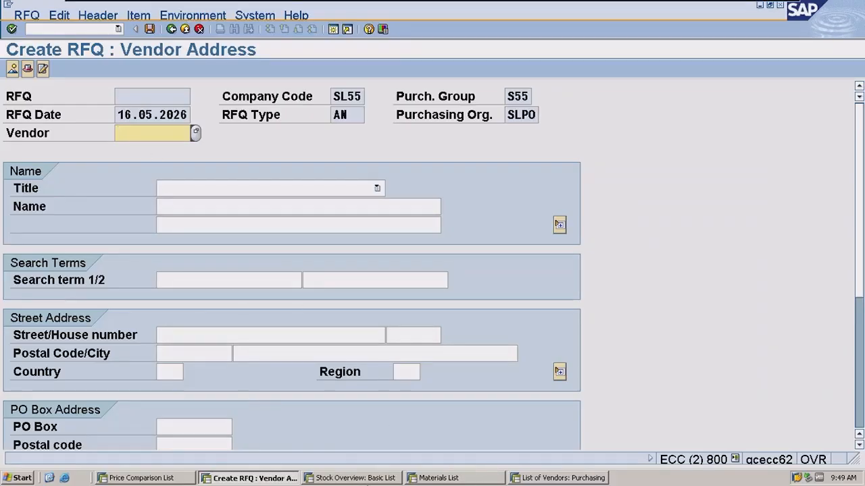
{"action": "left_click", "coordinate": [364, 480]}
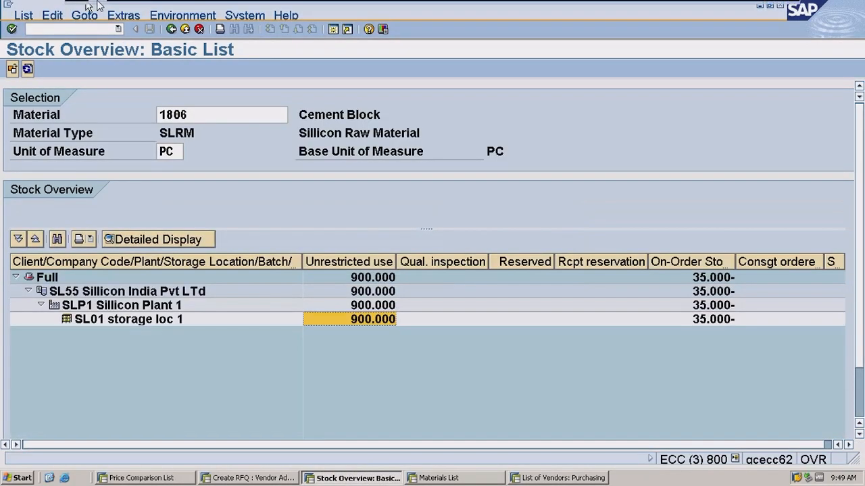
{"action": "left_click", "coordinate": [62, 29]}
{"action": "type", "text": "/n"}
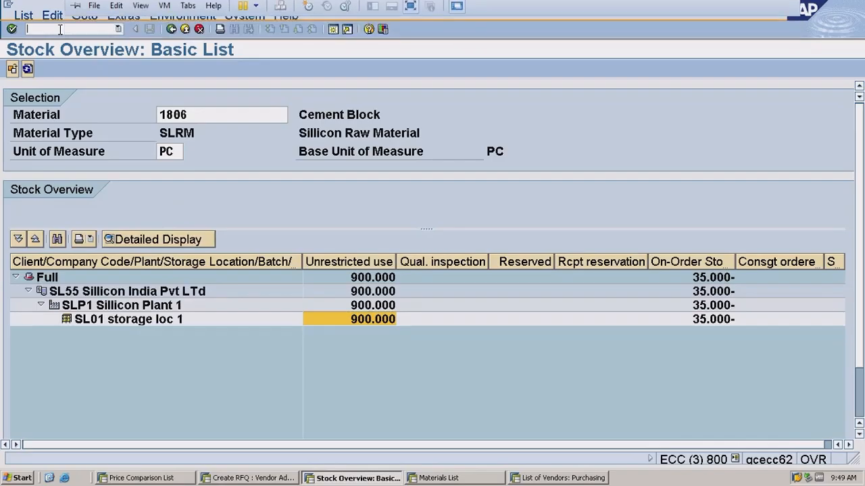
{"action": "type", "text": "vz"}
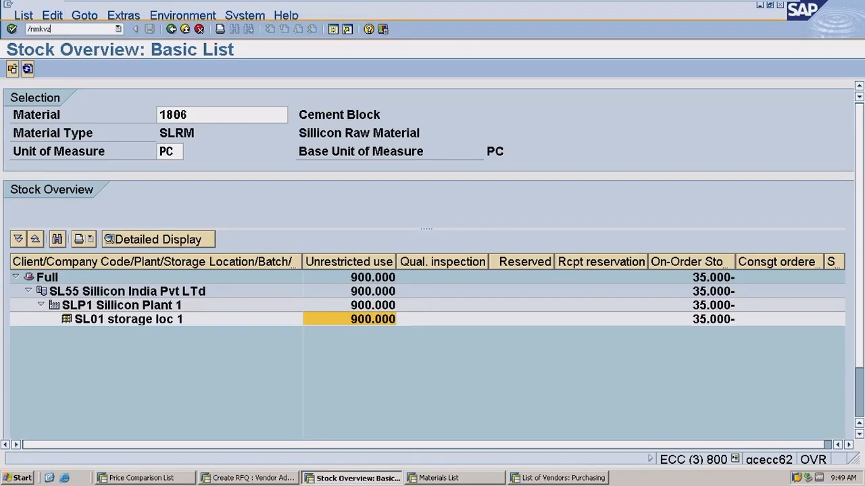
{"action": "key", "text": "Return"}
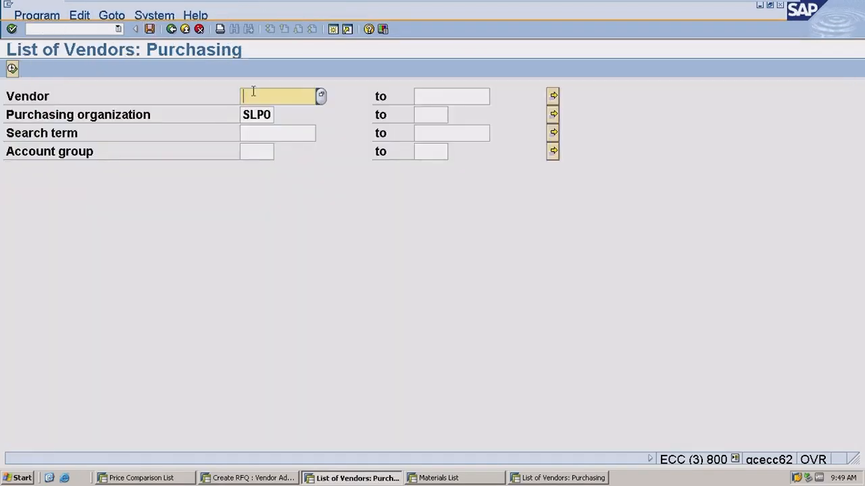
{"action": "left_click", "coordinate": [264, 115]}
{"action": "left_click", "coordinate": [12, 68]}
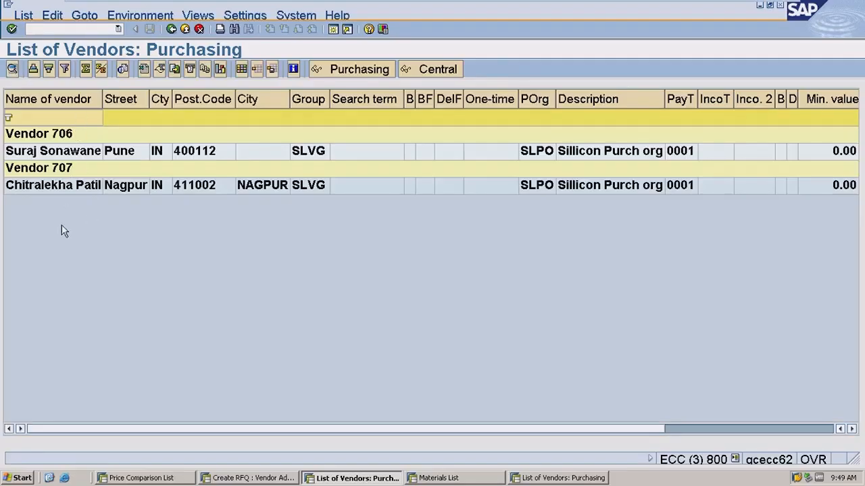
{"action": "left_click", "coordinate": [84, 139]}
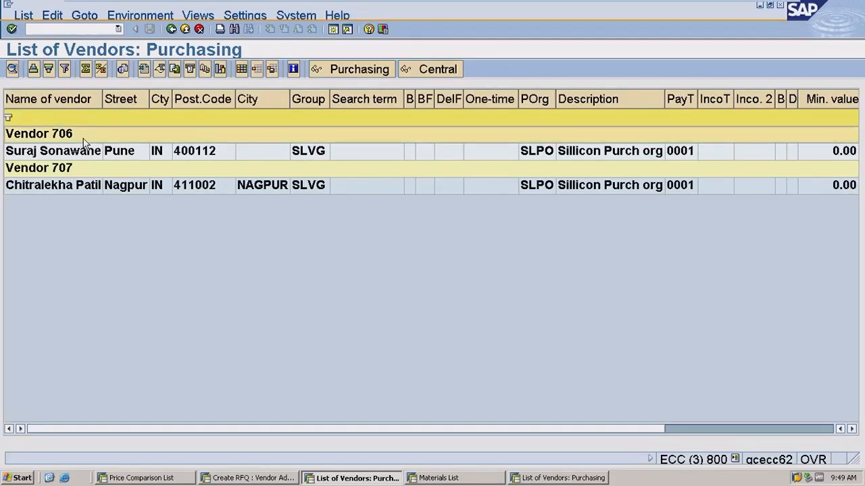
Step: Enter the first listed vendor's number in the Create RFQ session and save the RFQ
{"action": "left_click", "coordinate": [270, 479]}
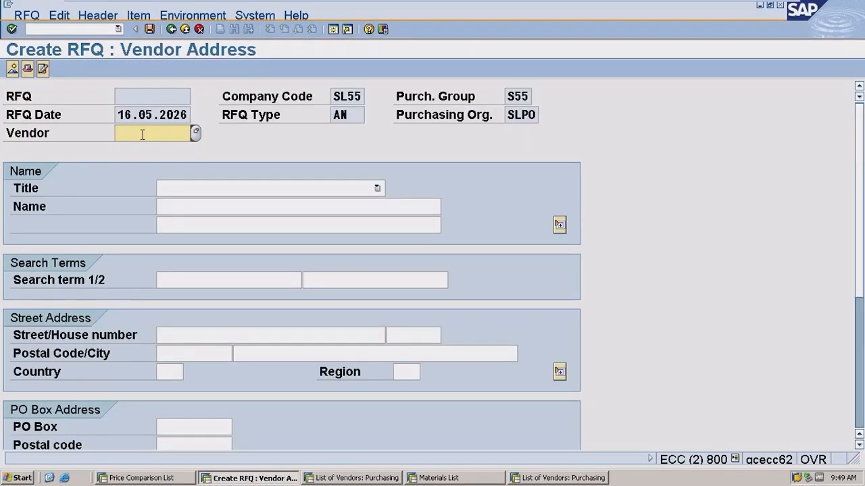
{"action": "type", "text": "706"}
{"action": "key", "text": "Return"}
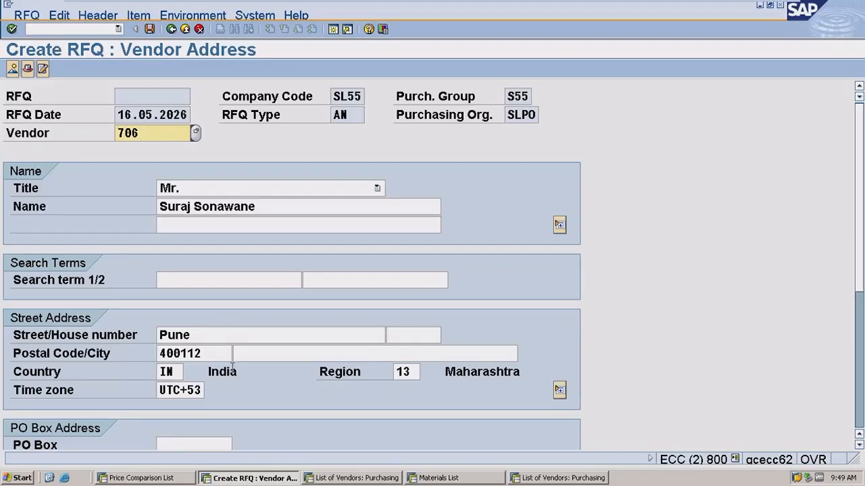
{"action": "left_click", "coordinate": [150, 30]}
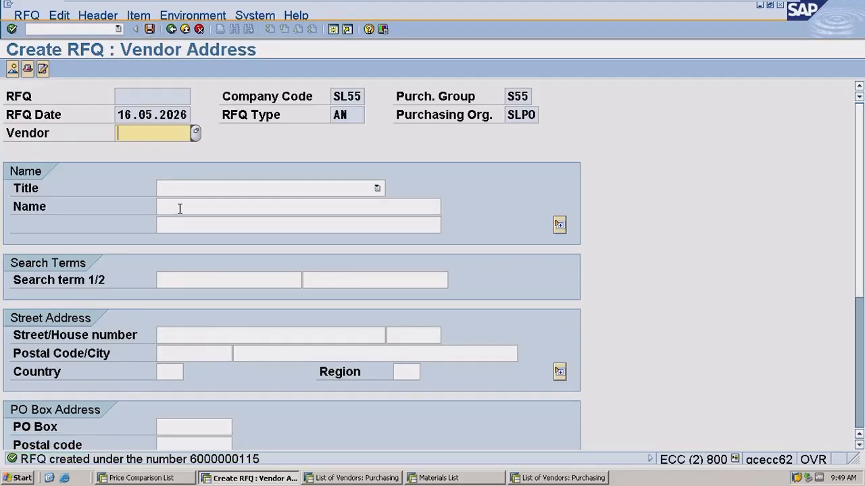
Step: Copy the new RFQ number from the details of the creation message and close them
{"action": "double_click", "coordinate": [233, 459]}
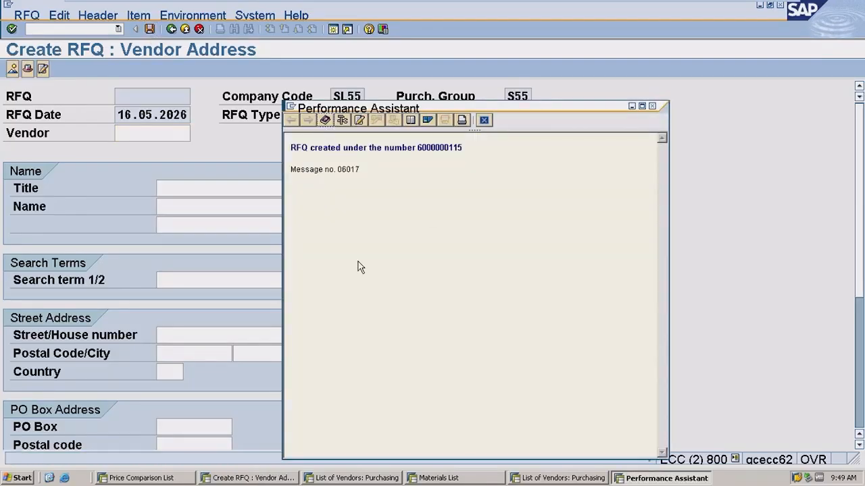
{"action": "double_click", "coordinate": [439, 148]}
{"action": "key", "text": "ctrl+c"}
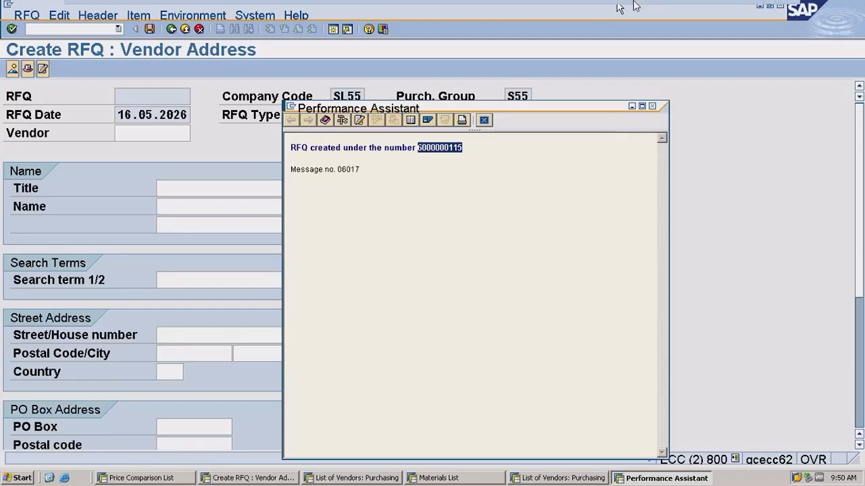
{"action": "mouse_move", "coordinate": [715, 6]}
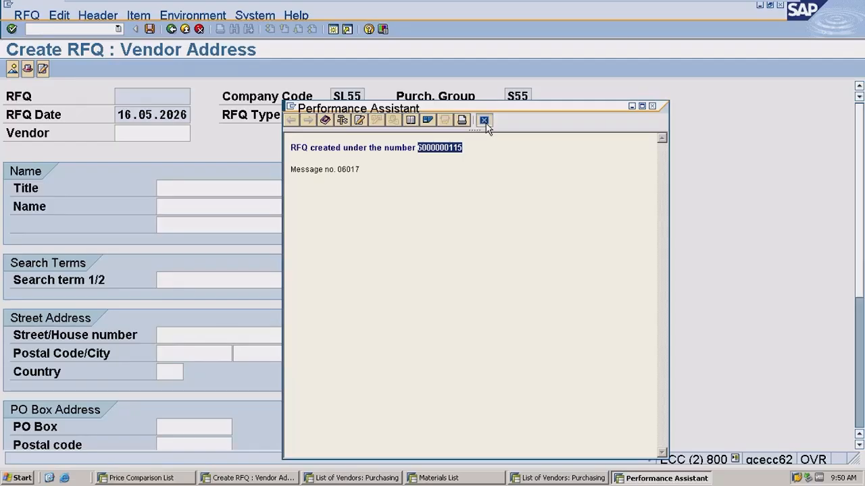
{"action": "left_click", "coordinate": [485, 122]}
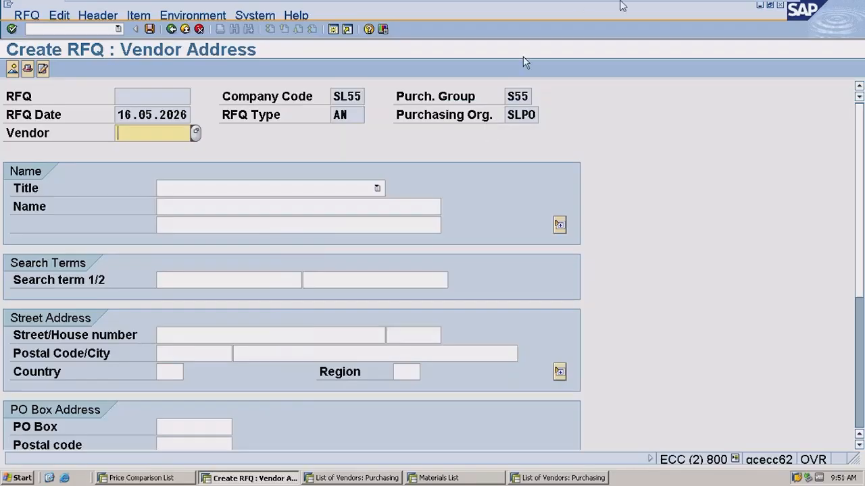
Step: Switch to the MM workbook in Excel and review the P2P sheet's supplier prices, procurement cycle and RFQ transaction codes
{"action": "mouse_move", "coordinate": [623, 5]}
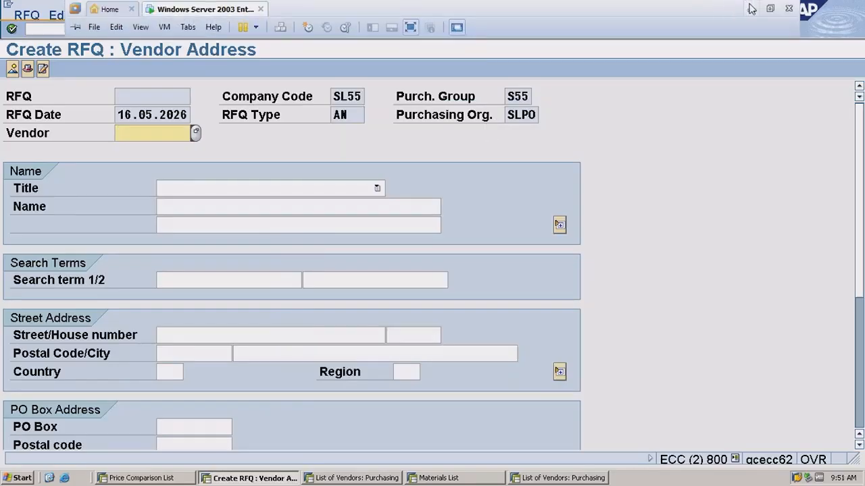
{"action": "left_click", "coordinate": [751, 8]}
{"action": "scroll", "coordinate": [426, 229], "scroll_direction": "right", "scroll_amount": 2}
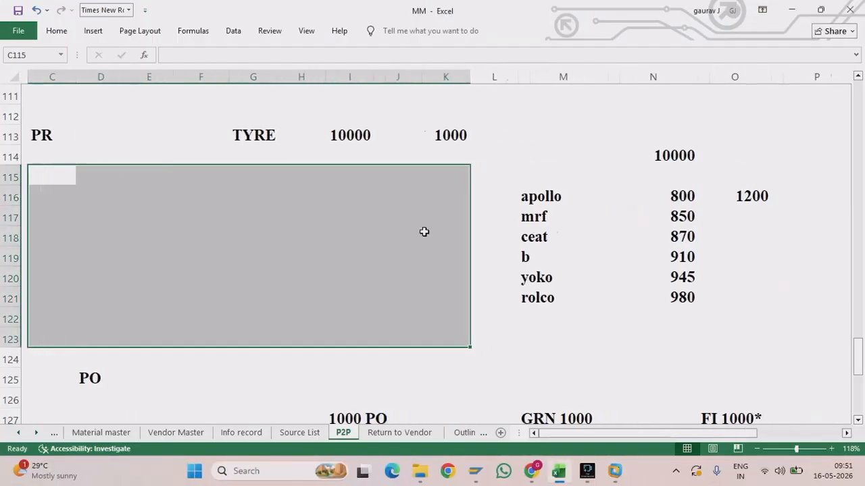
{"action": "left_click_drag", "start_coordinate": [487, 216], "coordinate": [627, 218]}
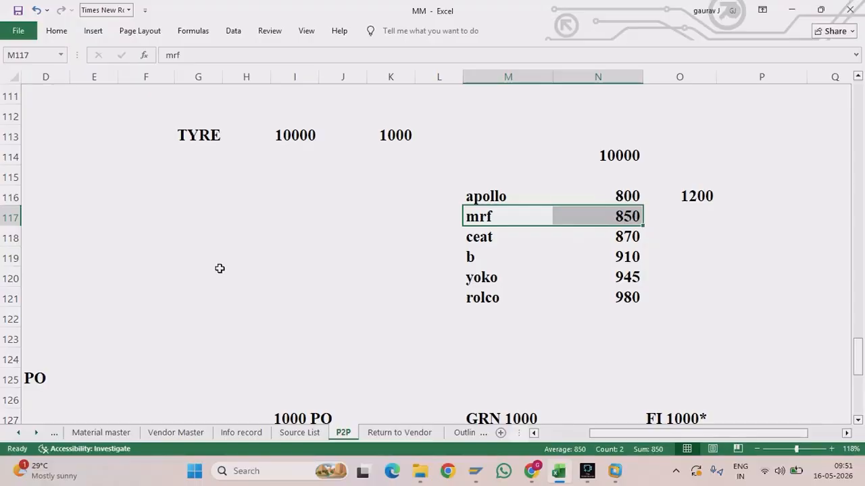
{"action": "scroll", "coordinate": [220, 268], "scroll_direction": "up", "scroll_amount": 18}
{"action": "scroll", "coordinate": [219, 268], "scroll_direction": "left", "scroll_amount": 3}
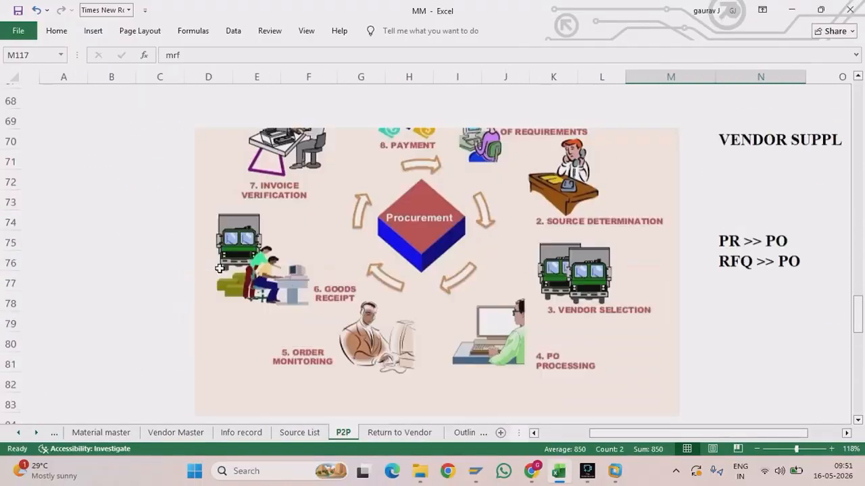
{"action": "scroll", "coordinate": [220, 268], "scroll_direction": "up", "scroll_amount": 14}
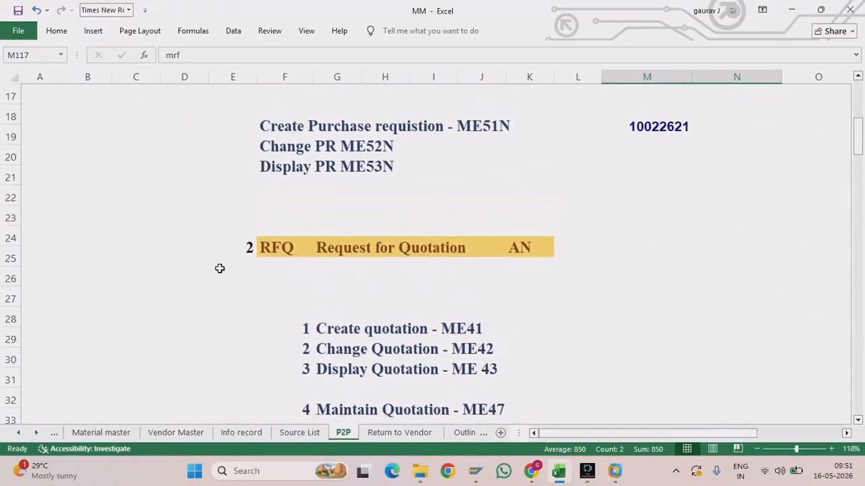
{"action": "scroll", "coordinate": [220, 269], "scroll_direction": "down", "scroll_amount": 2}
{"action": "scroll", "coordinate": [220, 268], "scroll_direction": "right", "scroll_amount": 1}
Step: Switch back to SAP, enter the second listed vendor's number in the RFQ, acknowledge the info record message and save the RFQ
{"action": "left_click", "coordinate": [614, 471]}
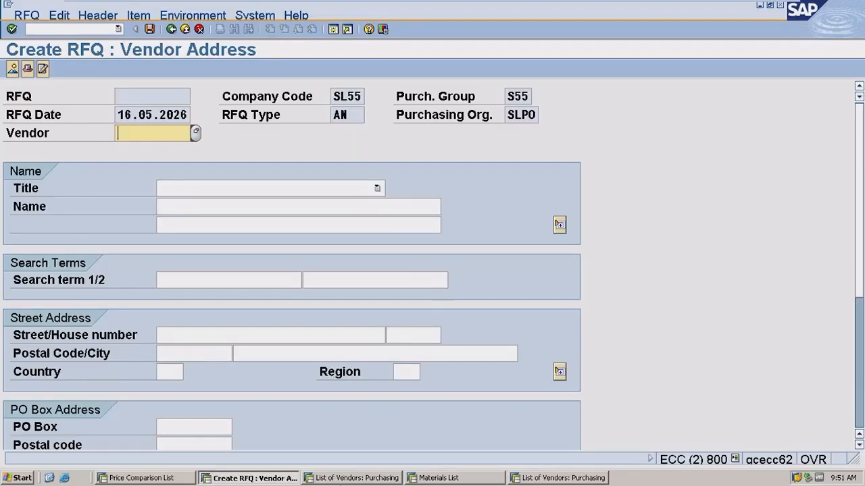
{"action": "left_click", "coordinate": [343, 480]}
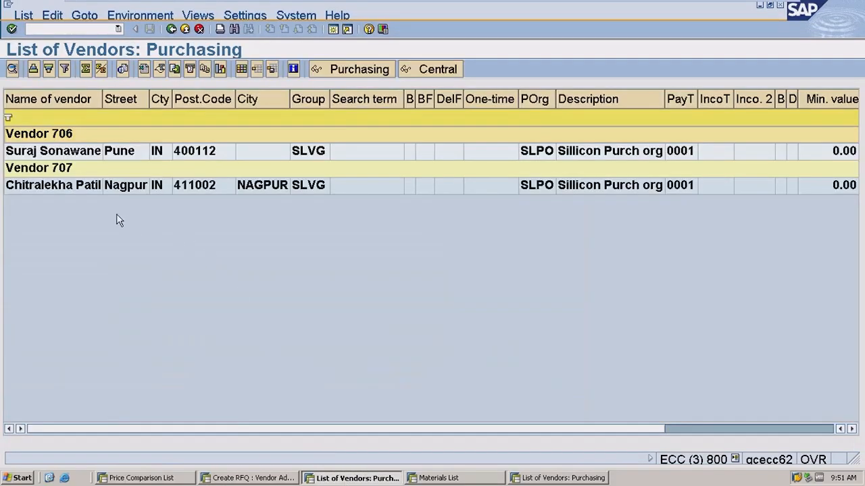
{"action": "left_click", "coordinate": [249, 478]}
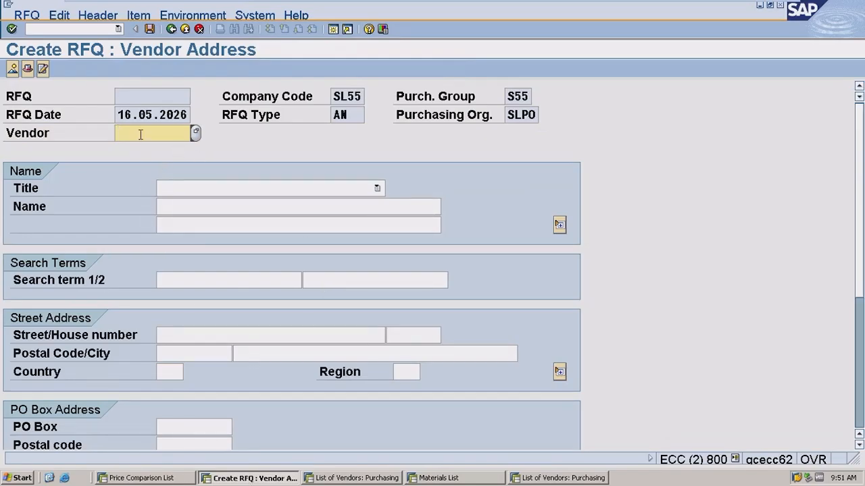
{"action": "type", "text": "707"}
{"action": "key", "text": "Return"}
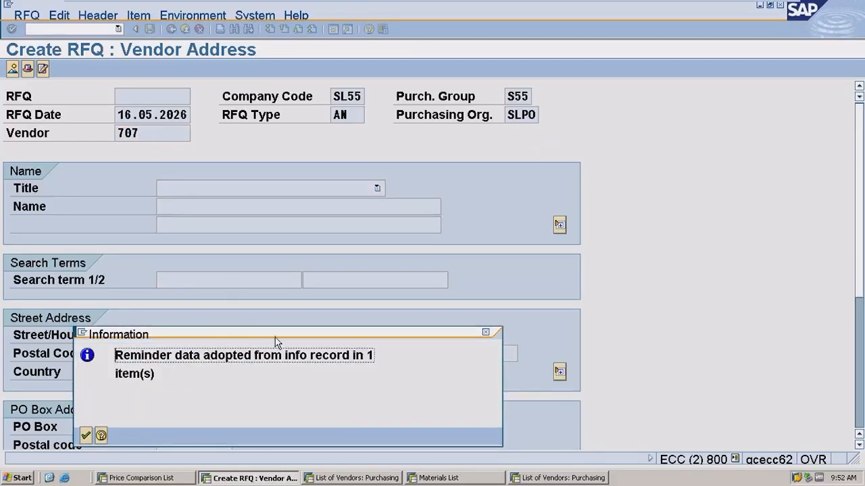
{"action": "left_click_drag", "start_coordinate": [278, 340], "coordinate": [351, 228]}
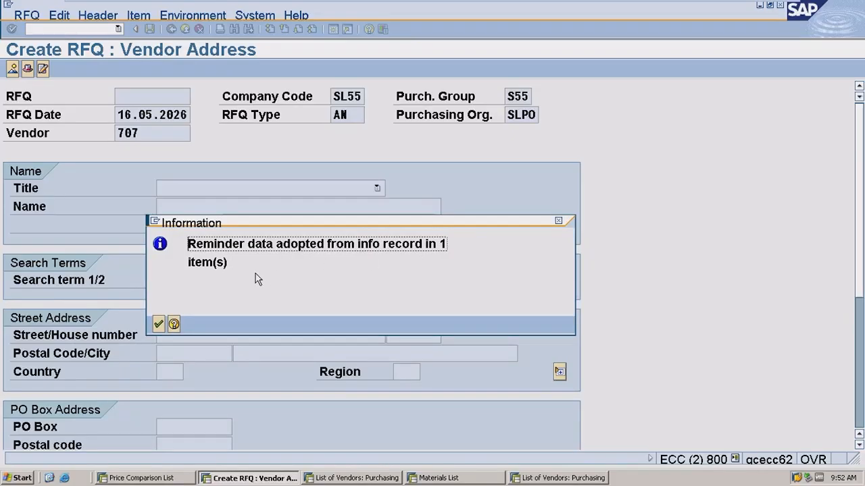
{"action": "key", "text": "Return"}
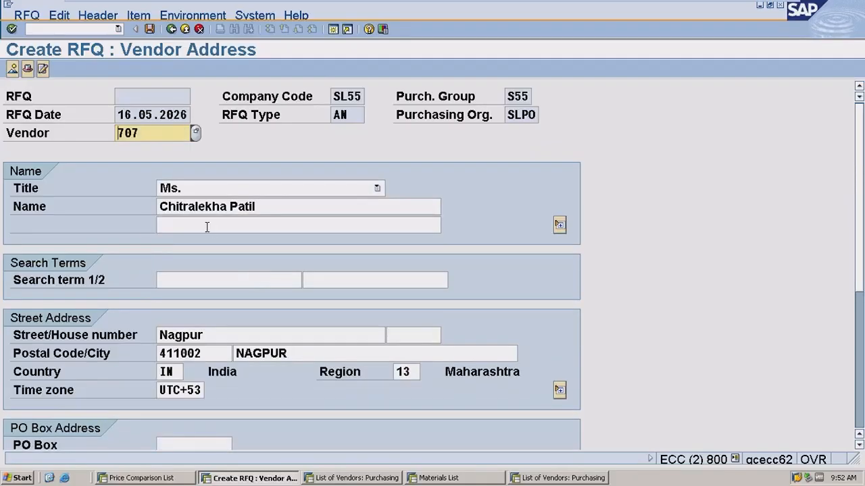
{"action": "left_click", "coordinate": [150, 28]}
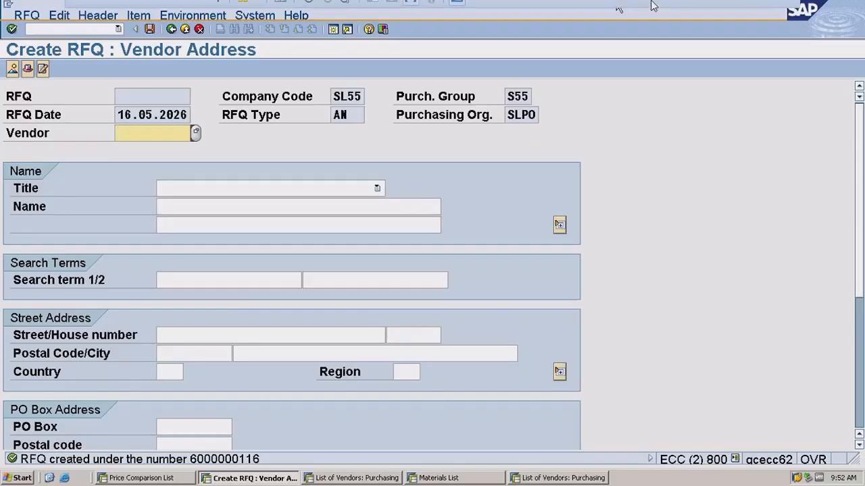
Step: Switch to the MM workbook in Excel and paste the copied RFQ number into cell F146 of the P2P sheet
{"action": "left_click", "coordinate": [751, 7]}
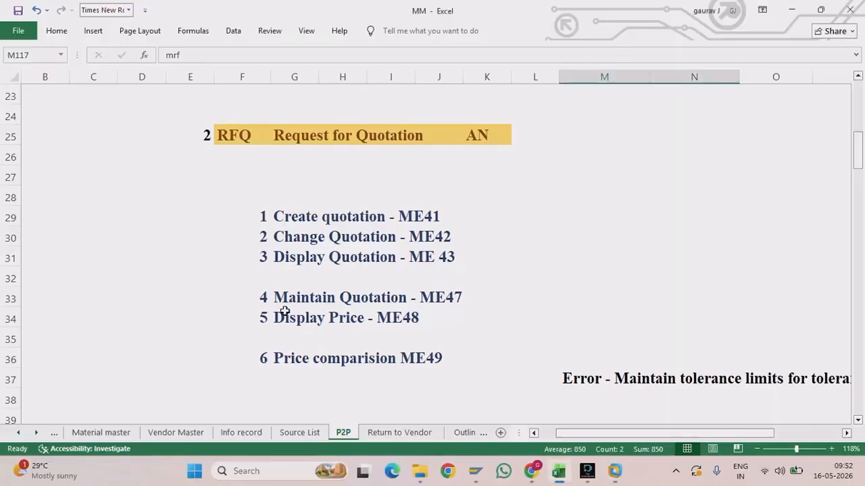
{"action": "scroll", "coordinate": [282, 306], "scroll_direction": "down", "scroll_amount": 20}
{"action": "scroll", "coordinate": [284, 310], "scroll_direction": "down", "scroll_amount": 10}
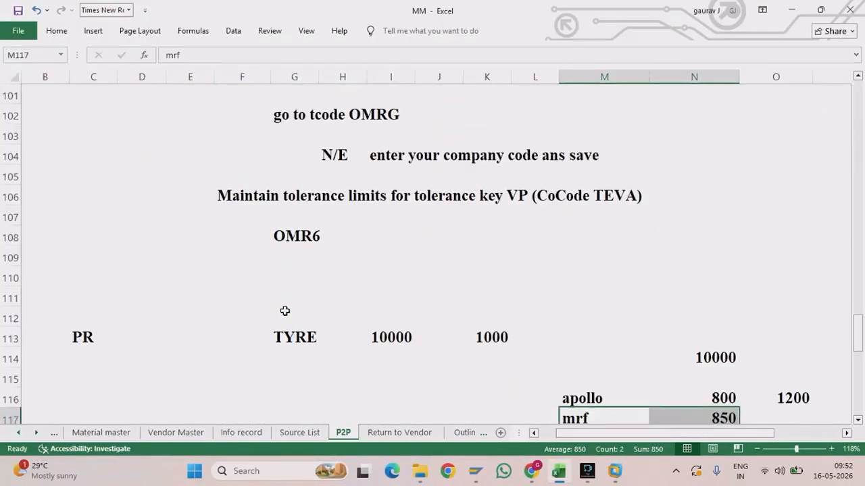
{"action": "scroll", "coordinate": [285, 311], "scroll_direction": "down", "scroll_amount": 6}
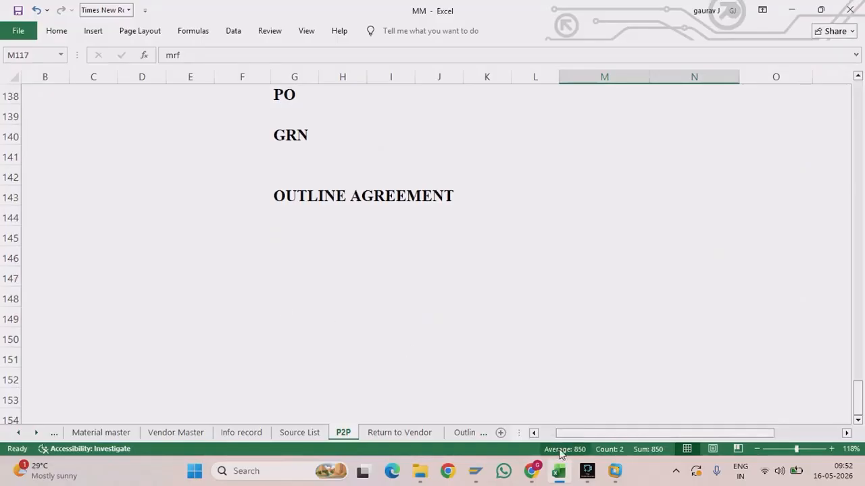
{"action": "left_click", "coordinate": [613, 472]}
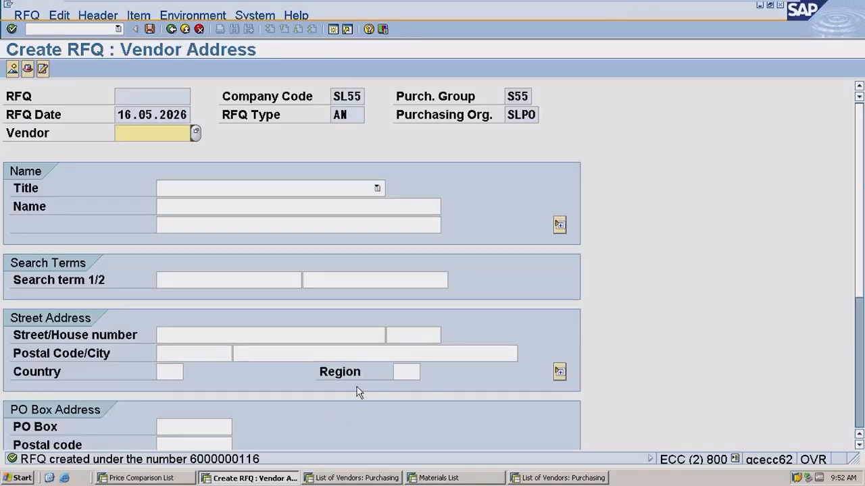
{"action": "mouse_move", "coordinate": [765, 7]}
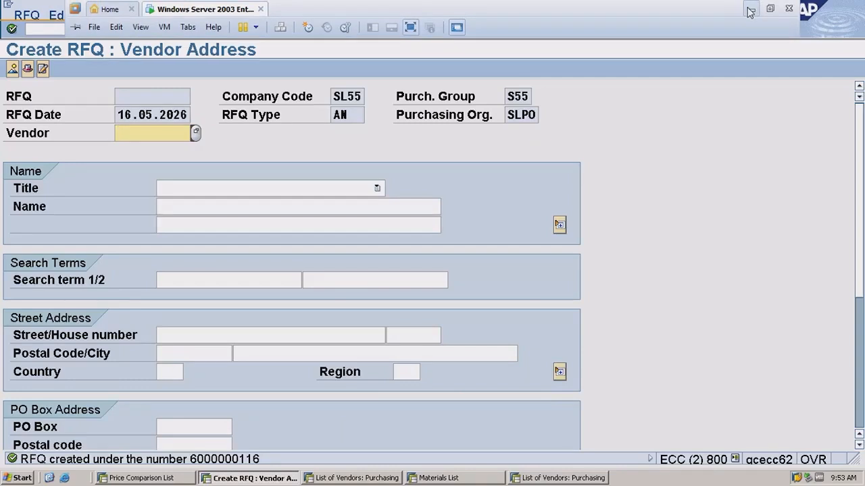
{"action": "left_click", "coordinate": [748, 11]}
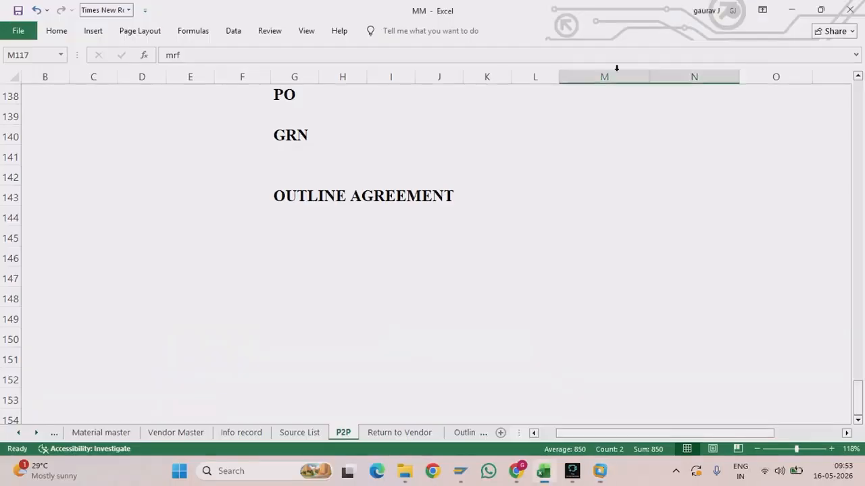
{"action": "double_click", "coordinate": [259, 259]}
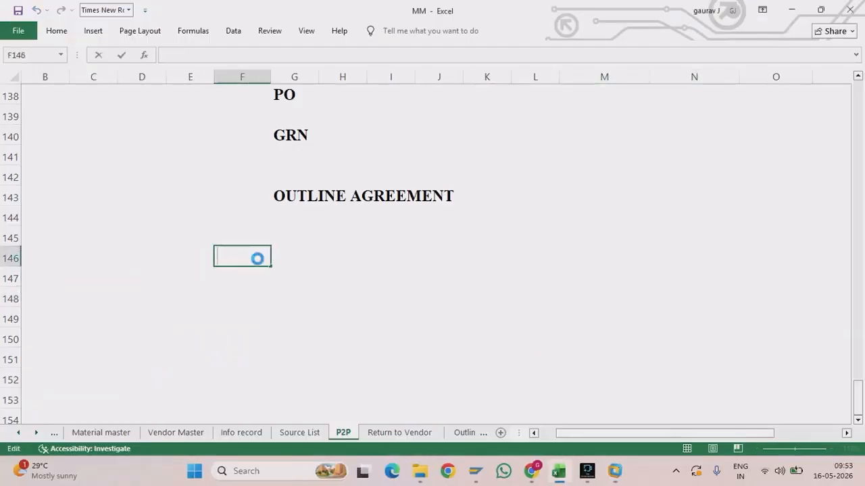
{"action": "key", "text": "ctrl+v"}
{"action": "key", "text": "Return"}
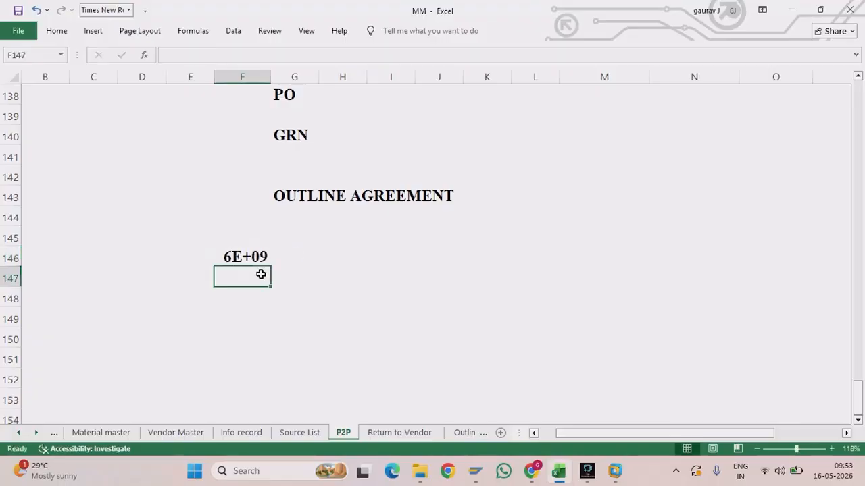
{"action": "double_click", "coordinate": [258, 254]}
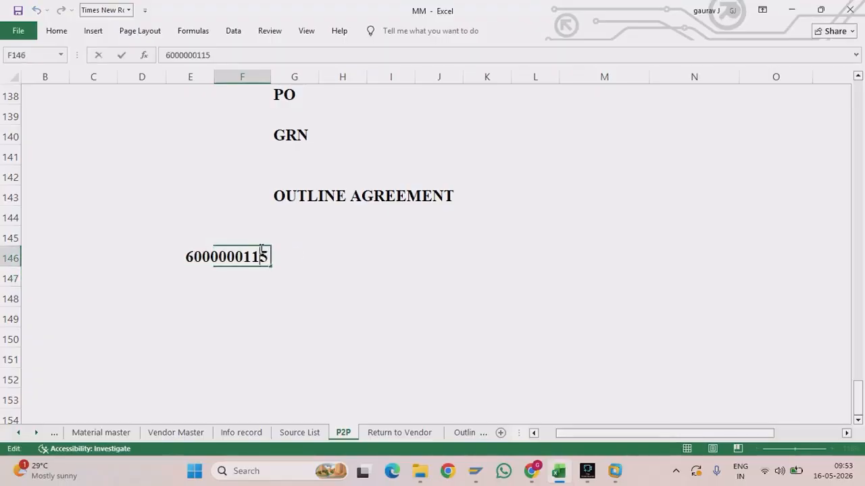
Step: Paste the copied RFQ number into cell E147 and change its last digit to 6 for the second RFQ
{"action": "left_click", "coordinate": [202, 273]}
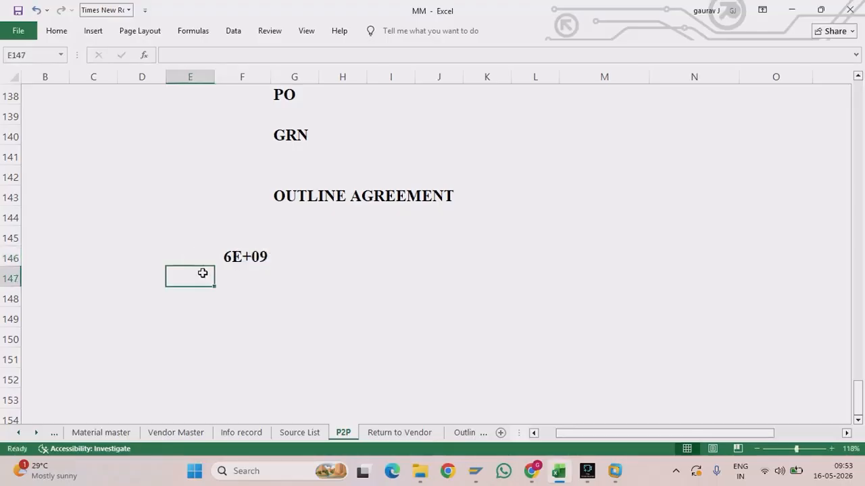
{"action": "key", "text": "ctrl+v"}
{"action": "double_click", "coordinate": [202, 274]}
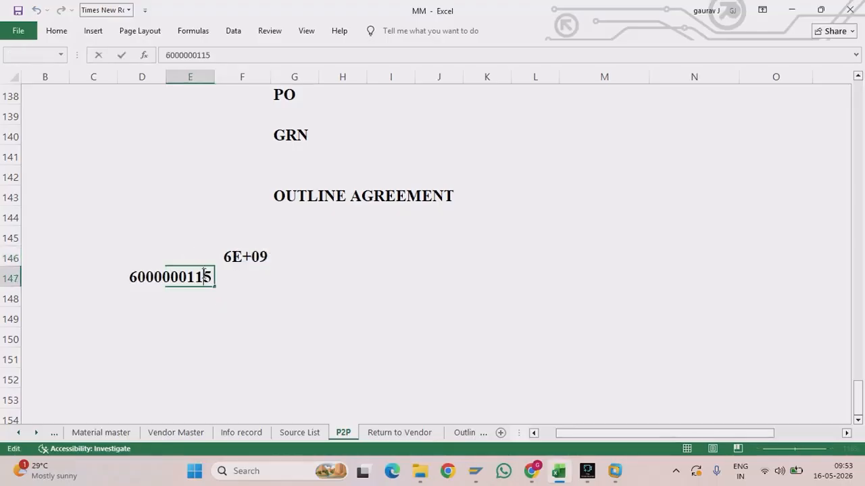
{"action": "key", "text": "BackSpace"}
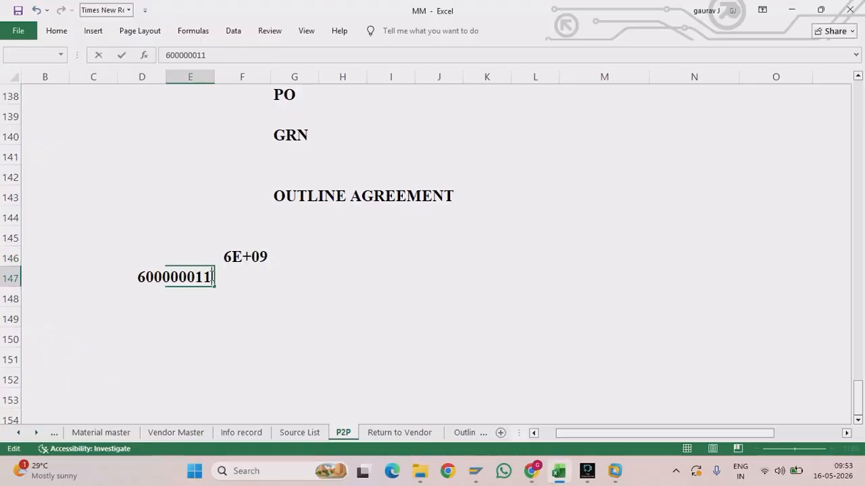
{"action": "type", "text": "6"}
Step: Enter the four participants' first names in cells M145, M148, L149 and L150
{"action": "left_click", "coordinate": [588, 246]}
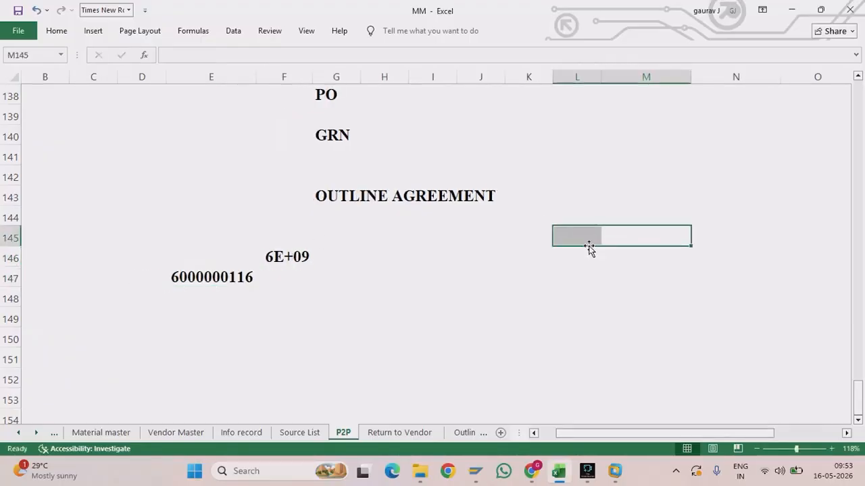
{"action": "type", "text": "AMRUTA"}
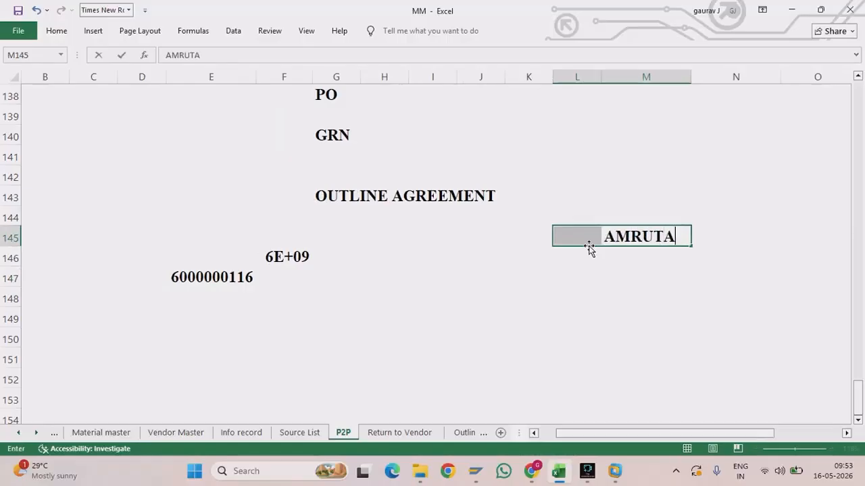
{"action": "left_click", "coordinate": [621, 299]}
{"action": "type", "text": "SUMAN"}
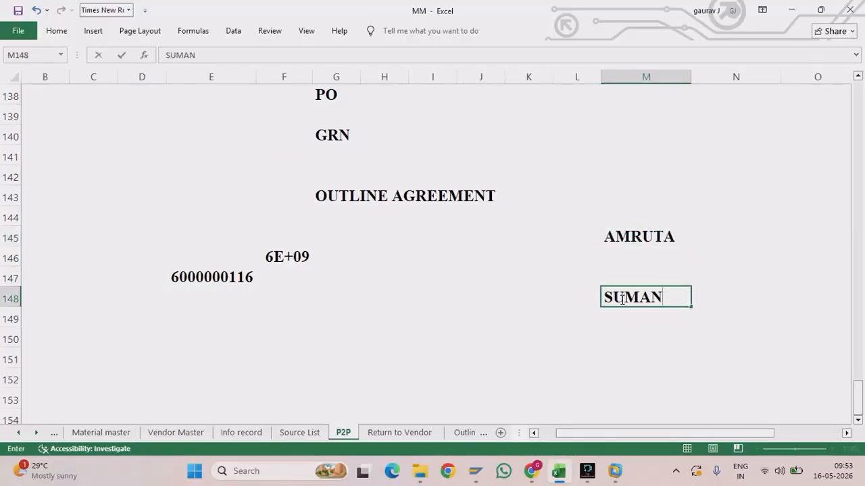
{"action": "key", "text": "Return"}
{"action": "key", "text": "Left"}
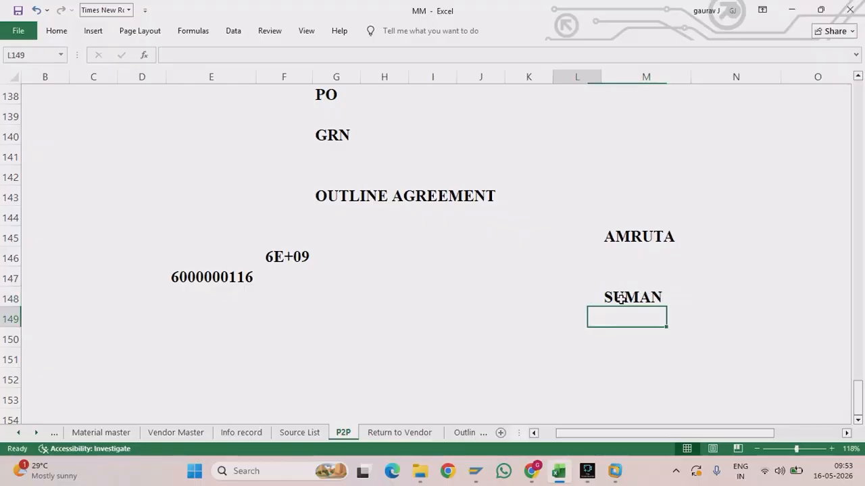
{"action": "type", "text": "SHRIHARSH"}
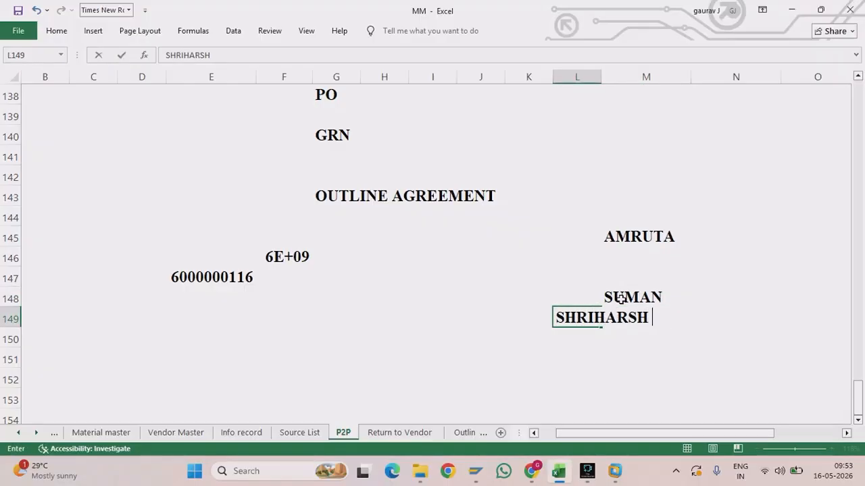
{"action": "key", "text": "Return"}
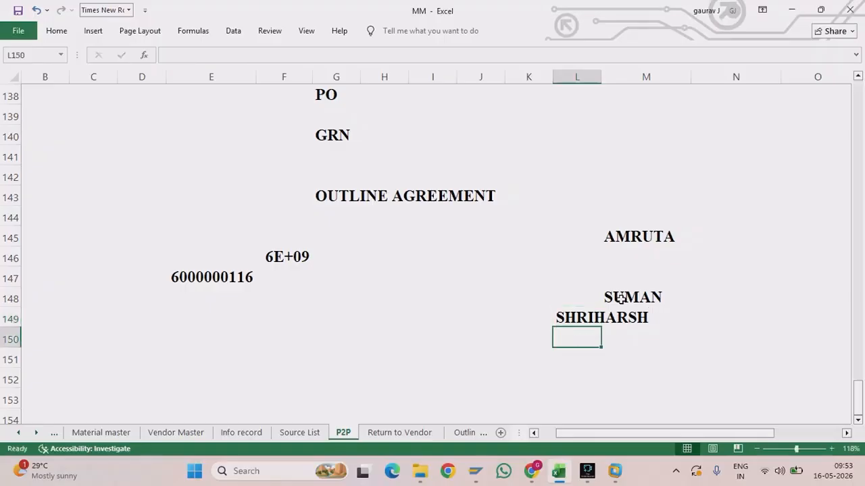
{"action": "type", "text": "TARUN"}
Step: Add the heading RFQ in cell O142 and paste the copied RFQ number into O145 for the first participant
{"action": "scroll", "coordinate": [620, 297], "scroll_direction": "right", "scroll_amount": 3}
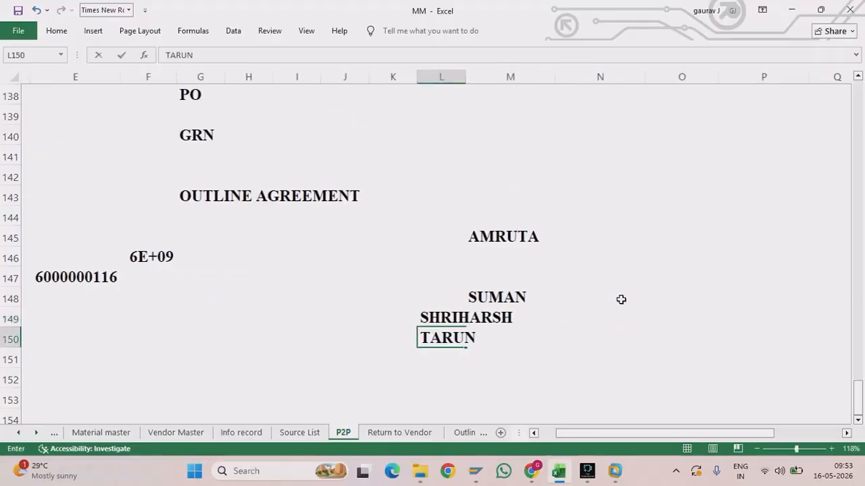
{"action": "left_click", "coordinate": [609, 230]}
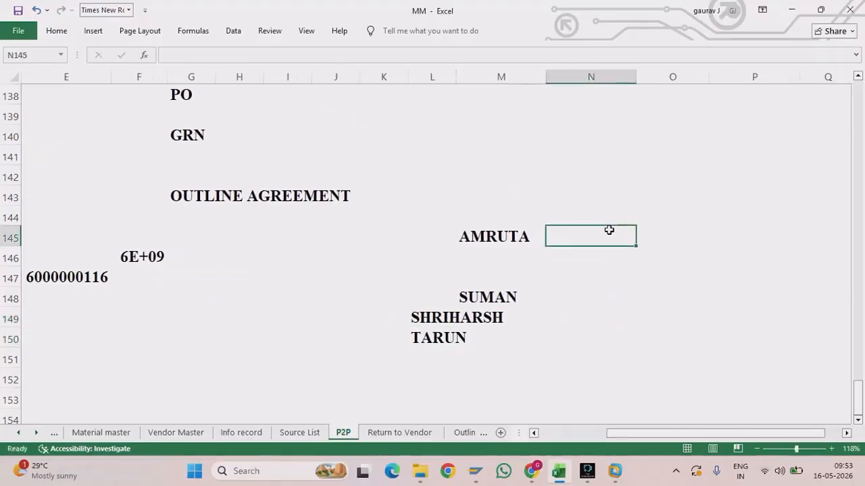
{"action": "left_click", "coordinate": [651, 181]}
{"action": "type", "text": "RFQ"}
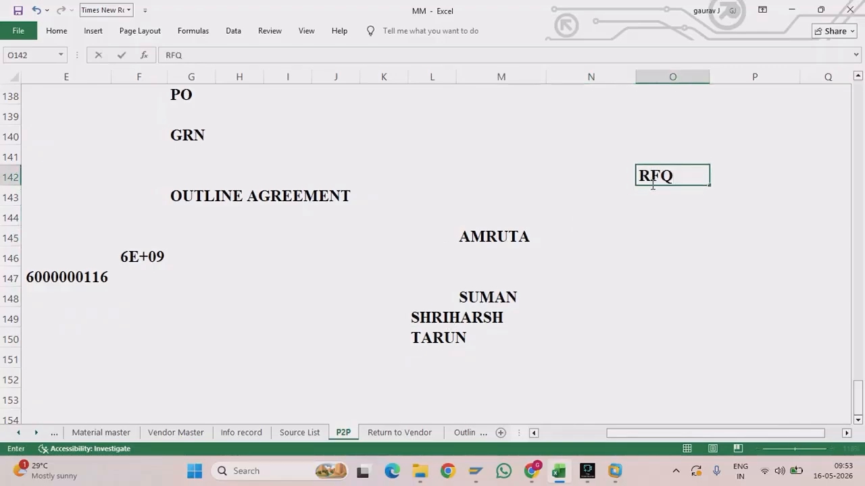
{"action": "left_click", "coordinate": [650, 229]}
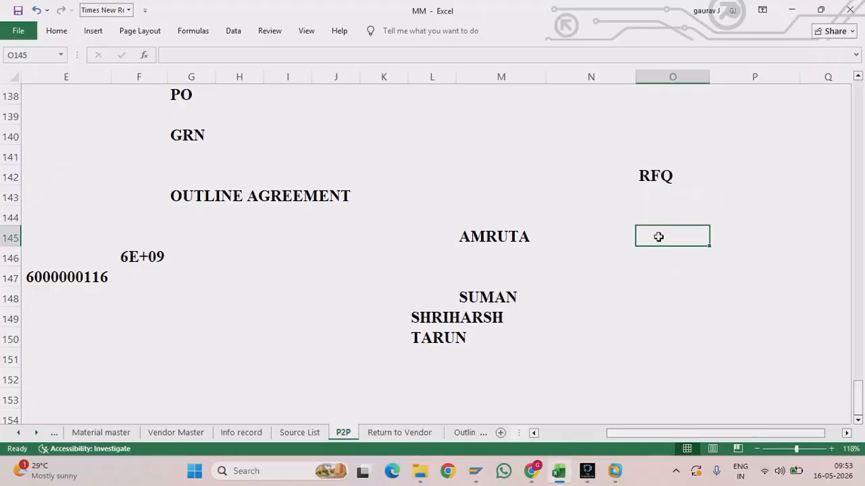
{"action": "key", "text": "ctrl+v"}
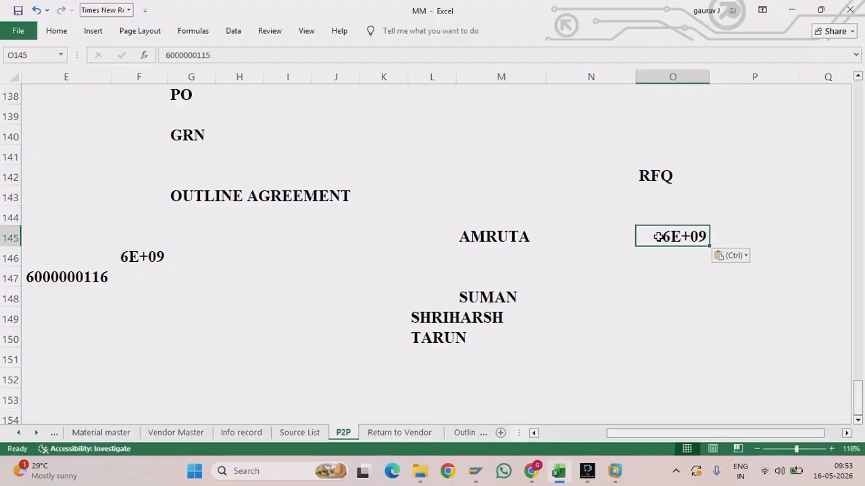
{"action": "left_click", "coordinate": [685, 271]}
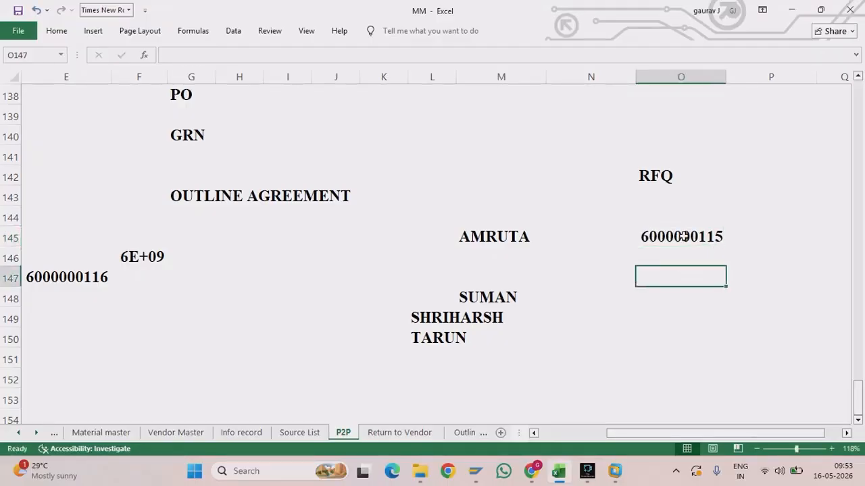
Step: Paste the RFQ number into cell O148 for the second participant and change its last digit to 6
{"action": "left_click", "coordinate": [662, 293]}
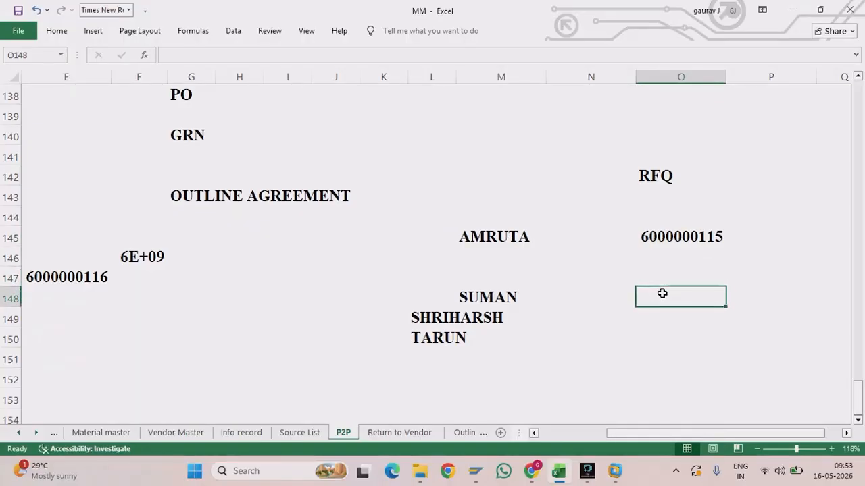
{"action": "key", "text": "ctrl+v"}
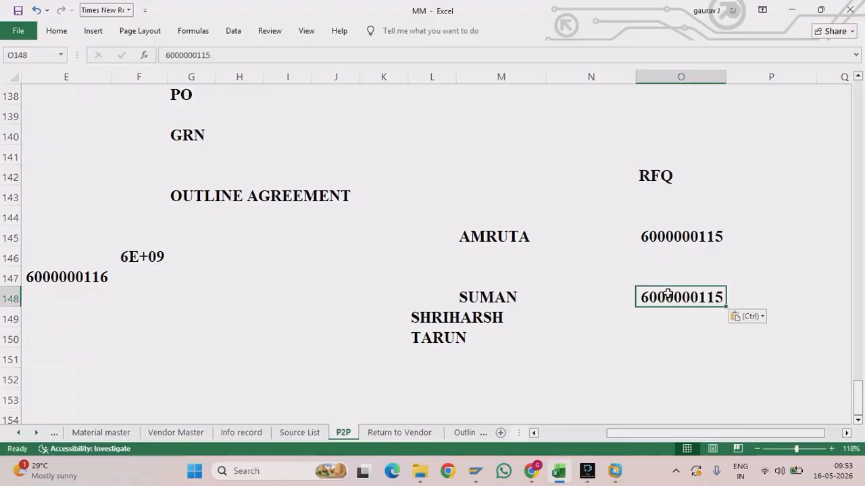
{"action": "double_click", "coordinate": [721, 298]}
{"action": "key", "text": "BackSpace"}
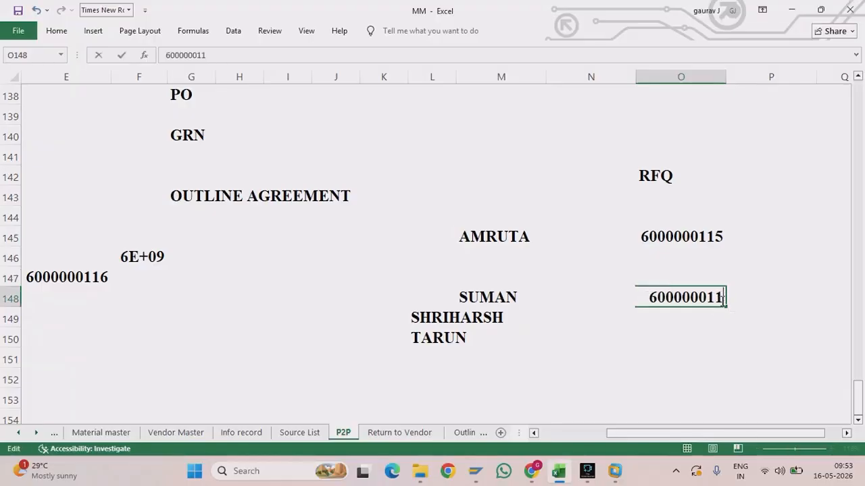
{"action": "type", "text": "6"}
{"action": "left_click", "coordinate": [757, 299]}
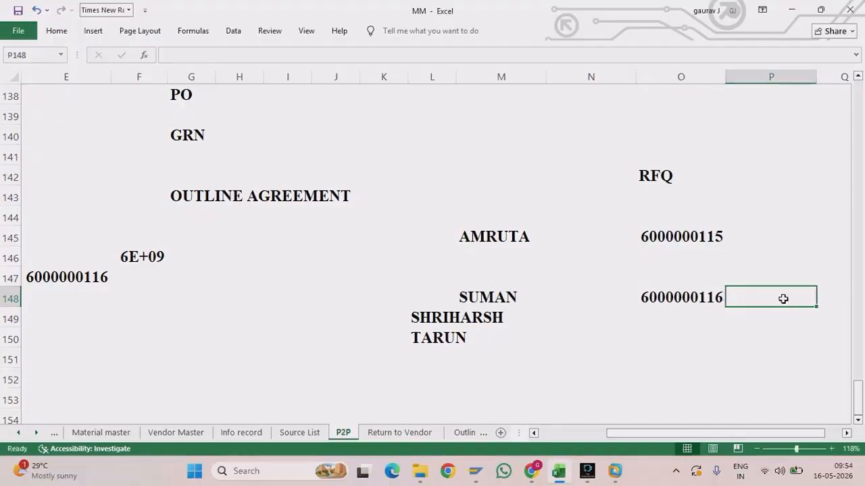
{"action": "left_click", "coordinate": [754, 233]}
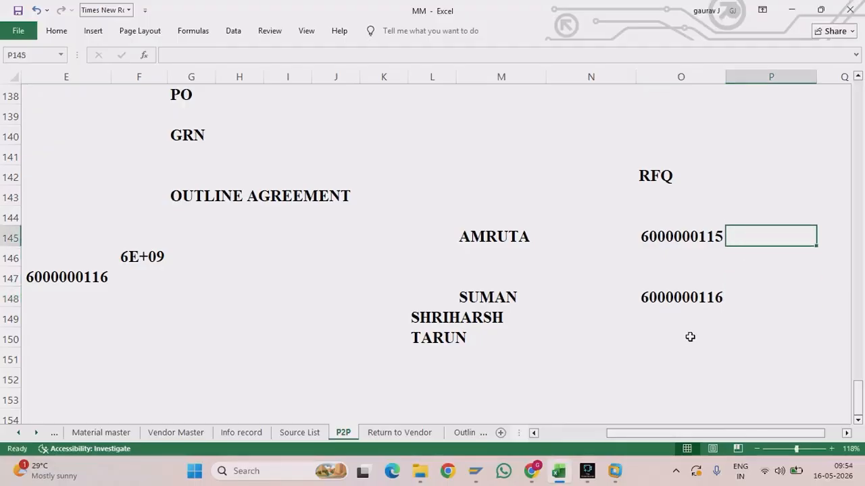
Step: Paste the RFQ number into cell O149 for the third participant and change its last digit to 8
{"action": "left_click", "coordinate": [689, 315]}
{"action": "key", "text": "ctrl+v"}
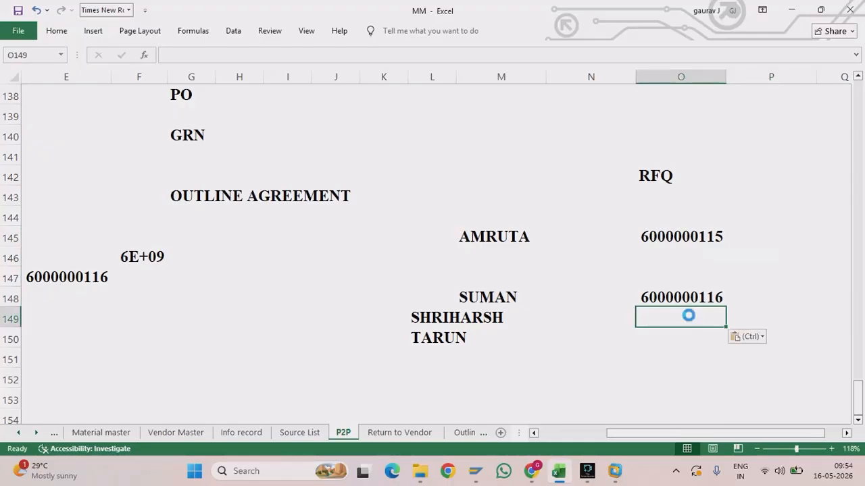
{"action": "double_click", "coordinate": [722, 319]}
{"action": "key", "text": "BackSpace"}
{"action": "type", "text": "8"}
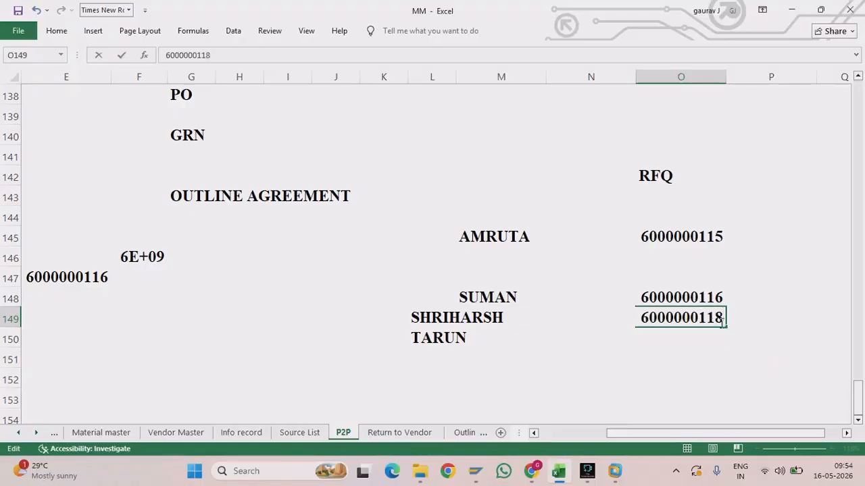
{"action": "left_click", "coordinate": [781, 331]}
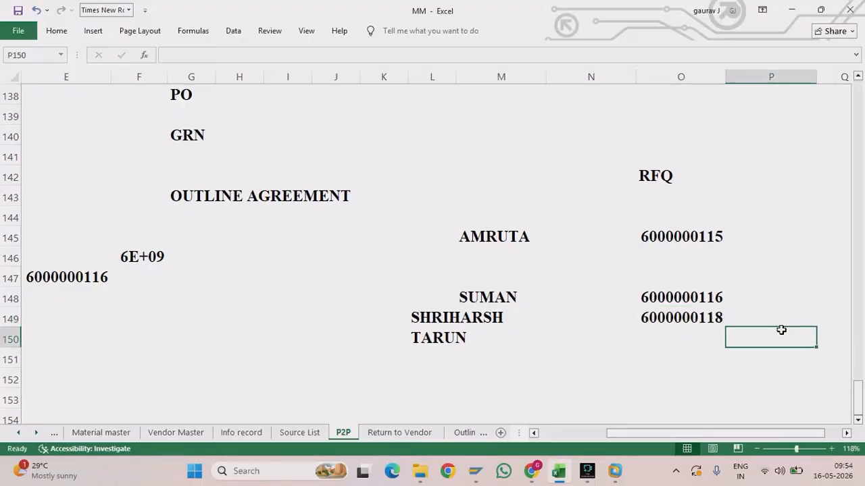
Step: Enter 5 in cell P143 of the P2P sheet
{"action": "scroll", "coordinate": [653, 228], "scroll_direction": "left", "scroll_amount": 1}
{"action": "scroll", "coordinate": [653, 229], "scroll_direction": "right", "scroll_amount": 5}
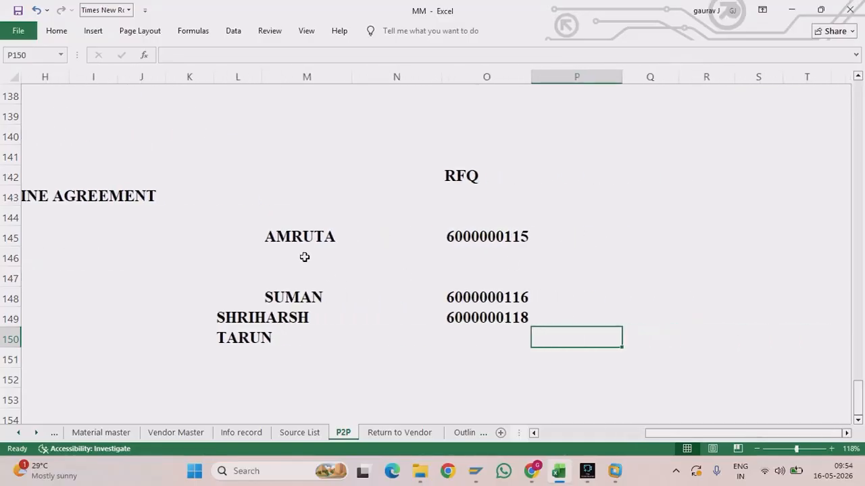
{"action": "key", "text": "Up"}
{"action": "key", "text": "Up"}
{"action": "left_click", "coordinate": [587, 200]}
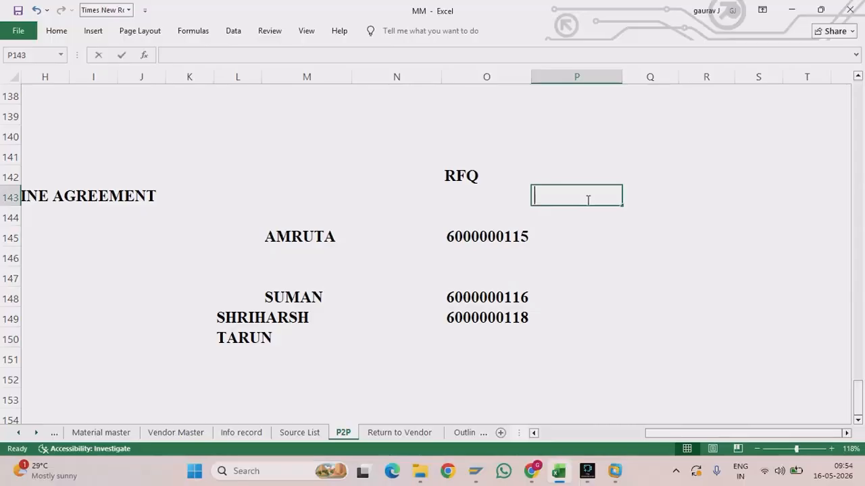
{"action": "type", "text": "5"}
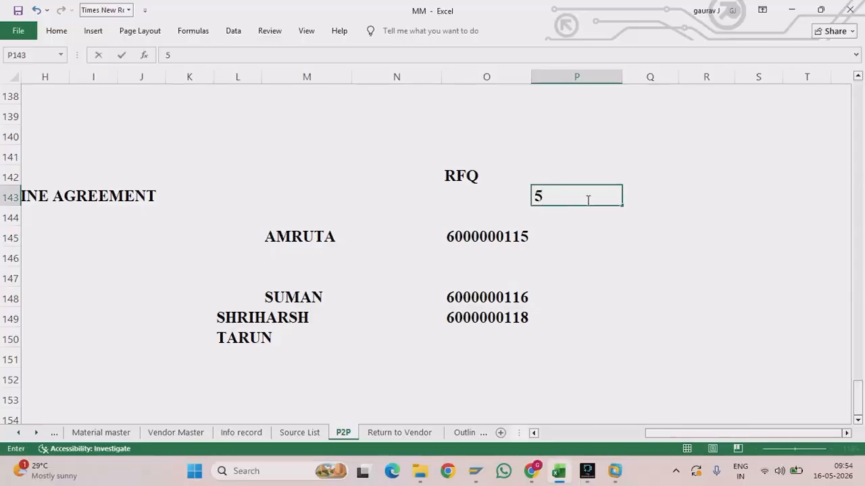
{"action": "left_click", "coordinate": [571, 235]}
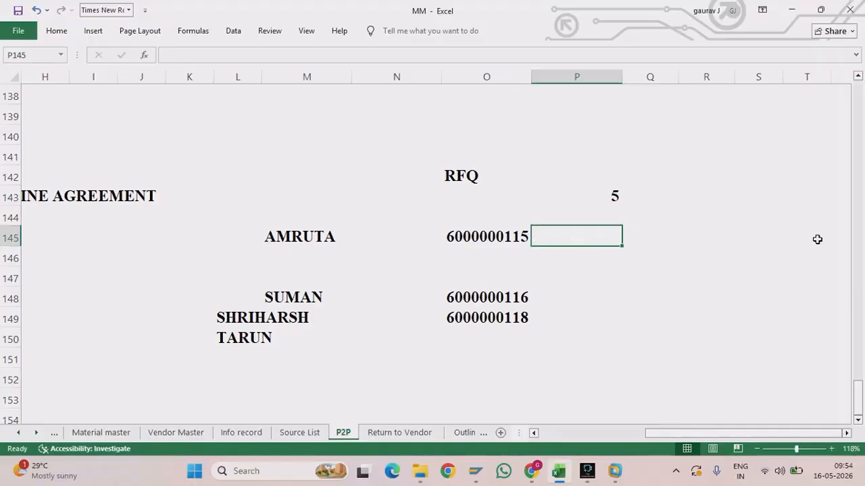
Step: Paste the first participant's RFQ number into cell P145 and change its last two digits to 21
{"action": "left_click_drag", "start_coordinate": [437, 277], "coordinate": [543, 349]}
{"action": "left_click", "coordinate": [521, 231]}
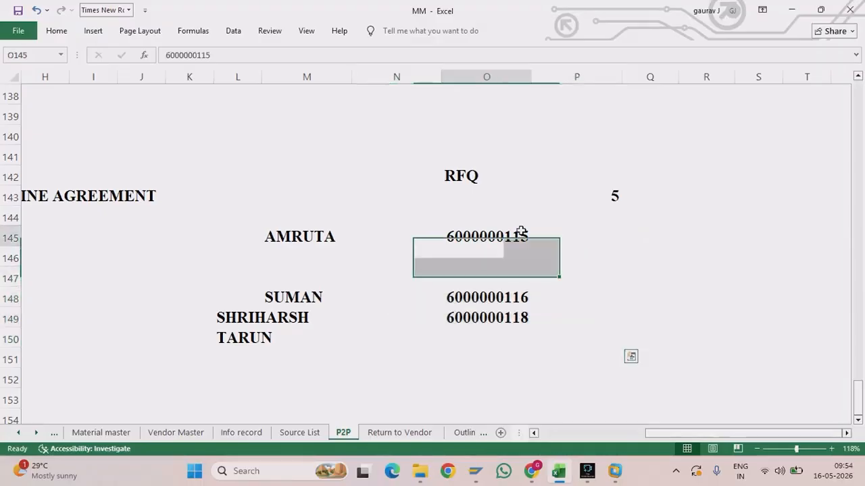
{"action": "left_click", "coordinate": [592, 231]}
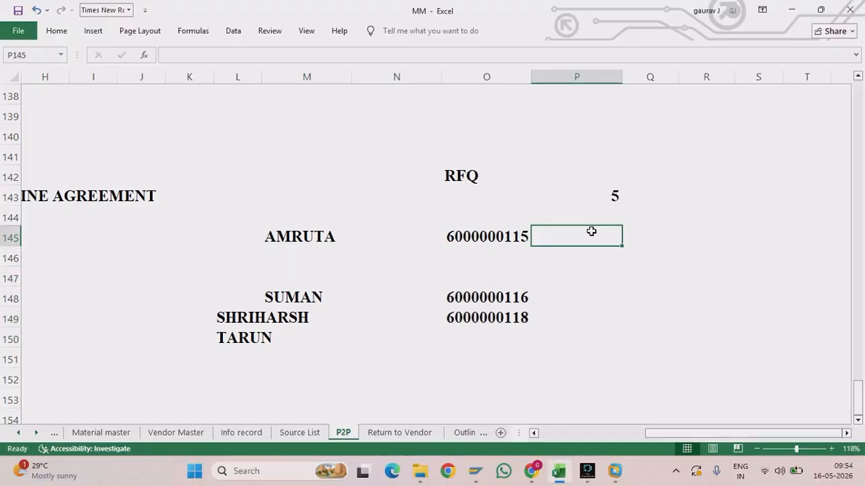
{"action": "key", "text": "ctrl+v"}
{"action": "double_click", "coordinate": [618, 233]}
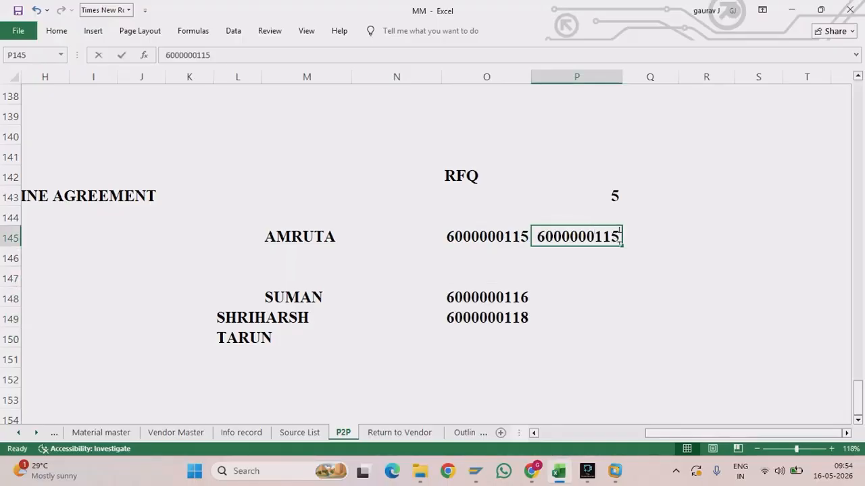
{"action": "key", "text": "BackSpace"}
{"action": "key", "text": "BackSpace"}
{"action": "type", "text": "21"}
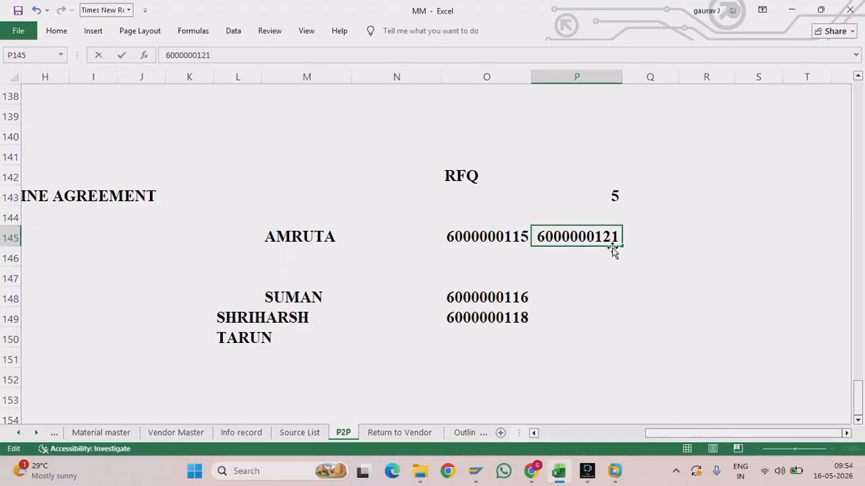
{"action": "key", "text": "Return"}
{"action": "left_click", "coordinate": [590, 281]}
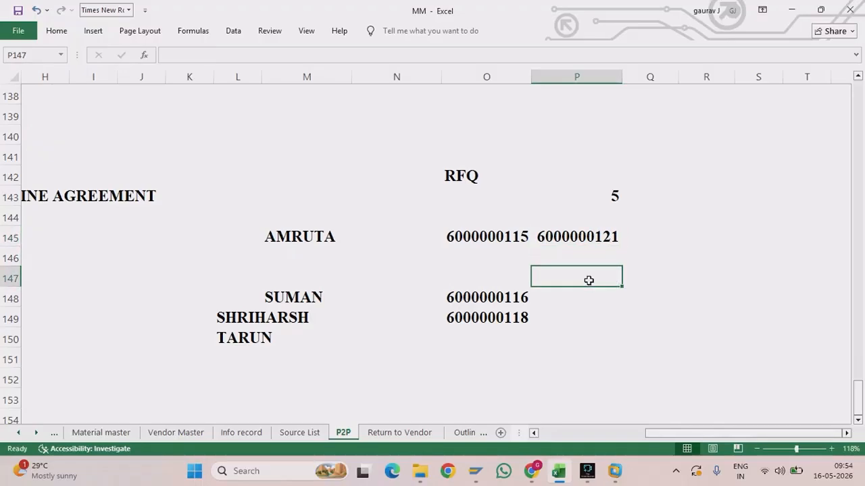
Step: Select cells N145 to R145, and switch to the Price Comparison List window in SAP
{"action": "left_click", "coordinate": [695, 243]}
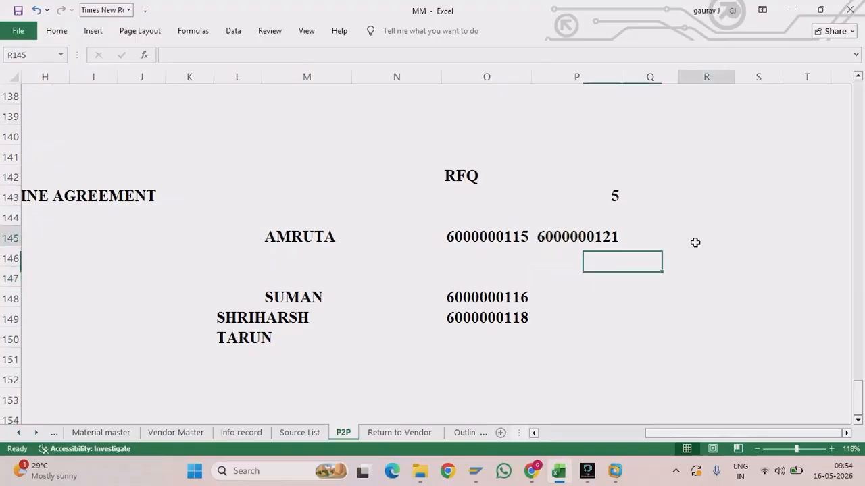
{"action": "left_click", "coordinate": [400, 235]}
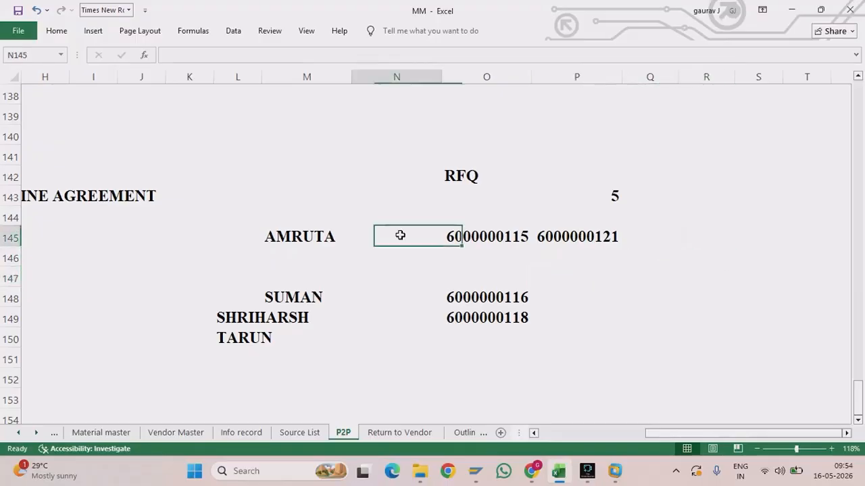
{"action": "left_click_drag", "start_coordinate": [400, 236], "coordinate": [718, 241]}
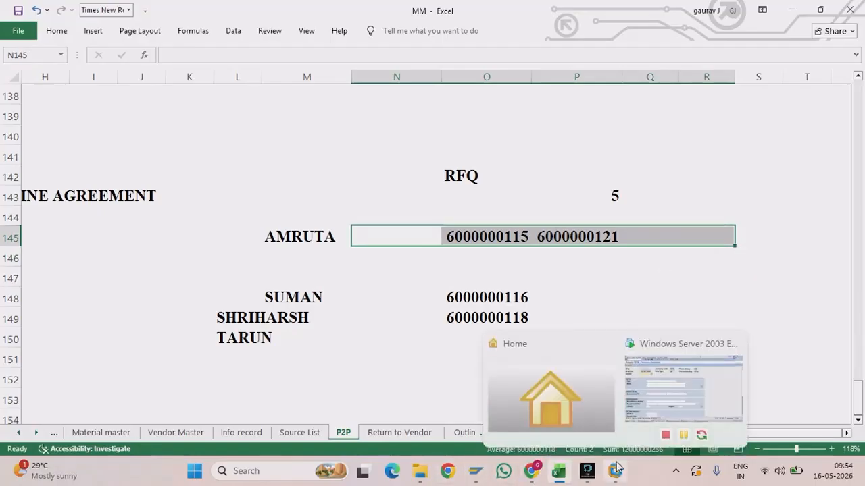
{"action": "left_click", "coordinate": [616, 467]}
{"action": "left_click", "coordinate": [179, 478]}
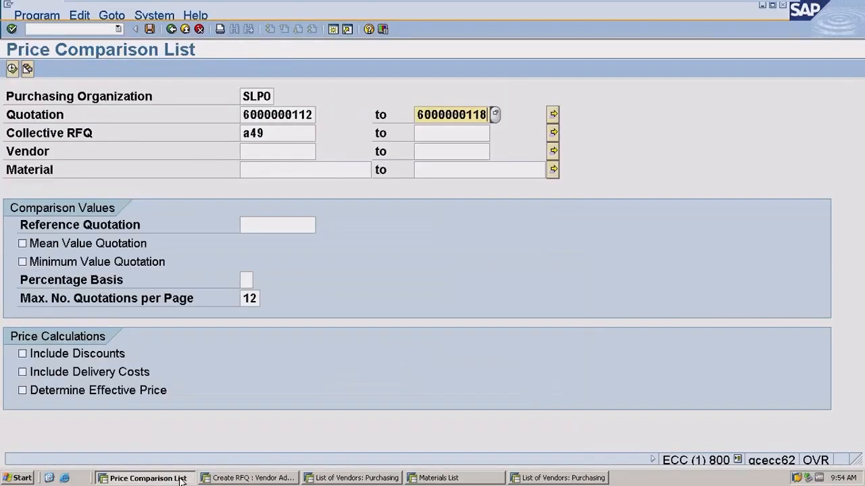
Step: Change the quotation range so its lower number ends in 115 and its upper number ends in 129
{"action": "left_click", "coordinate": [312, 119]}
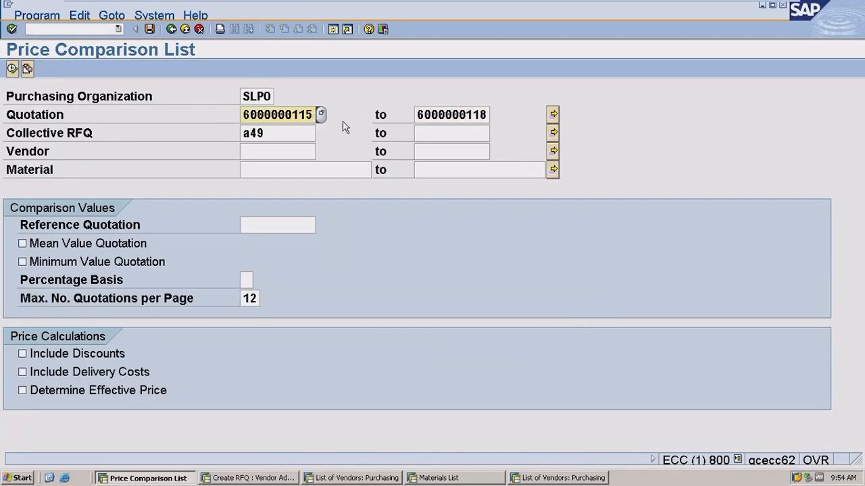
{"action": "left_click", "coordinate": [481, 114]}
{"action": "key", "text": "BackSpace"}
{"action": "key", "text": "BackSpace"}
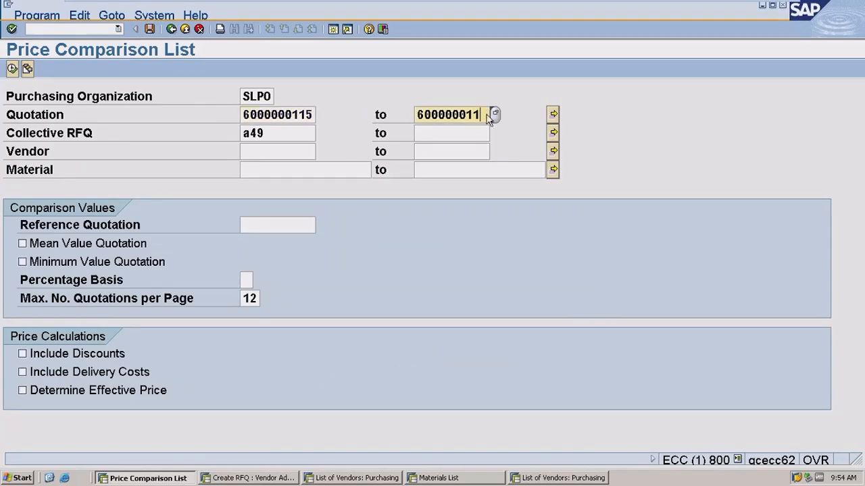
{"action": "type", "text": "29"}
Step: Clear both the lower and upper limits of the quotation range
{"action": "left_click_drag", "start_coordinate": [288, 134], "coordinate": [198, 130]}
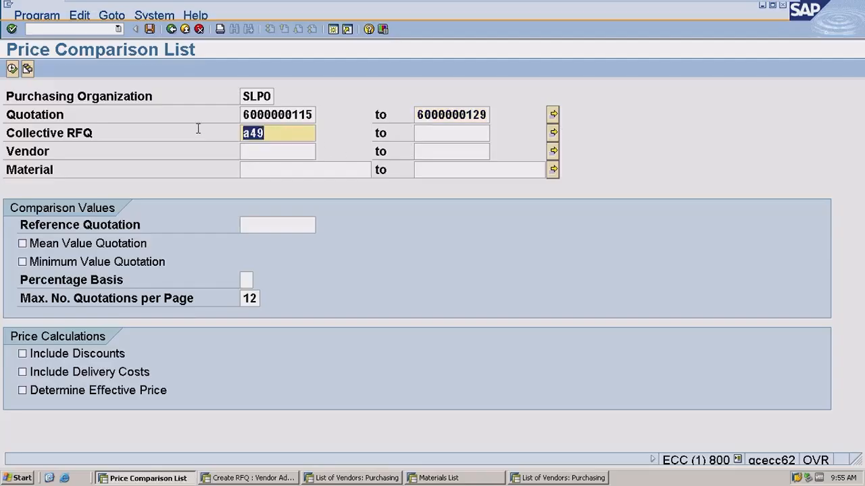
{"action": "left_click_drag", "start_coordinate": [308, 121], "coordinate": [141, 119]}
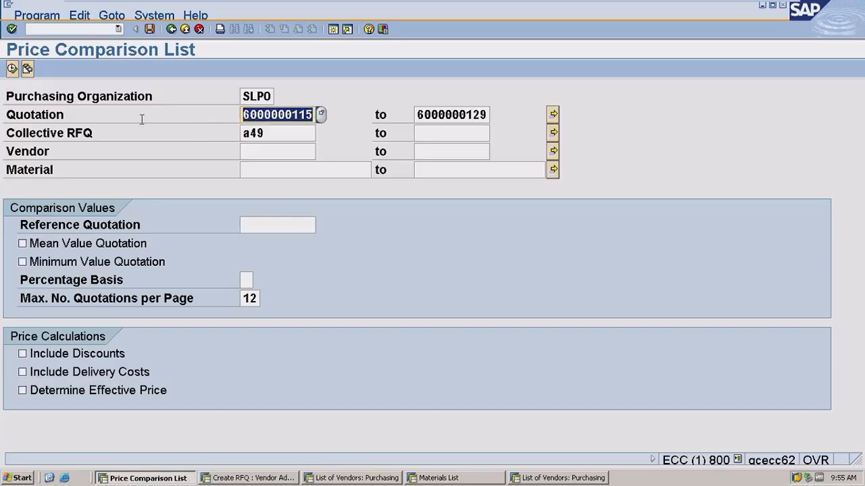
{"action": "key", "text": "BackSpace"}
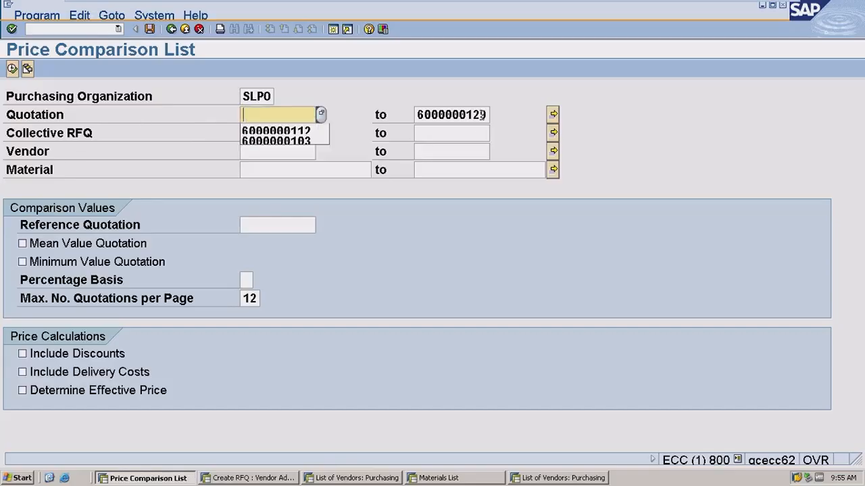
{"action": "left_click", "coordinate": [492, 116]}
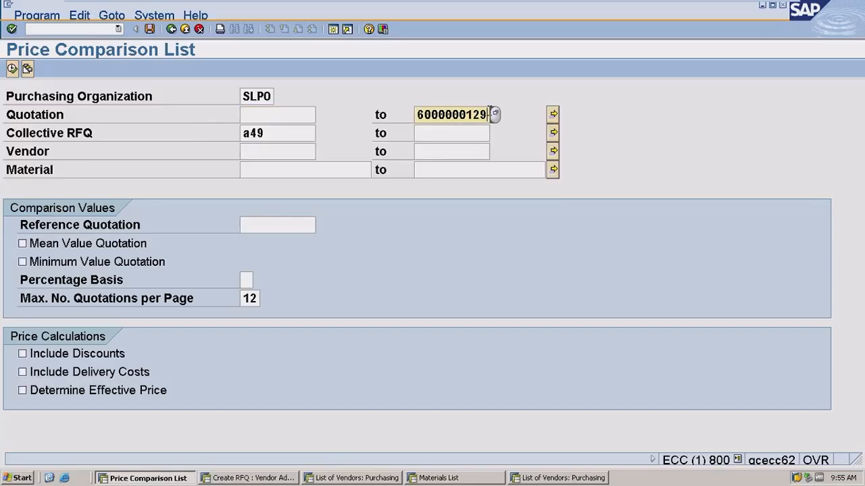
{"action": "left_click_drag", "start_coordinate": [492, 116], "coordinate": [392, 128]}
{"action": "key", "text": "BackSpace"}
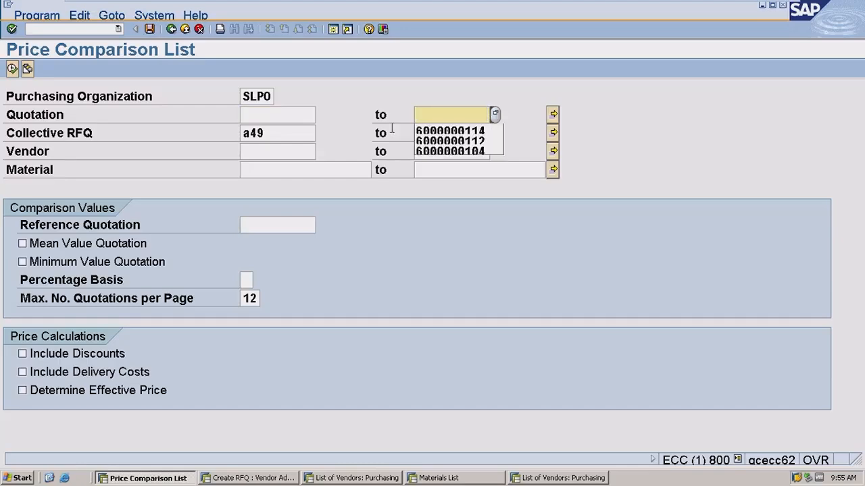
Step: Replace the Collective RFQ value with the first participant's name, run the price comparison, and return to the selection screen
{"action": "double_click", "coordinate": [277, 134]}
{"action": "type", "text": "ar"}
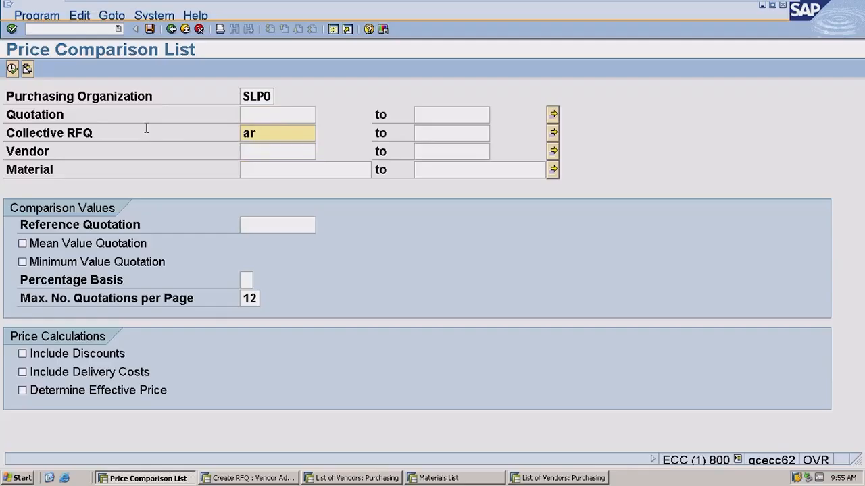
{"action": "key", "text": "BackSpace"}
{"action": "type", "text": "mruta"}
{"action": "left_click", "coordinate": [12, 68]}
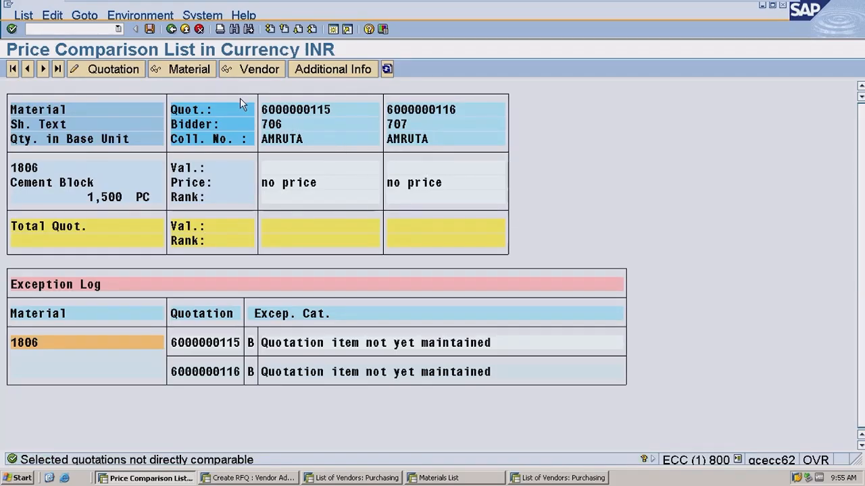
{"action": "left_click", "coordinate": [171, 30]}
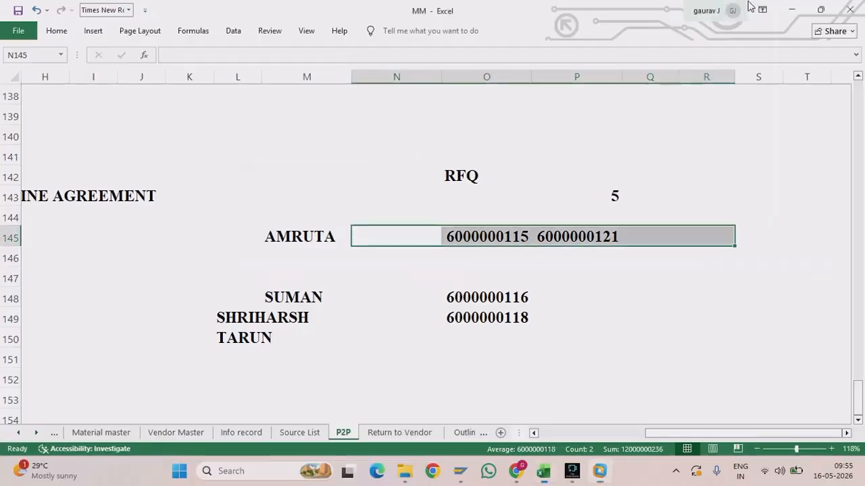
Step: Switch back to Excel and look over the P2P notes around the RFQ table and the earlier TYRE example
{"action": "left_click", "coordinate": [752, 6]}
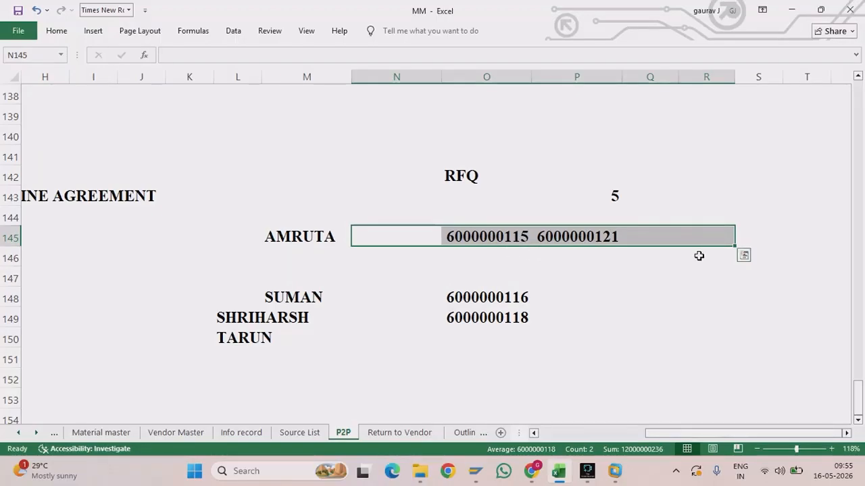
{"action": "scroll", "coordinate": [334, 308], "scroll_direction": "left", "scroll_amount": 4}
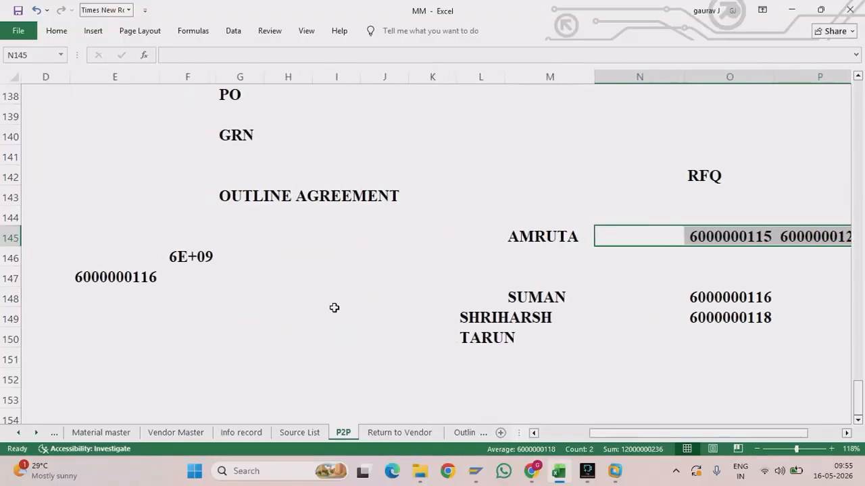
{"action": "scroll", "coordinate": [334, 308], "scroll_direction": "right", "scroll_amount": 2}
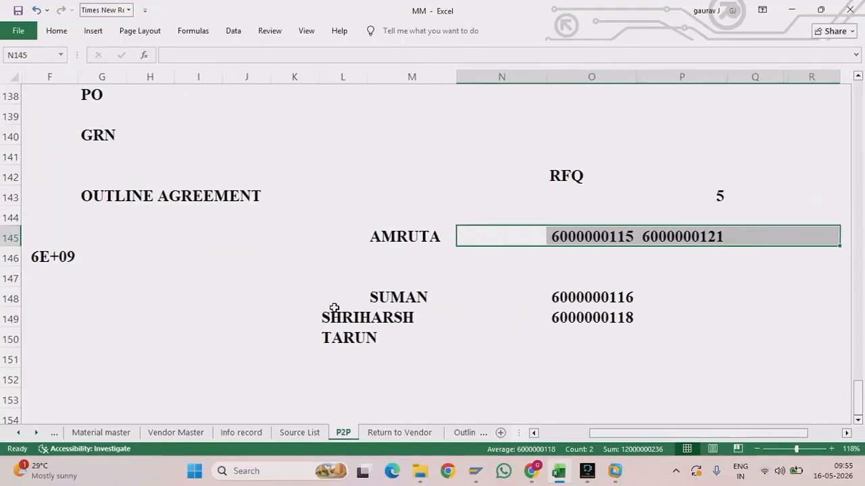
{"action": "scroll", "coordinate": [333, 308], "scroll_direction": "left", "scroll_amount": 3}
{"action": "scroll", "coordinate": [334, 309], "scroll_direction": "up", "scroll_amount": 16}
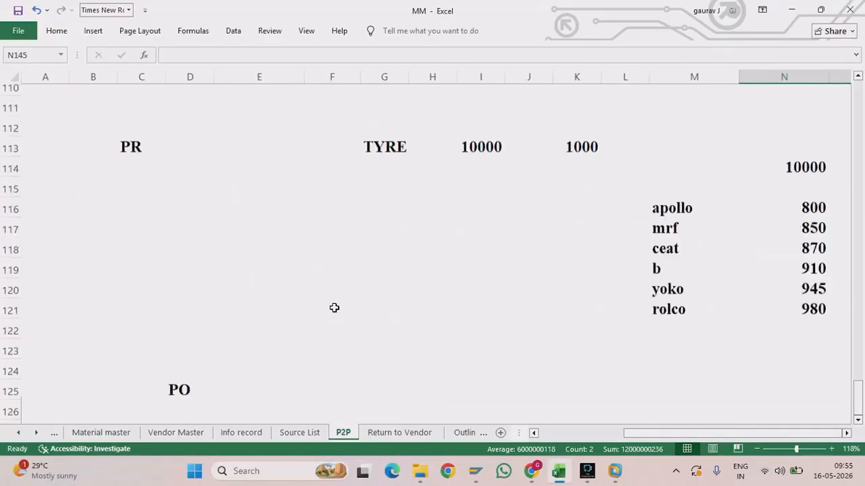
{"action": "scroll", "coordinate": [333, 307], "scroll_direction": "up", "scroll_amount": 1}
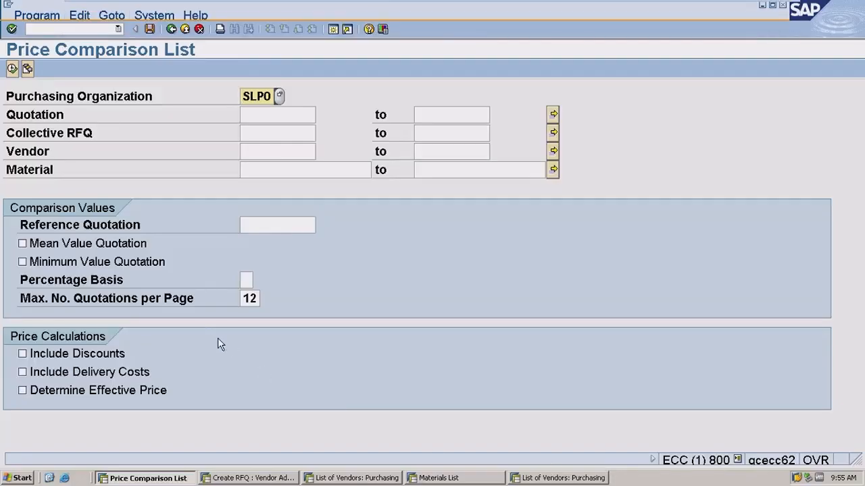
Step: Review the Price Comparison List selection screen alongside the Create RFQ vendor address screen in SAP, ending on Create RFQ
{"action": "left_click", "coordinate": [246, 478]}
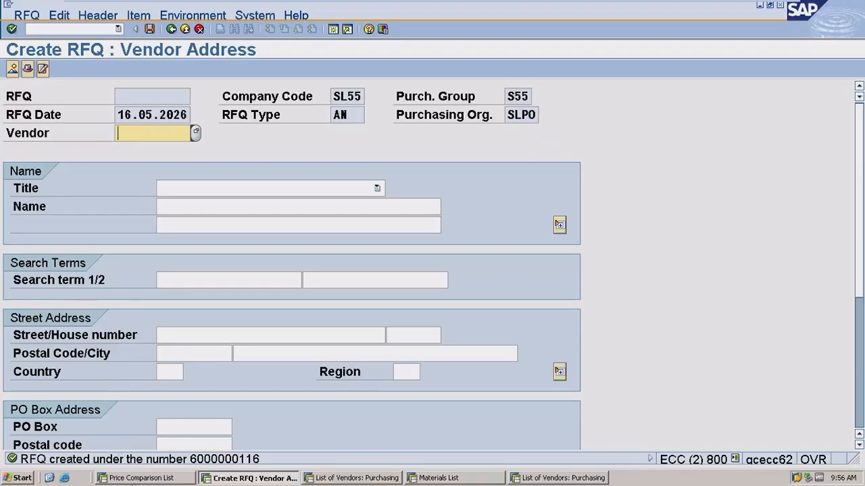
{"action": "left_click", "coordinate": [134, 478]}
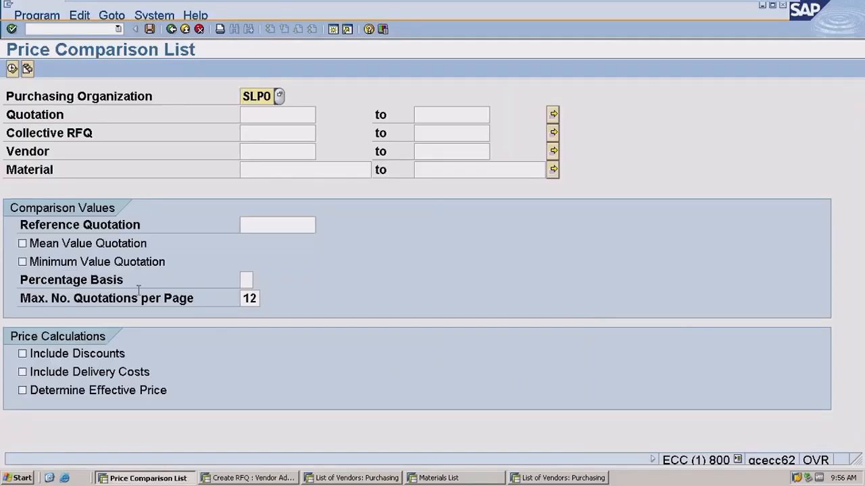
{"action": "left_click", "coordinate": [237, 478]}
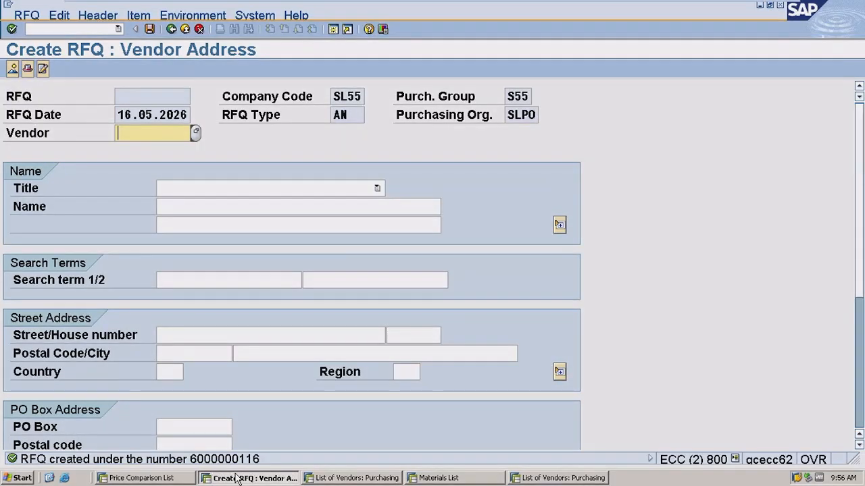
{"action": "left_click", "coordinate": [190, 479]}
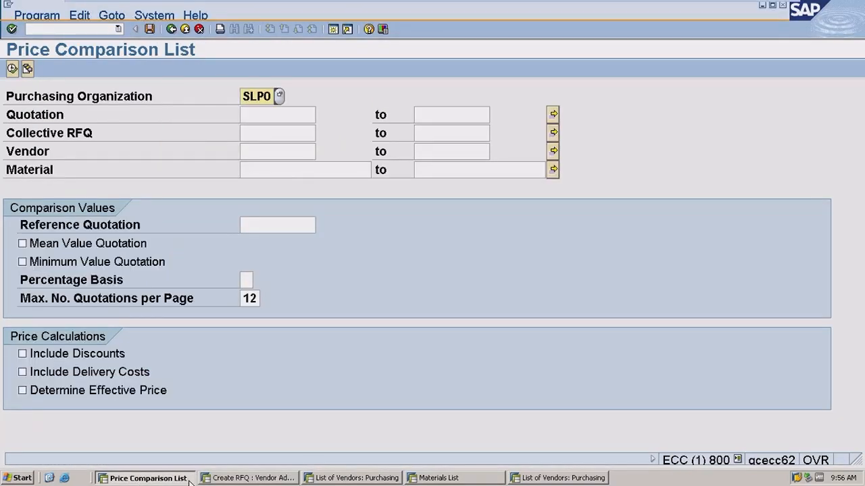
{"action": "left_click", "coordinate": [259, 478]}
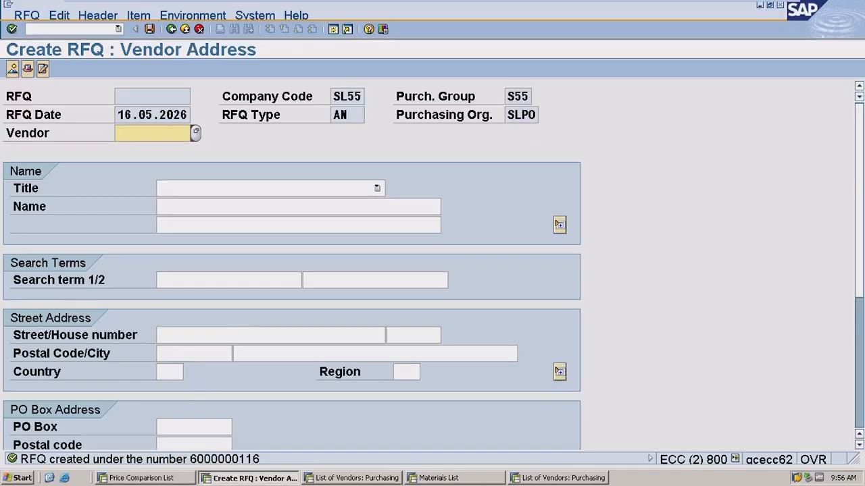
{"action": "left_click", "coordinate": [169, 478]}
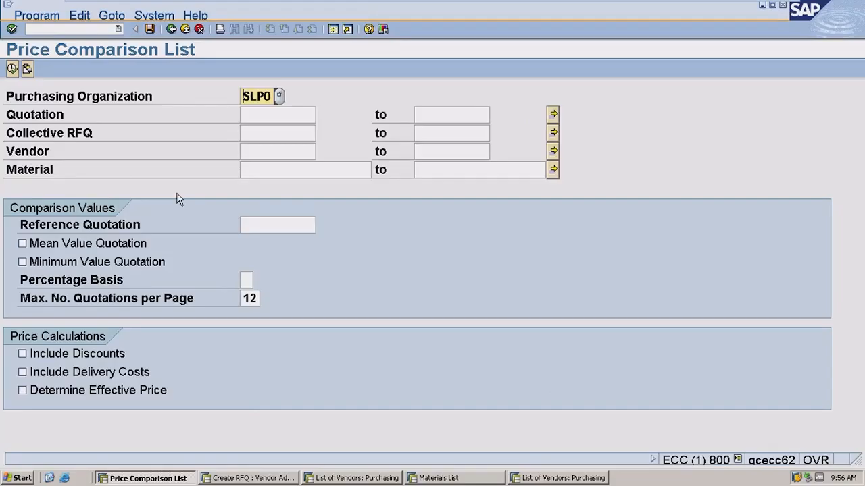
{"action": "left_click", "coordinate": [254, 479]}
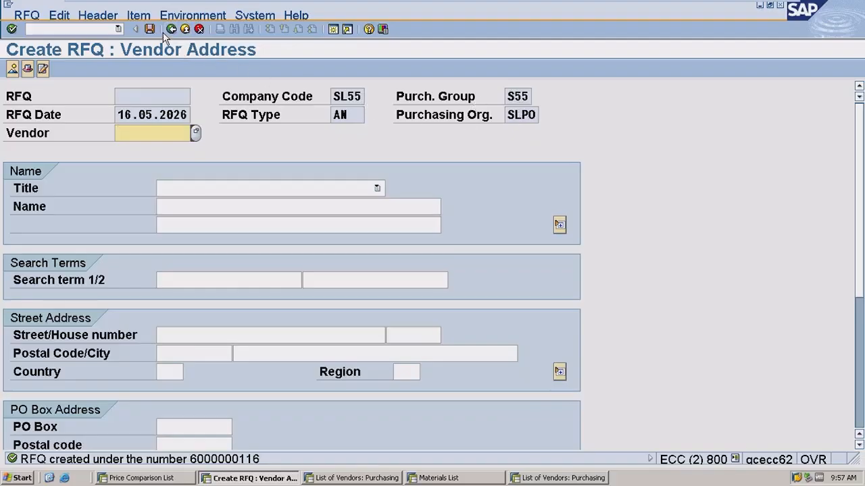
Step: Leave the Create RFQ vendor address screen and return to the SAP Easy Access menu
{"action": "left_click", "coordinate": [32, 68]}
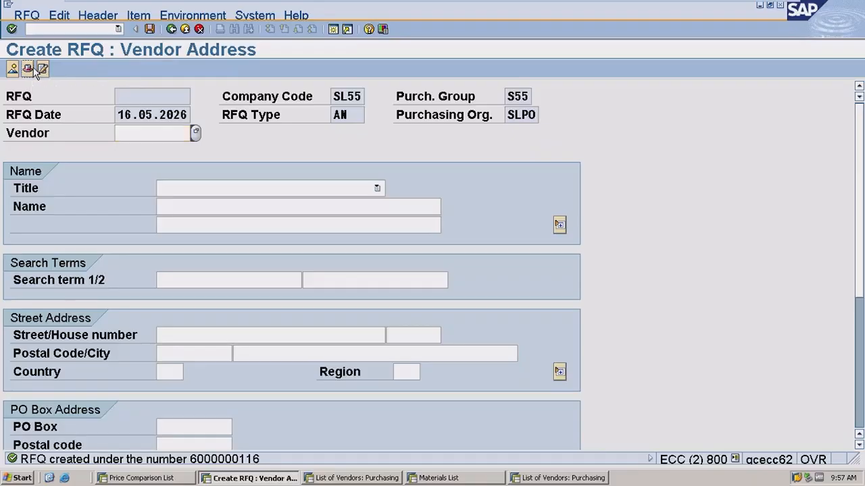
{"action": "left_click", "coordinate": [173, 30]}
{"action": "type", "text": "/n"}
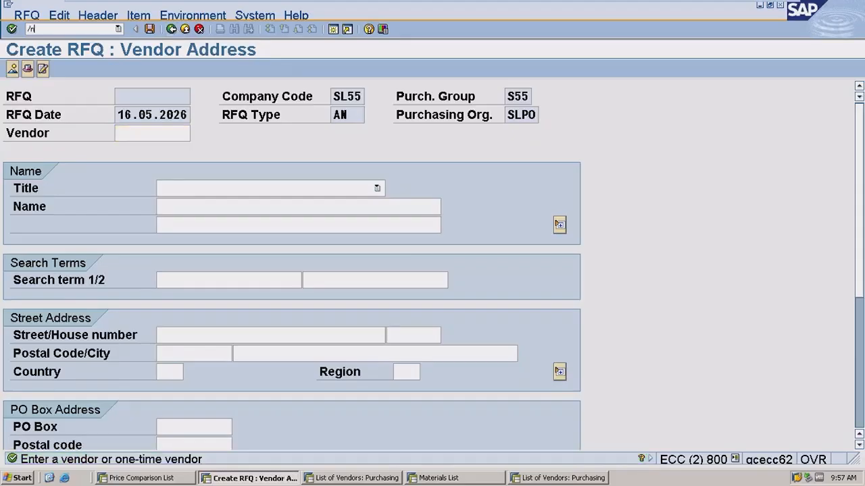
{"action": "key", "text": "Return"}
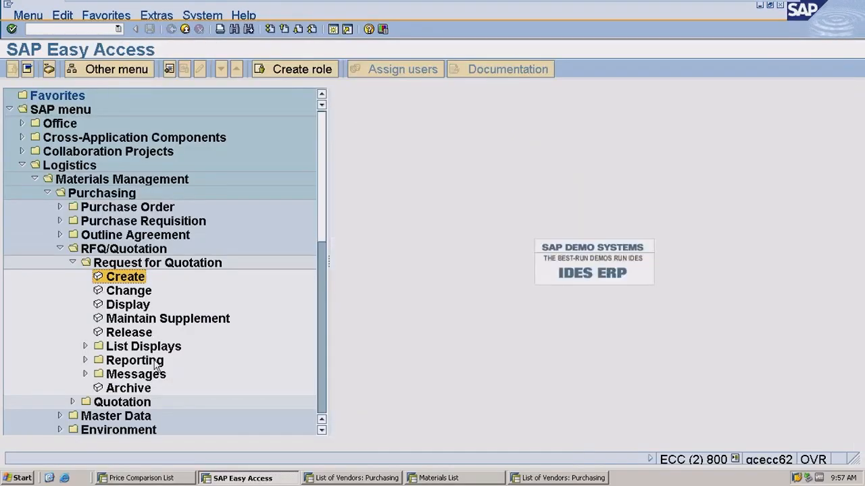
{"action": "double_click", "coordinate": [143, 294]}
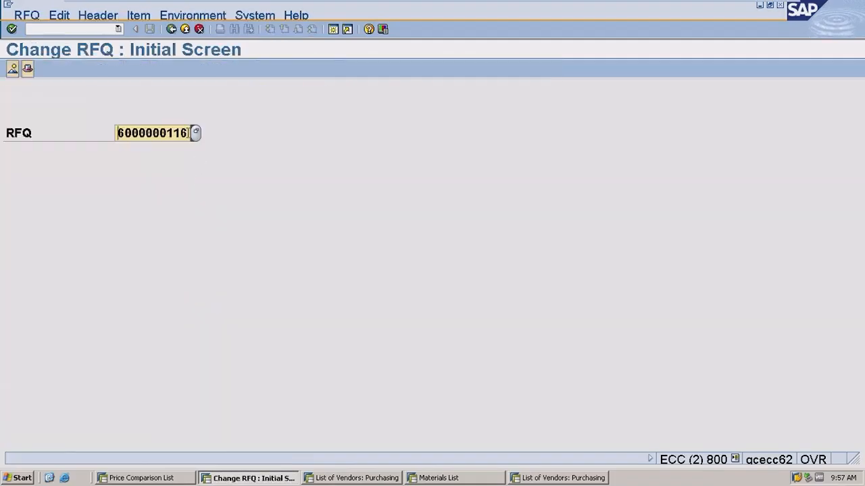
{"action": "left_click", "coordinate": [189, 133]}
{"action": "key", "text": "Return"}
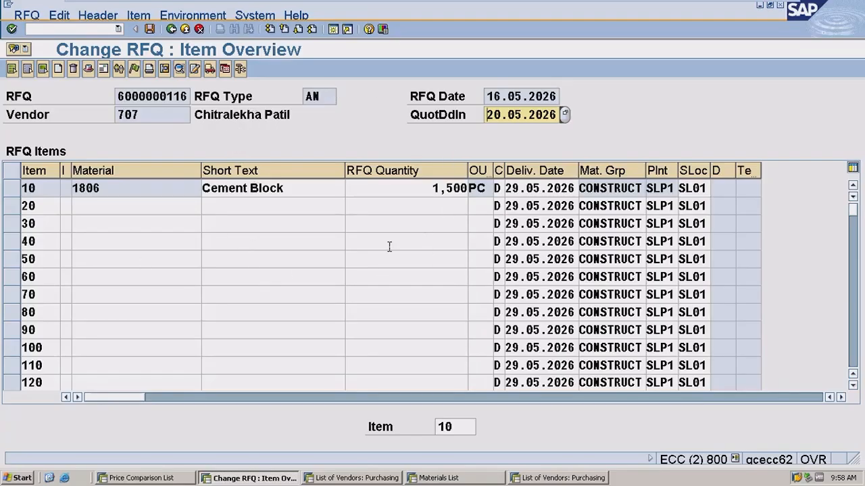
Step: Switch to Excel and review the RFQ transaction list on the P2P sheet, highlighting the create, change and display quotation rows
{"action": "left_click", "coordinate": [758, 12]}
{"action": "scroll", "coordinate": [260, 133], "scroll_direction": "up", "scroll_amount": 19}
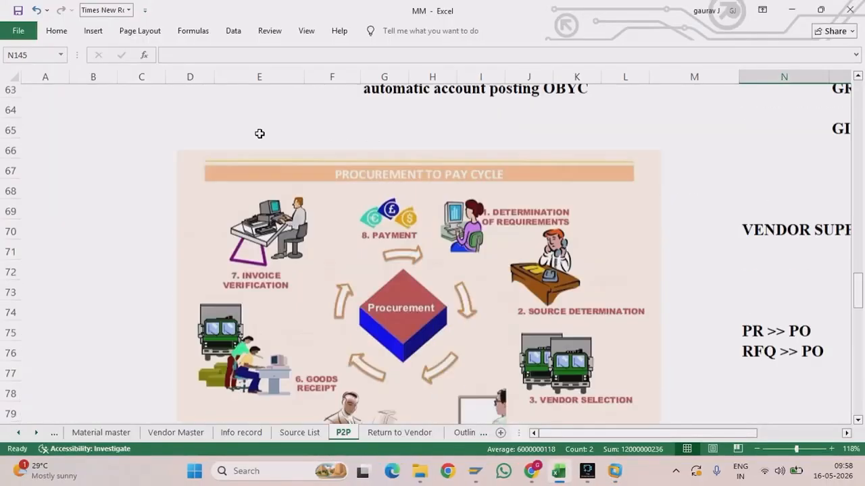
{"action": "scroll", "coordinate": [260, 134], "scroll_direction": "up", "scroll_amount": 3}
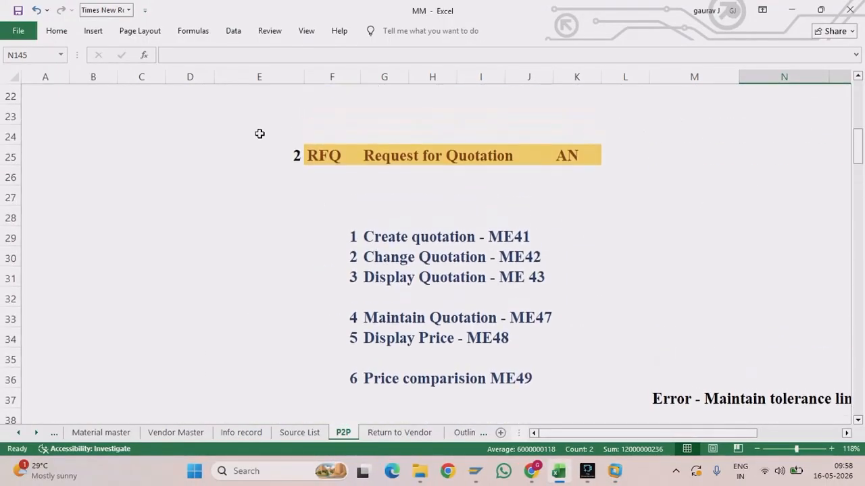
{"action": "scroll", "coordinate": [259, 133], "scroll_direction": "right", "scroll_amount": 2}
{"action": "left_click_drag", "start_coordinate": [471, 277], "coordinate": [243, 264]}
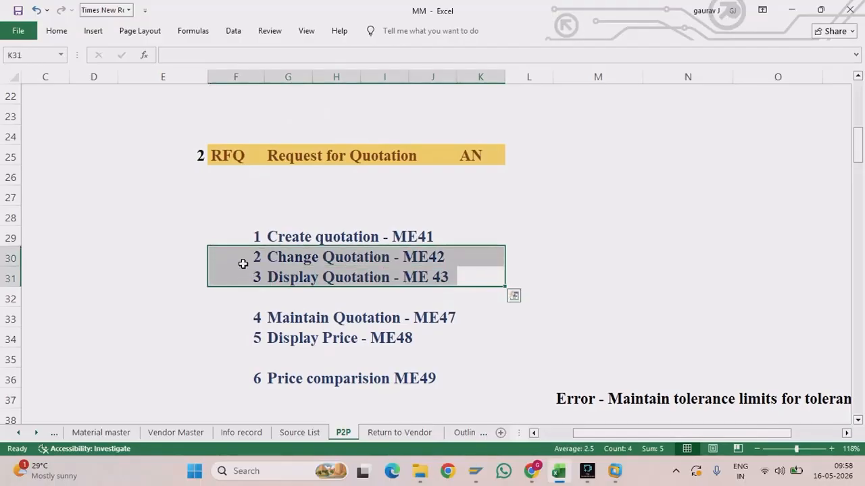
{"action": "left_click", "coordinate": [241, 264]}
{"action": "left_click", "coordinate": [239, 225]}
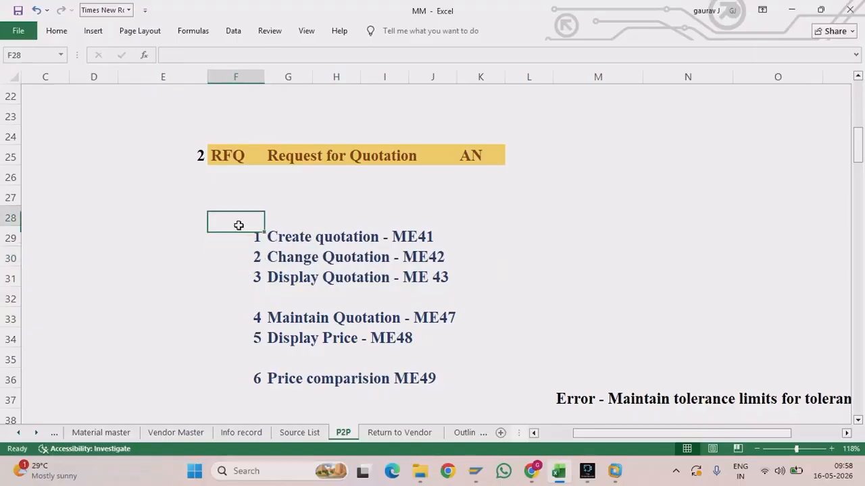
{"action": "left_click_drag", "start_coordinate": [238, 225], "coordinate": [545, 275]}
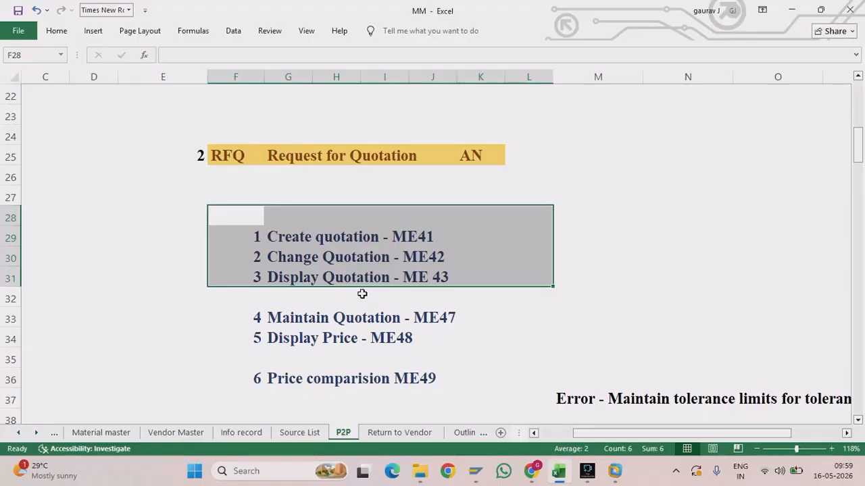
Step: Switch back to SAP and leave Change RFQ, returning to the SAP Easy Access menu
{"action": "mouse_move", "coordinate": [615, 471]}
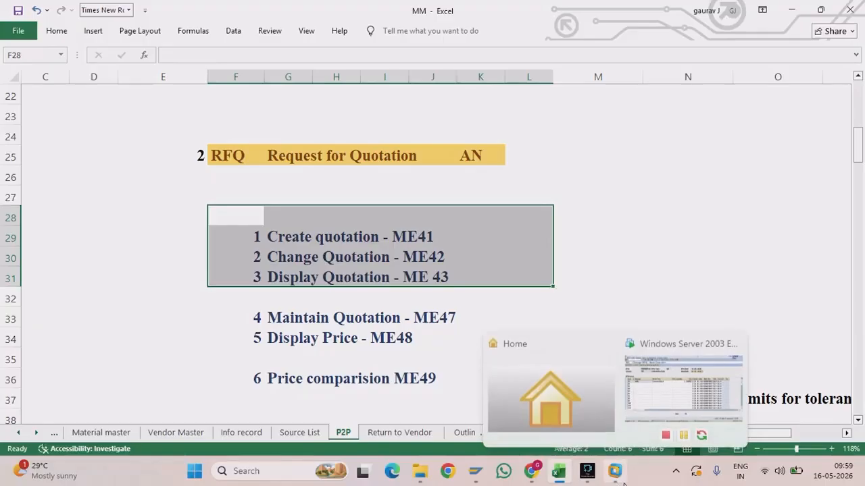
{"action": "left_click", "coordinate": [664, 381]}
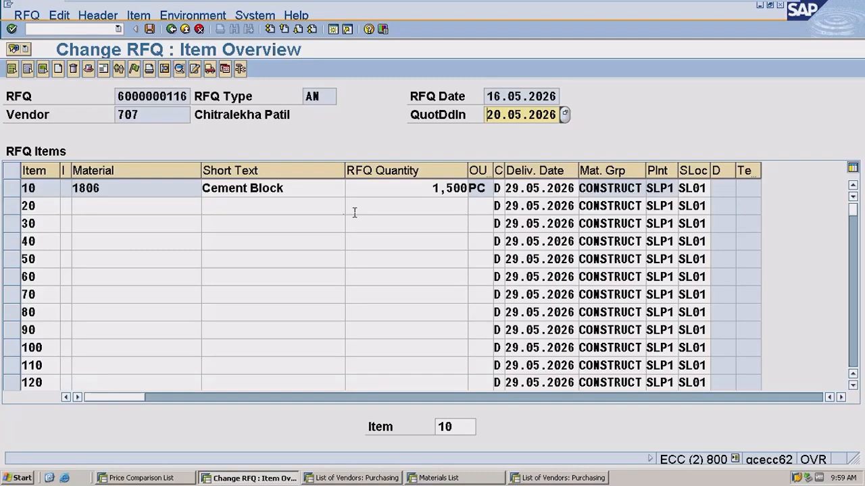
{"action": "left_click", "coordinate": [172, 29]}
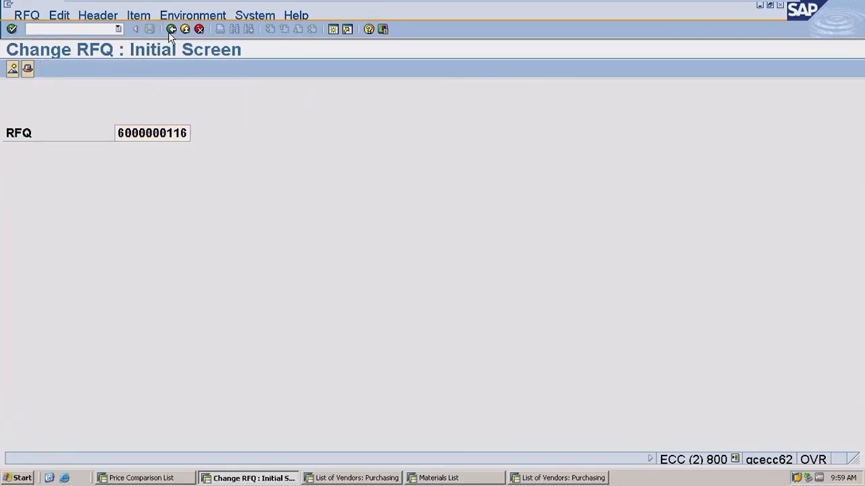
{"action": "left_click", "coordinate": [170, 29]}
{"action": "left_click", "coordinate": [73, 263]}
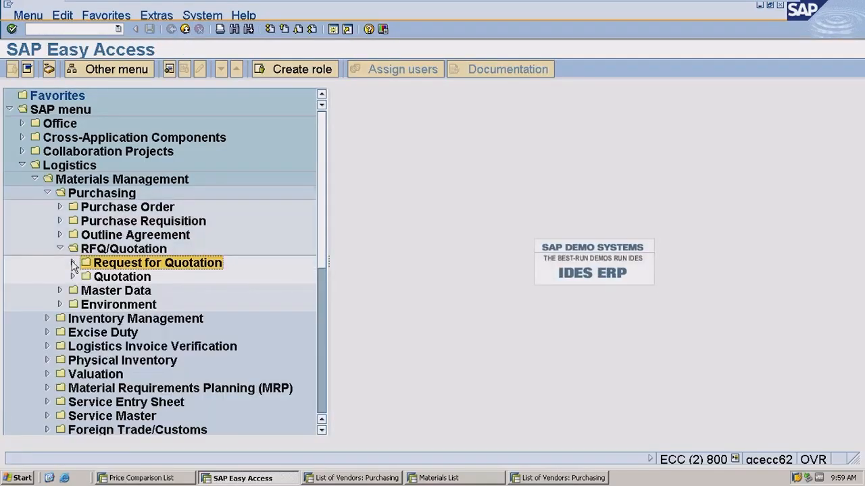
{"action": "left_click", "coordinate": [73, 277]}
{"action": "left_click", "coordinate": [125, 296]}
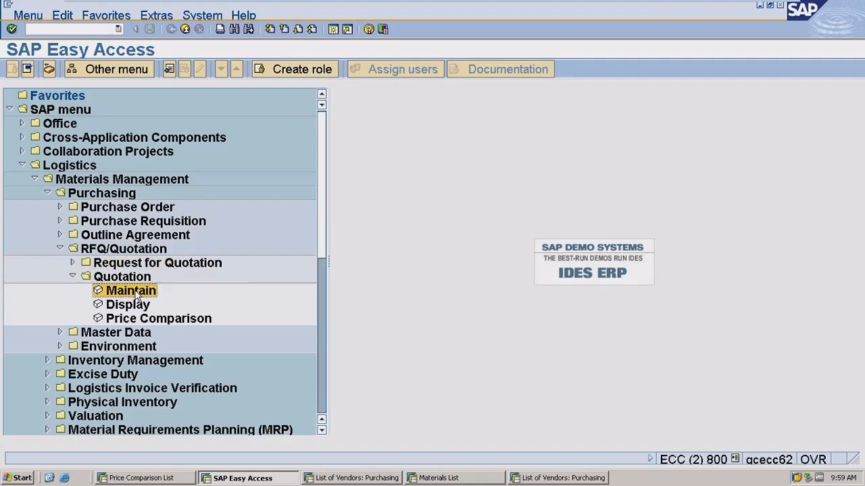
{"action": "double_click", "coordinate": [136, 296]}
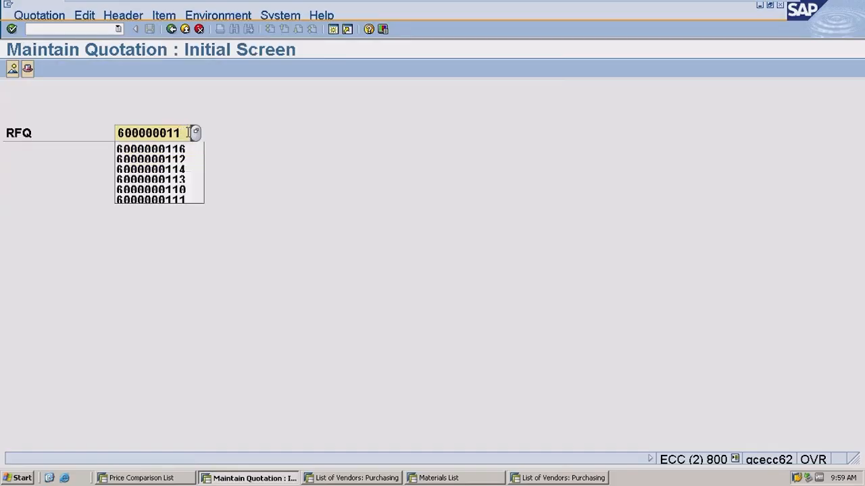
{"action": "type", "text": "5"}
{"action": "double_click", "coordinate": [534, 225]}
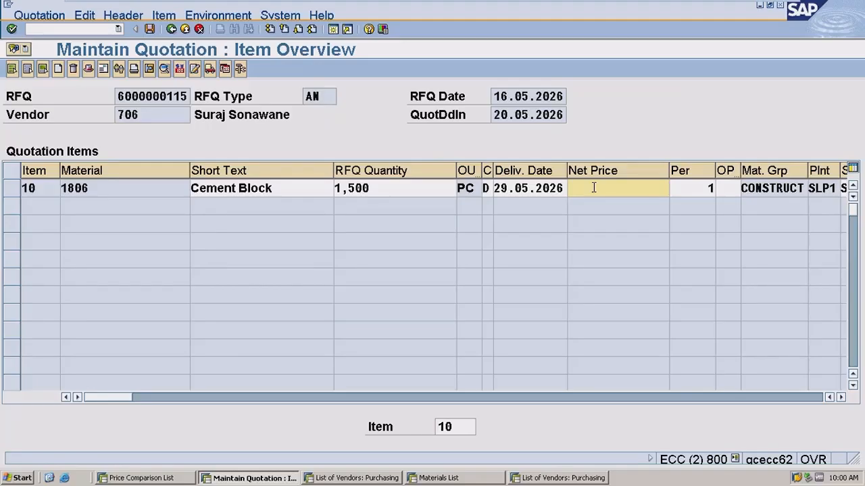
Step: Check the Cement Block price in the Materials List session and return to the quotation
{"action": "left_click", "coordinate": [481, 477]}
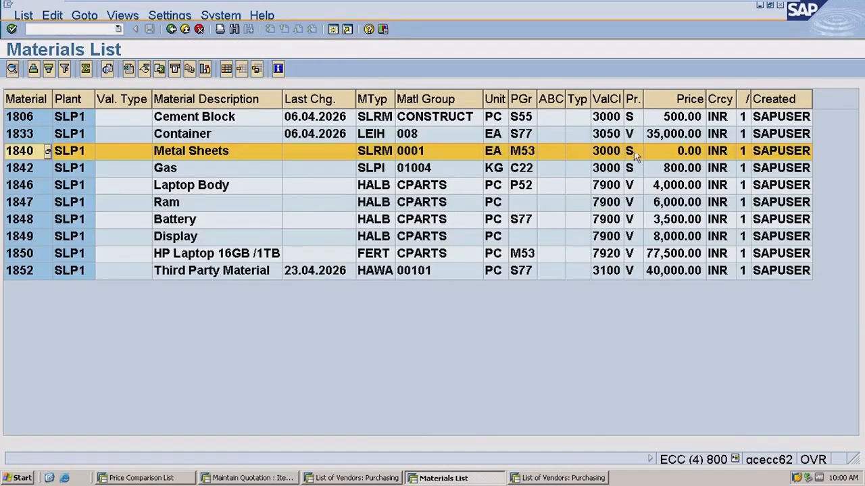
{"action": "left_click", "coordinate": [659, 121]}
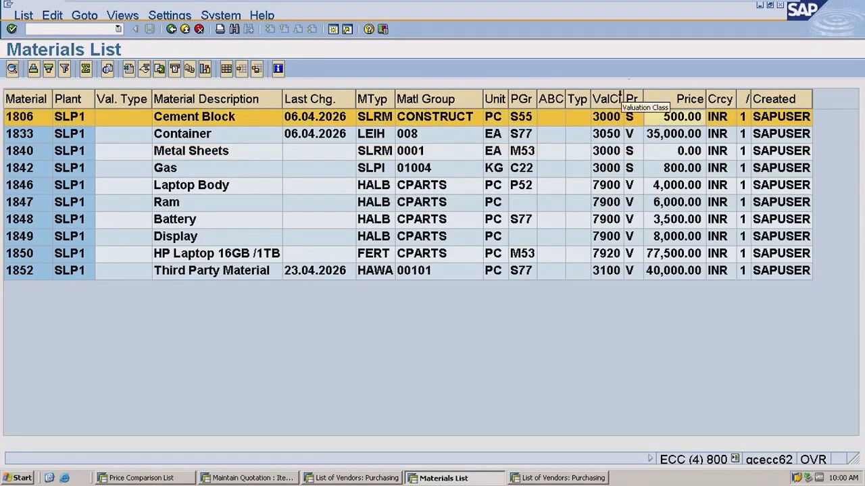
{"action": "left_click", "coordinate": [256, 478]}
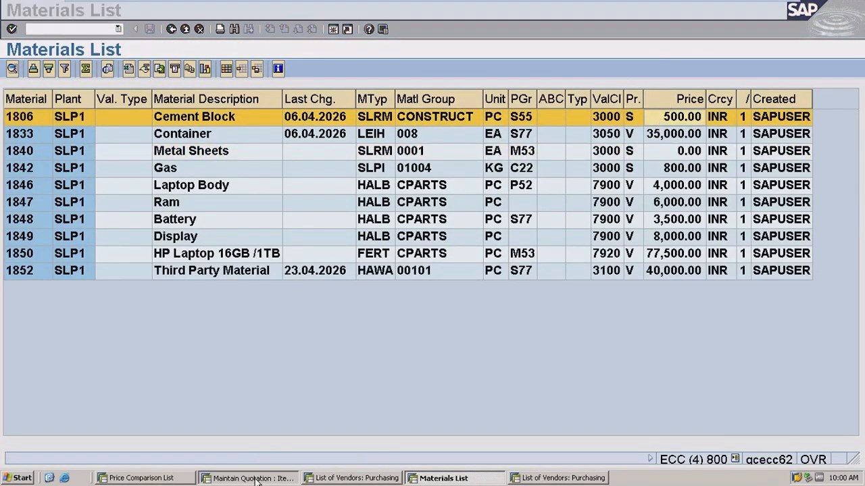
Step: Try to enter a net price of 530 for the Cement Block item, and exit the quotation without saving
{"action": "left_click", "coordinate": [633, 188]}
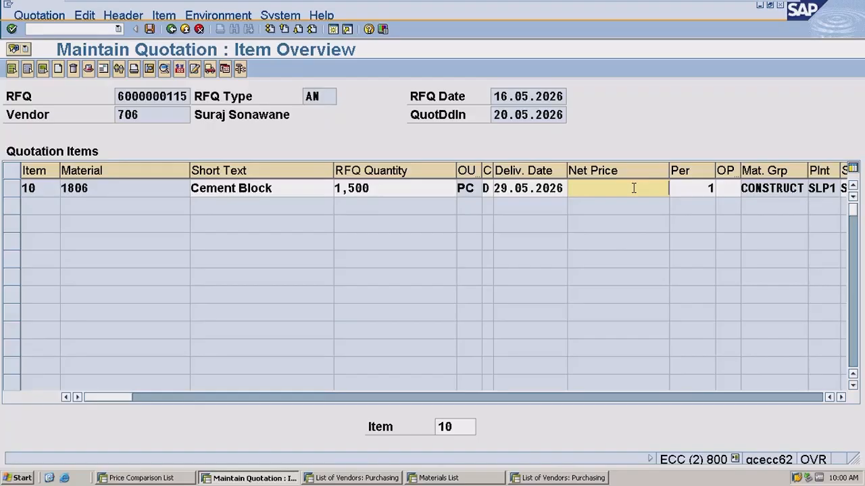
{"action": "type", "text": "530"}
{"action": "key", "text": "Return"}
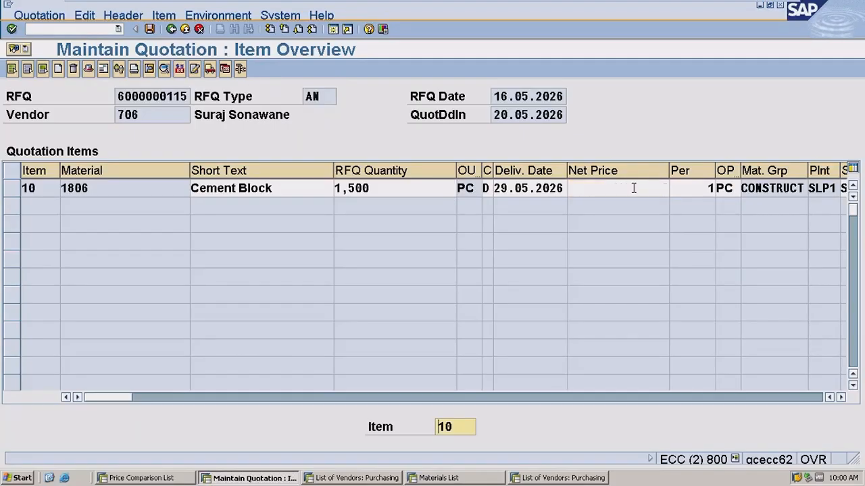
{"action": "left_click", "coordinate": [609, 192]}
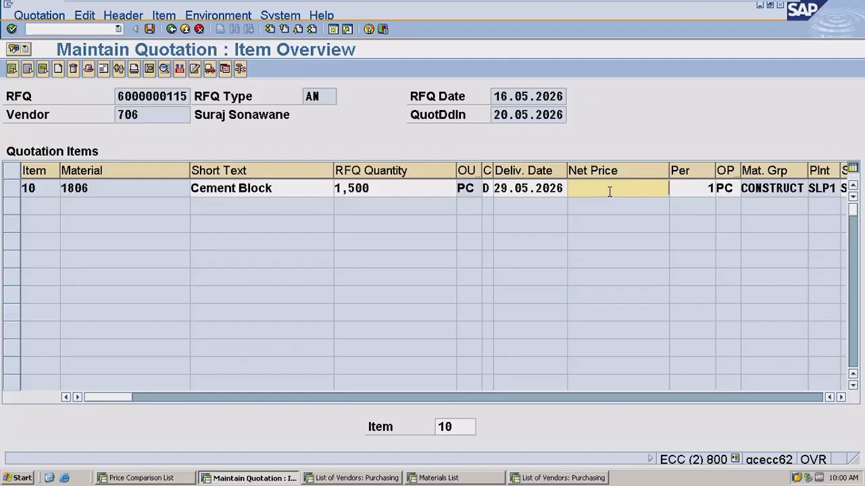
{"action": "type", "text": "530"}
{"action": "key", "text": "Return"}
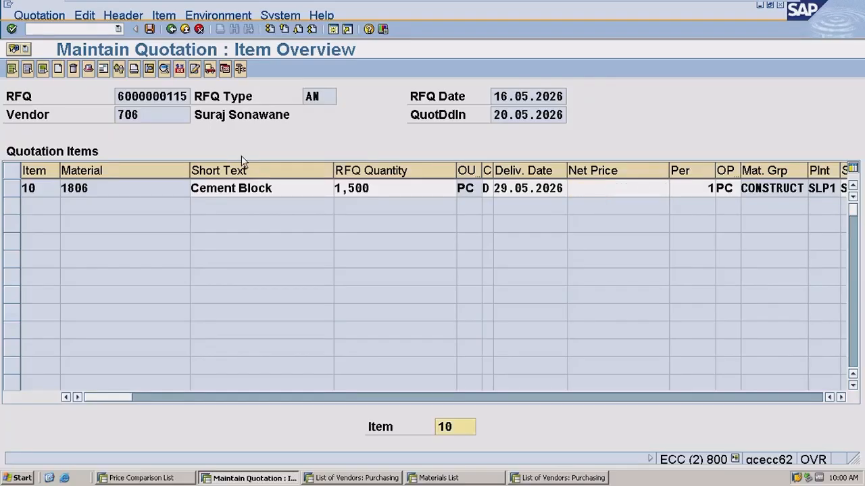
{"action": "left_click", "coordinate": [173, 30]}
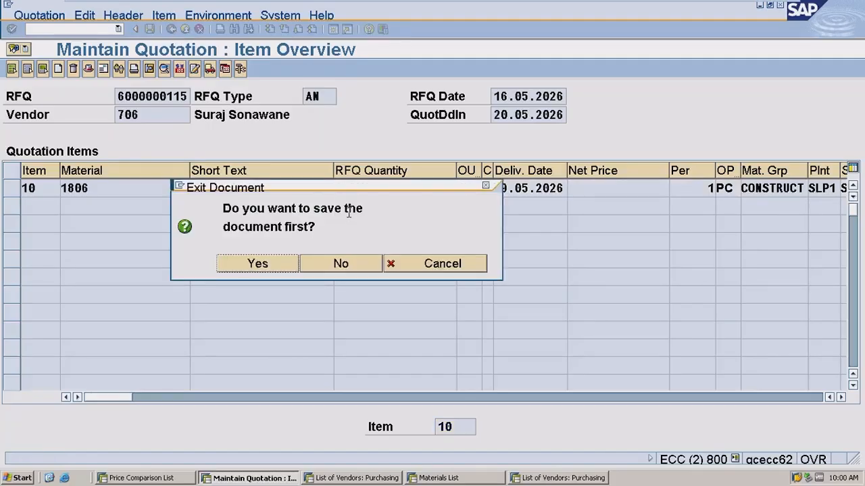
{"action": "left_click", "coordinate": [337, 264]}
{"action": "key", "text": "Return"}
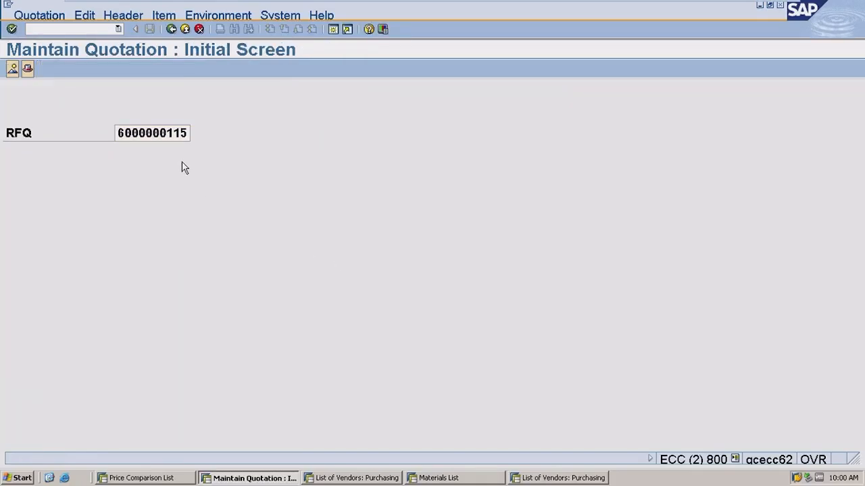
{"action": "left_click", "coordinate": [162, 478]}
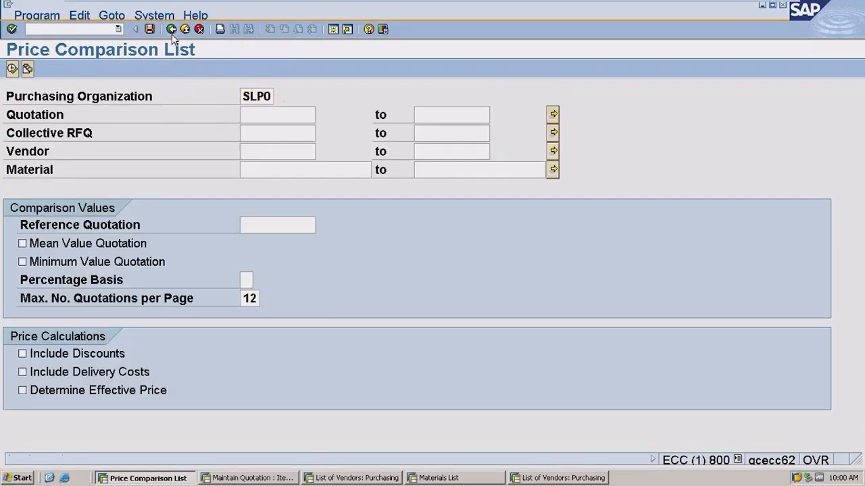
{"action": "left_click", "coordinate": [171, 29]}
{"action": "left_click", "coordinate": [273, 478]}
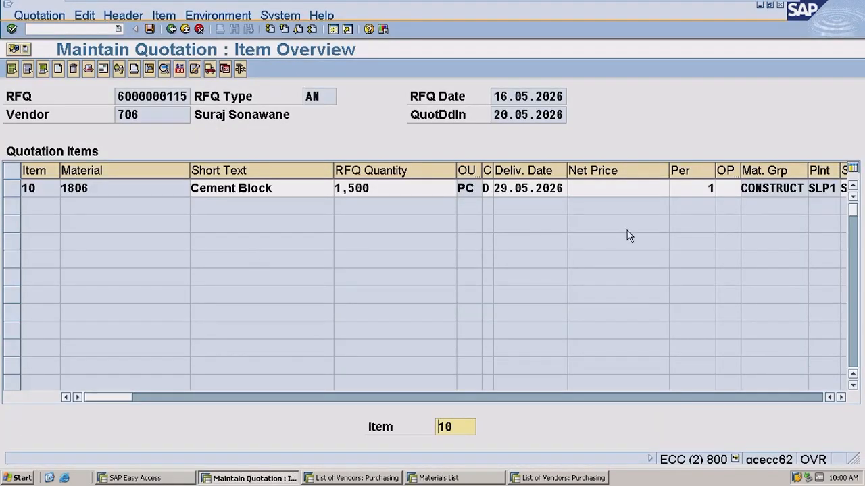
Step: Enter a net price of 500 for the Cement Block item and save the quotation
{"action": "left_click", "coordinate": [617, 190]}
{"action": "type", "text": "500"}
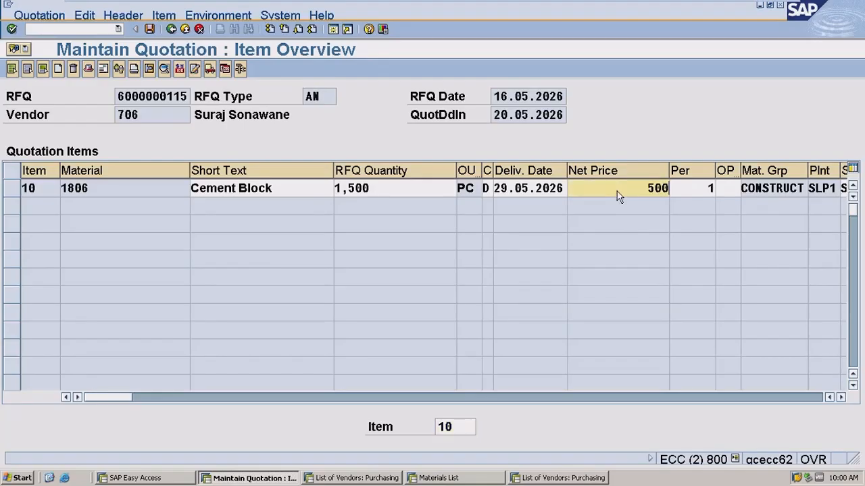
{"action": "key", "text": "Return"}
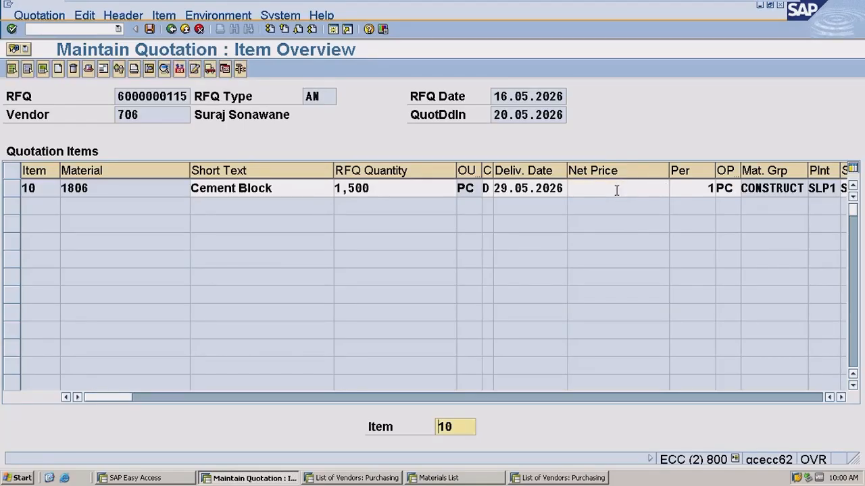
{"action": "left_click", "coordinate": [149, 29]}
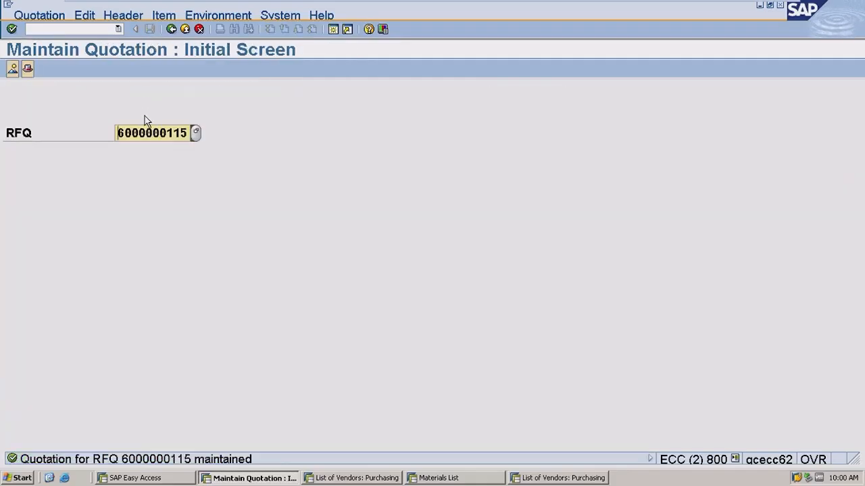
{"action": "key", "text": "Return"}
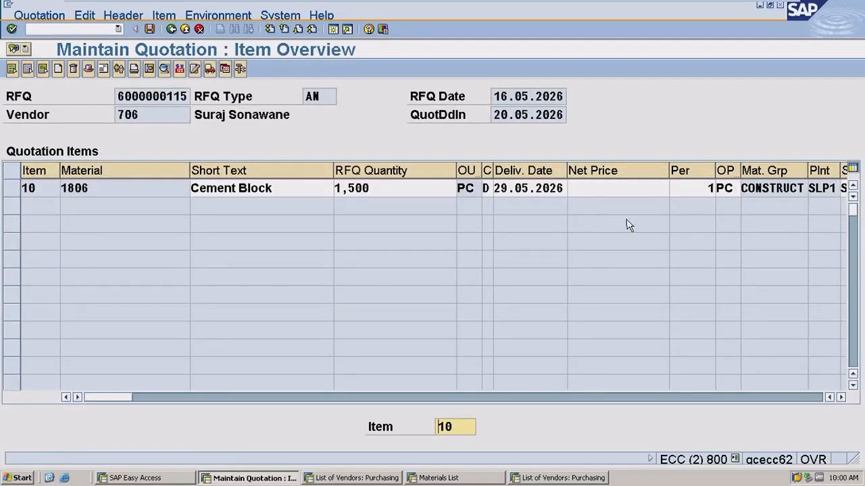
{"action": "left_click", "coordinate": [623, 191]}
{"action": "type", "text": "530"}
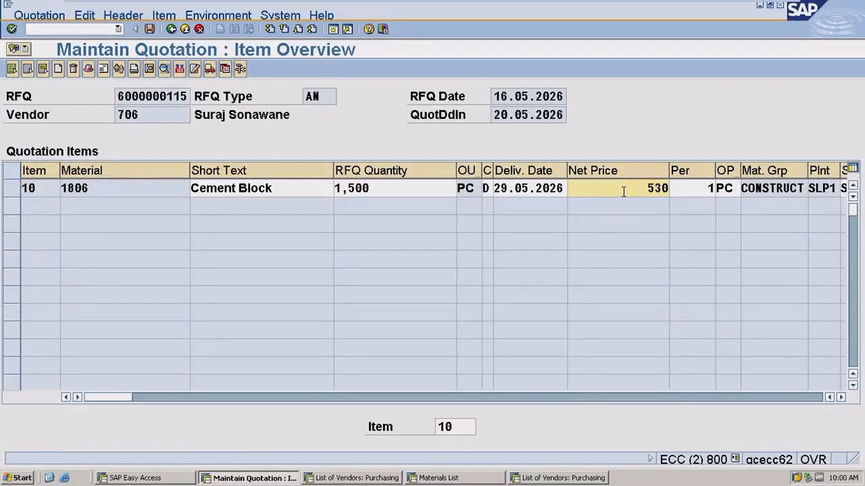
{"action": "key", "text": "Return"}
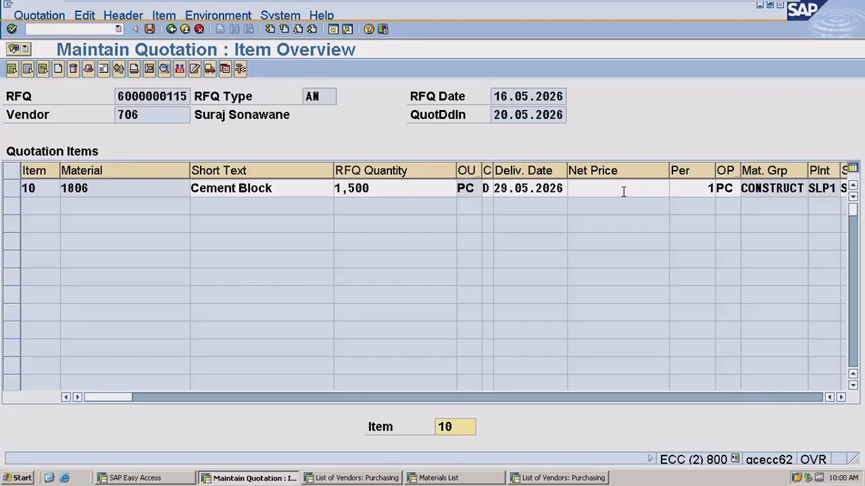
{"action": "type", "text": "530"}
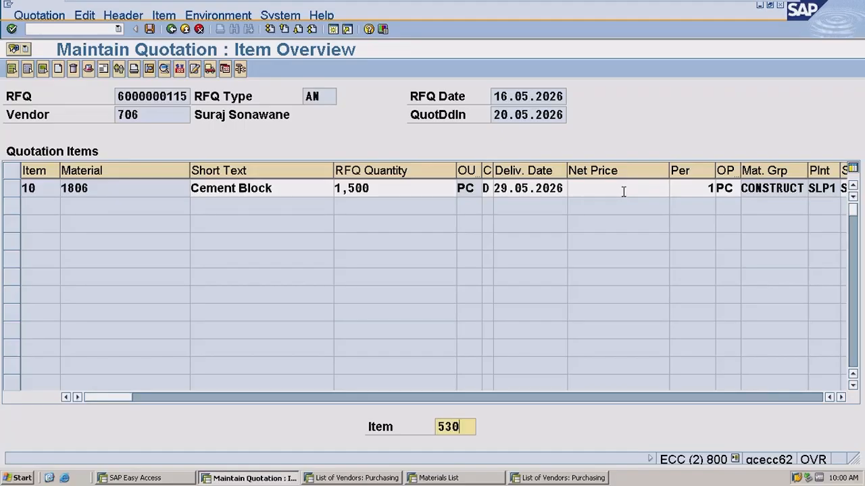
{"action": "left_click", "coordinate": [627, 191]}
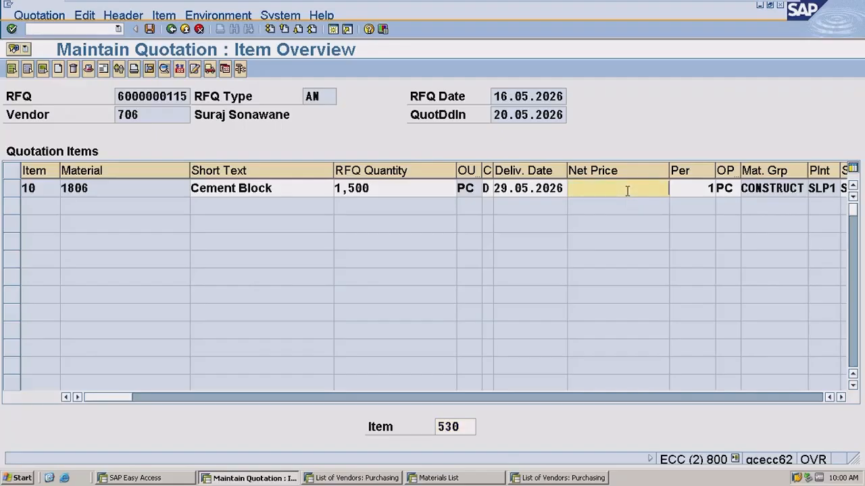
{"action": "type", "text": "530"}
{"action": "left_click", "coordinate": [150, 30]}
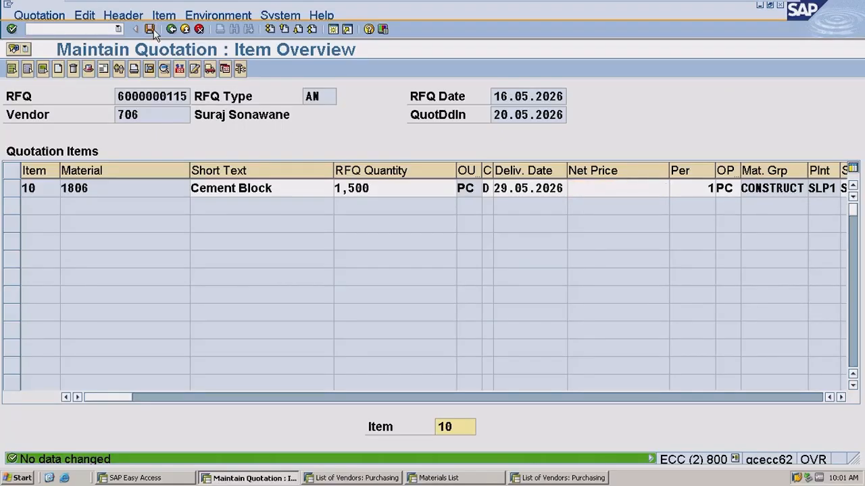
{"action": "left_click", "coordinate": [171, 29]}
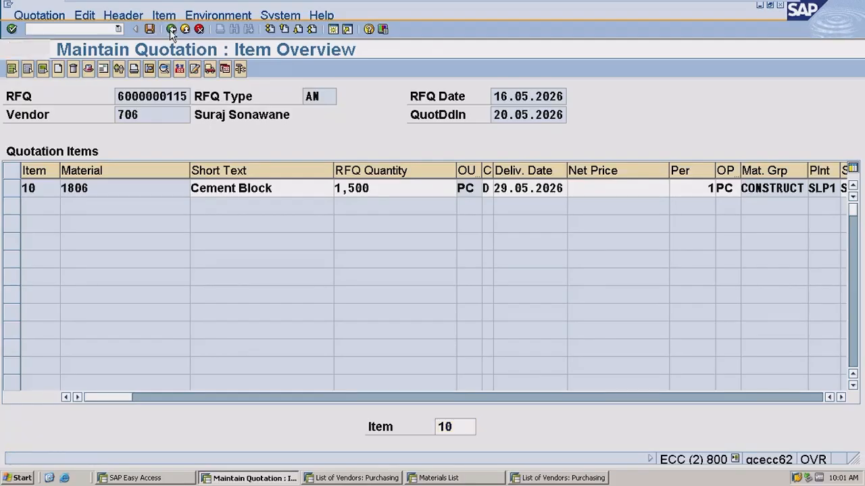
{"action": "key", "text": "BackSpace"}
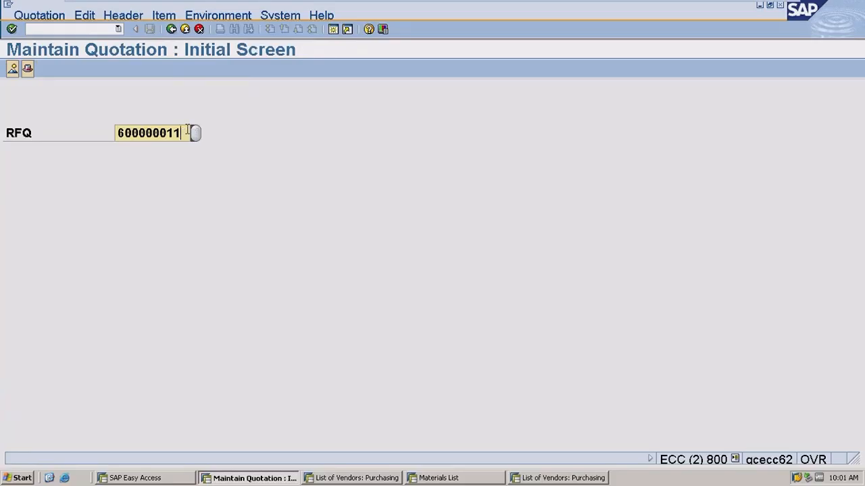
{"action": "type", "text": "6"}
{"action": "key", "text": "Return"}
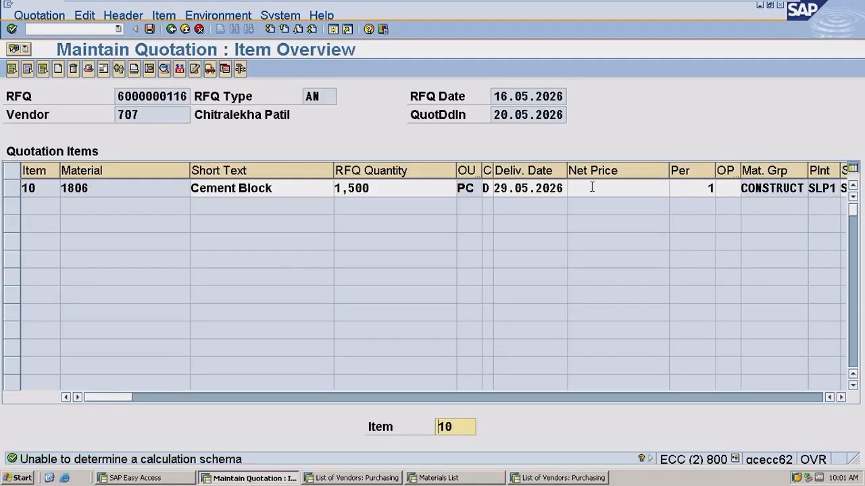
{"action": "left_click", "coordinate": [593, 188]}
{"action": "type", "text": "56"}
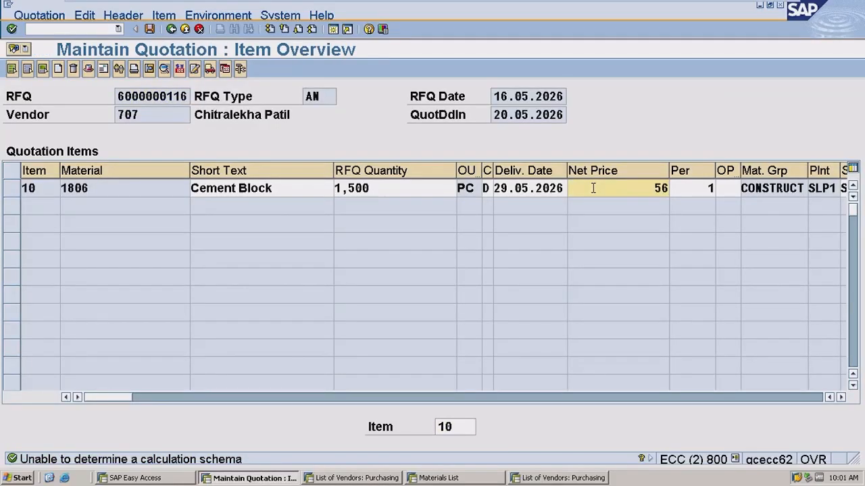
{"action": "type", "text": "0"}
{"action": "key", "text": "Return"}
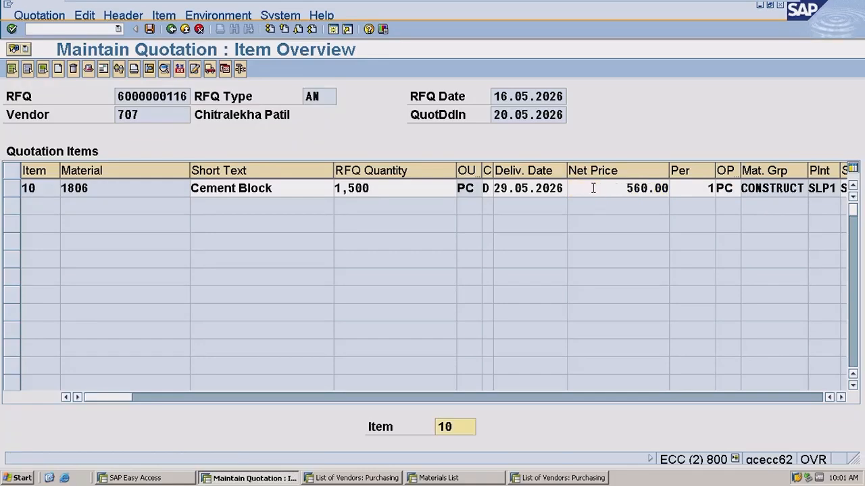
{"action": "left_click", "coordinate": [148, 31]}
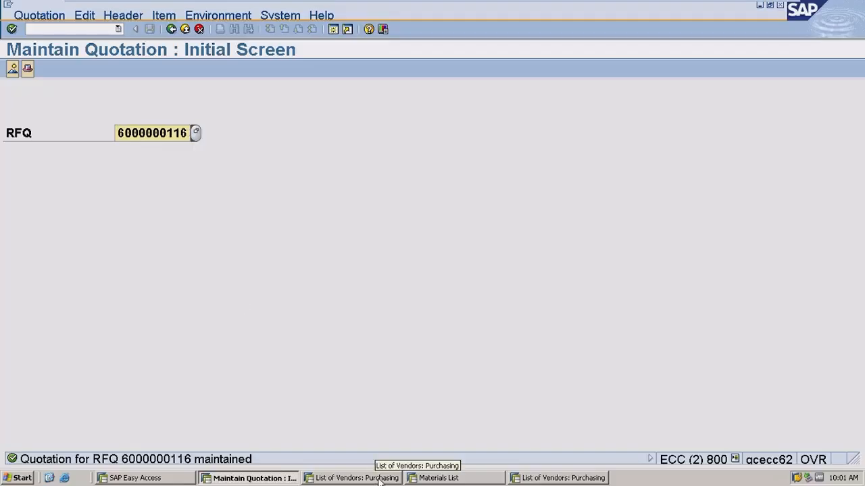
Step: Start a new RFQ with transaction ME41, using quotation deadline 20.05.2026 and a previously used collective number beginning with A
{"action": "left_click", "coordinate": [138, 478]}
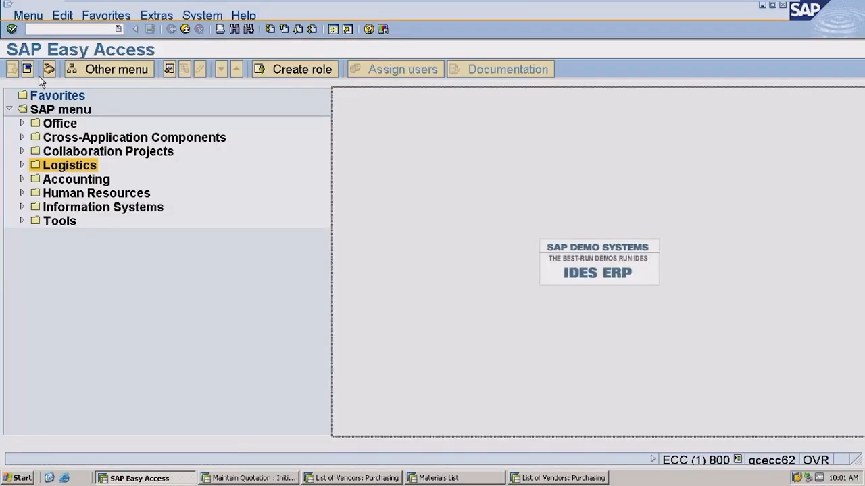
{"action": "left_click", "coordinate": [62, 29]}
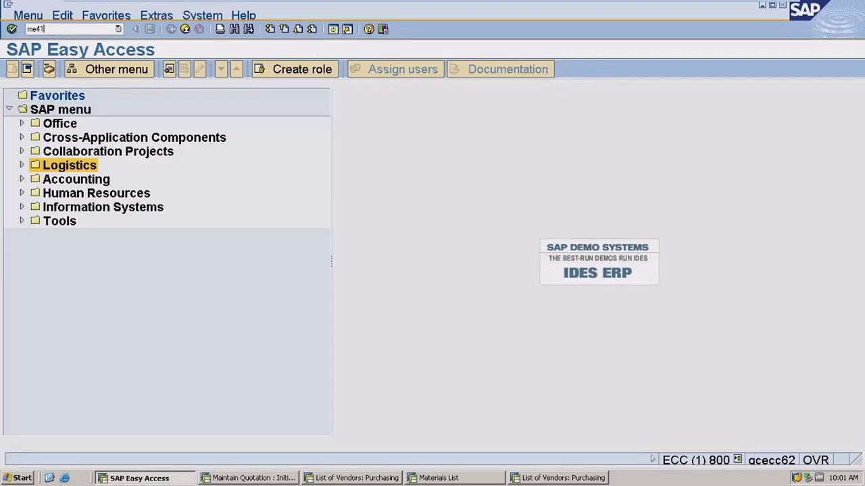
{"action": "type", "text": "me41"}
{"action": "key", "text": "Return"}
{"action": "left_click", "coordinate": [192, 189]}
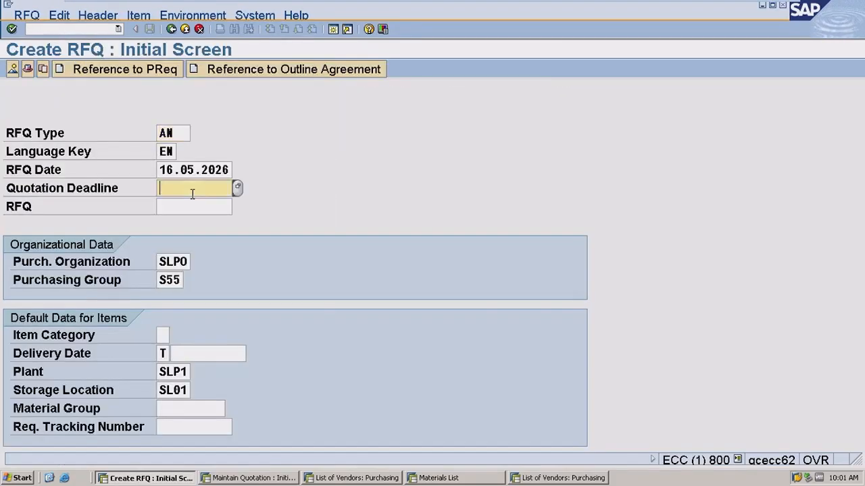
{"action": "left_click", "coordinate": [237, 188]}
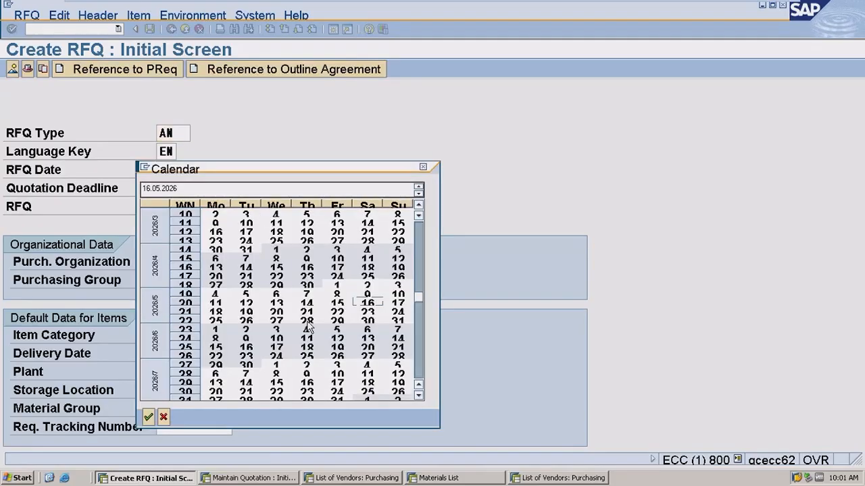
{"action": "double_click", "coordinate": [281, 312]}
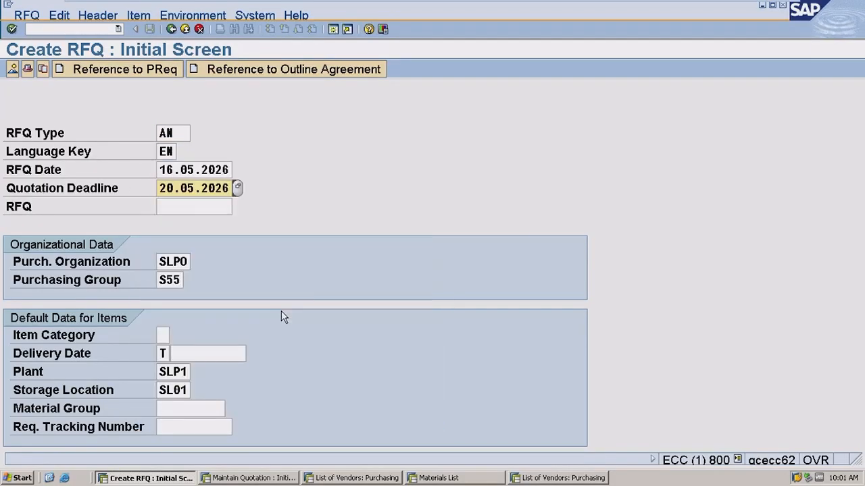
{"action": "key", "text": "Return"}
{"action": "type", "text": "a"}
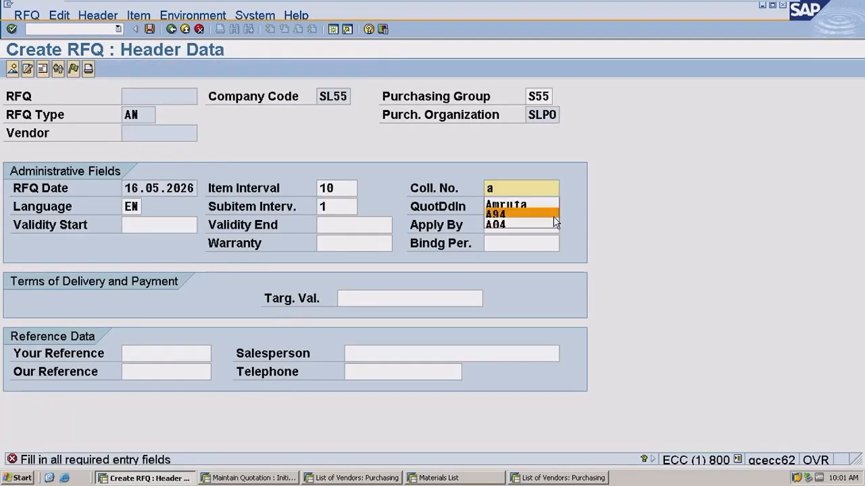
{"action": "key", "text": "Up"}
{"action": "key", "text": "Return"}
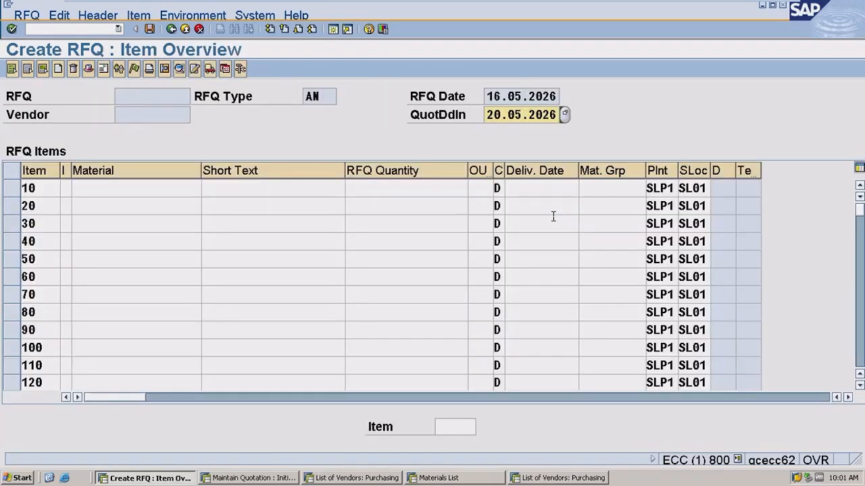
Step: Enter RFQ item 10 with material 1806, quantity 1500 and delivery date 29.05.2026
{"action": "left_click", "coordinate": [165, 183]}
{"action": "type", "text": "1806"}
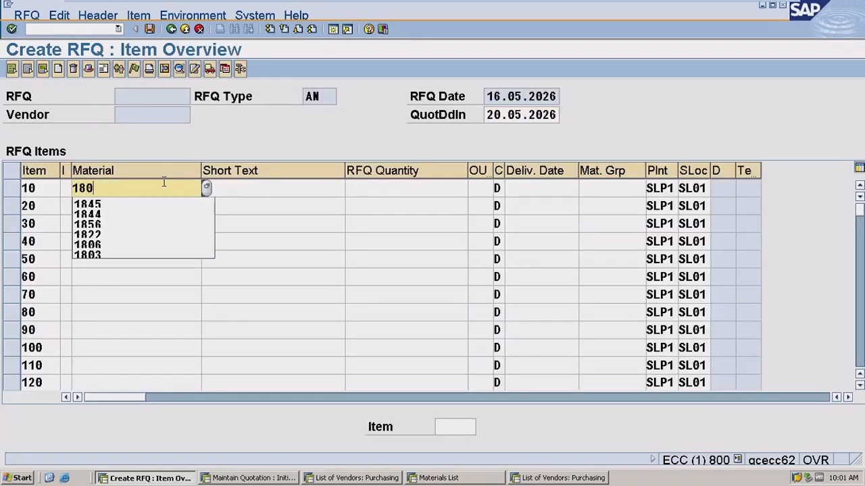
{"action": "left_click", "coordinate": [381, 188]}
{"action": "type", "text": "1500"}
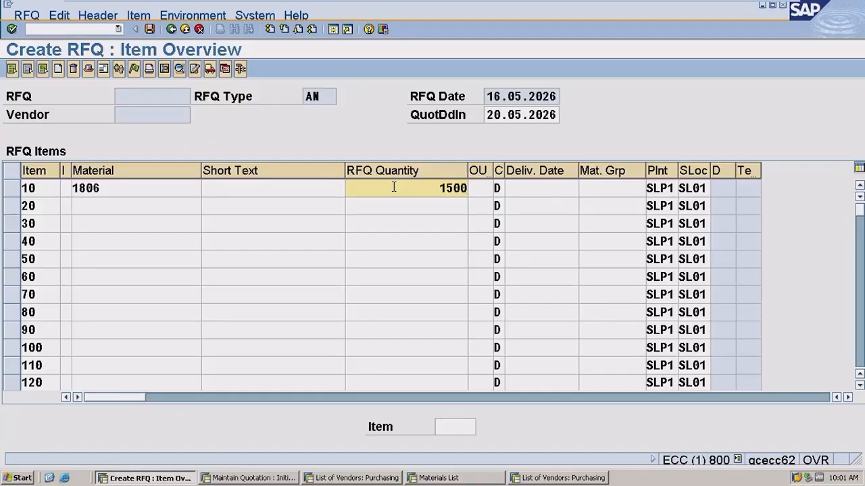
{"action": "left_click", "coordinate": [568, 183]}
{"action": "left_click", "coordinate": [583, 188]}
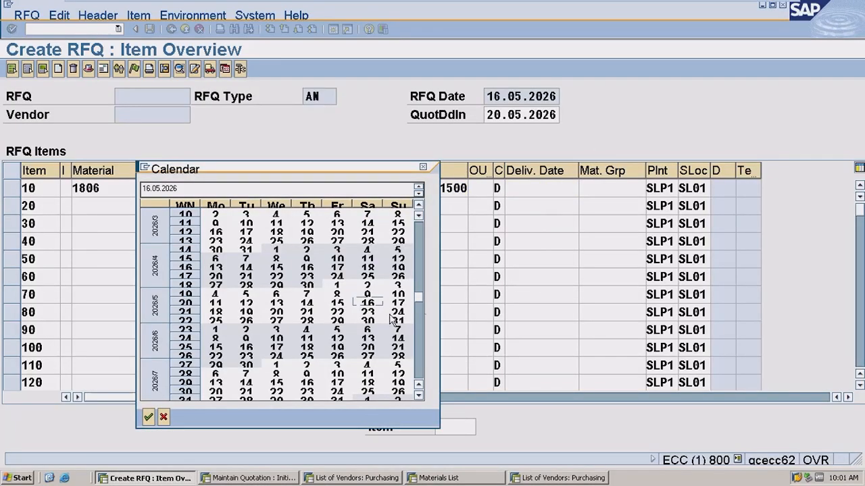
{"action": "double_click", "coordinate": [337, 322]}
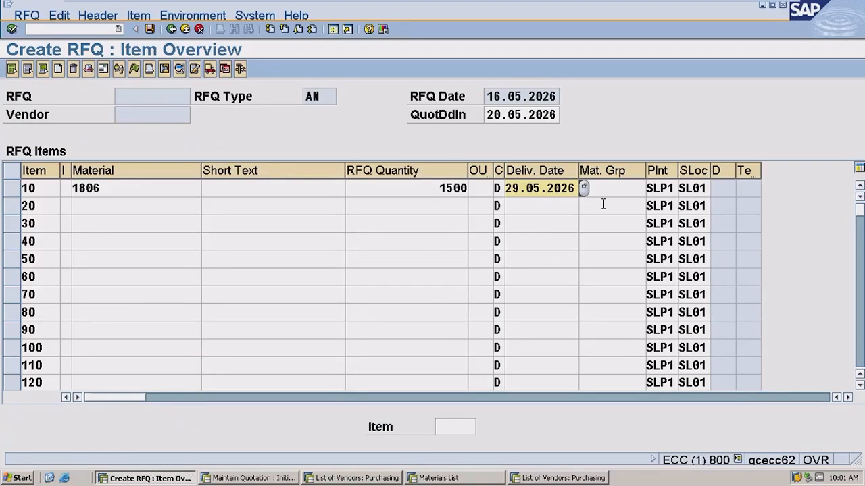
{"action": "key", "text": "Return"}
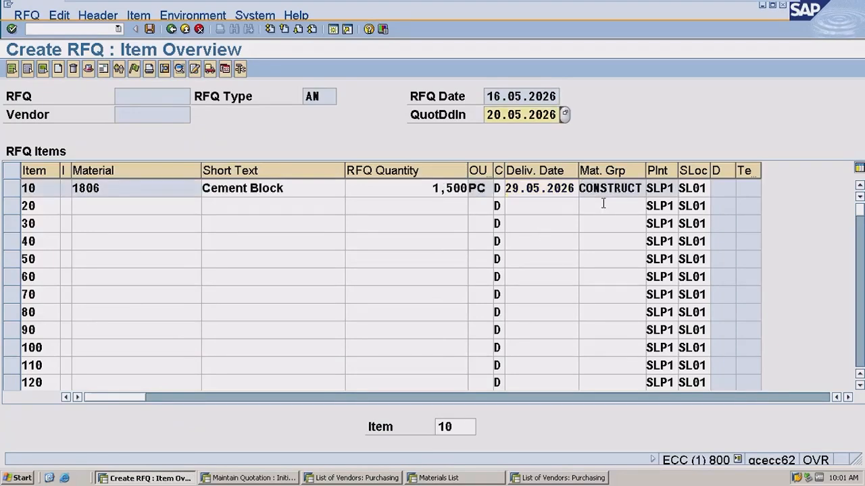
Step: Select the Cement Block item, assign the vendor by entering the vendor number, and save the RFQ
{"action": "left_click", "coordinate": [12, 189]}
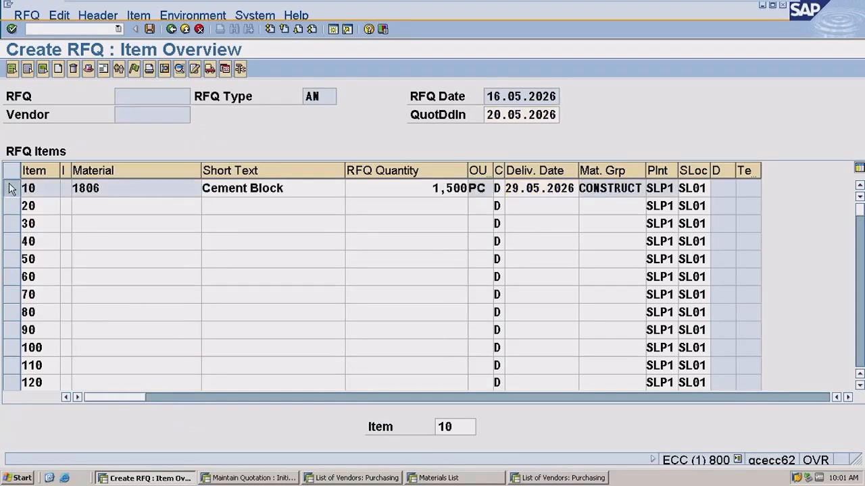
{"action": "left_click", "coordinate": [97, 71]}
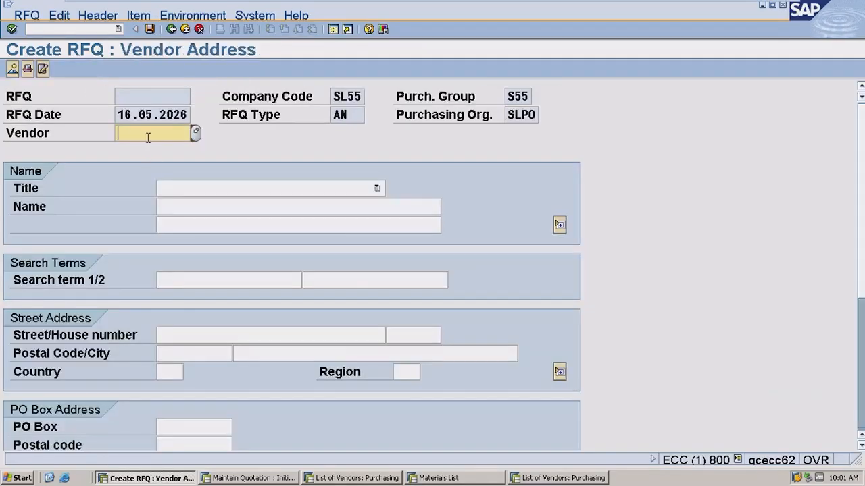
{"action": "type", "text": "706"}
{"action": "key", "text": "Return"}
{"action": "left_click", "coordinate": [149, 29]}
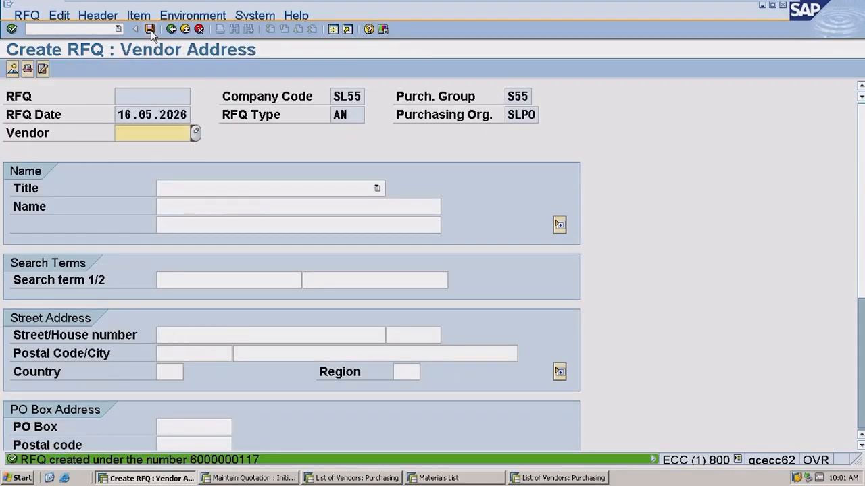
{"action": "left_click", "coordinate": [249, 478]}
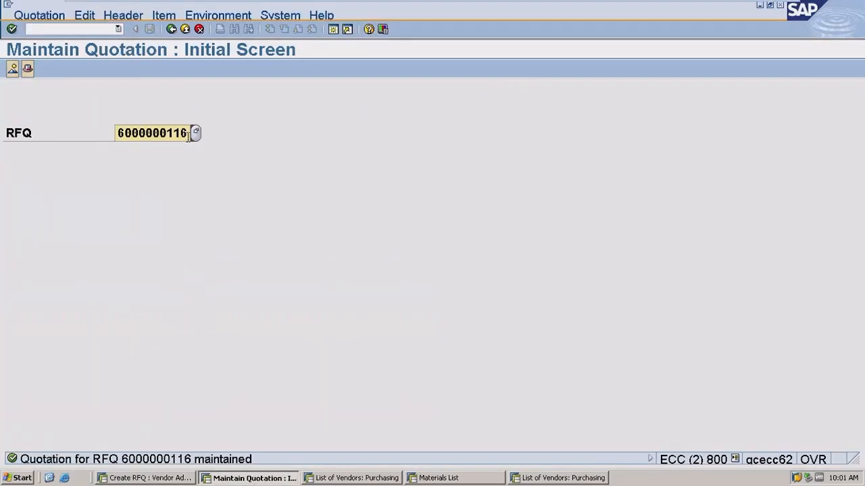
{"action": "type", "text": "7"}
{"action": "key", "text": "Return"}
{"action": "left_click", "coordinate": [612, 185]}
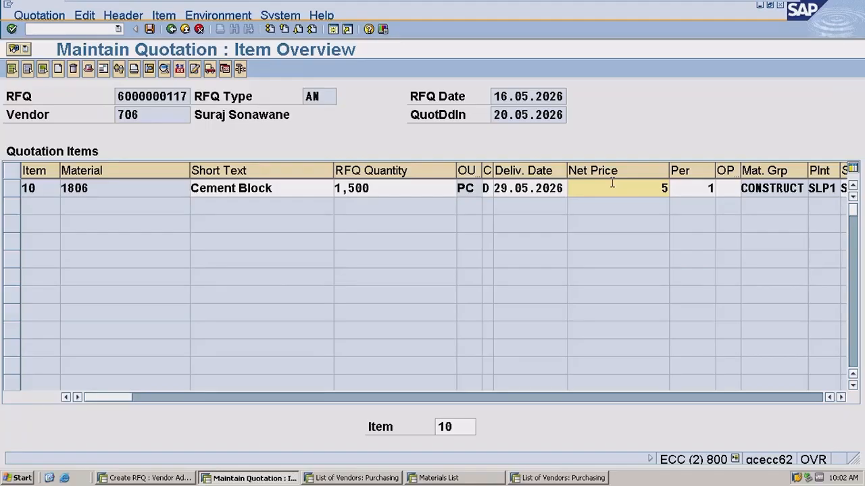
{"action": "type", "text": "540"}
{"action": "key", "text": "Return"}
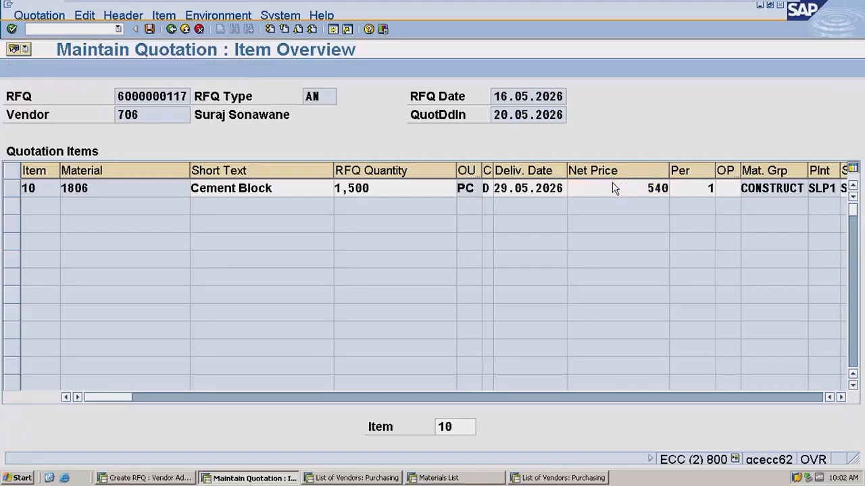
Step: Retry entering a net price of 540 for the Cement Block item, and exit the quotation without saving
{"action": "left_click", "coordinate": [612, 185]}
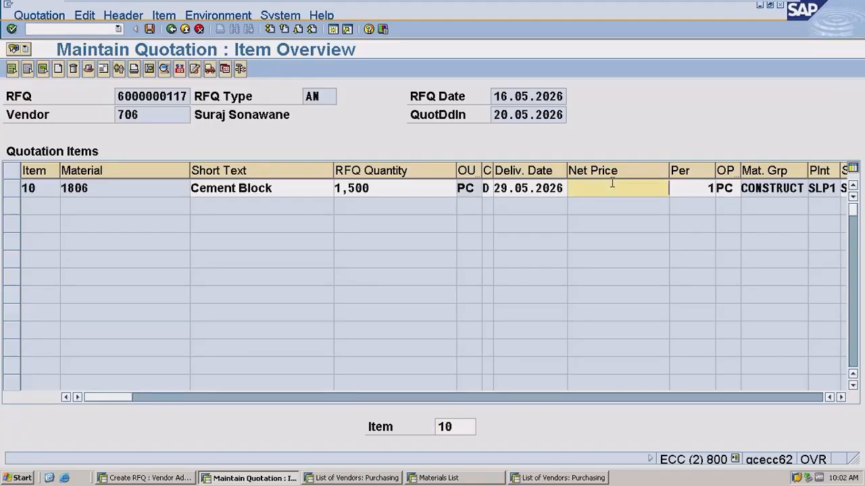
{"action": "type", "text": "540"}
{"action": "key", "text": "Return"}
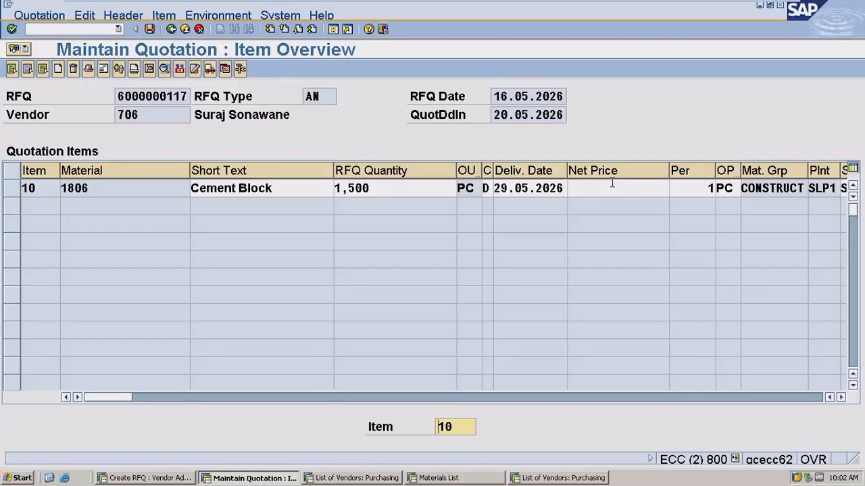
{"action": "left_click", "coordinate": [612, 183]}
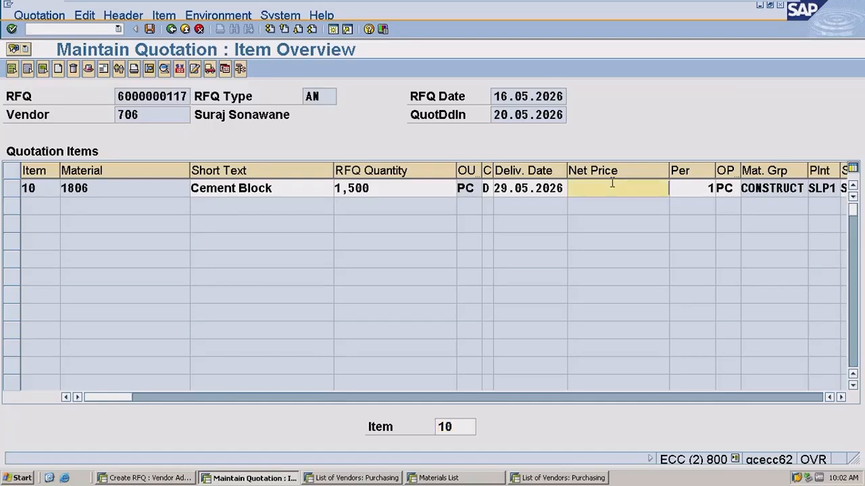
{"action": "type", "text": "540"}
{"action": "key", "text": "Return"}
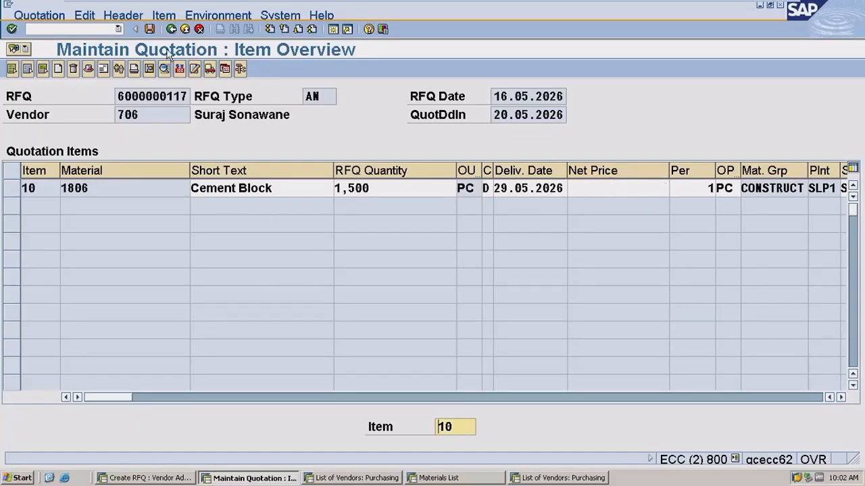
{"action": "left_click", "coordinate": [173, 30]}
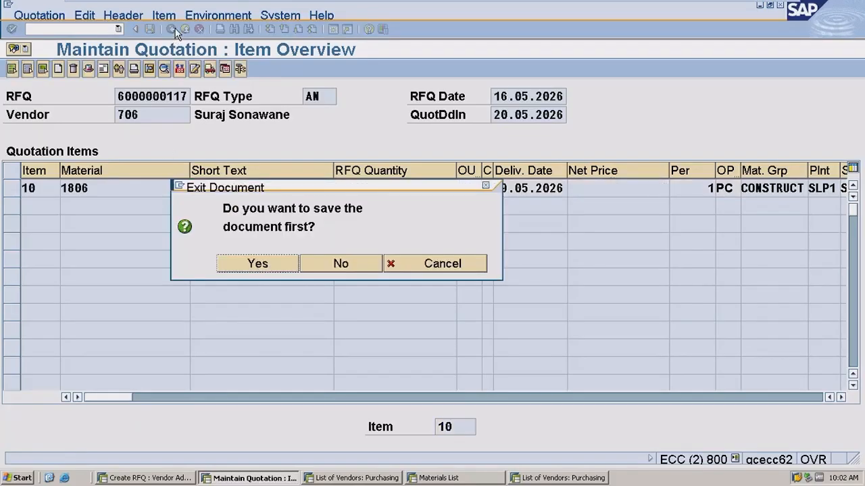
{"action": "left_click", "coordinate": [333, 267]}
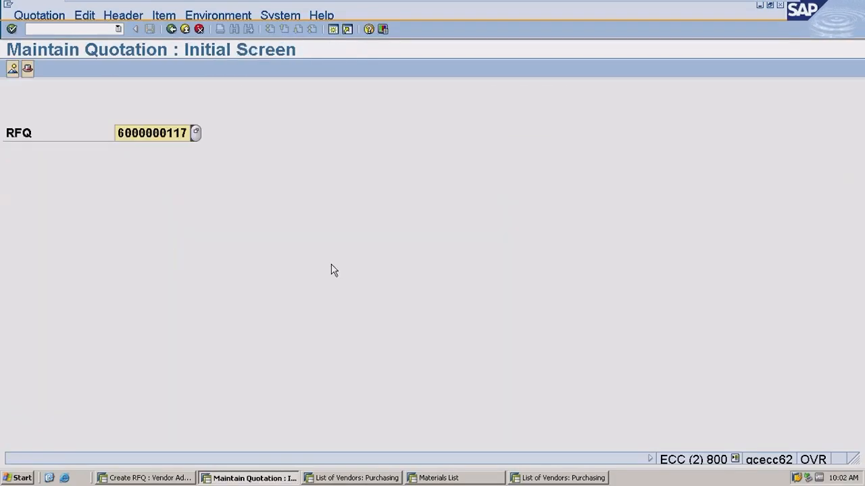
{"action": "left_click", "coordinate": [173, 29]}
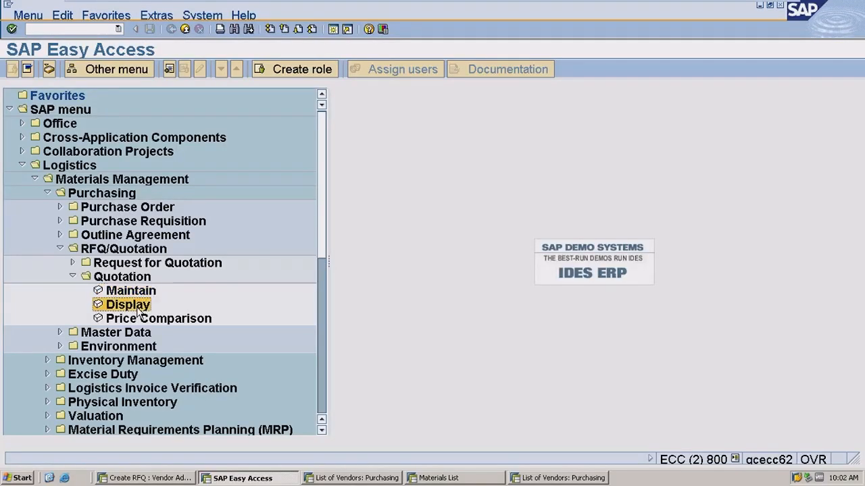
{"action": "double_click", "coordinate": [137, 311]}
{"action": "key", "text": "Return"}
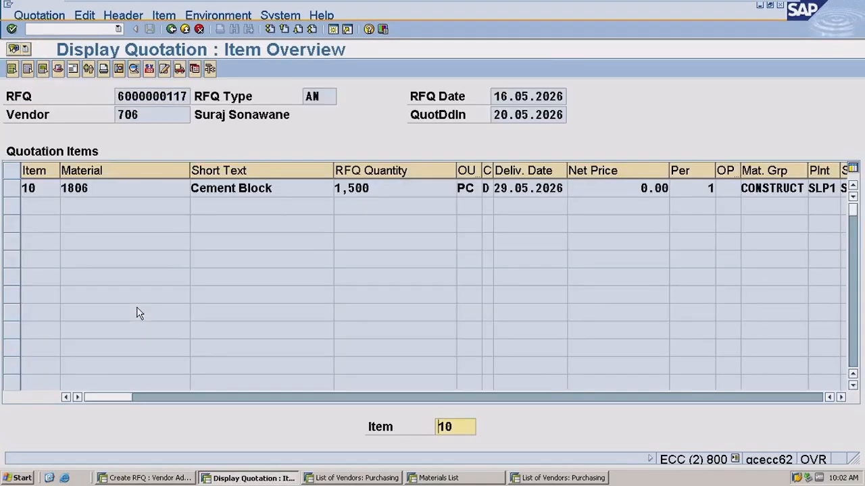
{"action": "left_click", "coordinate": [172, 29]}
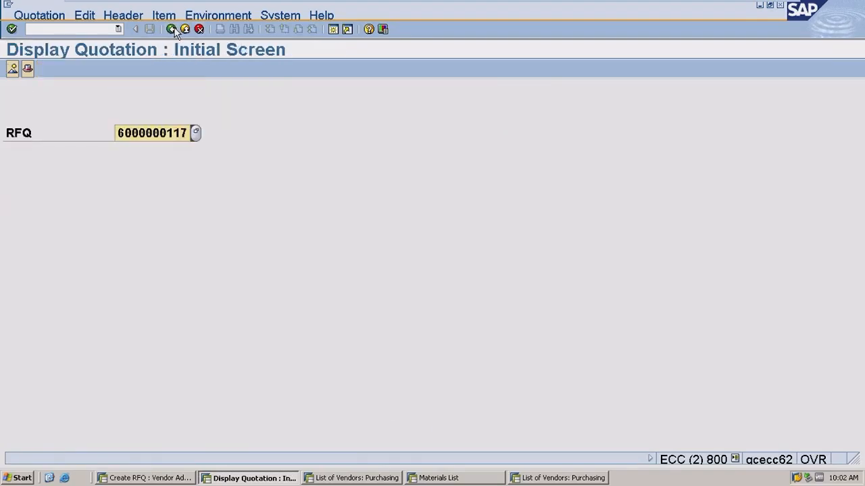
Step: In the Create RFQ session, start transaction ME11 and try to create a Standard info record for the same vendor and material 1806
{"action": "left_click", "coordinate": [263, 484]}
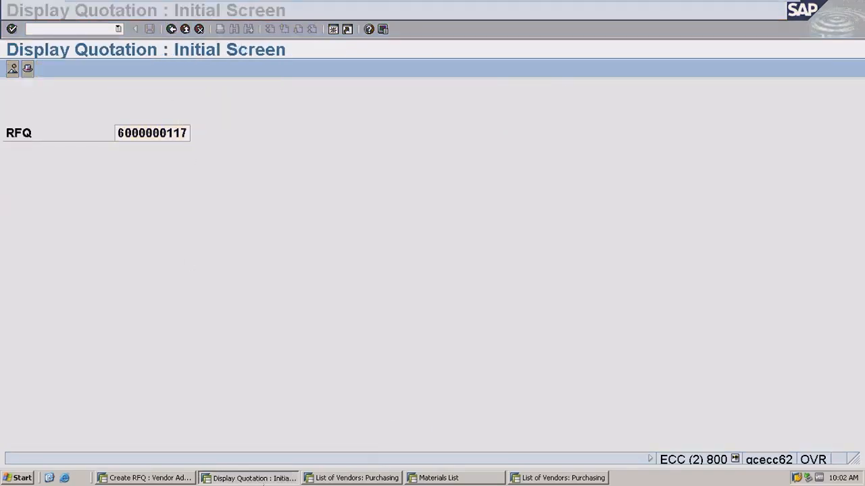
{"action": "left_click", "coordinate": [187, 478]}
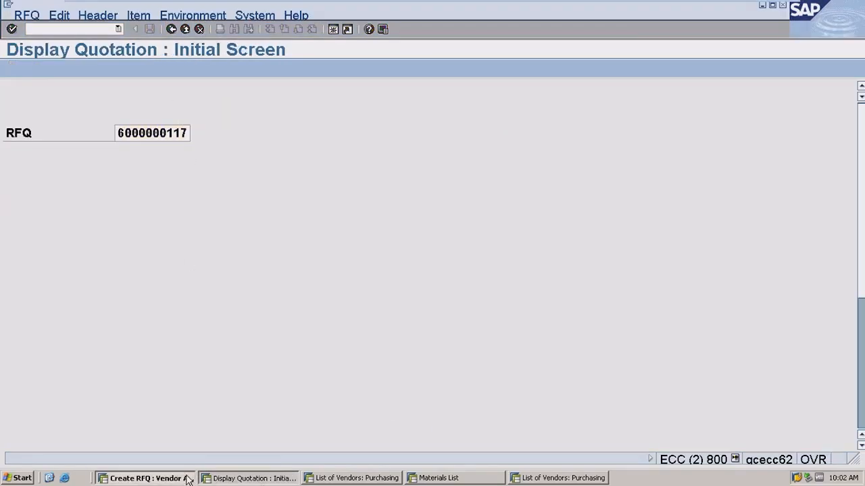
{"action": "left_click", "coordinate": [95, 29]}
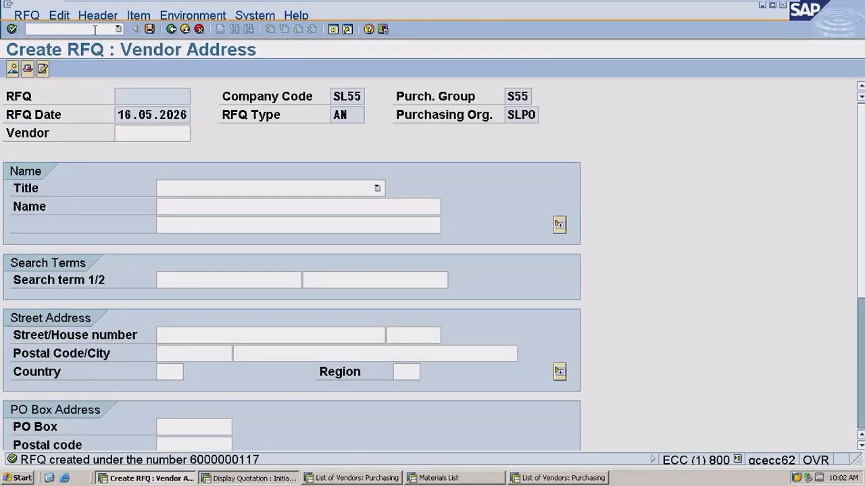
{"action": "type", "text": "/nme11"}
{"action": "key", "text": "Return"}
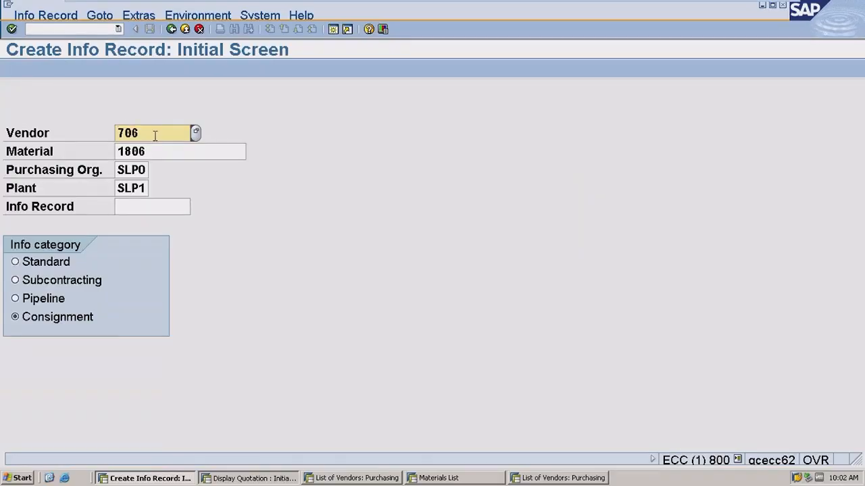
{"action": "left_click", "coordinate": [71, 262]}
{"action": "key", "text": "Return"}
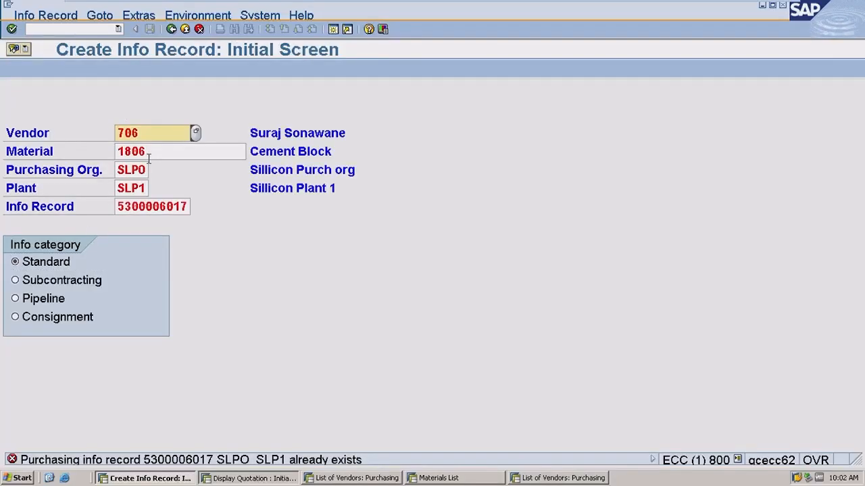
Step: Open the vendor's existing Standard info record for material 1806 in change mode, check its net price, and exit to SAP Easy Access
{"action": "left_click", "coordinate": [45, 15]}
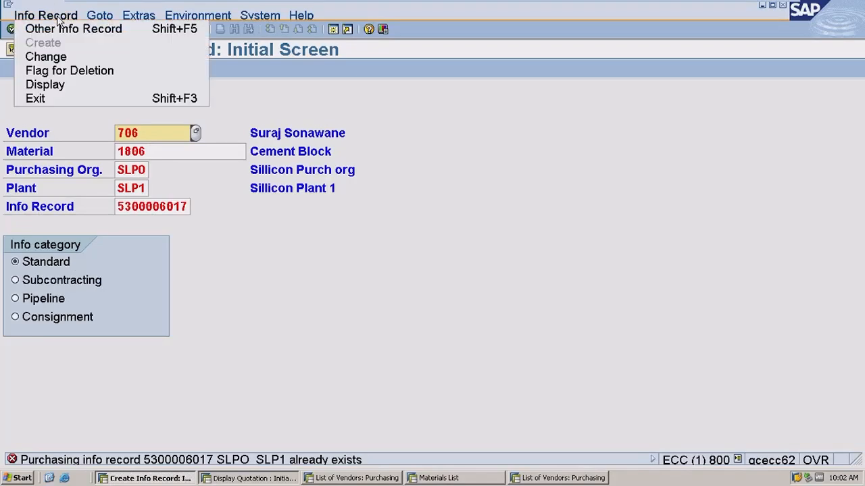
{"action": "left_click", "coordinate": [66, 59]}
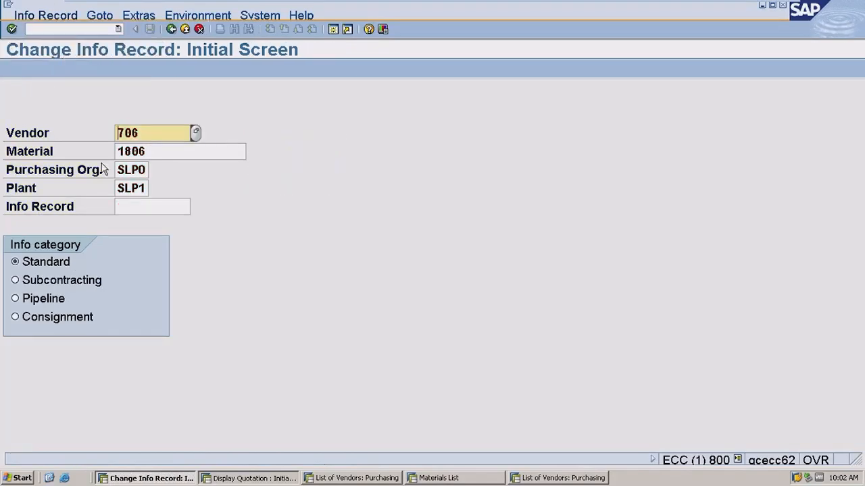
{"action": "key", "text": "Return"}
{"action": "key", "text": "Return"}
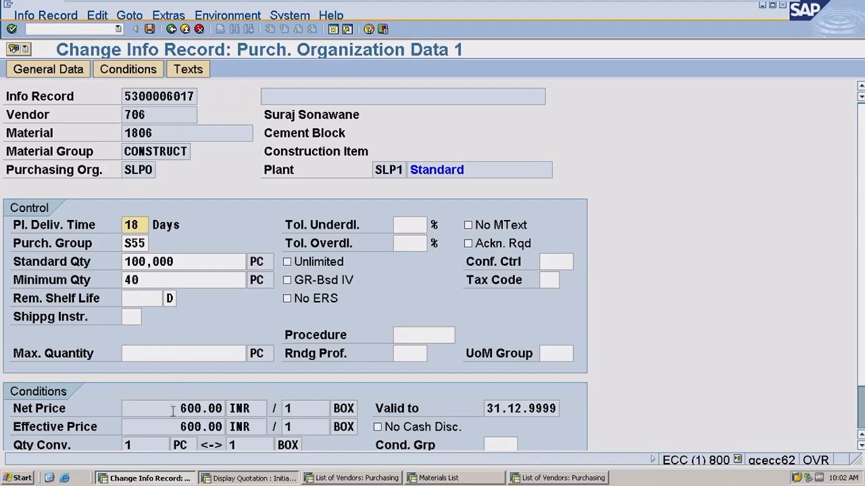
{"action": "left_click_drag", "start_coordinate": [174, 409], "coordinate": [240, 402]}
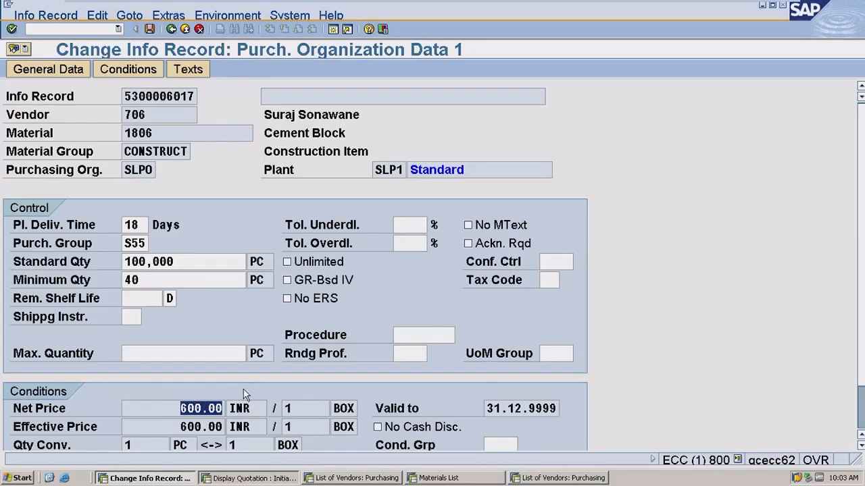
{"action": "left_click", "coordinate": [173, 31]}
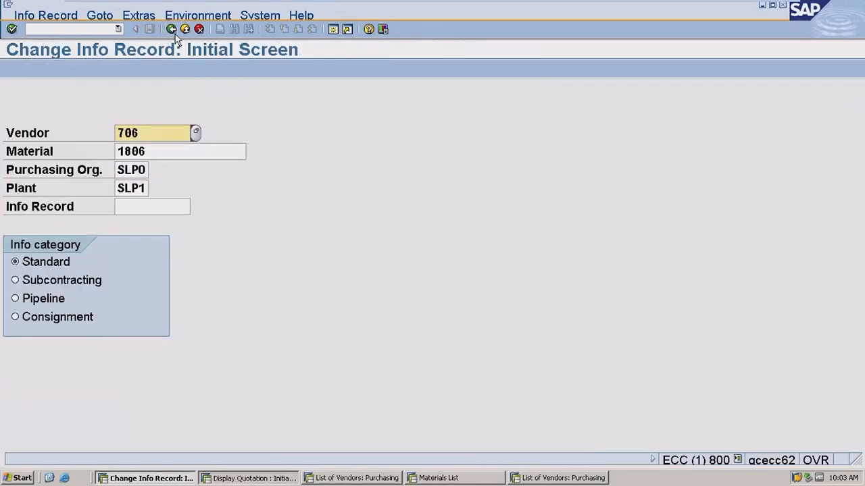
{"action": "left_click", "coordinate": [173, 31]}
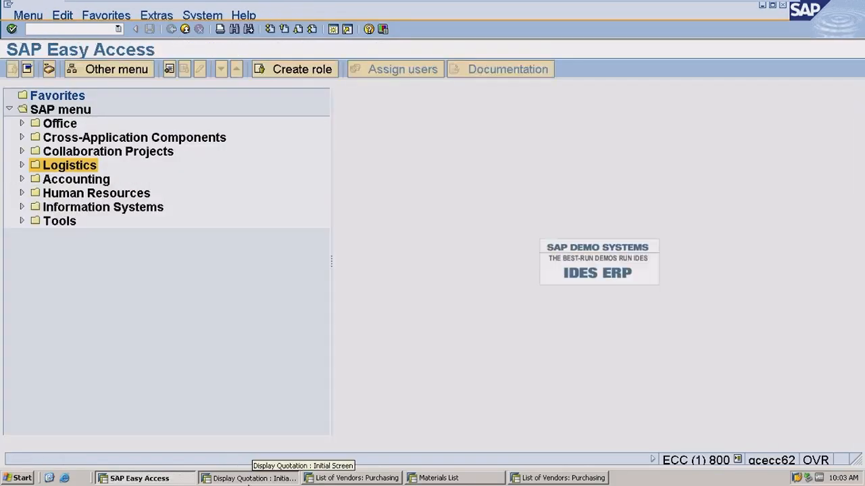
{"action": "left_click", "coordinate": [248, 480]}
{"action": "left_click", "coordinate": [246, 480]}
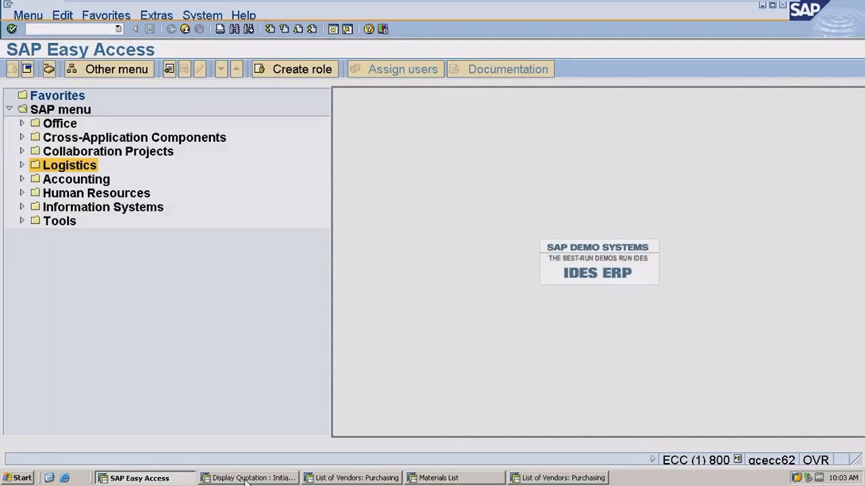
{"action": "left_click", "coordinate": [246, 479]}
{"action": "key", "text": "Return"}
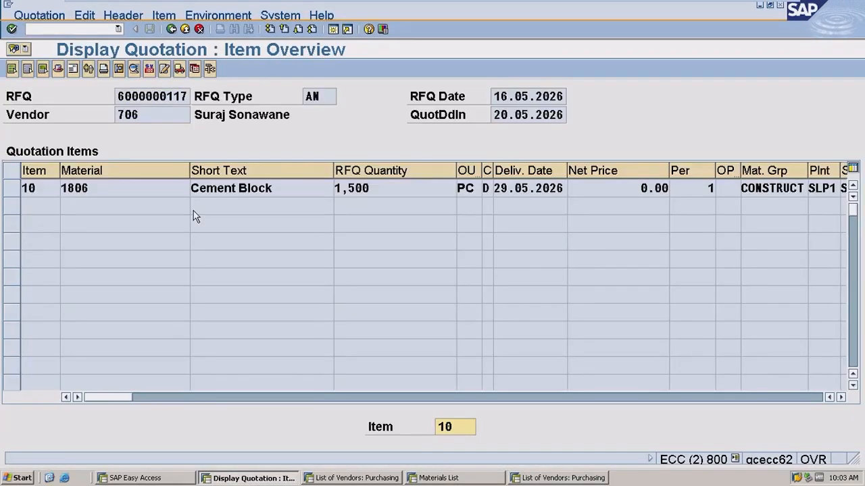
{"action": "left_click", "coordinate": [171, 30]}
{"action": "left_click", "coordinate": [171, 29]}
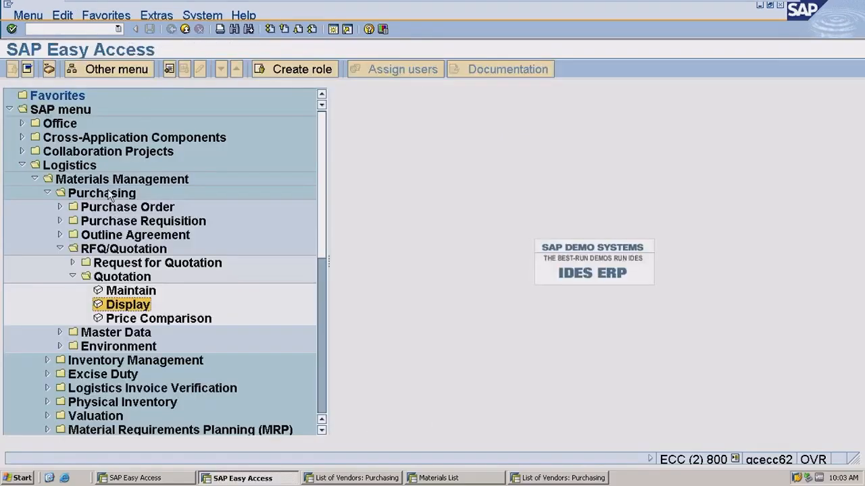
{"action": "double_click", "coordinate": [108, 291]}
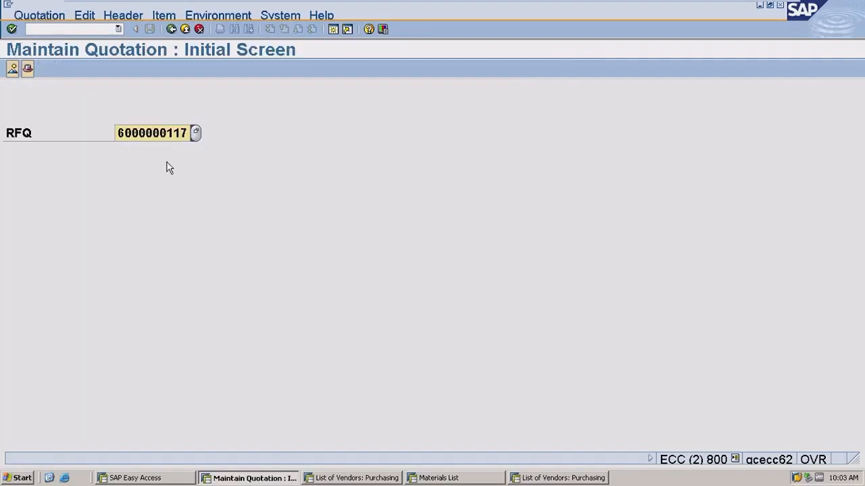
{"action": "key", "text": "Return"}
{"action": "left_click", "coordinate": [598, 188]}
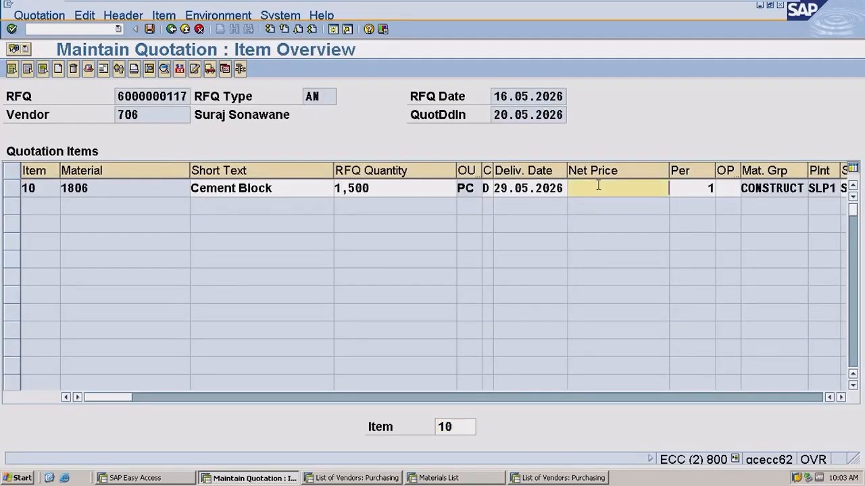
{"action": "type", "text": "560"}
{"action": "key", "text": "ctrl+s"}
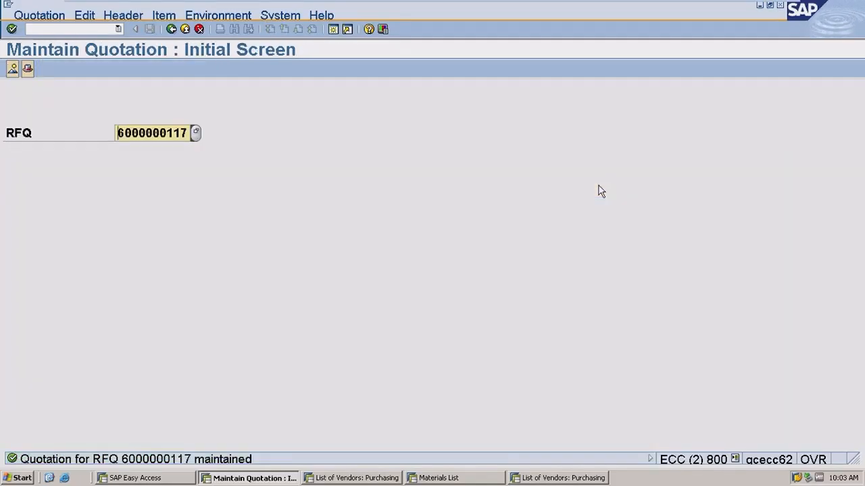
{"action": "key", "text": "Return"}
{"action": "left_click", "coordinate": [598, 186]}
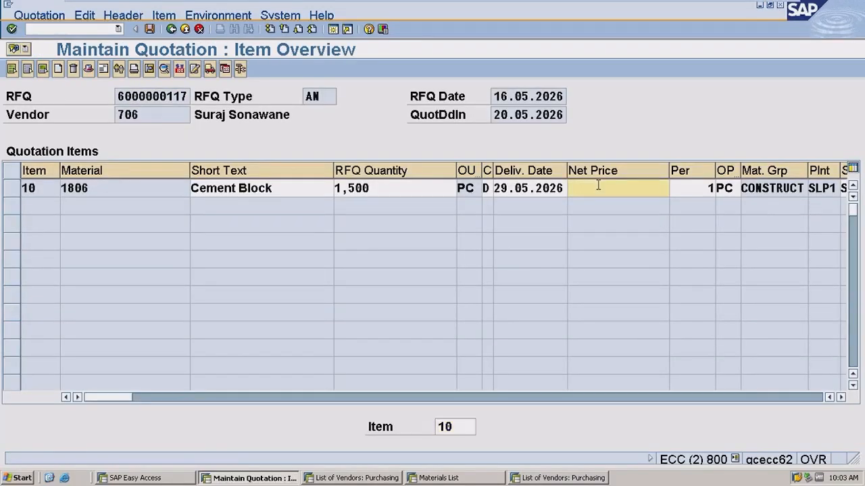
{"action": "type", "text": "600"}
{"action": "key", "text": "Return"}
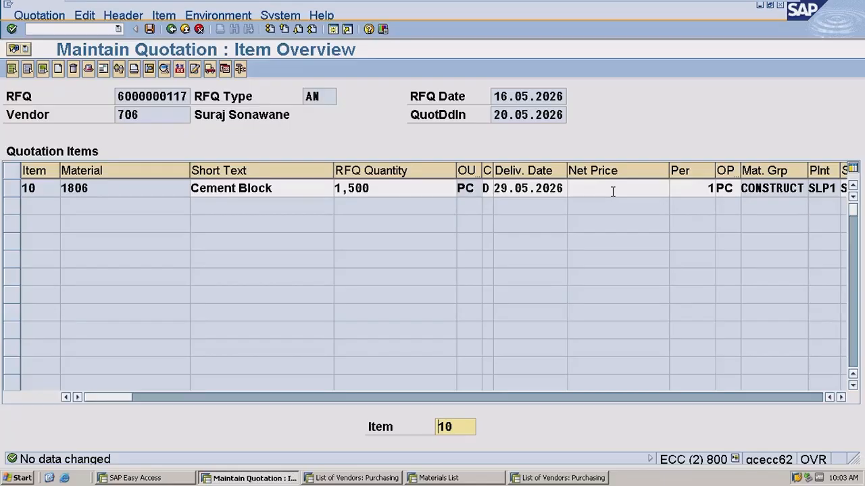
Step: Try to enter a net price of 560 for Cement Block again, and leave Maintain Quotation
{"action": "left_click", "coordinate": [613, 192]}
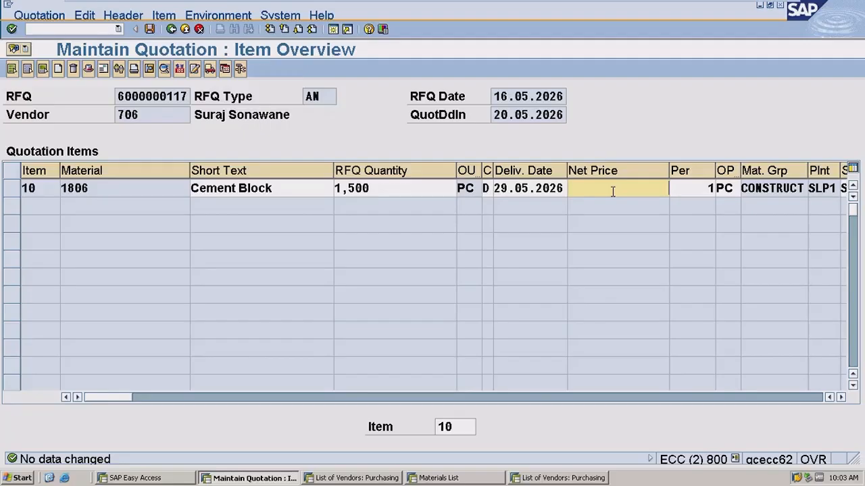
{"action": "type", "text": "560"}
{"action": "key", "text": "Return"}
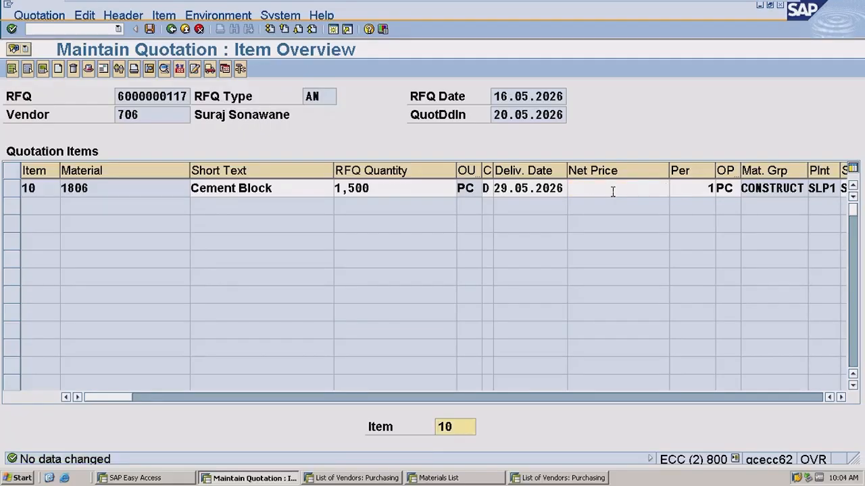
{"action": "left_click", "coordinate": [172, 30]}
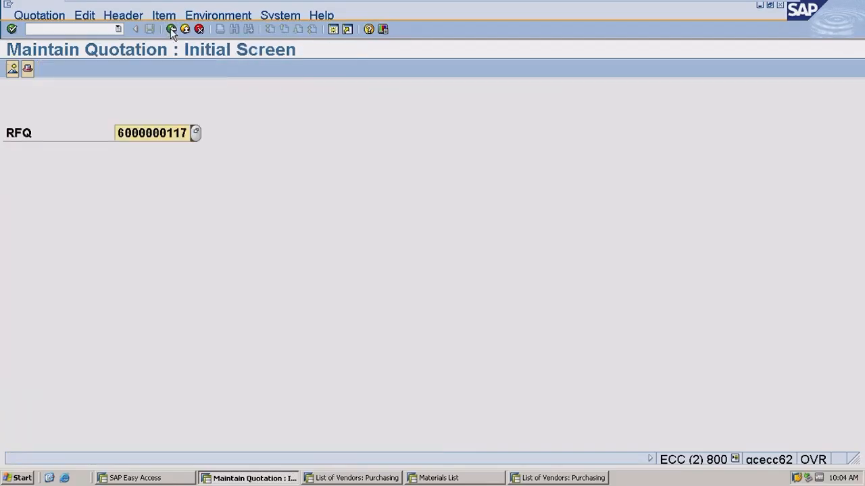
{"action": "left_click", "coordinate": [172, 30]}
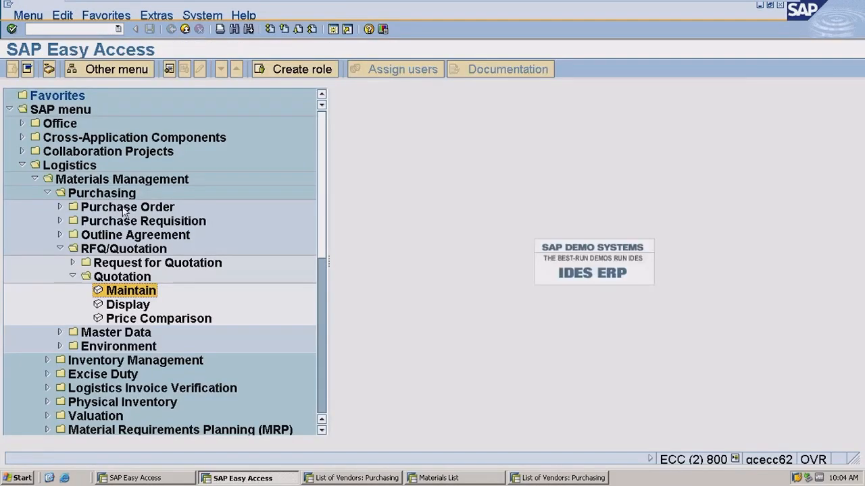
Step: Collapse the Quotation, RFQ/Quotation and Purchasing folders in the SAP menu tree
{"action": "left_click", "coordinate": [72, 277]}
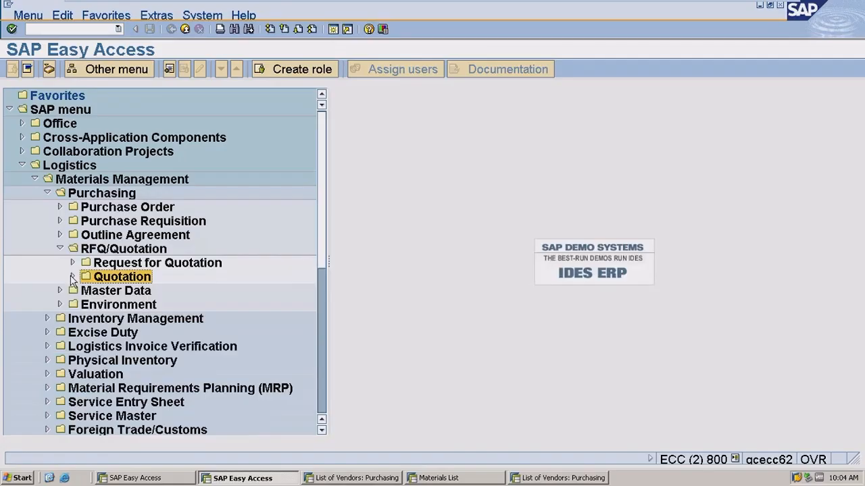
{"action": "left_click", "coordinate": [60, 248]}
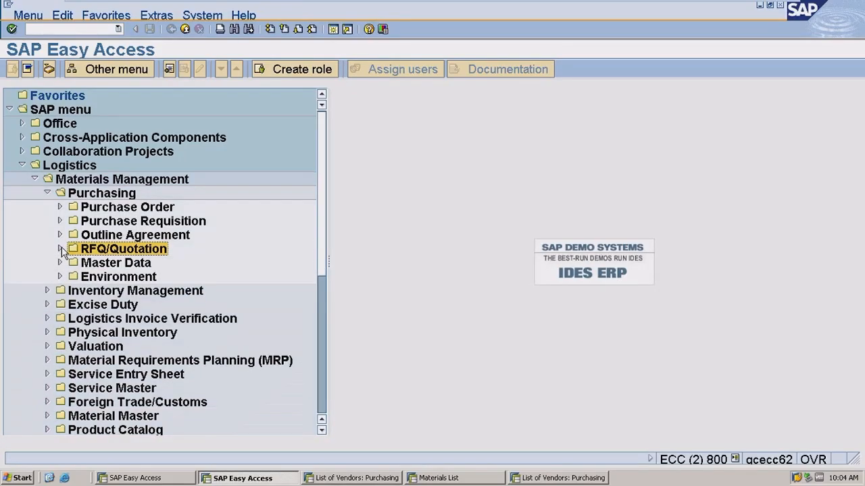
{"action": "left_click", "coordinate": [45, 194]}
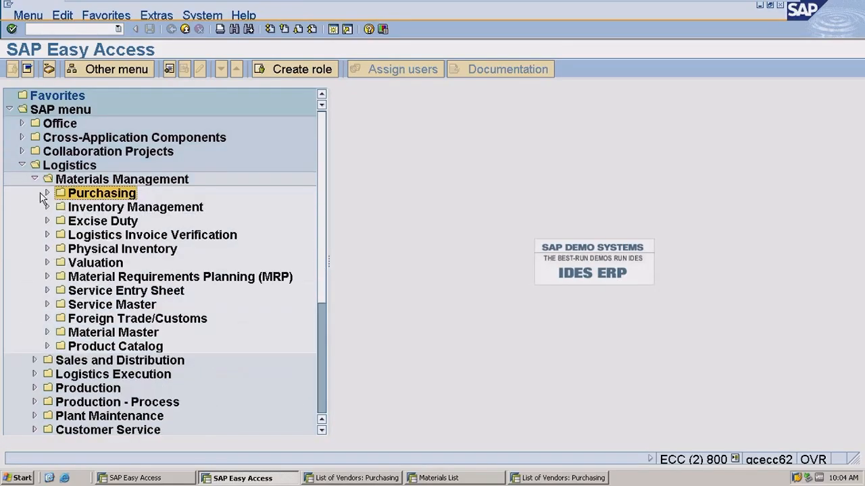
Step: Collapse the Materials Management and Logistics folders, and open the ME12 info record for vendor 706 and material 1806 in plant SLP1
{"action": "left_click", "coordinate": [35, 178]}
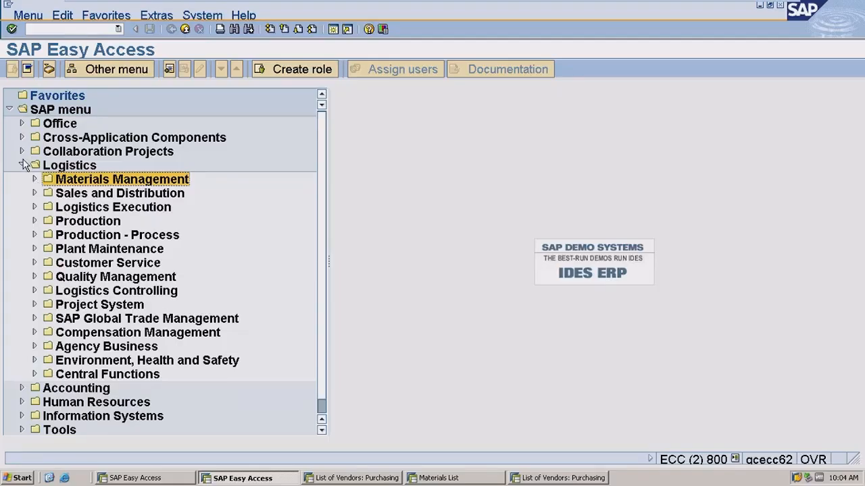
{"action": "left_click", "coordinate": [22, 165]}
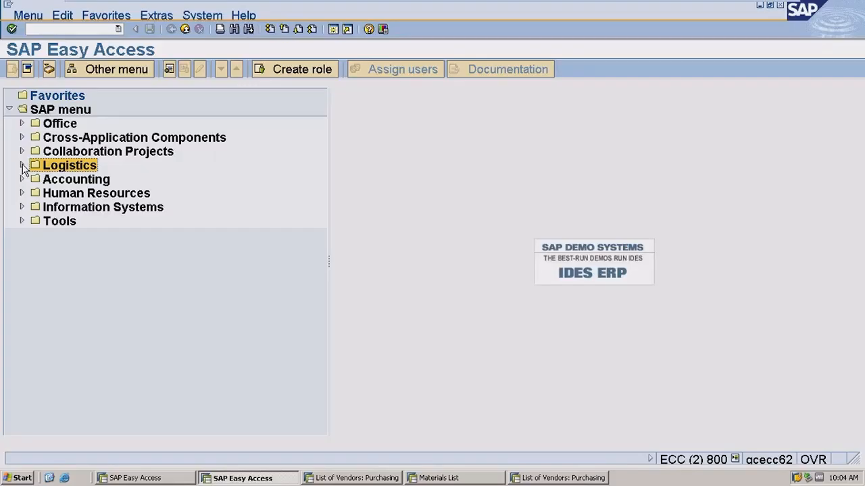
{"action": "left_click", "coordinate": [66, 30]}
{"action": "type", "text": "me12"}
{"action": "key", "text": "Return"}
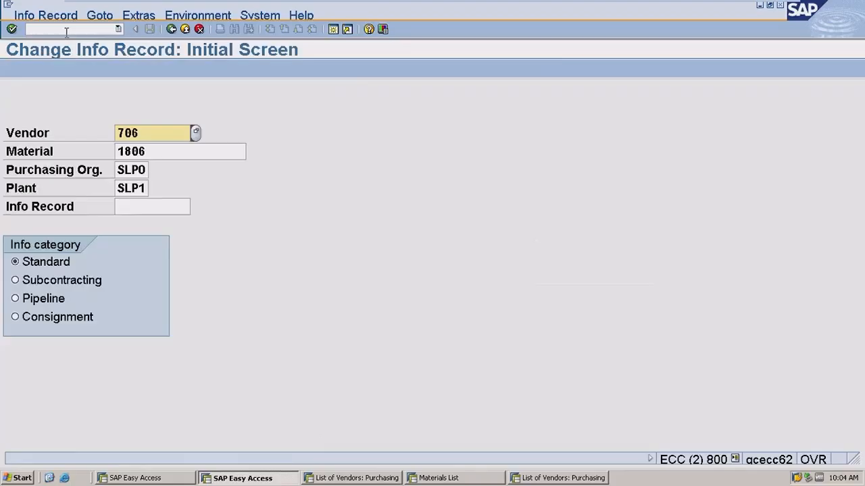
{"action": "key", "text": "Return"}
{"action": "key", "text": "Return"}
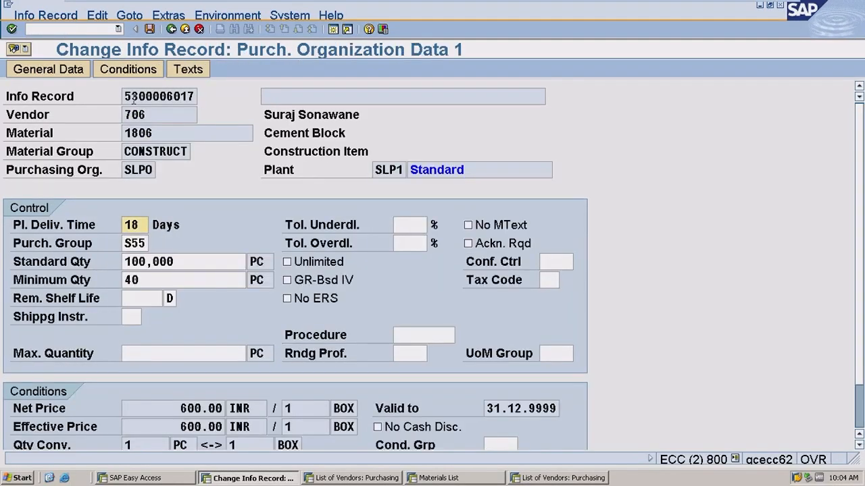
Step: Check the net price in the Cement Block info record's conditions, and leave Change Info Record without editing
{"action": "left_click_drag", "start_coordinate": [173, 408], "coordinate": [224, 395]}
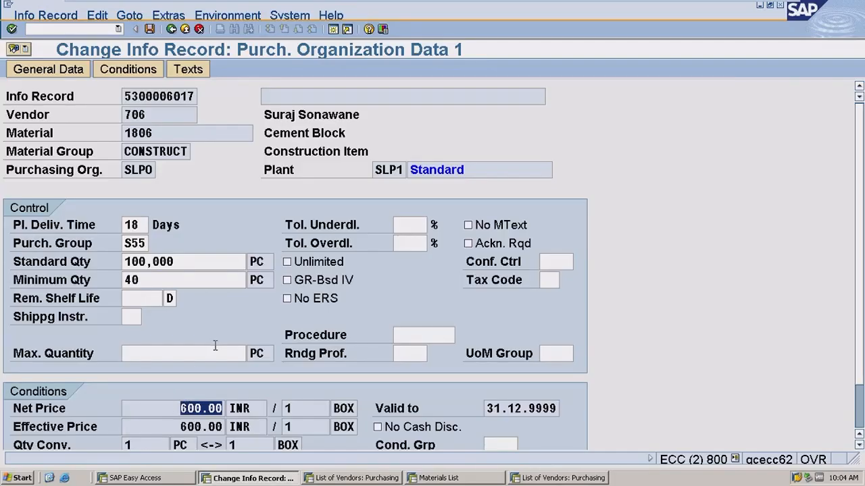
{"action": "left_click", "coordinate": [217, 353]}
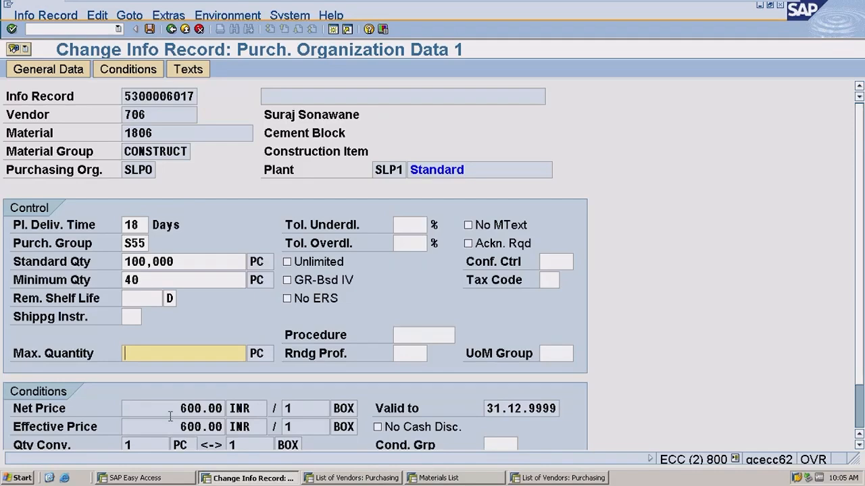
{"action": "left_click_drag", "start_coordinate": [179, 409], "coordinate": [251, 408]}
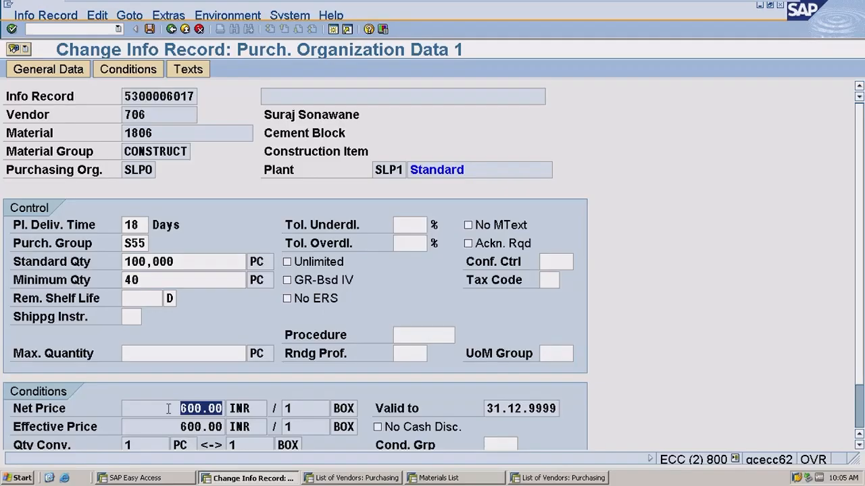
{"action": "left_click", "coordinate": [171, 29]}
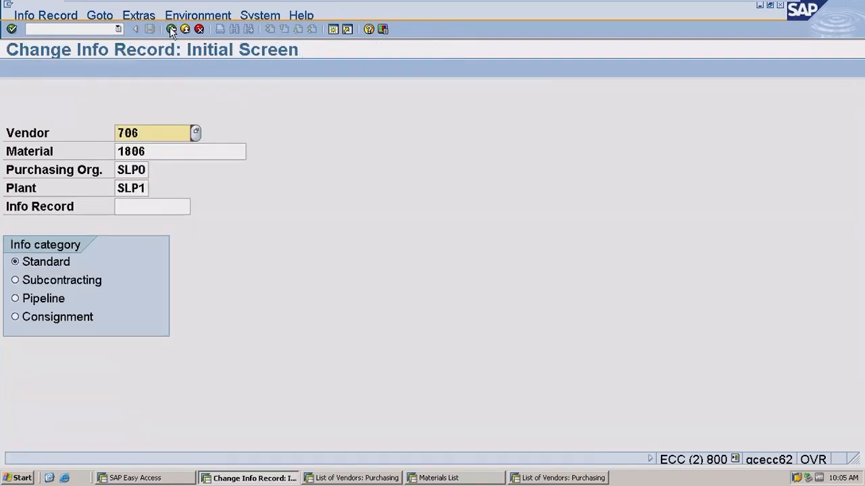
{"action": "left_click", "coordinate": [171, 29]}
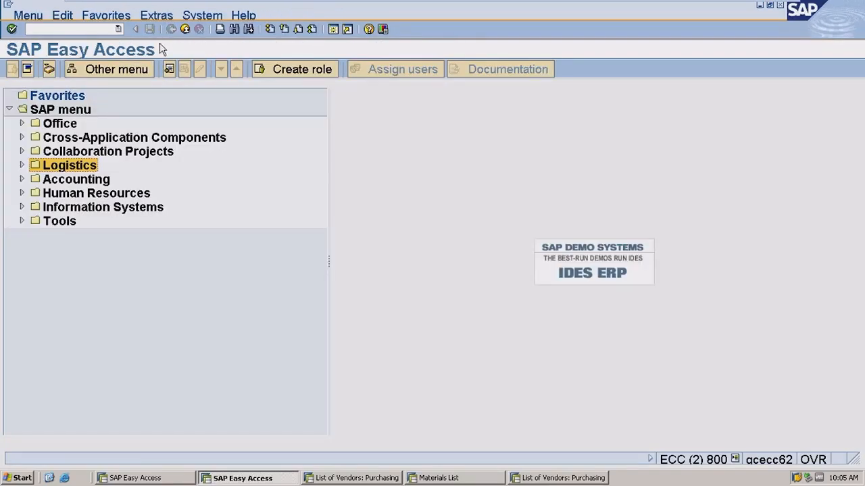
Step: Open the Price Comparison List with transaction ME49
{"action": "left_click", "coordinate": [113, 29]}
{"action": "type", "text": "me49"}
{"action": "key", "text": "Return"}
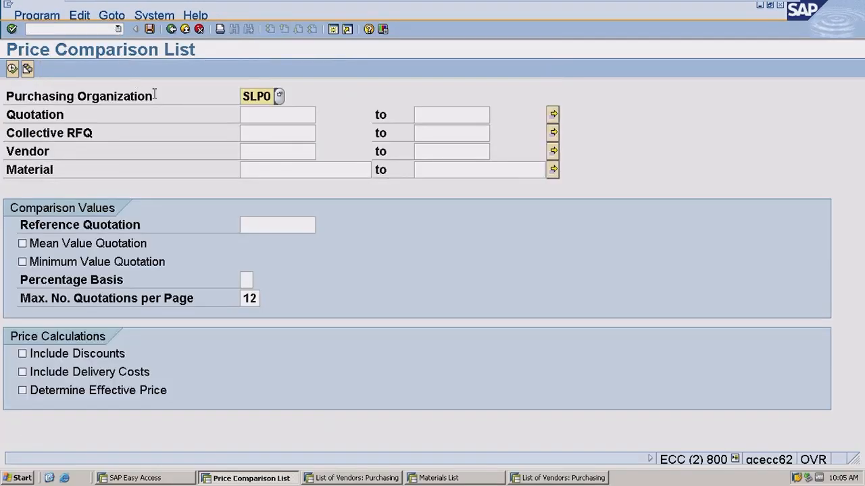
Step: Switch to the P2P sheet in Excel, review the Maintain Quotation, Display Price and price comparison transaction entries, and return to SAP
{"action": "mouse_move", "coordinate": [537, 5]}
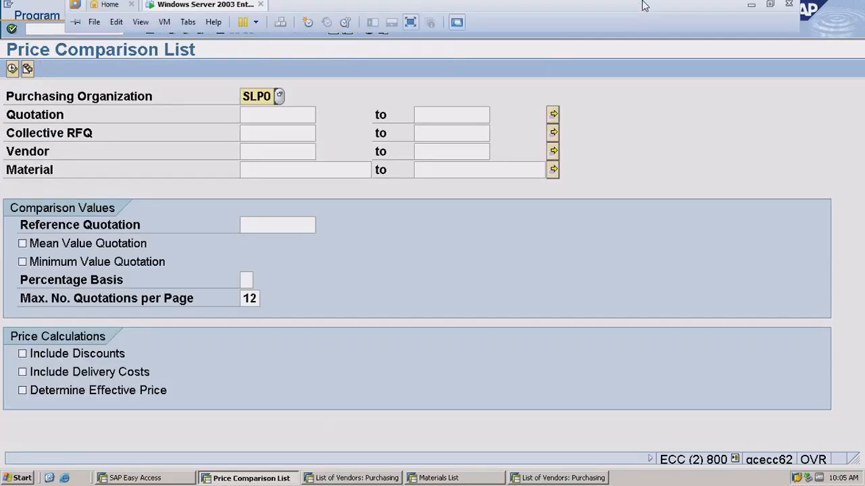
{"action": "left_click", "coordinate": [753, 8]}
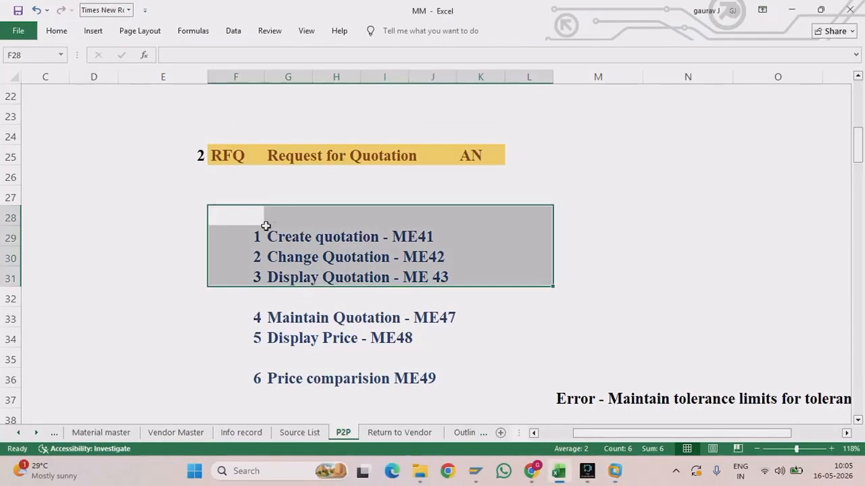
{"action": "left_click_drag", "start_coordinate": [236, 314], "coordinate": [460, 310]}
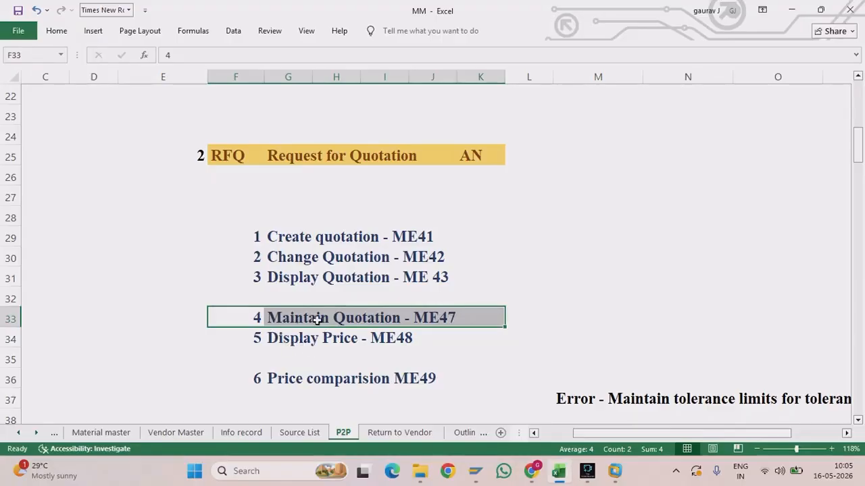
{"action": "left_click_drag", "start_coordinate": [260, 341], "coordinate": [424, 348]}
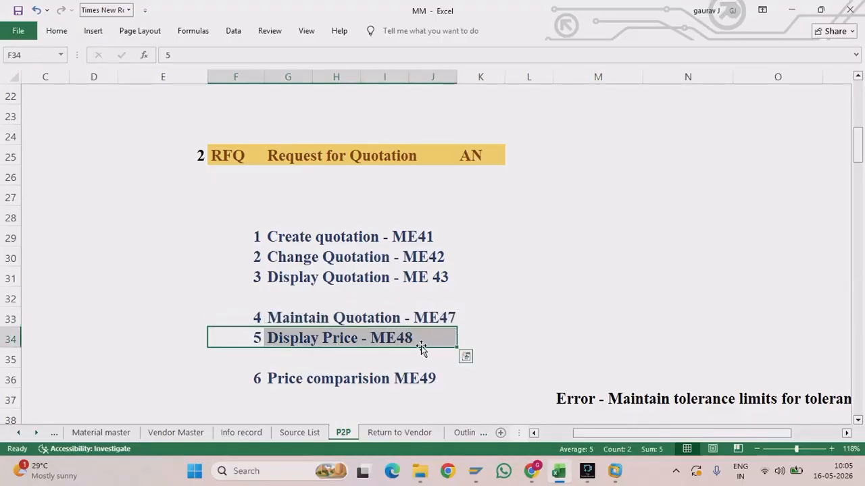
{"action": "left_click", "coordinate": [258, 372]}
{"action": "left_click_drag", "start_coordinate": [442, 371], "coordinate": [441, 370]}
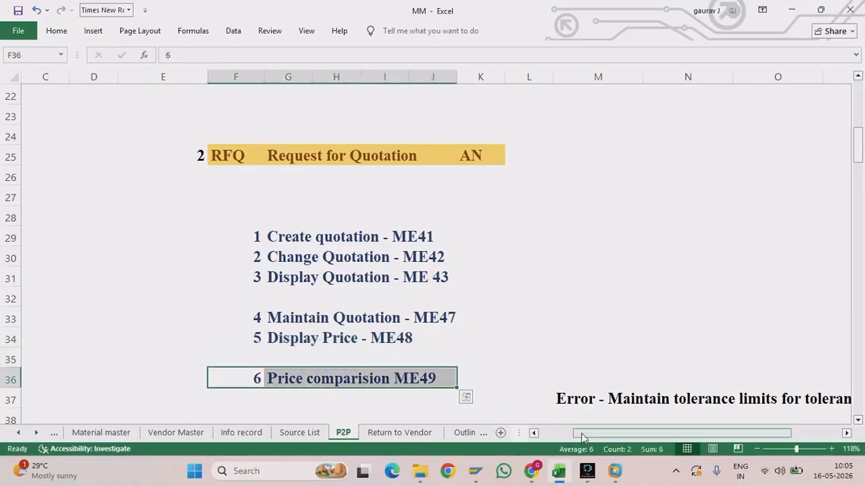
{"action": "mouse_move", "coordinate": [606, 465]}
{"action": "left_click", "coordinate": [655, 398]}
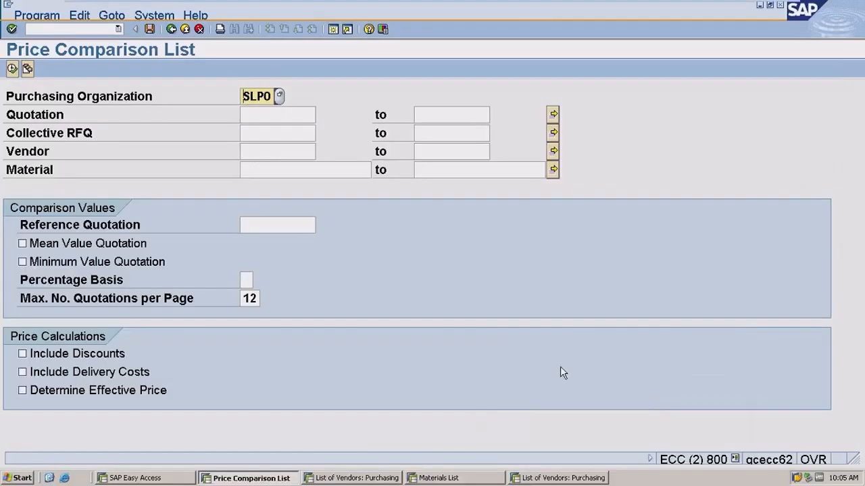
Step: Run the price comparison for purchasing organization SLPO by the collective RFQ name, and return to the selection screen
{"action": "left_click", "coordinate": [260, 135]}
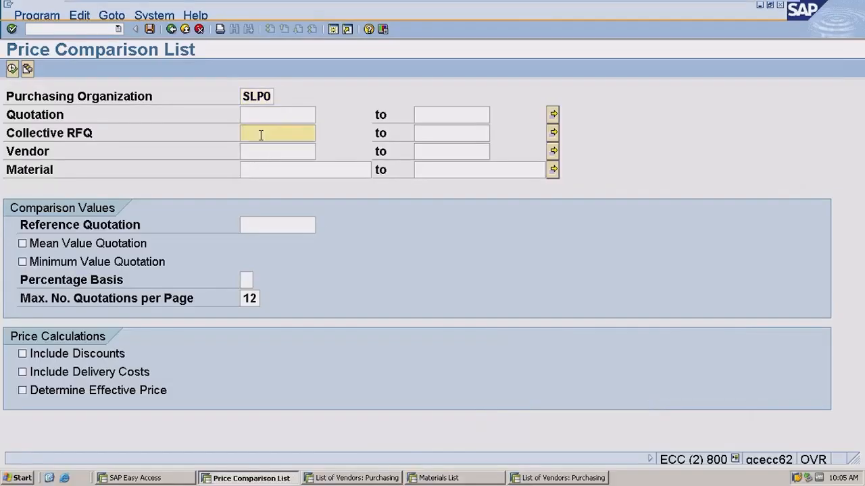
{"action": "type", "text": "amruta"}
{"action": "left_click", "coordinate": [12, 68]}
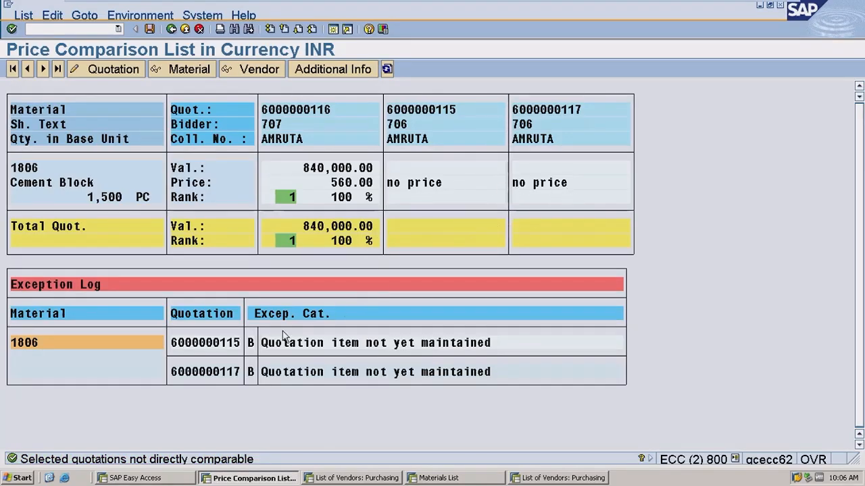
{"action": "left_click", "coordinate": [173, 29]}
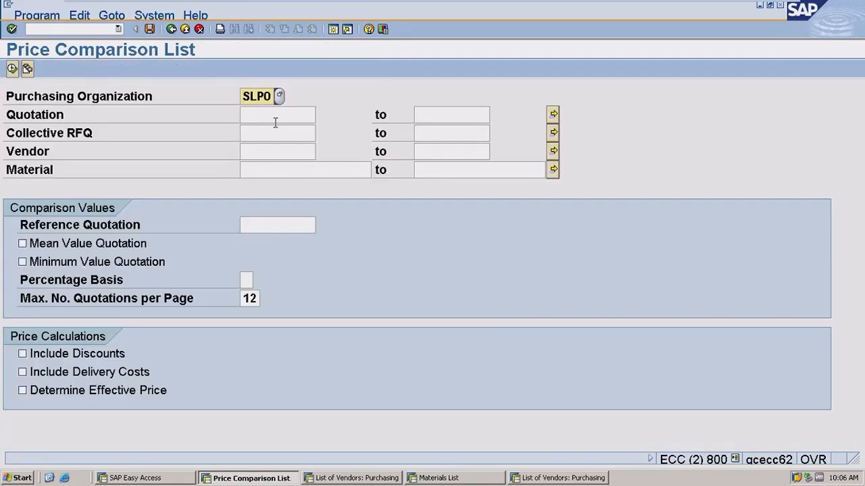
{"action": "left_click", "coordinate": [275, 123]}
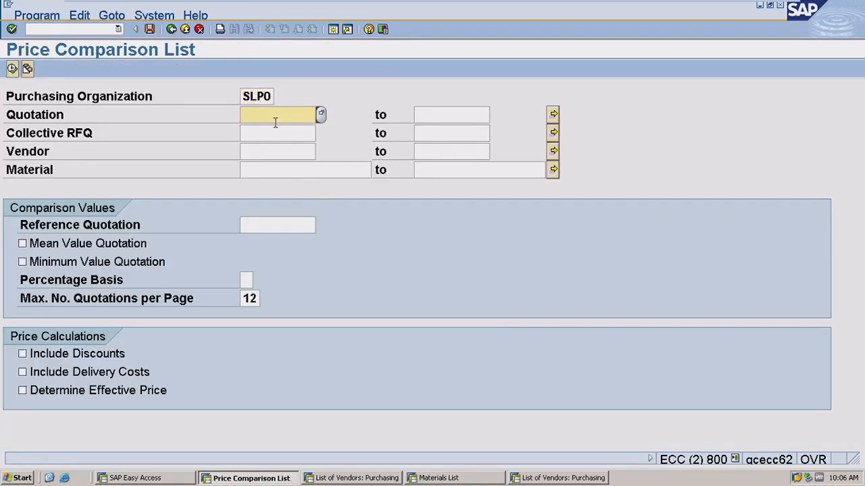
{"action": "left_click", "coordinate": [275, 122]}
{"action": "key", "text": "Down"}
{"action": "key", "text": "Return"}
{"action": "key", "text": "BackSpace"}
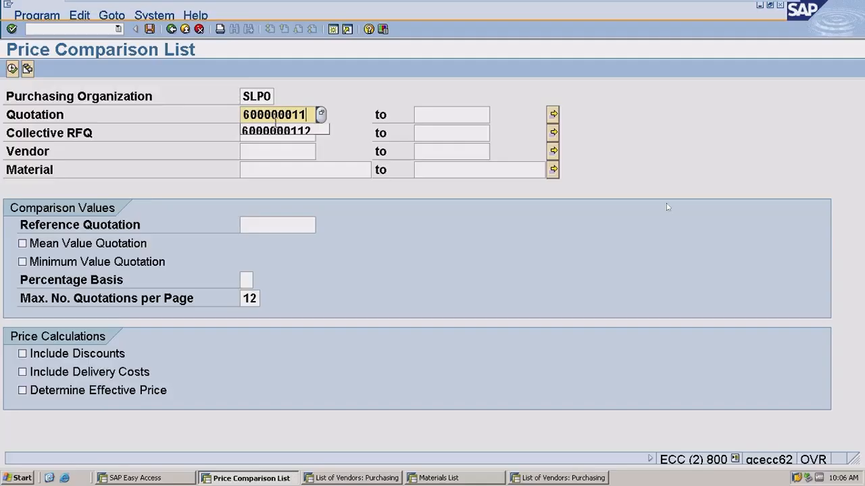
{"action": "type", "text": "6"}
{"action": "left_click", "coordinate": [452, 112]}
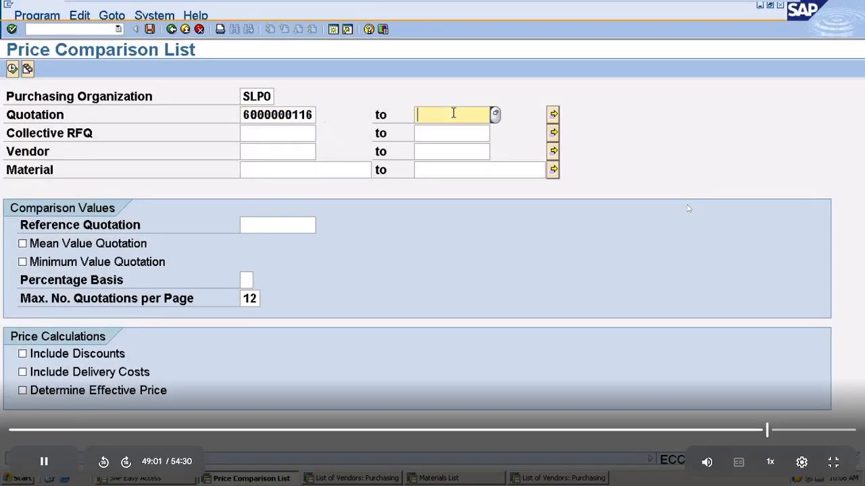
{"action": "key", "text": "Down"}
{"action": "key", "text": "Return"}
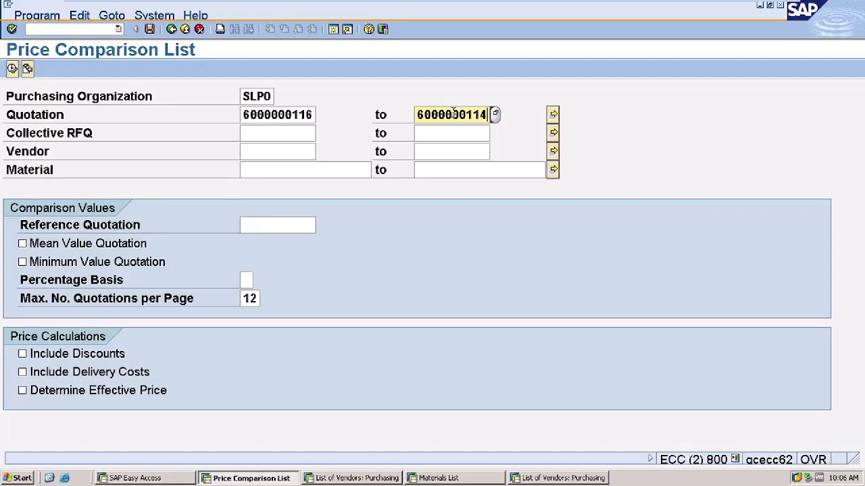
{"action": "key", "text": "BackSpace"}
{"action": "type", "text": "7"}
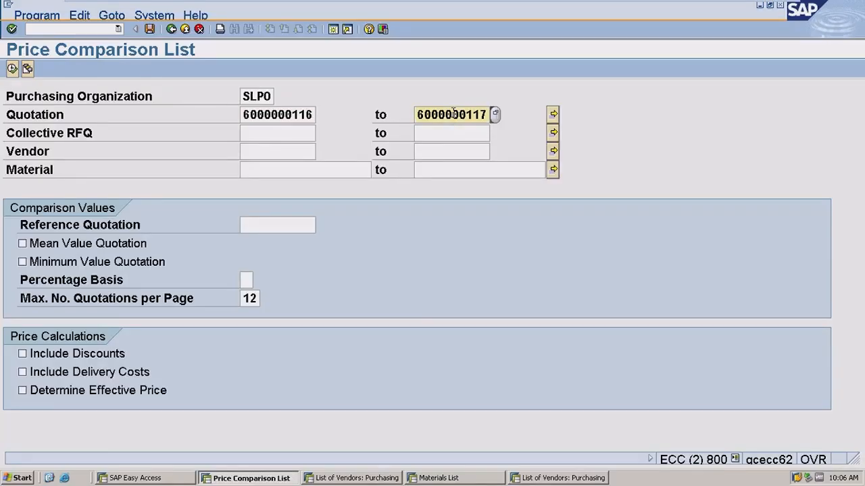
{"action": "left_click", "coordinate": [14, 70]}
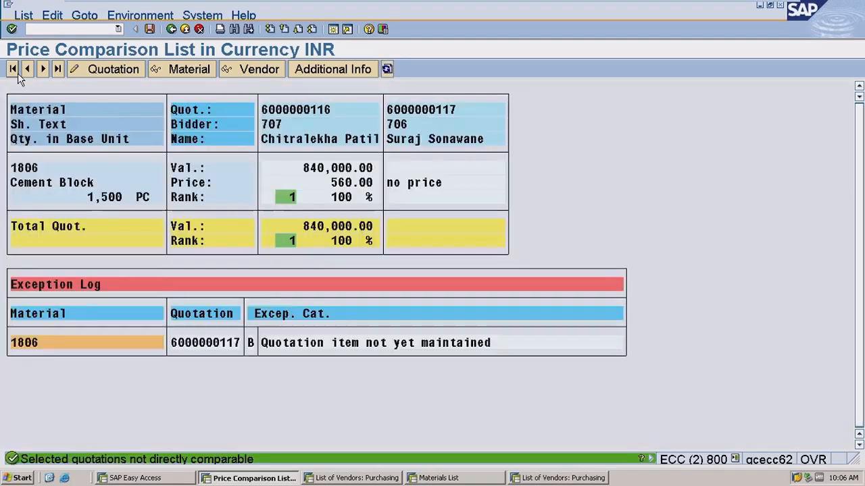
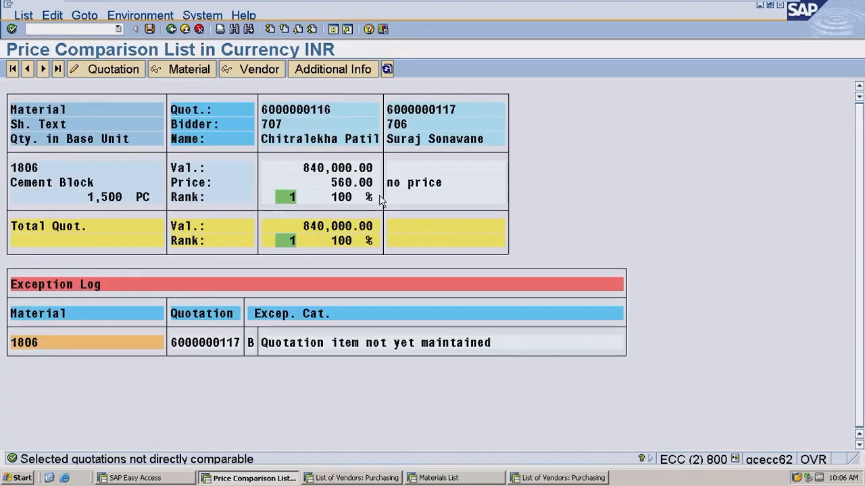
Step: Start Create Vendor in the List of Vendors session showing Mahindra Purch Org vendors, and set the company code to SL55
{"action": "left_click", "coordinate": [454, 475]}
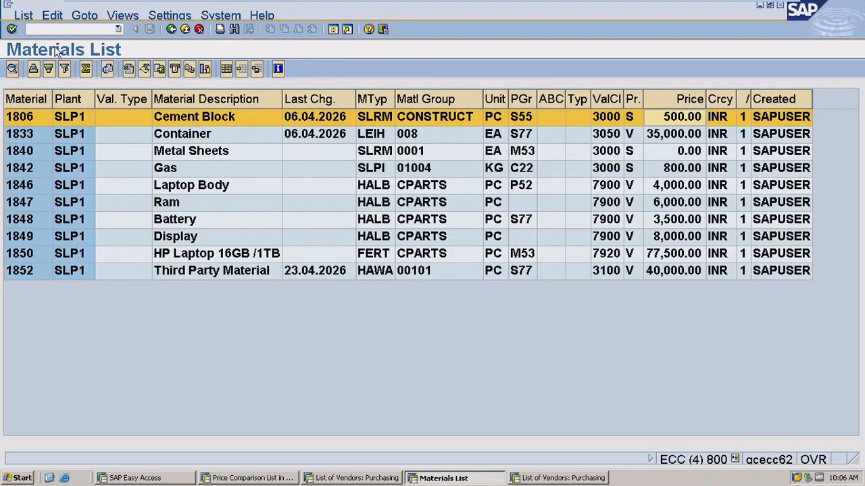
{"action": "left_click", "coordinate": [548, 477]}
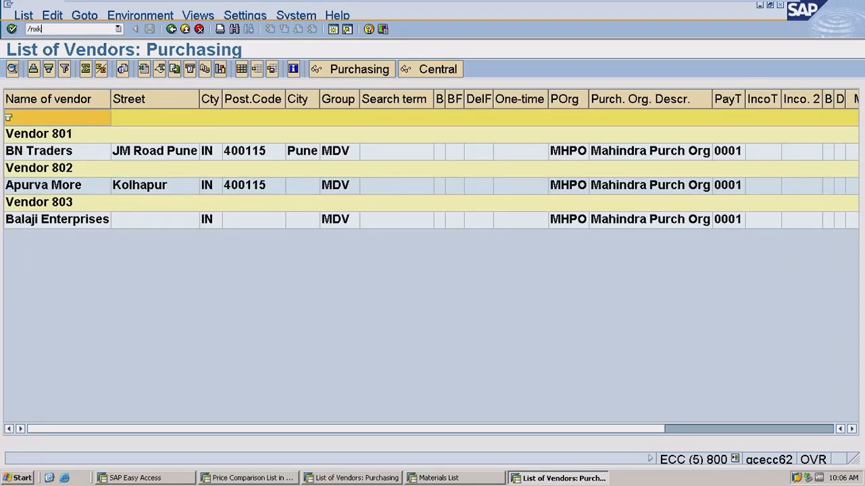
{"action": "key", "text": "Return"}
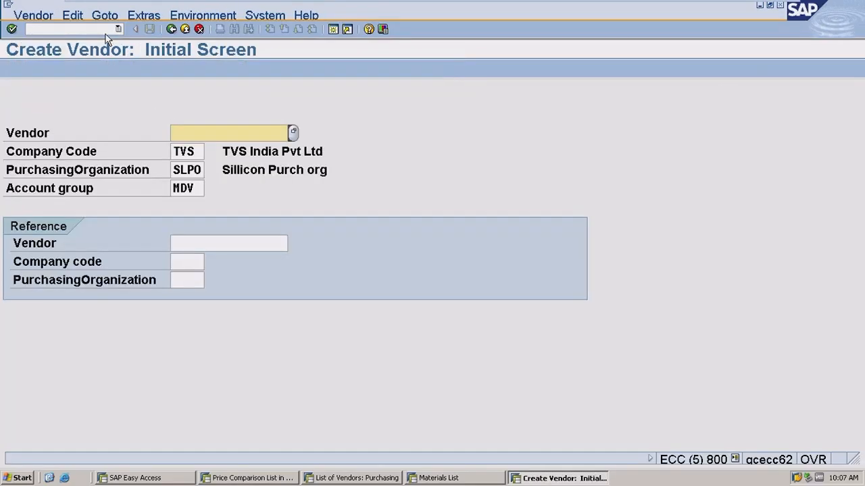
{"action": "left_click", "coordinate": [198, 153]}
{"action": "key", "text": "BackSpace"}
{"action": "key", "text": "BackSpace"}
{"action": "key", "text": "BackSpace"}
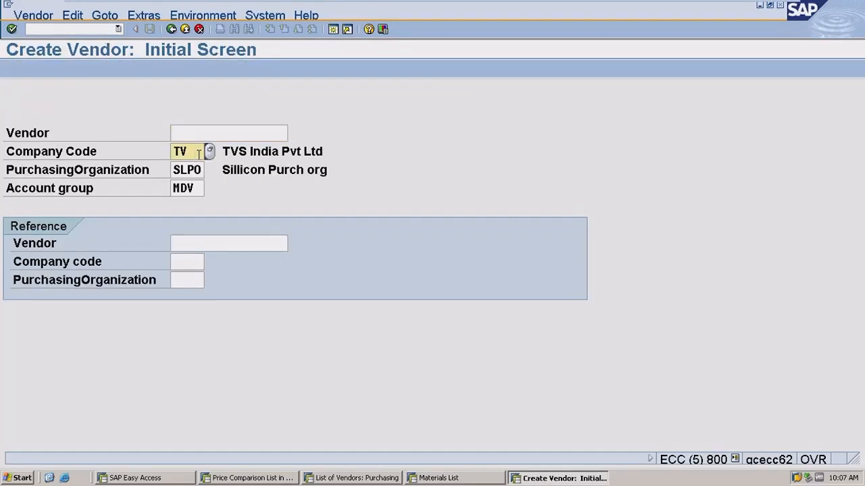
{"action": "type", "text": "s155"}
{"action": "key", "text": "Down"}
{"action": "key", "text": "Tab"}
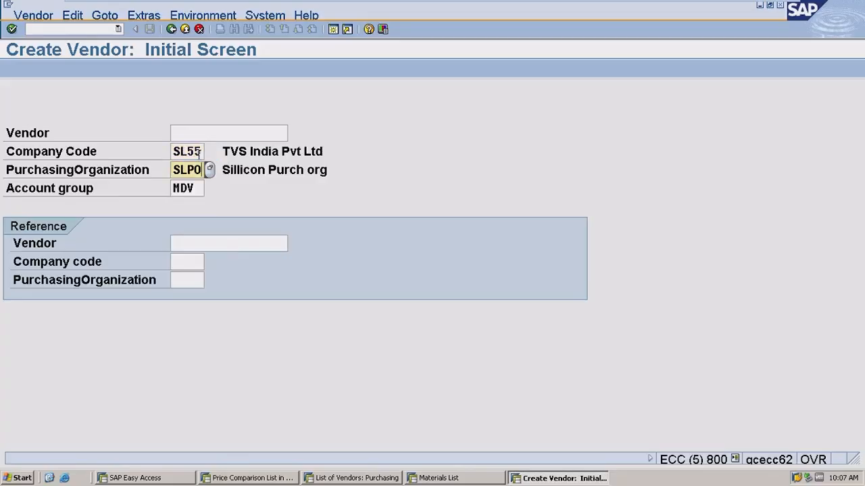
Step: Set the new vendor's account group to SLVG with purchasing organization SLPO, and continue to the address data
{"action": "key", "text": "Tab"}
{"action": "key", "text": "BackSpace"}
{"action": "type", "text": "s"}
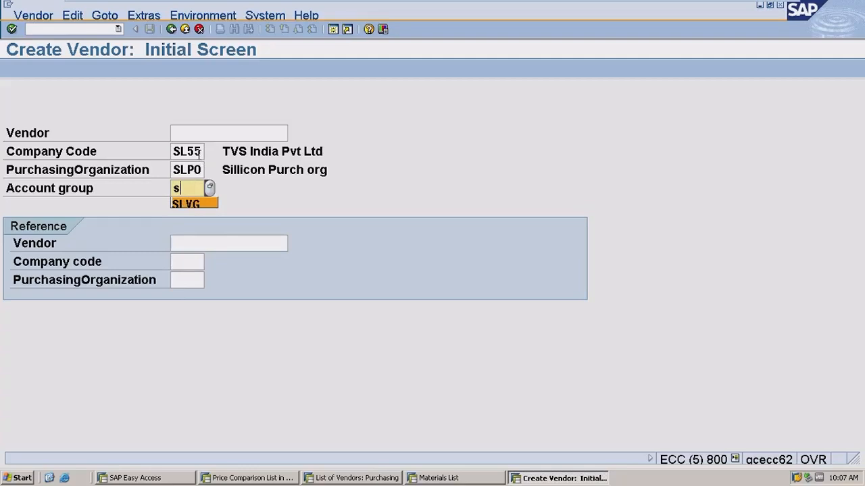
{"action": "key", "text": "Down"}
{"action": "key", "text": "Return"}
{"action": "key", "text": "Return"}
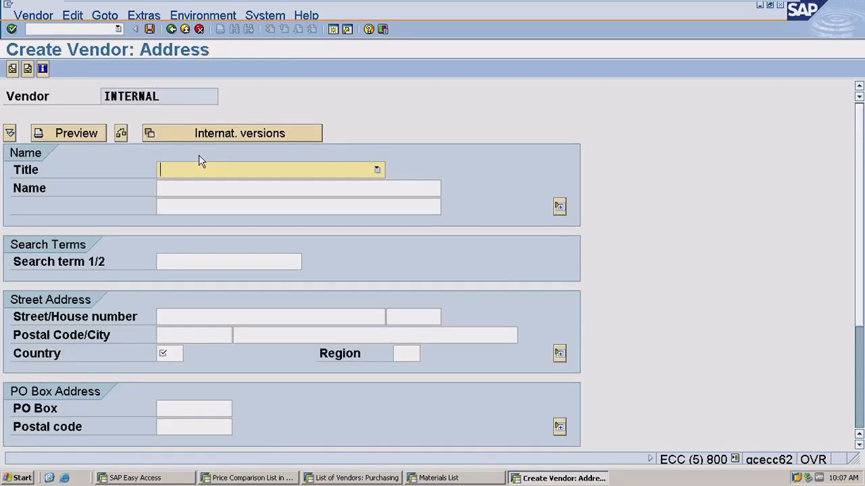
Step: Set the new vendor's title to Company and its name to abc
{"action": "left_click", "coordinate": [203, 171]}
{"action": "left_click", "coordinate": [194, 187]}
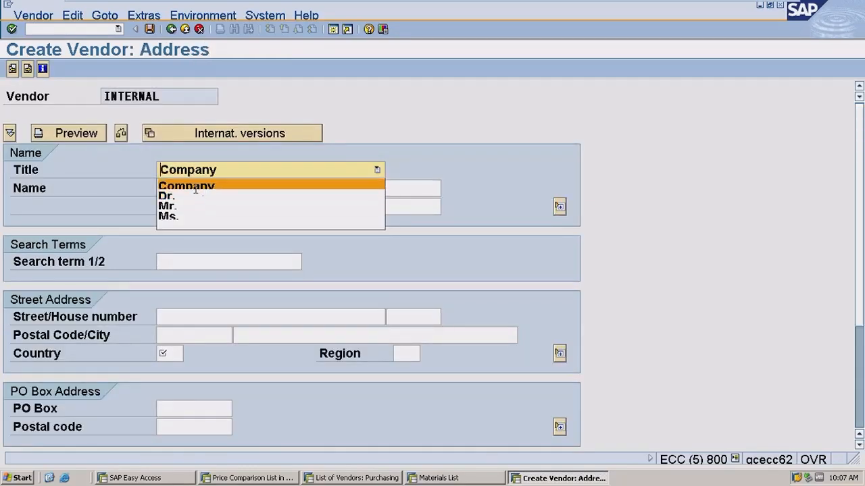
{"action": "type", "text": "abc"}
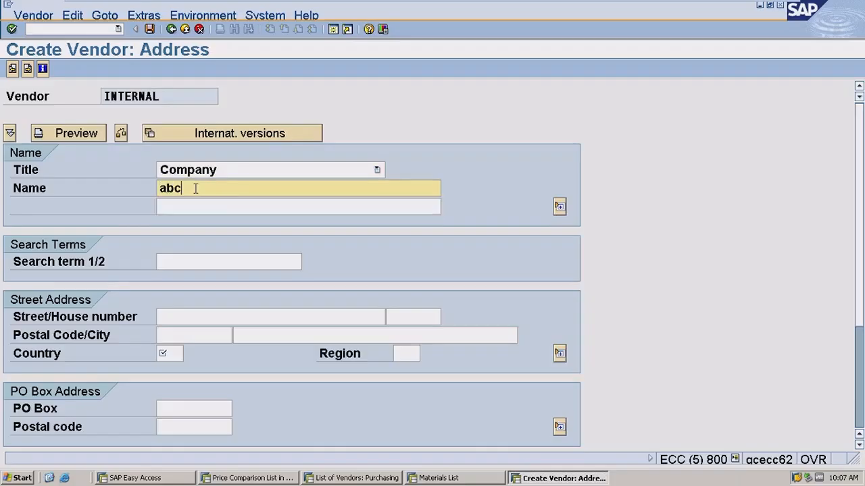
Step: Replace the new vendor's name with ABC in capital letters
{"action": "key", "text": "BackSpace"}
{"action": "key", "text": "BackSpace"}
{"action": "key", "text": "BackSpace"}
{"action": "type", "text": "ABC"}
Step: Set the vendor's country to IN and continue to the accounting information
{"action": "key", "text": "Down"}
{"action": "key", "text": "Down"}
{"action": "key", "text": "Down"}
{"action": "key", "text": "Down"}
{"action": "key", "text": "Down"}
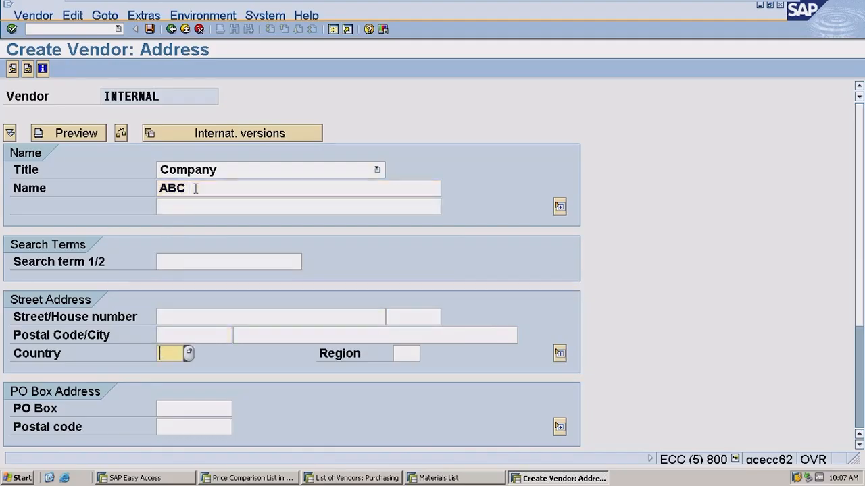
{"action": "type", "text": "i"}
{"action": "key", "text": "Return"}
{"action": "key", "text": "Return"}
{"action": "key", "text": "Return"}
{"action": "key", "text": "Return"}
Step: Assign reconciliation account 160000 and cash management group A1 to the vendor, and continue to the purchasing data
{"action": "type", "text": "1"}
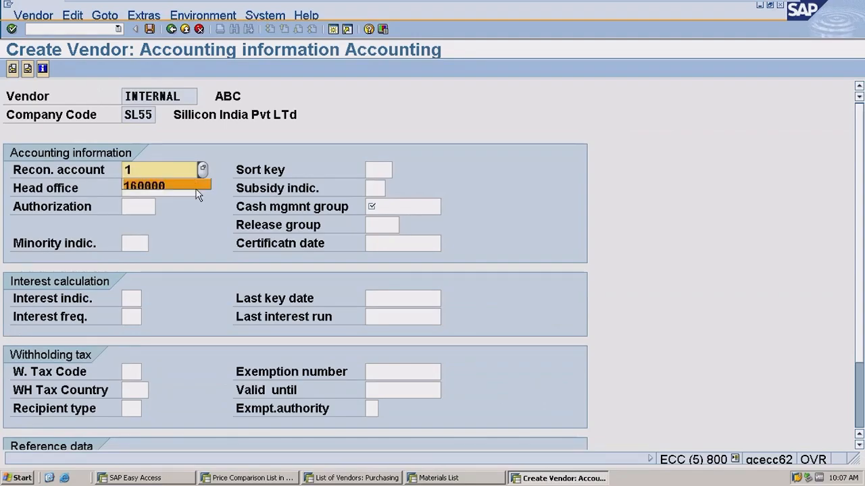
{"action": "left_click", "coordinate": [196, 189]}
{"action": "key", "text": "Down"}
{"action": "key", "text": "Tab"}
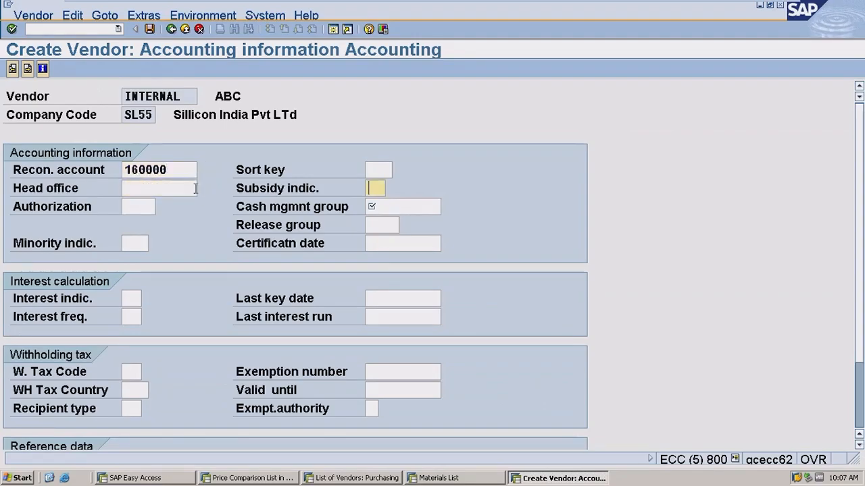
{"action": "key", "text": "Tab"}
{"action": "key", "text": "Tab"}
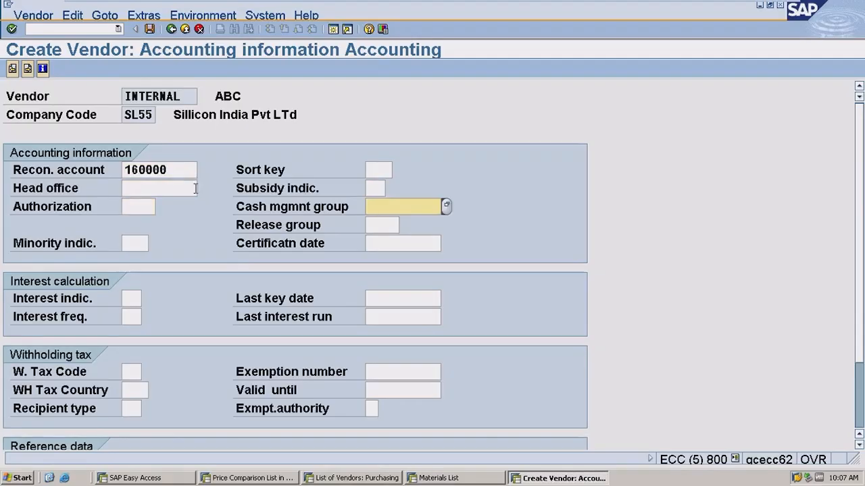
{"action": "type", "text": "a1"}
{"action": "key", "text": "Return"}
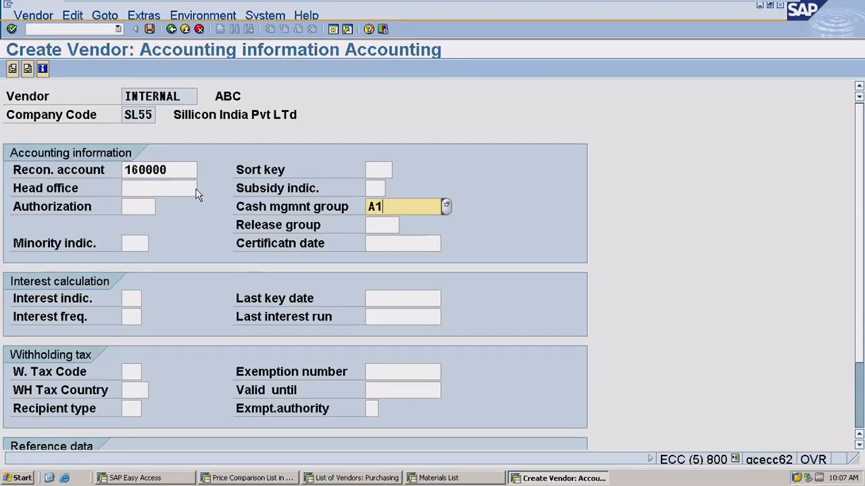
{"action": "key", "text": "Return"}
{"action": "key", "text": "Return"}
{"action": "key", "text": "Return"}
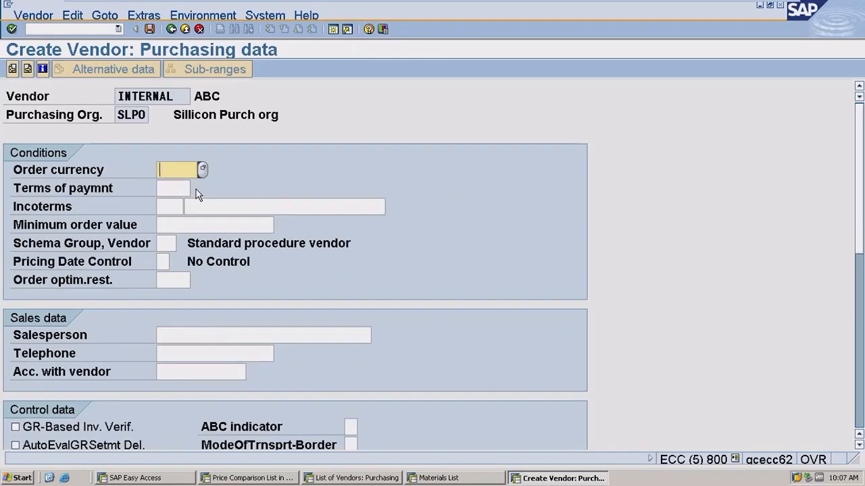
Step: Set the vendor's order currency to INR and terms of payment to 0001, and save the new vendor
{"action": "type", "text": "inr"}
{"action": "key", "text": "Tab"}
{"action": "type", "text": "00"}
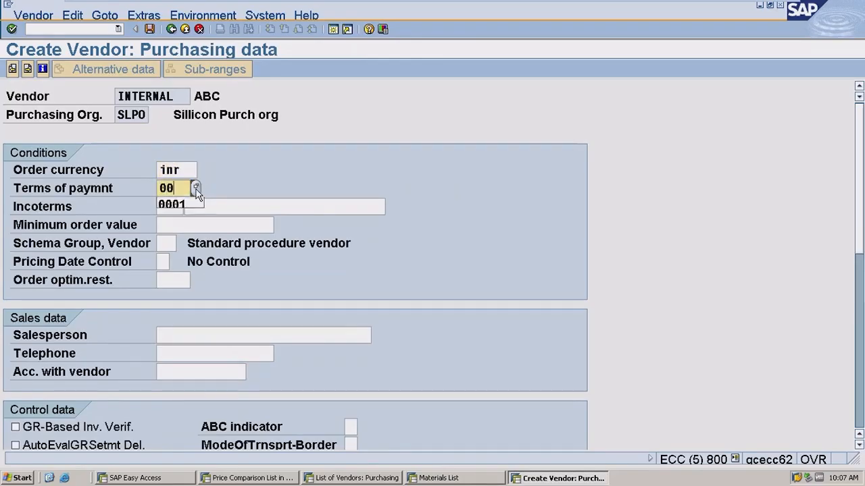
{"action": "type", "text": "01"}
{"action": "key", "text": "Return"}
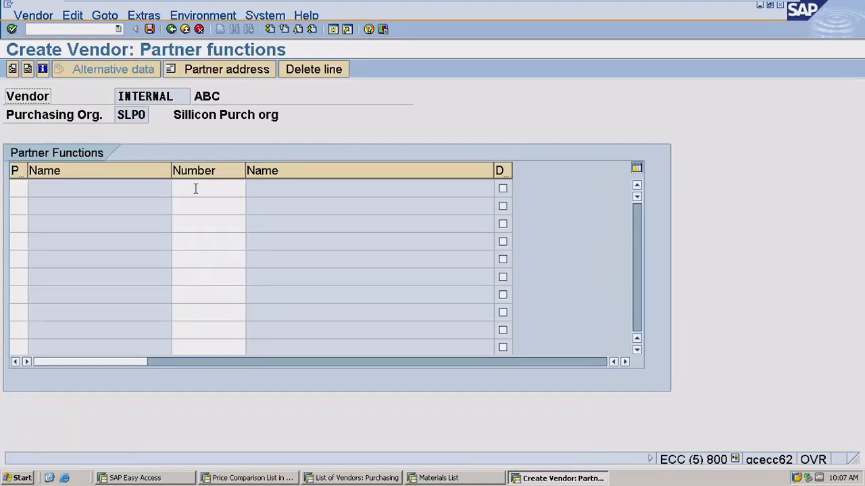
{"action": "key", "text": "Return"}
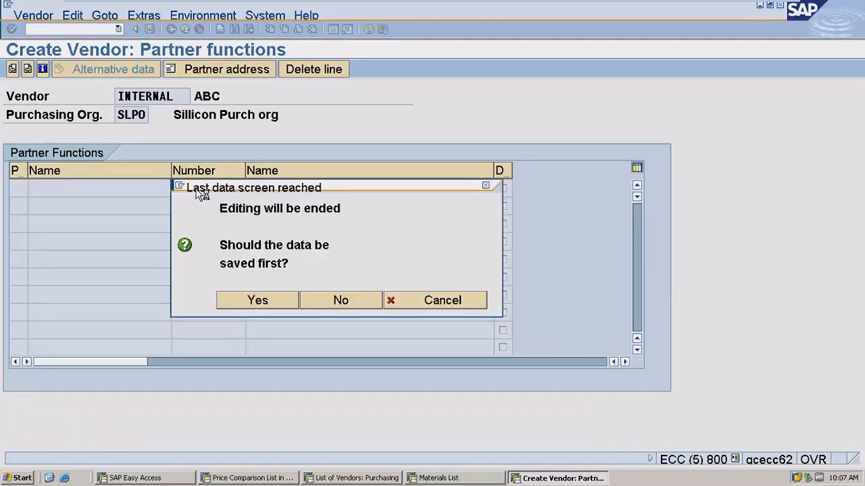
{"action": "key", "text": "Return"}
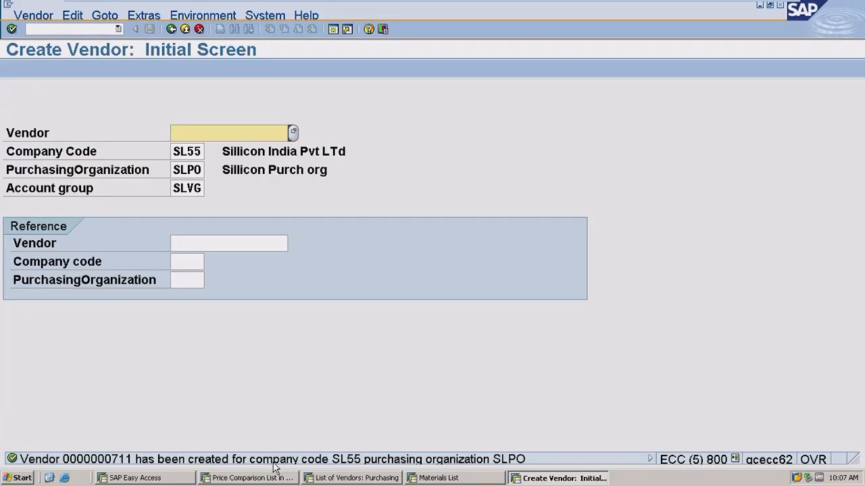
Step: In the SAP Easy Access session, start Create RFQ (ME41) with quotation deadline 20.05.2026 and collective number A
{"action": "left_click", "coordinate": [135, 478]}
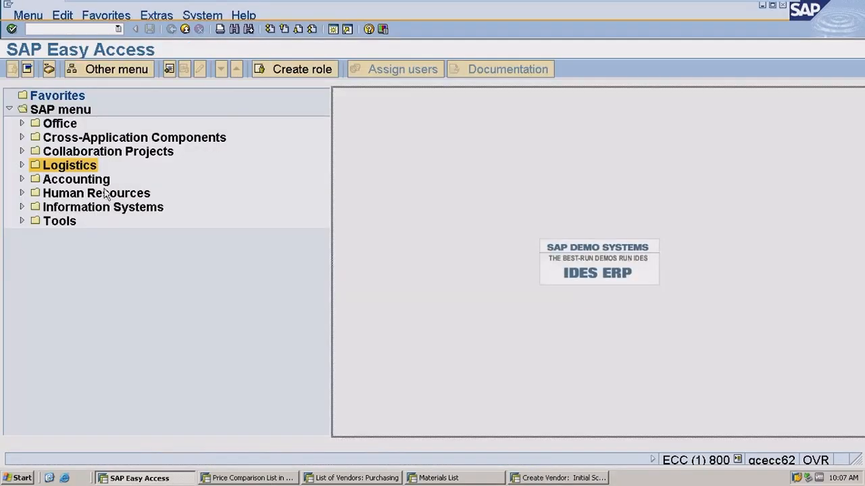
{"action": "left_click", "coordinate": [71, 28]}
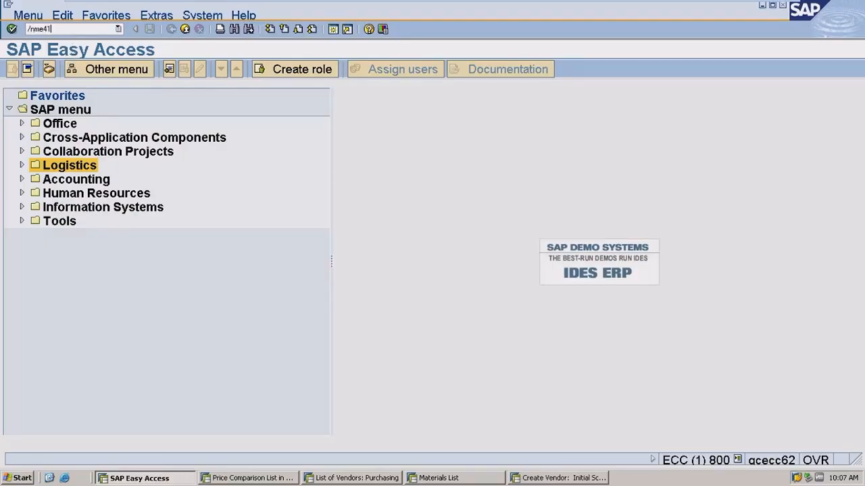
{"action": "key", "text": "Return"}
{"action": "left_click", "coordinate": [190, 190]}
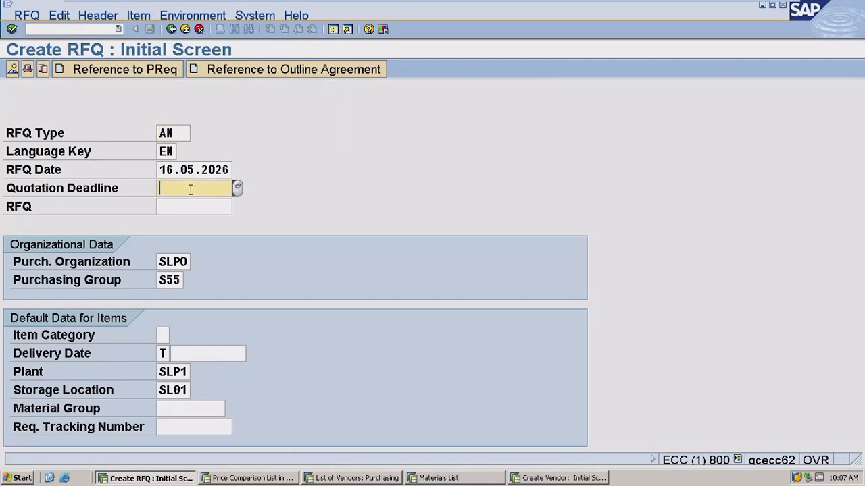
{"action": "key", "text": "Down"}
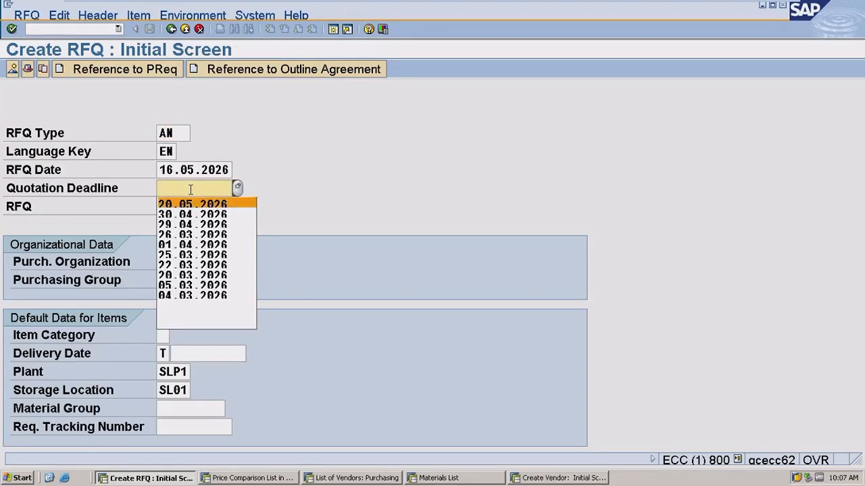
{"action": "key", "text": "Return"}
{"action": "key", "text": "Return"}
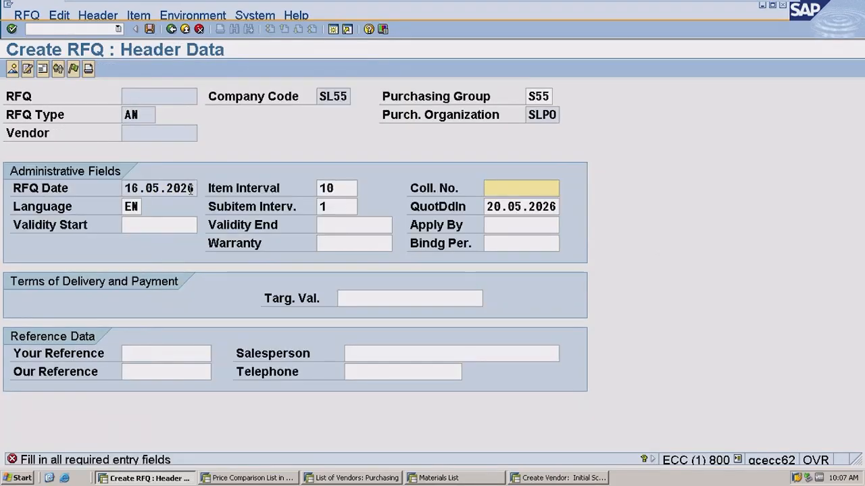
{"action": "type", "text": "a"}
{"action": "key", "text": "Return"}
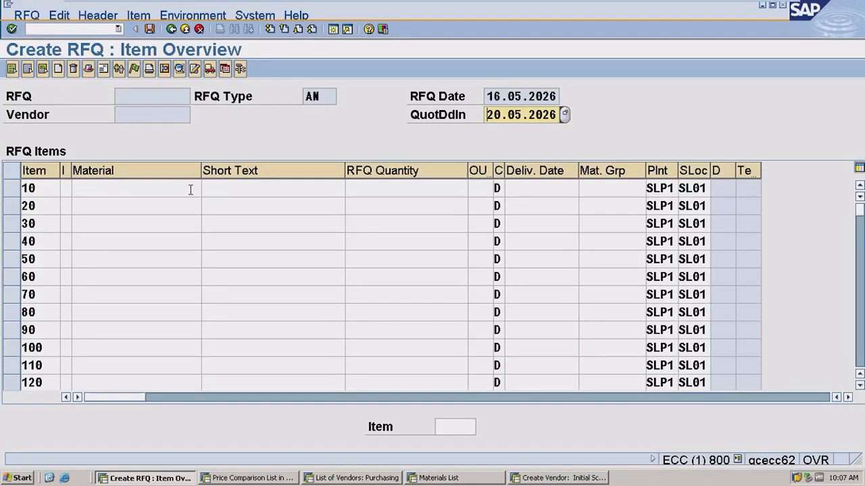
Step: Replace the collective number in the RFQ header with the previously used name entry, and return to the item overview
{"action": "left_click", "coordinate": [88, 69]}
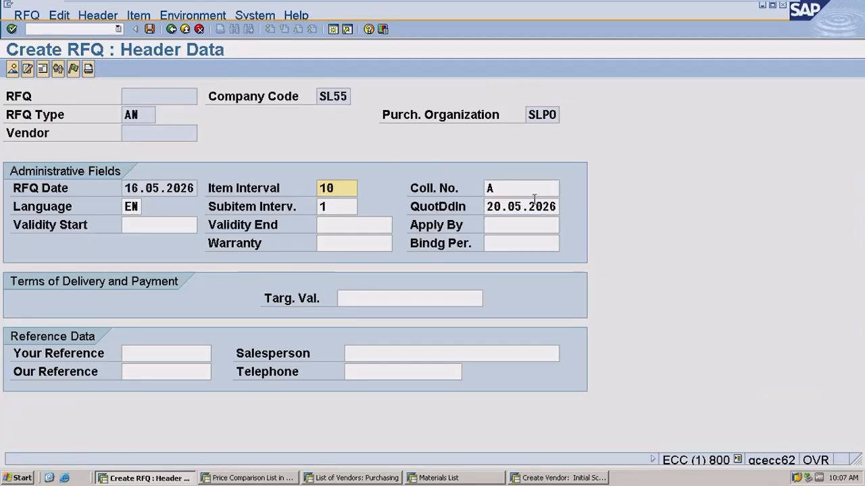
{"action": "left_click", "coordinate": [533, 195]}
{"action": "key", "text": "Down"}
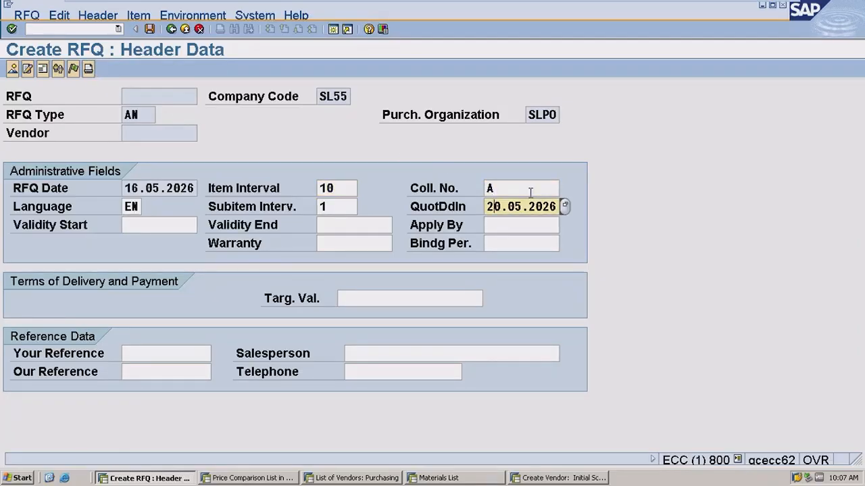
{"action": "left_click", "coordinate": [530, 194]}
{"action": "type", "text": "a"}
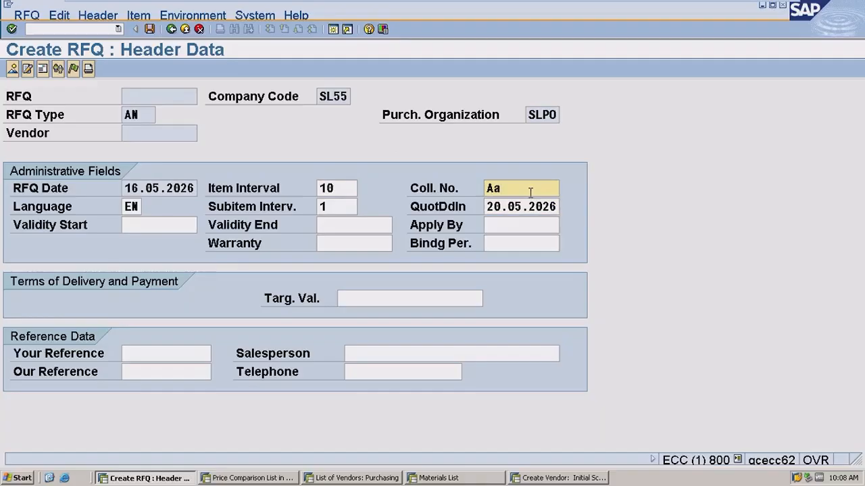
{"action": "key", "text": "BackSpace"}
{"action": "key", "text": "Down"}
{"action": "key", "text": "Down"}
{"action": "key", "text": "Return"}
{"action": "key", "text": "Return"}
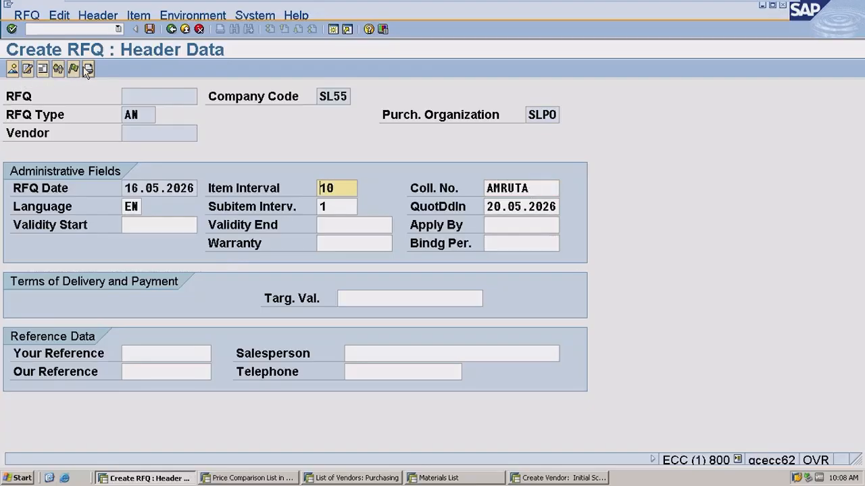
{"action": "left_click", "coordinate": [12, 69]}
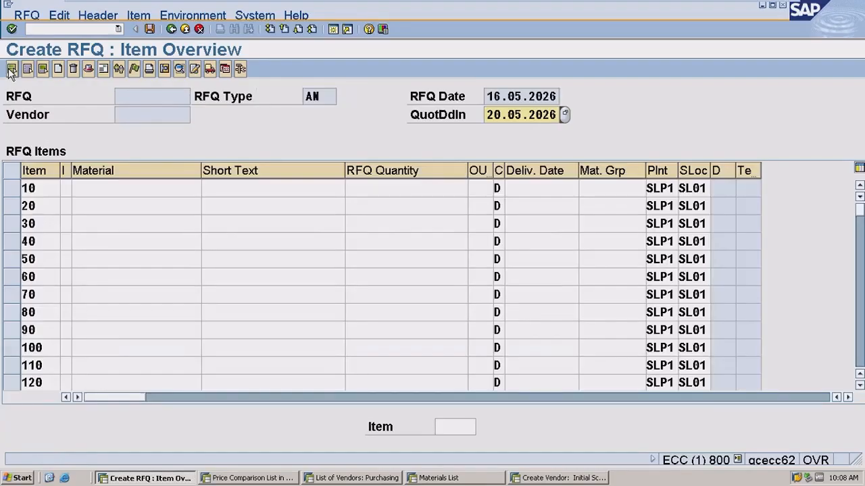
Step: Fill RFQ item 10 with material 1806, quantity 1500 and delivery date 22.05.2026
{"action": "left_click", "coordinate": [111, 193]}
{"action": "type", "text": "1806"}
{"action": "key", "text": "Return"}
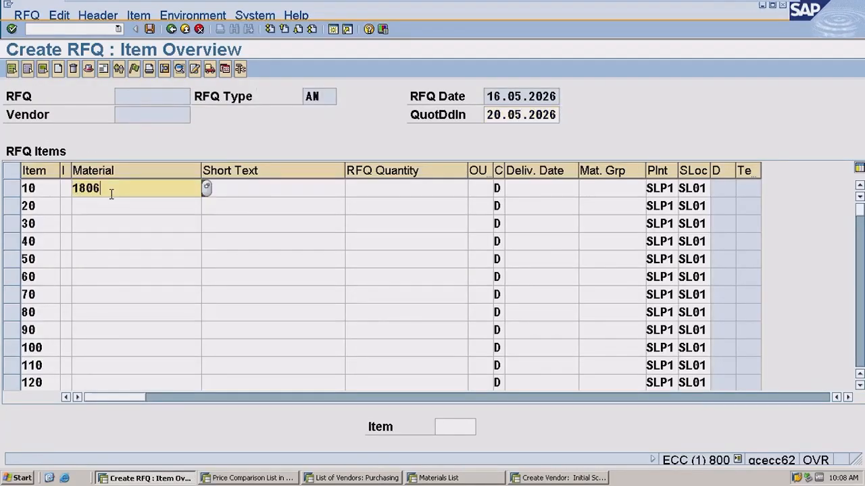
{"action": "left_click", "coordinate": [363, 188]}
{"action": "type", "text": "1"}
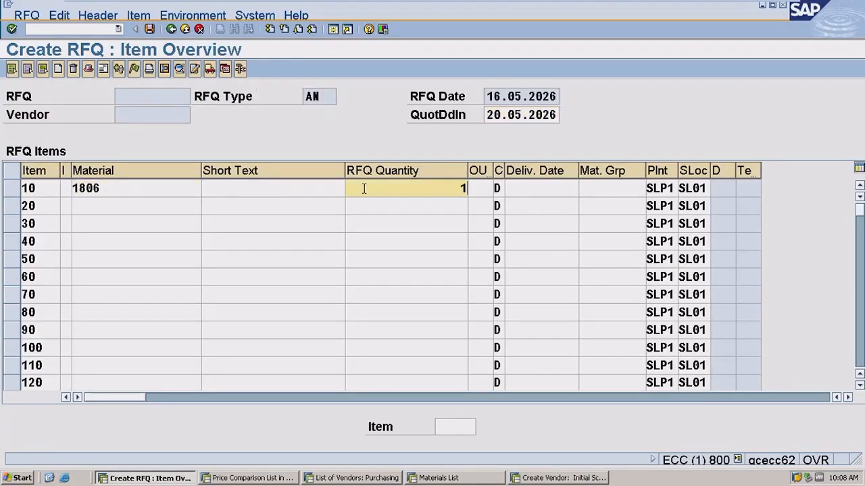
{"action": "type", "text": "500"}
{"action": "left_click", "coordinate": [537, 188]}
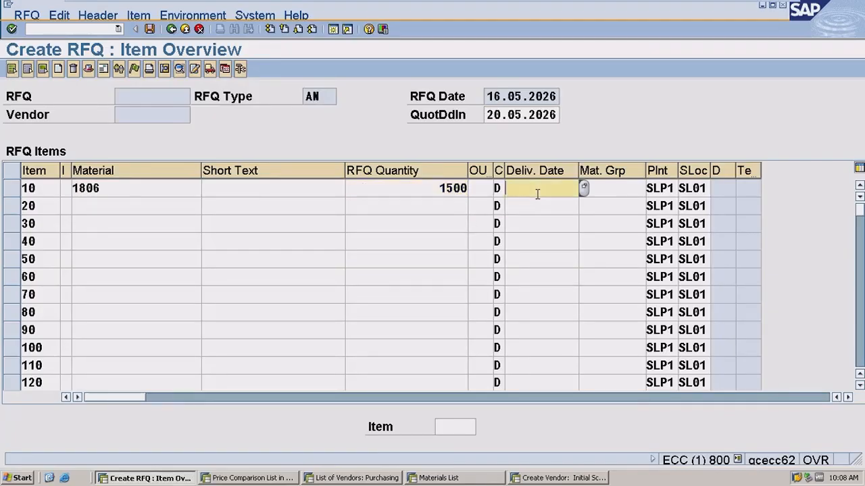
{"action": "left_click", "coordinate": [584, 189]}
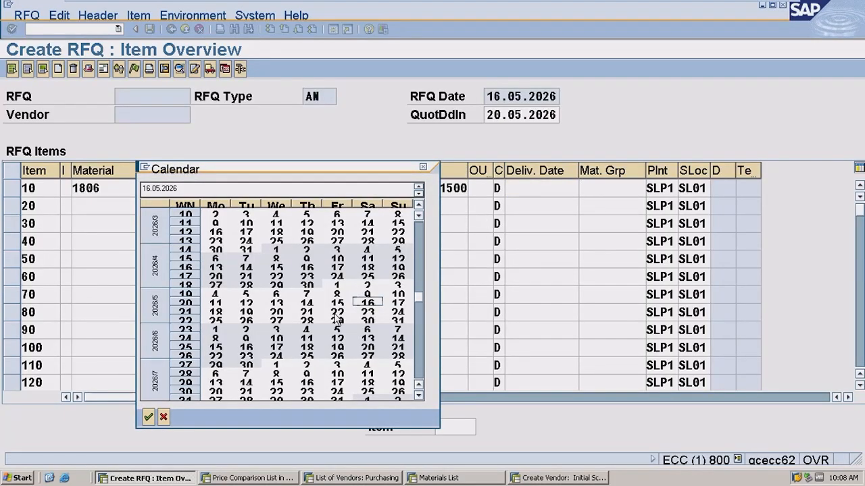
{"action": "double_click", "coordinate": [337, 319]}
{"action": "key", "text": "Return"}
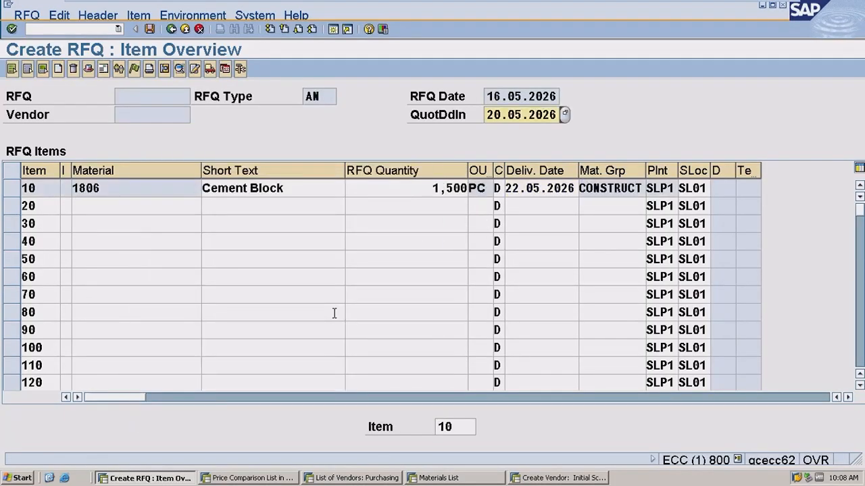
Step: Assign the newly created vendor ABC to the RFQ for the Cement Block item and save the RFQ
{"action": "left_click", "coordinate": [12, 188]}
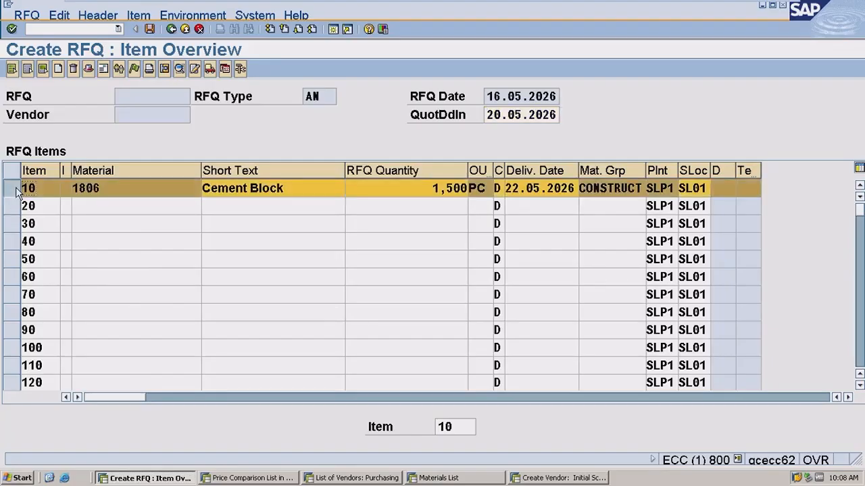
{"action": "left_click", "coordinate": [103, 69]}
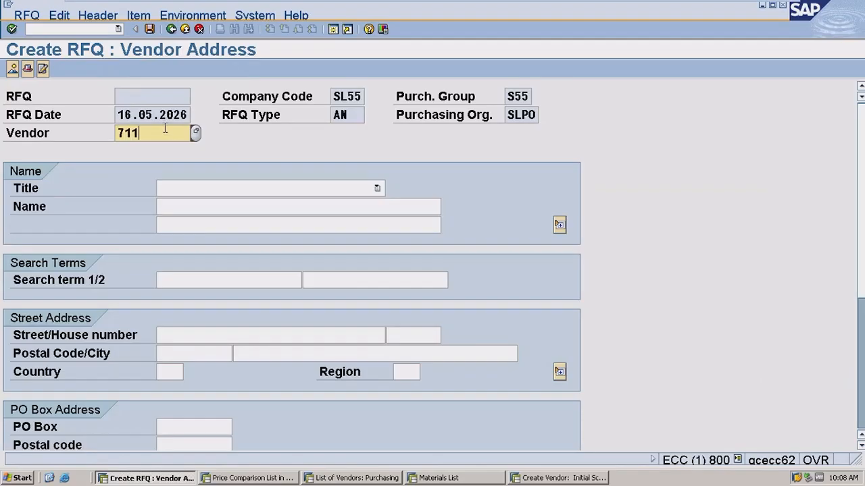
{"action": "left_click", "coordinate": [164, 128]}
{"action": "type", "text": "711"}
{"action": "key", "text": "Return"}
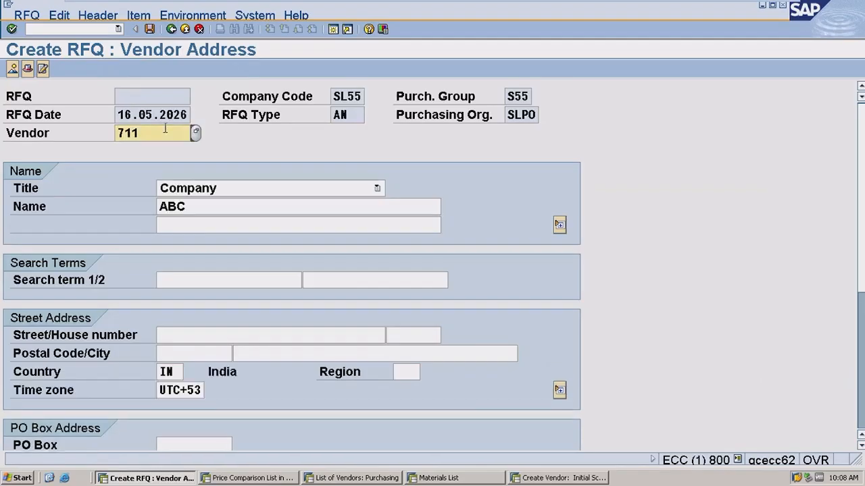
{"action": "left_click", "coordinate": [150, 29]}
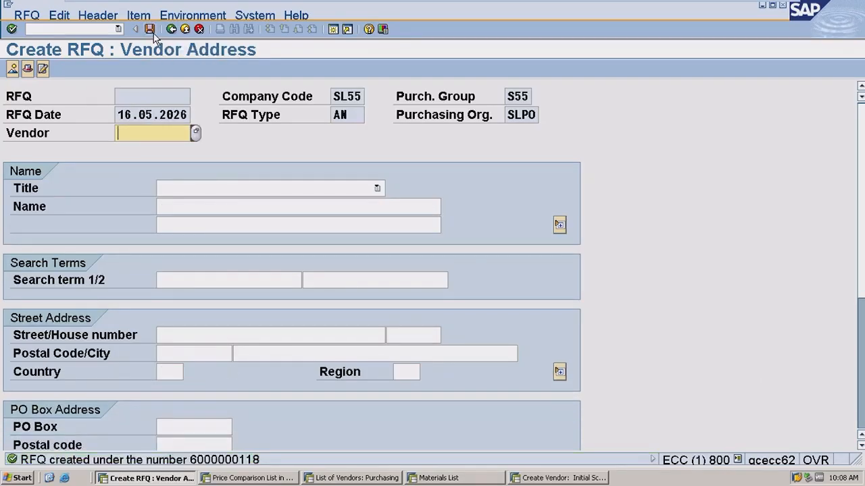
Step: Leave the RFQ's vendor address and open the new RFQ in Maintain Quotation with transaction ME47
{"action": "left_click", "coordinate": [170, 29]}
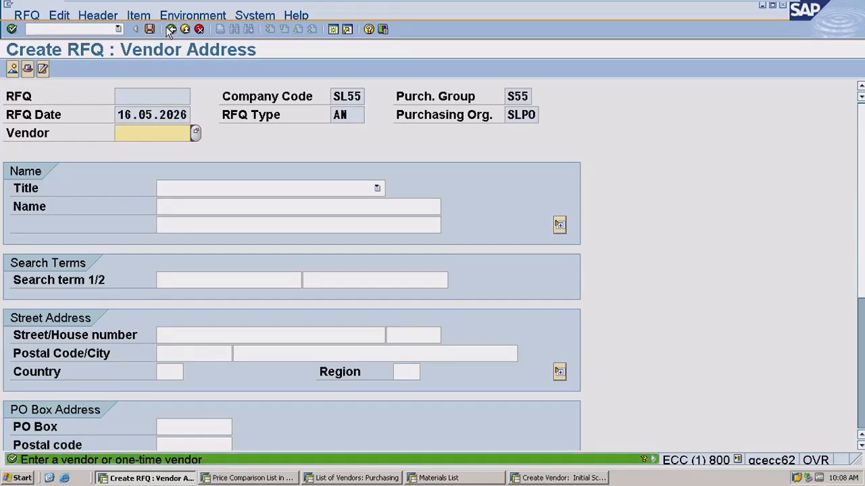
{"action": "left_click", "coordinate": [77, 29]}
{"action": "type", "text": "/"}
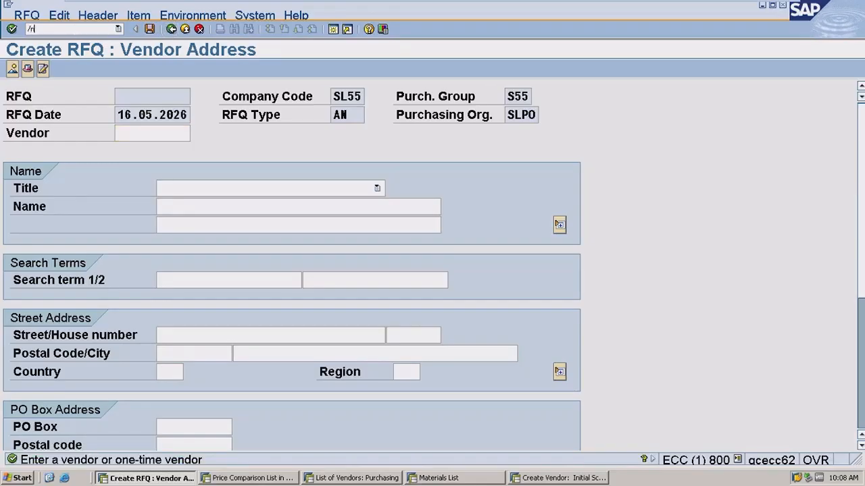
{"action": "type", "text": "nme47"}
{"action": "key", "text": "Return"}
{"action": "key", "text": "Return"}
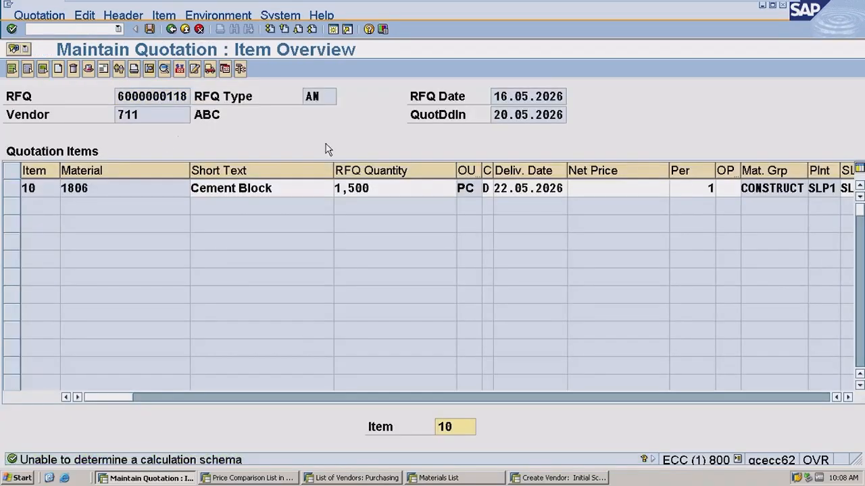
Step: Set the net price of the Cement Block item in vendor ABC's quotation to 540
{"action": "left_click", "coordinate": [645, 190]}
{"action": "type", "text": "54"}
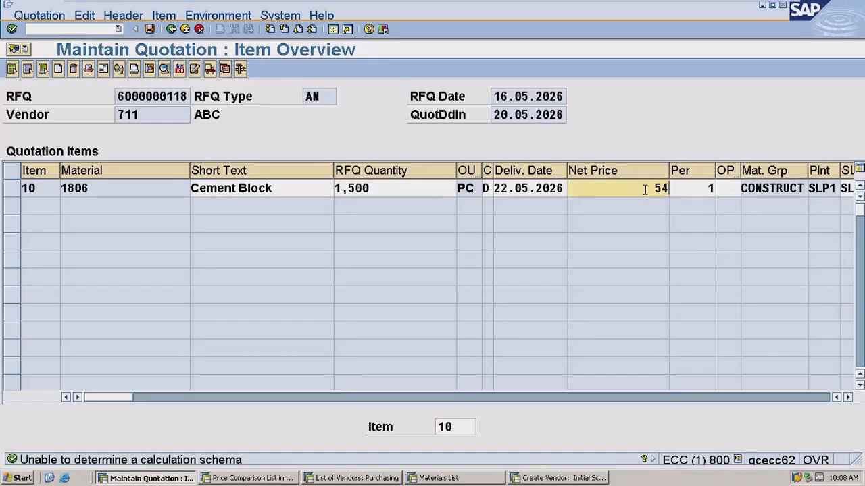
{"action": "type", "text": "0"}
{"action": "key", "text": "Return"}
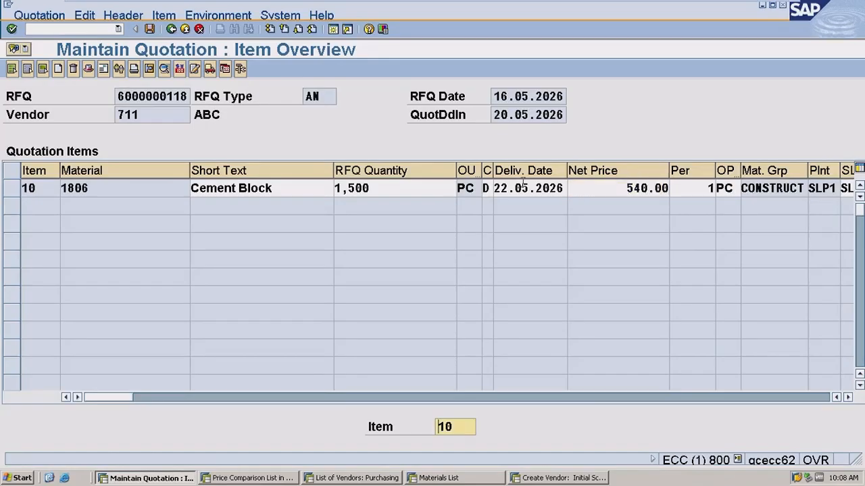
Step: Save vendor ABC's quotation and return to the selection criteria of the open price comparison list
{"action": "left_click", "coordinate": [150, 29]}
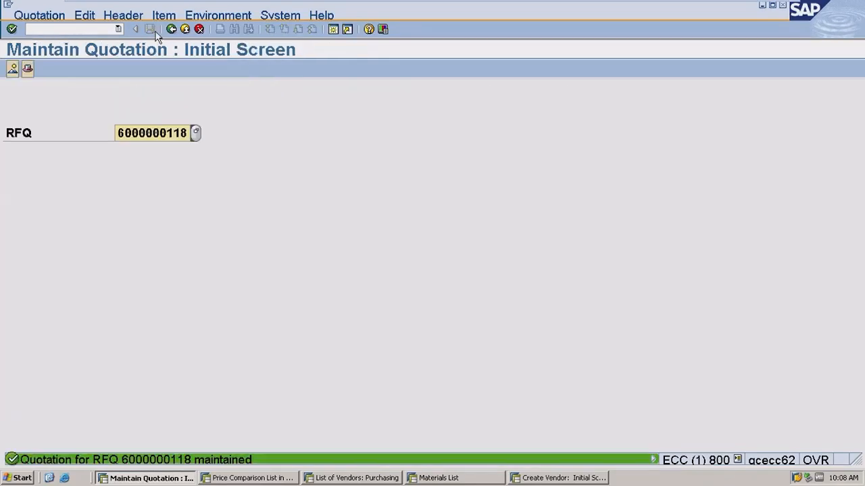
{"action": "left_click", "coordinate": [269, 479]}
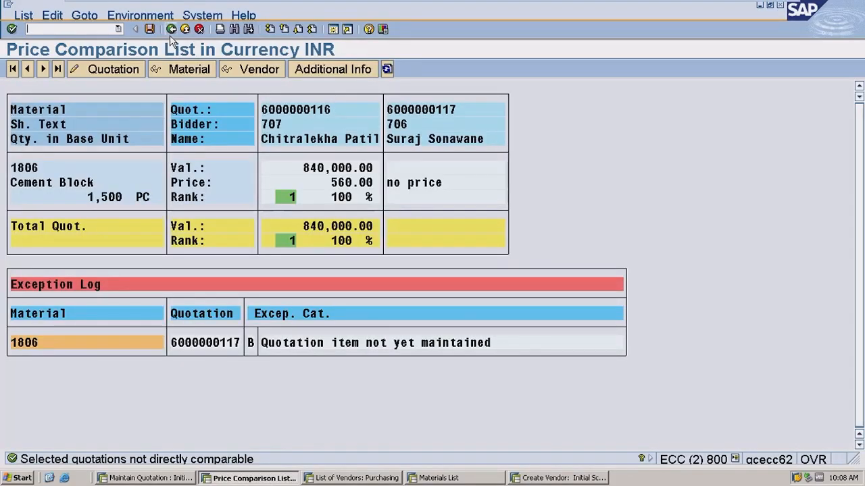
{"action": "left_click", "coordinate": [170, 31]}
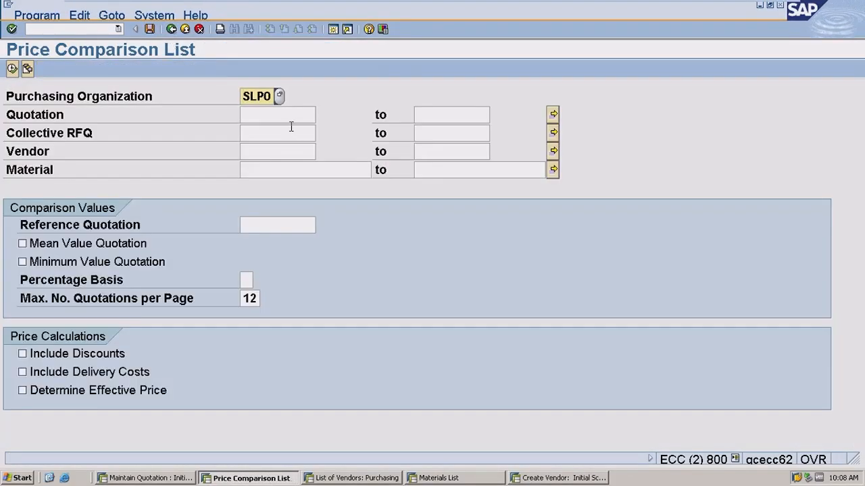
{"action": "left_click", "coordinate": [291, 128]}
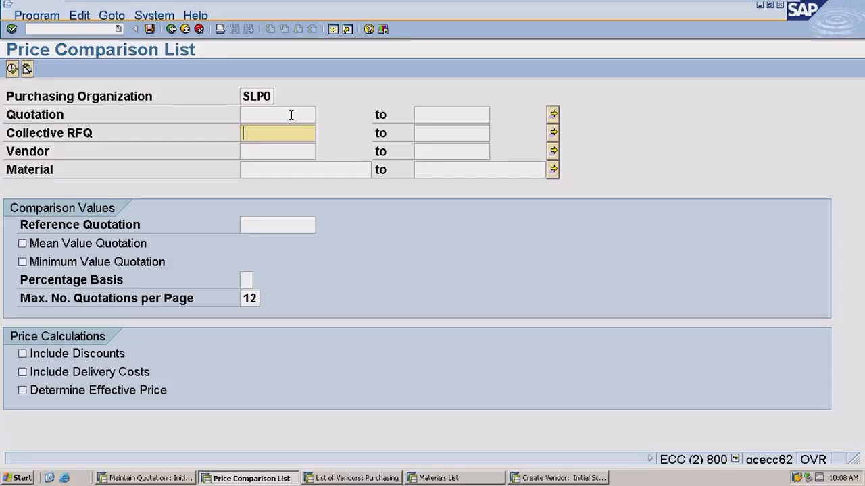
{"action": "left_click", "coordinate": [290, 115]}
{"action": "left_click", "coordinate": [290, 113]}
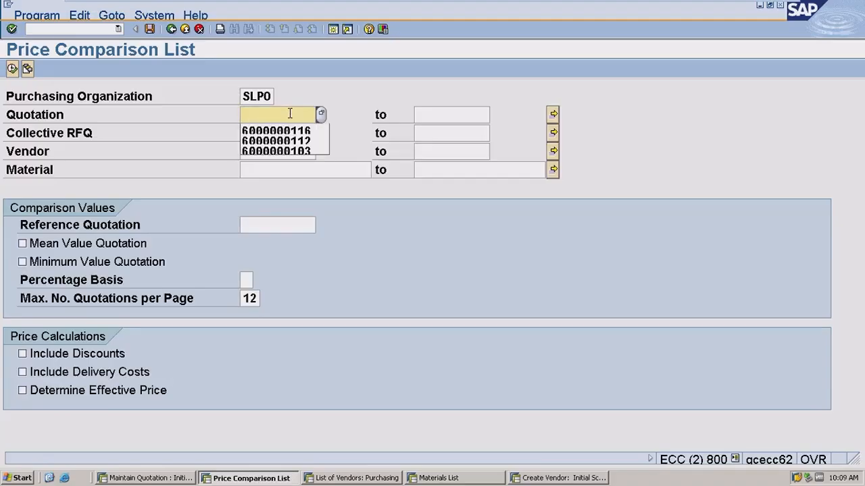
{"action": "key", "text": "Down"}
{"action": "key", "text": "Return"}
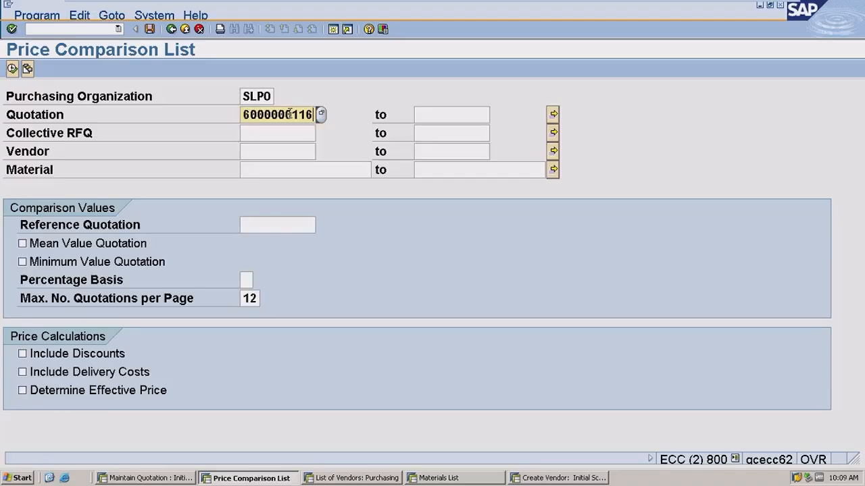
{"action": "left_click", "coordinate": [473, 116]}
{"action": "left_click", "coordinate": [473, 115]}
{"action": "key", "text": "Return"}
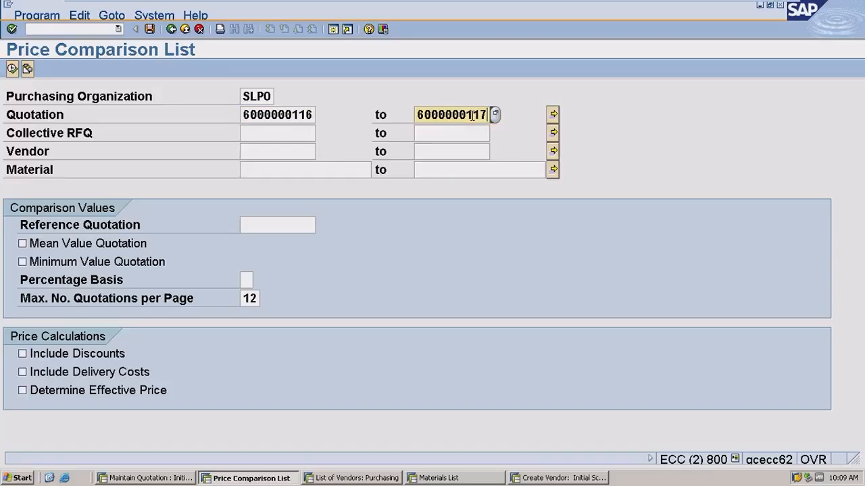
{"action": "key", "text": "BackSpace"}
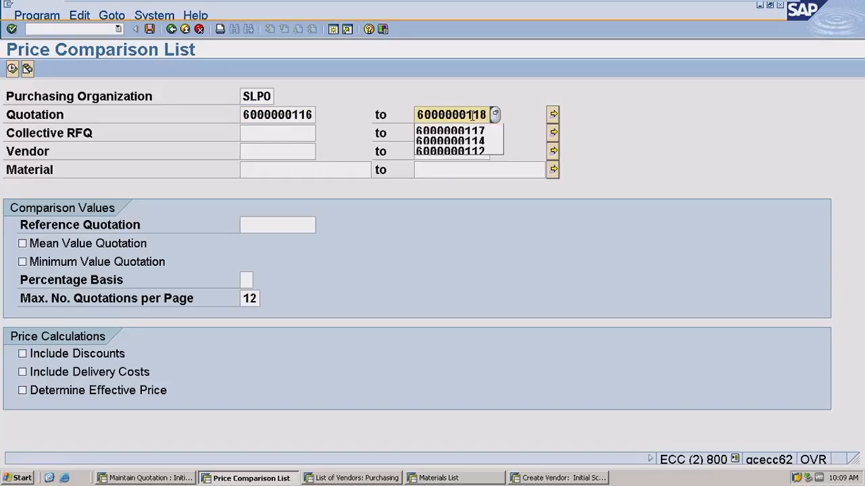
{"action": "left_click", "coordinate": [12, 68]}
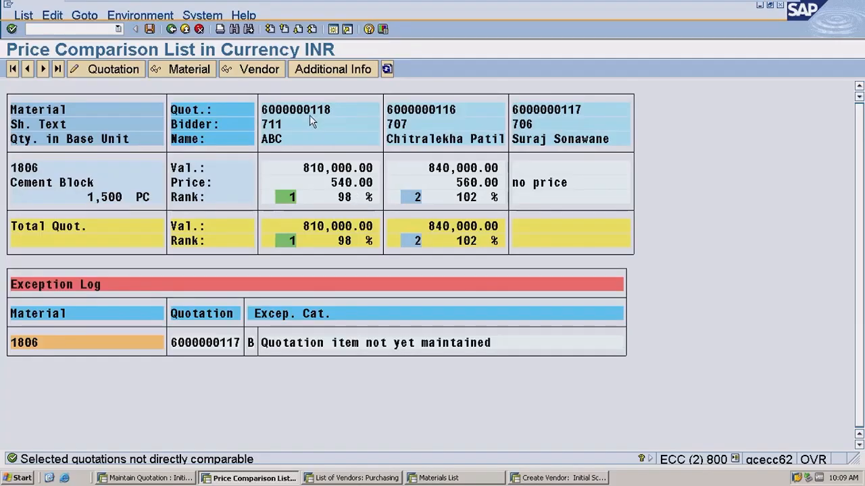
Step: Open vendor ABC's quotation from the price comparison, check the item's rejection indicator, and return to the comparison
{"action": "left_click", "coordinate": [278, 124]}
{"action": "double_click", "coordinate": [279, 132]}
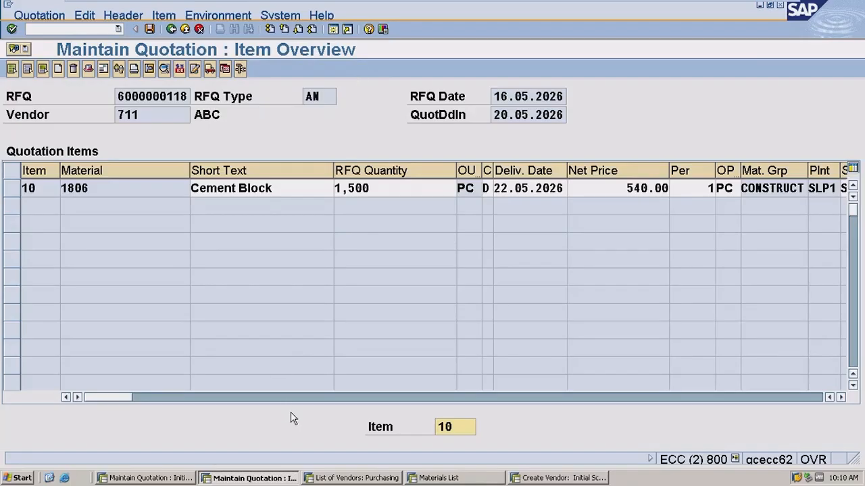
{"action": "left_click", "coordinate": [407, 399]}
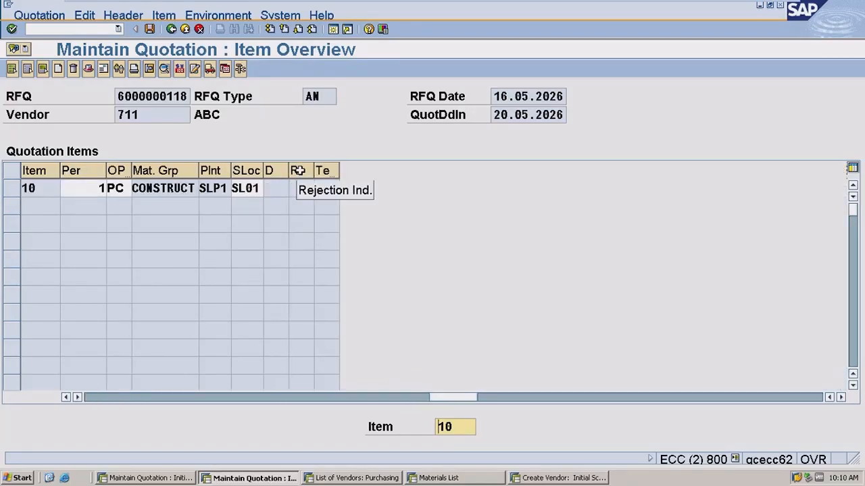
{"action": "left_click", "coordinate": [301, 190]}
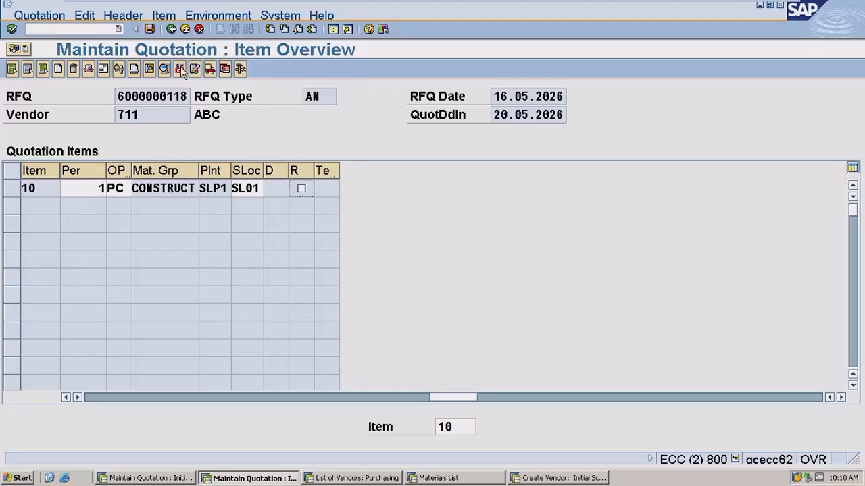
{"action": "left_click", "coordinate": [169, 33]}
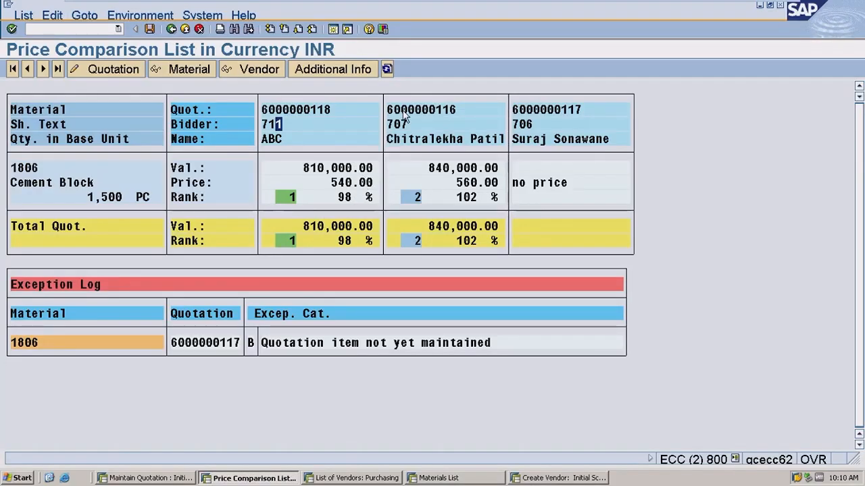
{"action": "double_click", "coordinate": [521, 124]}
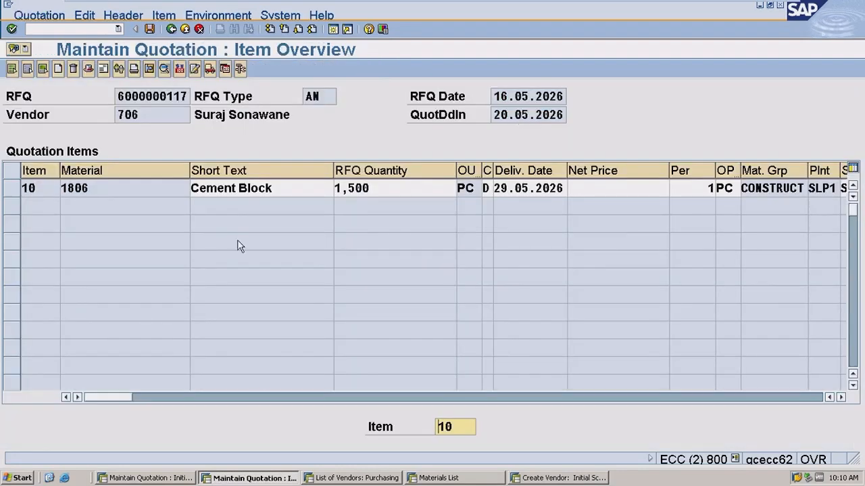
{"action": "left_click", "coordinate": [286, 397]}
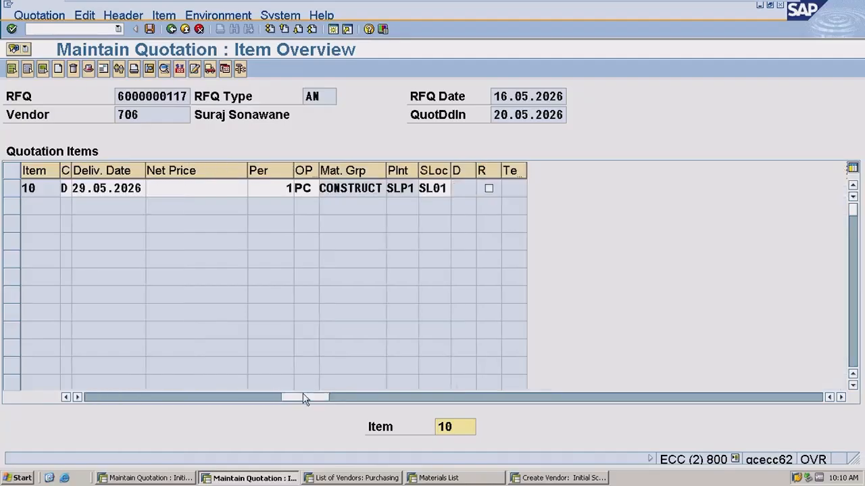
{"action": "left_click", "coordinate": [488, 188]}
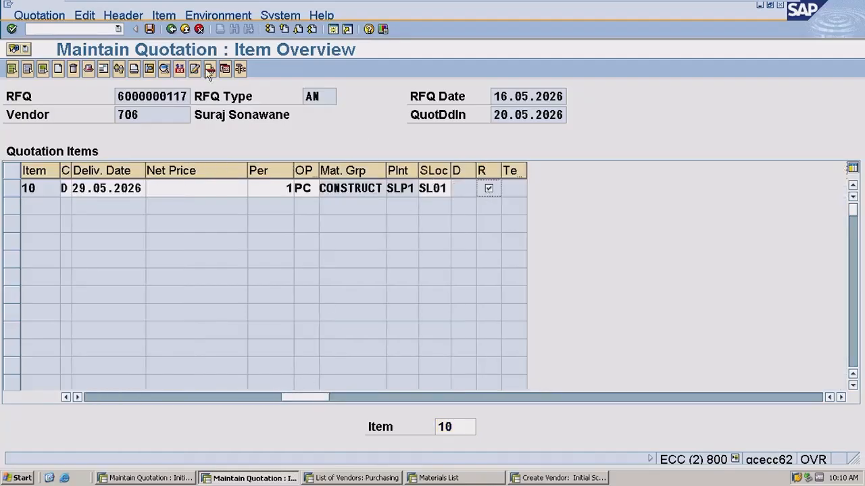
{"action": "left_click", "coordinate": [181, 186]}
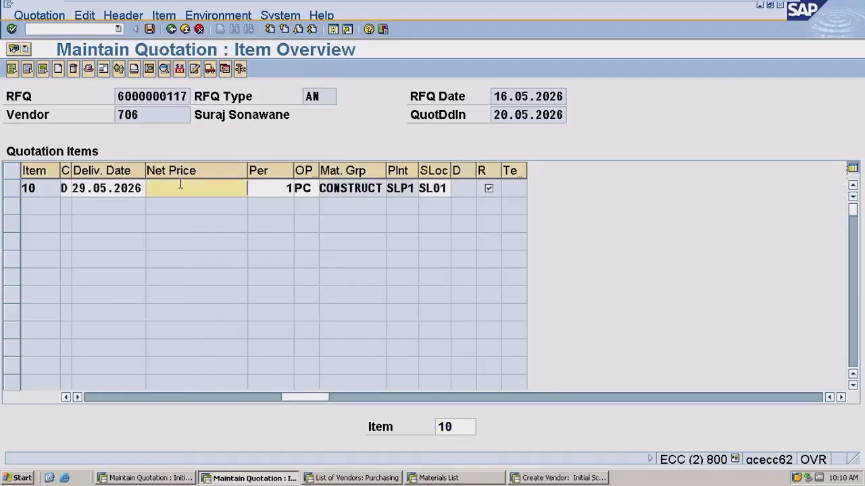
{"action": "type", "text": "540"}
{"action": "key", "text": "Return"}
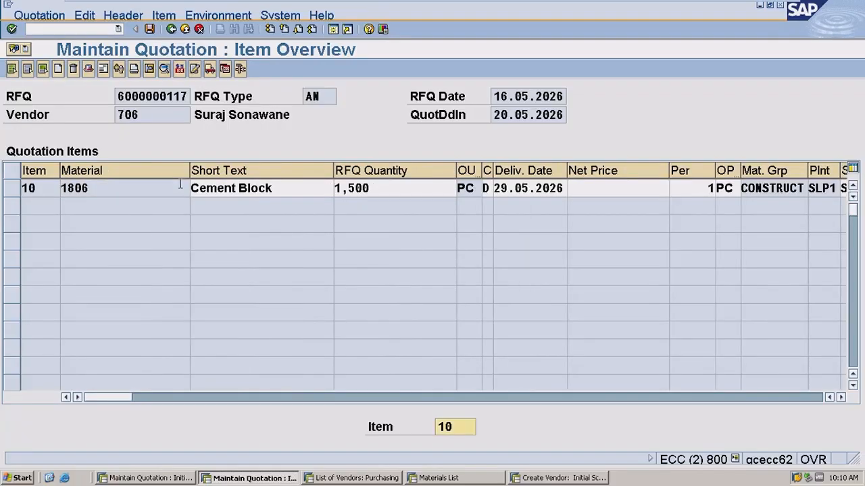
{"action": "left_click", "coordinate": [149, 28]}
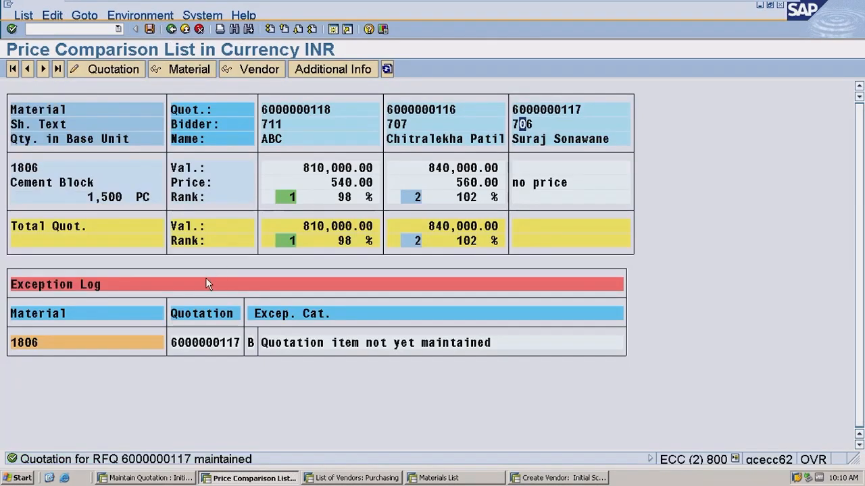
{"action": "left_click", "coordinate": [168, 31]}
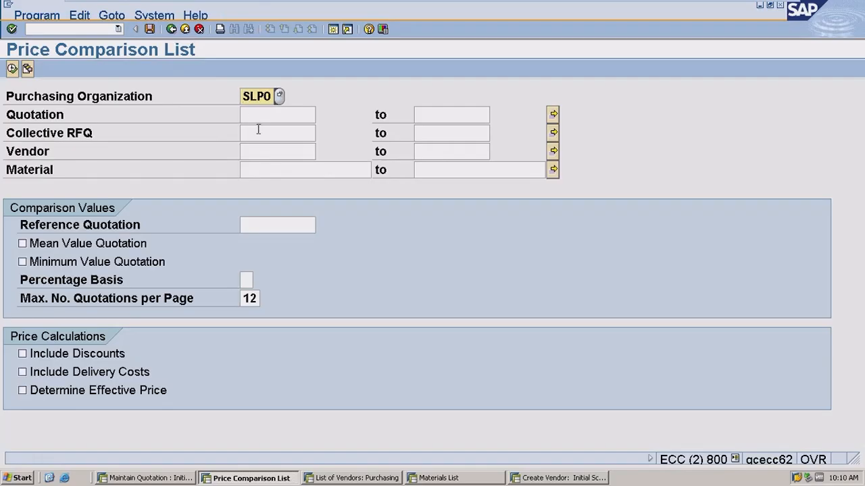
{"action": "left_click", "coordinate": [171, 29]}
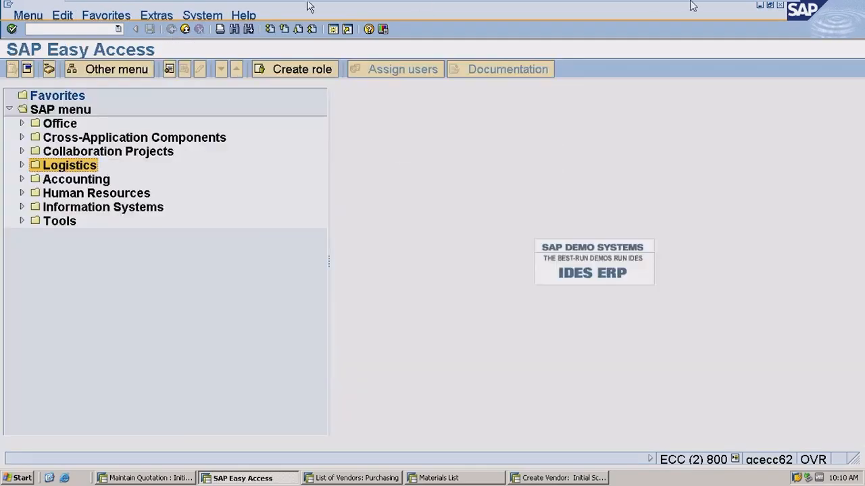
Step: Switch to the MM workbook in Excel and highlight the RFQ transaction list in F26:K38 on the P2P sheet
{"action": "mouse_move", "coordinate": [690, 6]}
{"action": "left_click", "coordinate": [751, 7]}
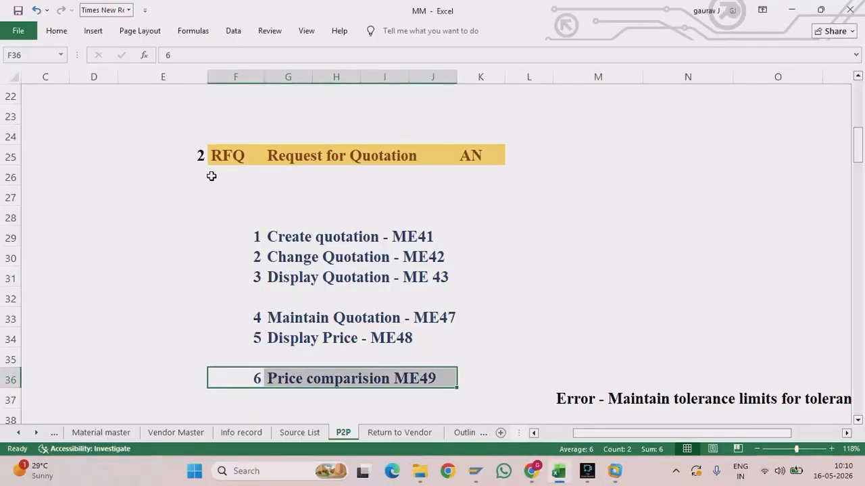
{"action": "left_click_drag", "start_coordinate": [211, 175], "coordinate": [502, 409]}
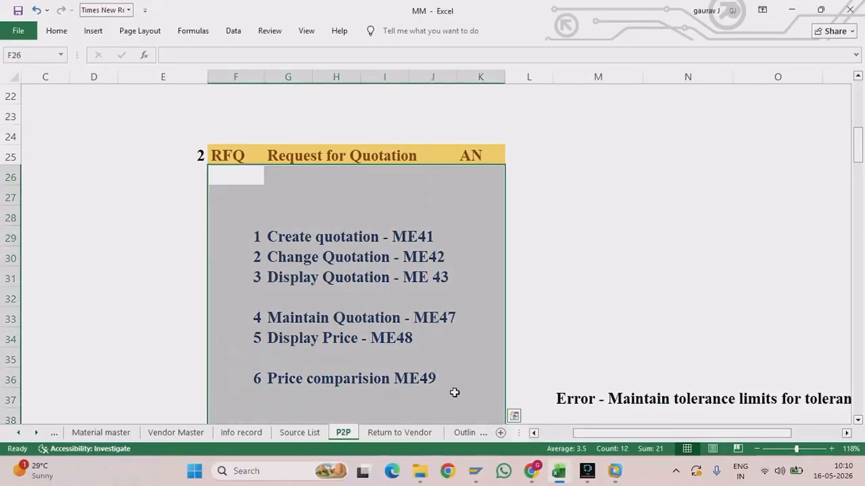
{"action": "scroll", "coordinate": [433, 367], "scroll_direction": "down", "scroll_amount": 1}
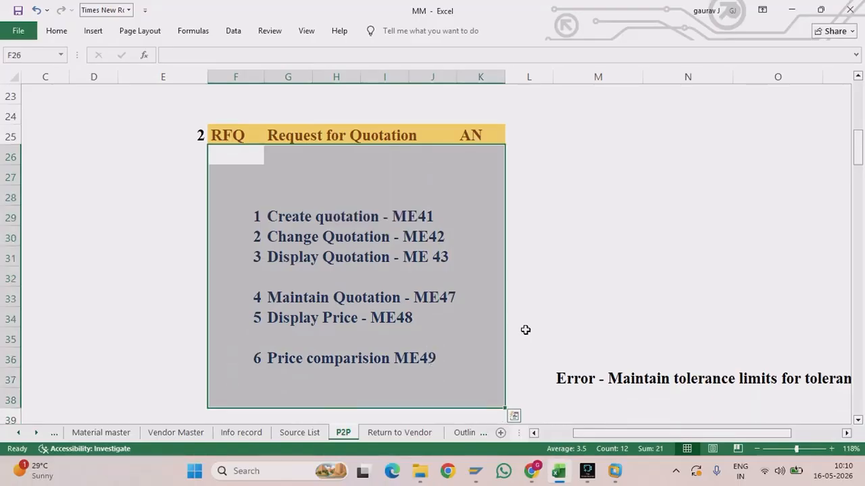